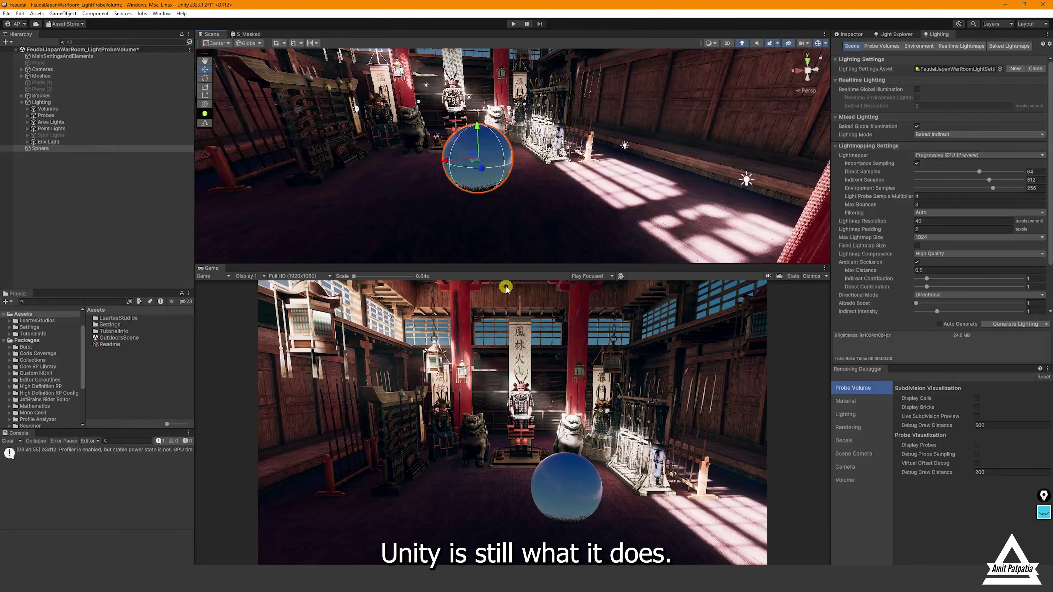
Slide the sphere sideways into the dark side of the room and back toward the middle of the floor
mouse_move(510, 240)
right_mouse_down()
mouse_move(512, 230)
mouse_move(491, 247)
mouse_move(490, 235)
mouse_move(499, 241)
right_mouse_up()
key("s")
key("w")
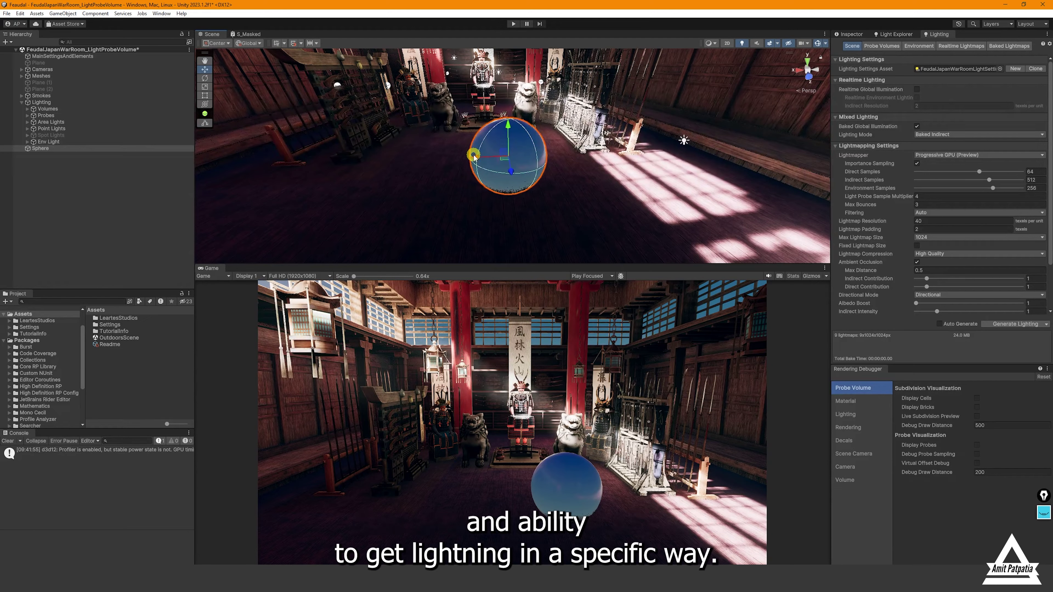
left_click_drag(475, 159, 300, 170)
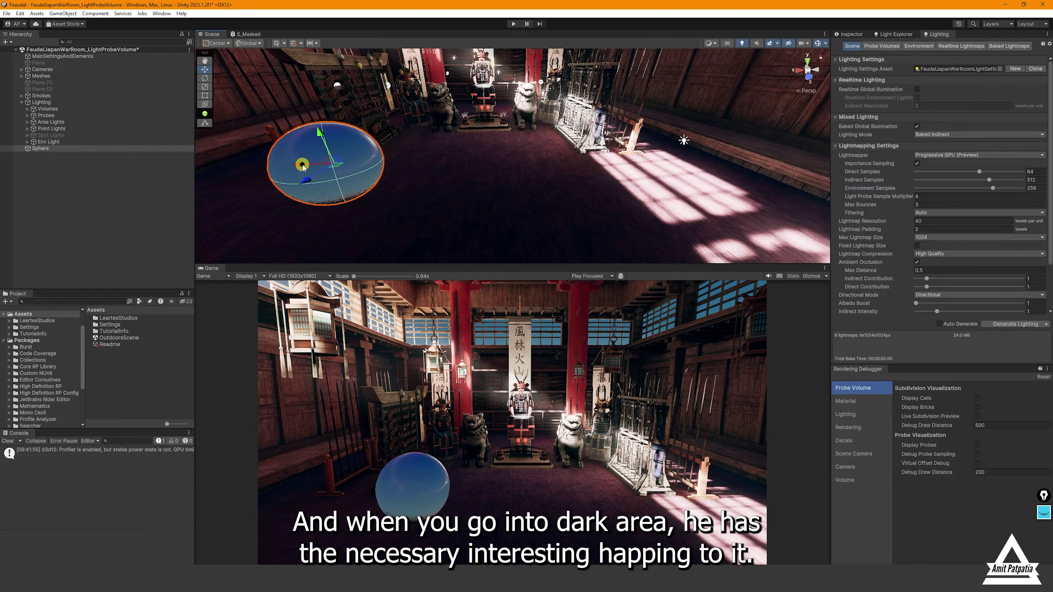
left_click_drag(302, 165, 436, 169)
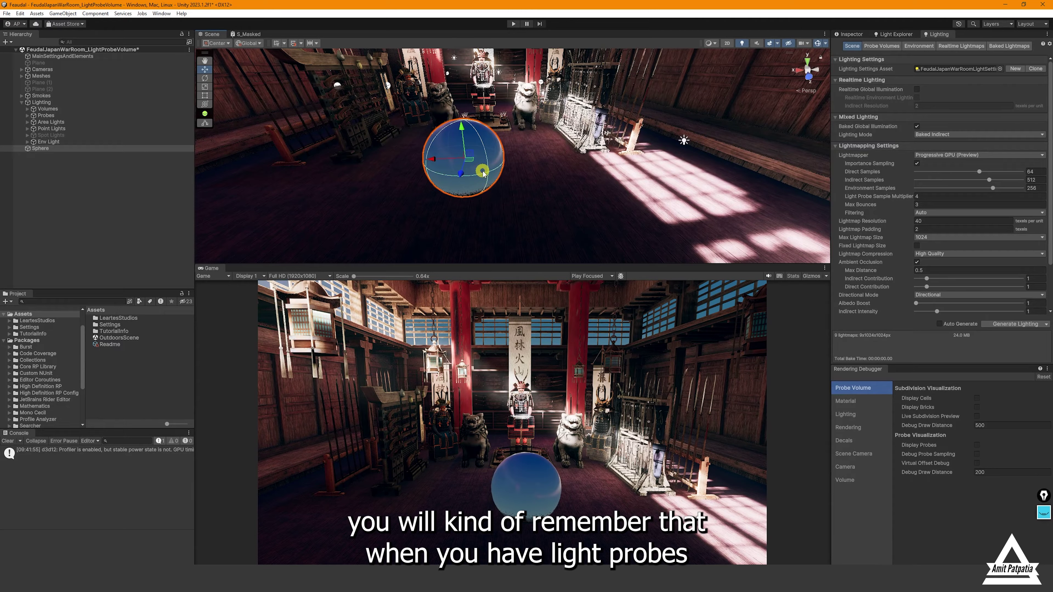
Try stretching the sphere sideways toward the sunlit floor, and undo the scaling
key("r")
left_click(512, 140)
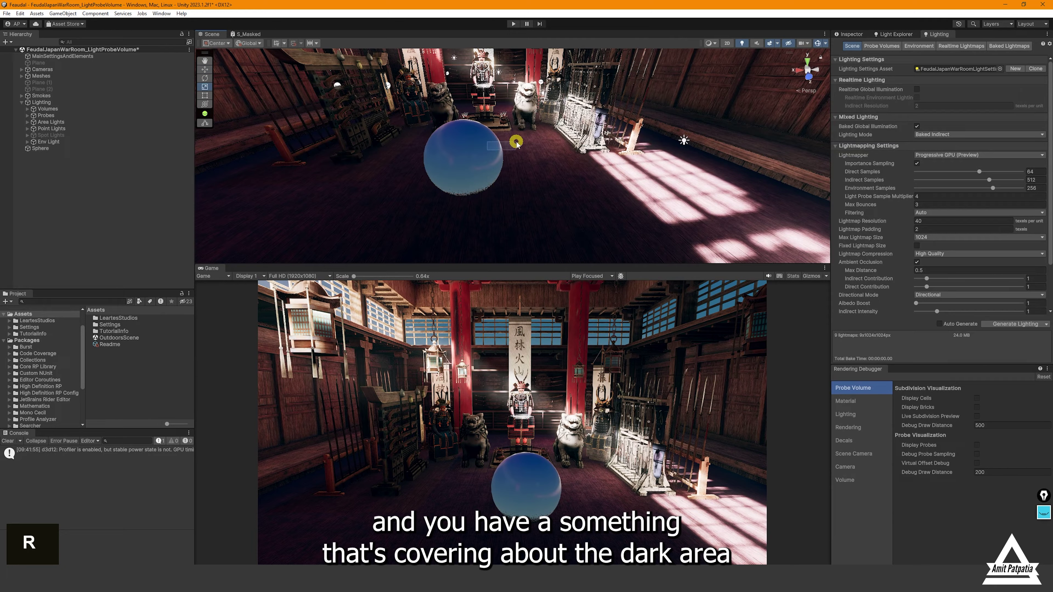
left_click(495, 153)
left_click_drag(496, 153, 606, 139)
key("w")
key("e")
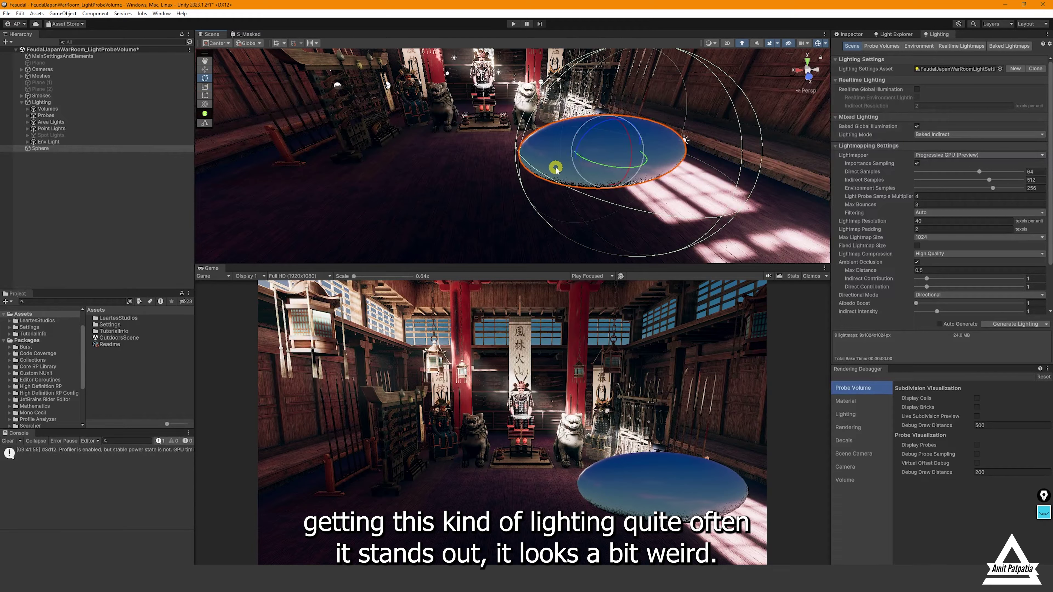
key("ctrl+z")
key("ctrl+z")
key("ctrl+z")
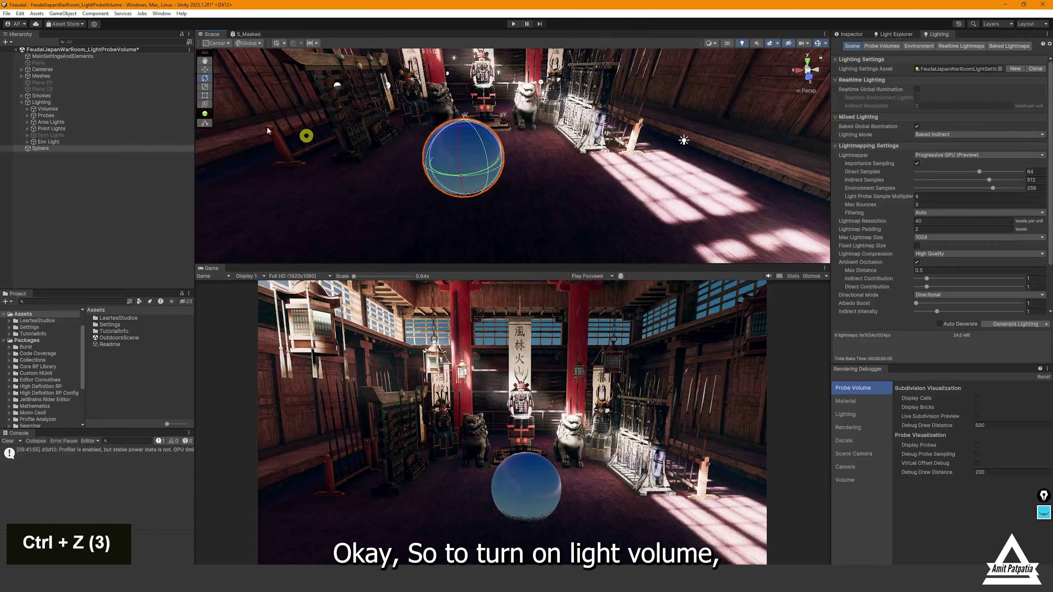
In the project's HDRP quality settings, set the Light Probe System to Probe Volumes
left_click(20, 14)
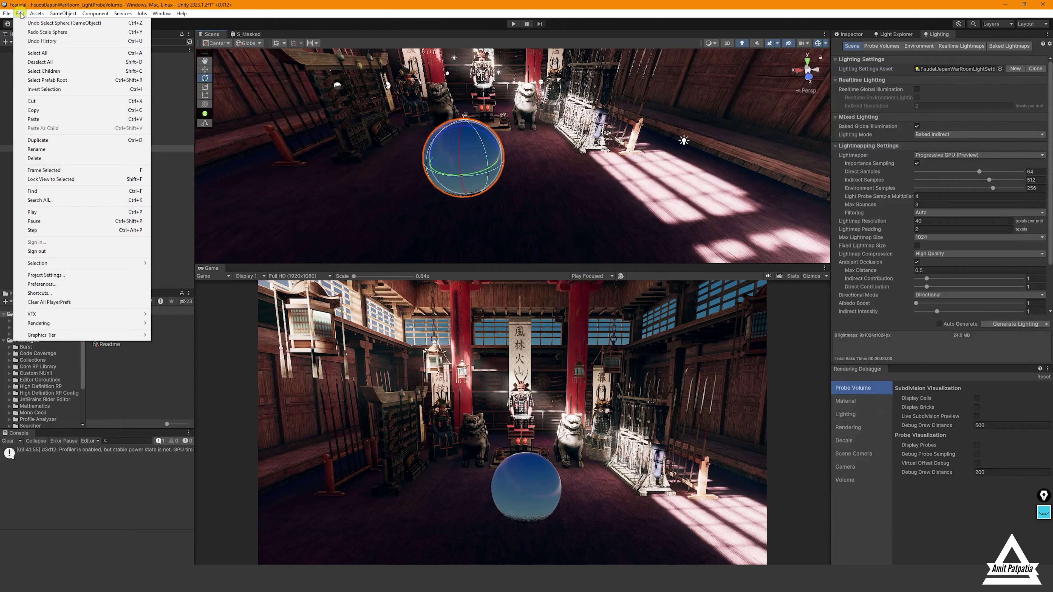
left_click(60, 284)
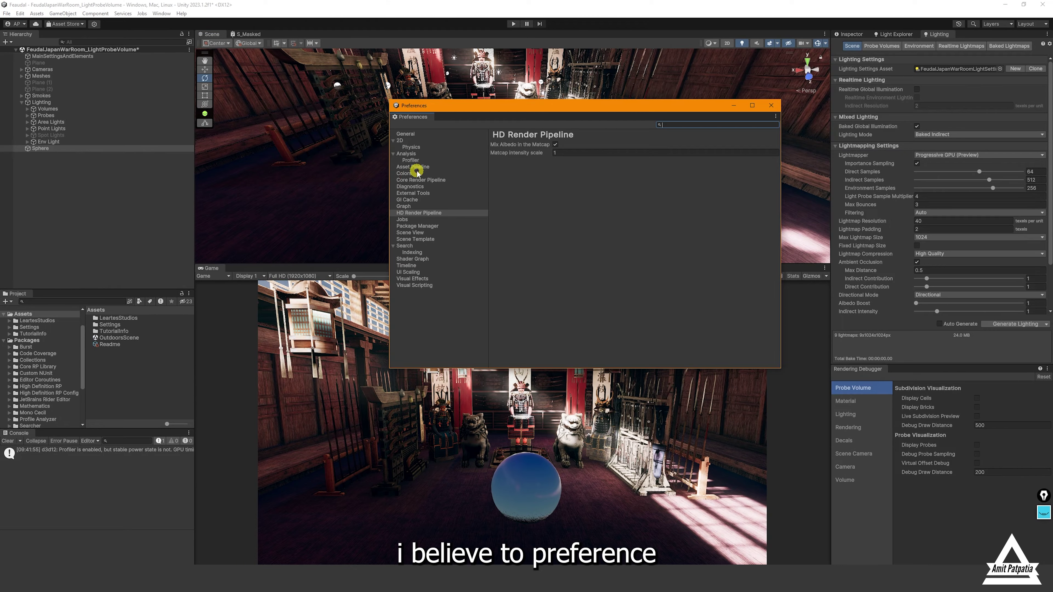
left_click(20, 13)
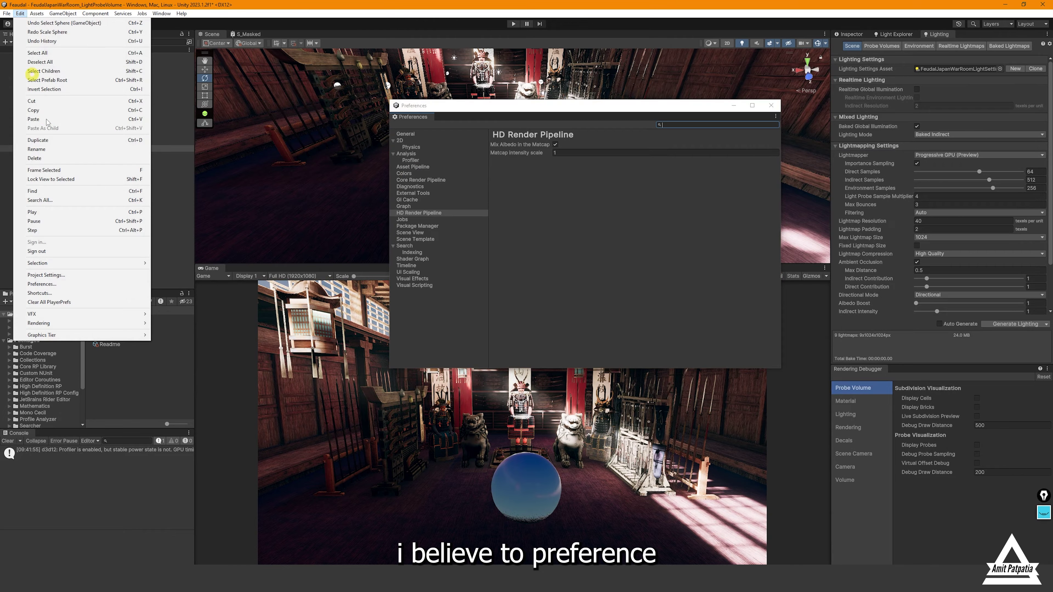
left_click(77, 278)
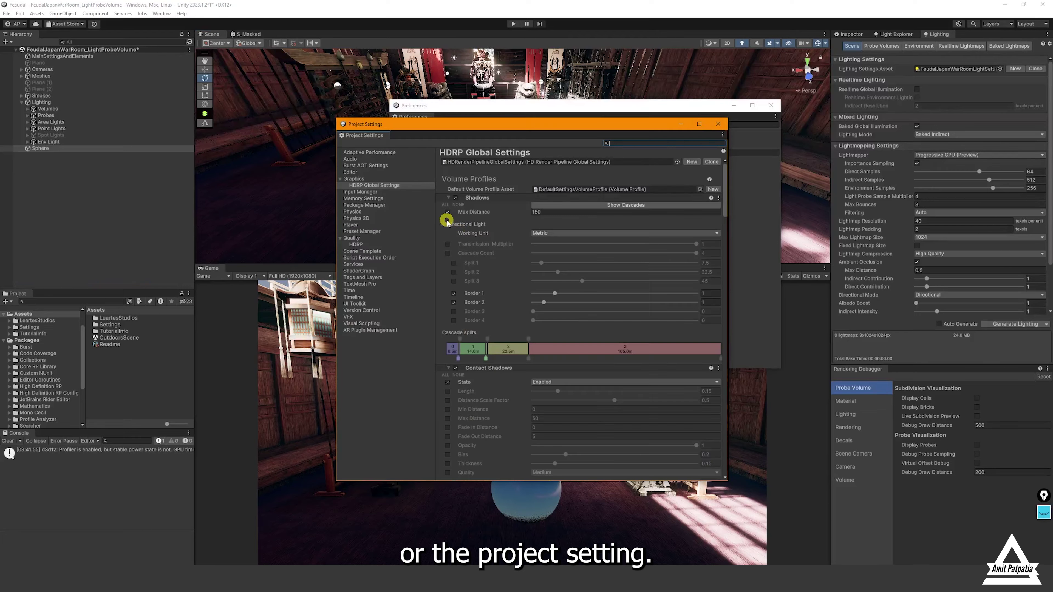
left_click(363, 244)
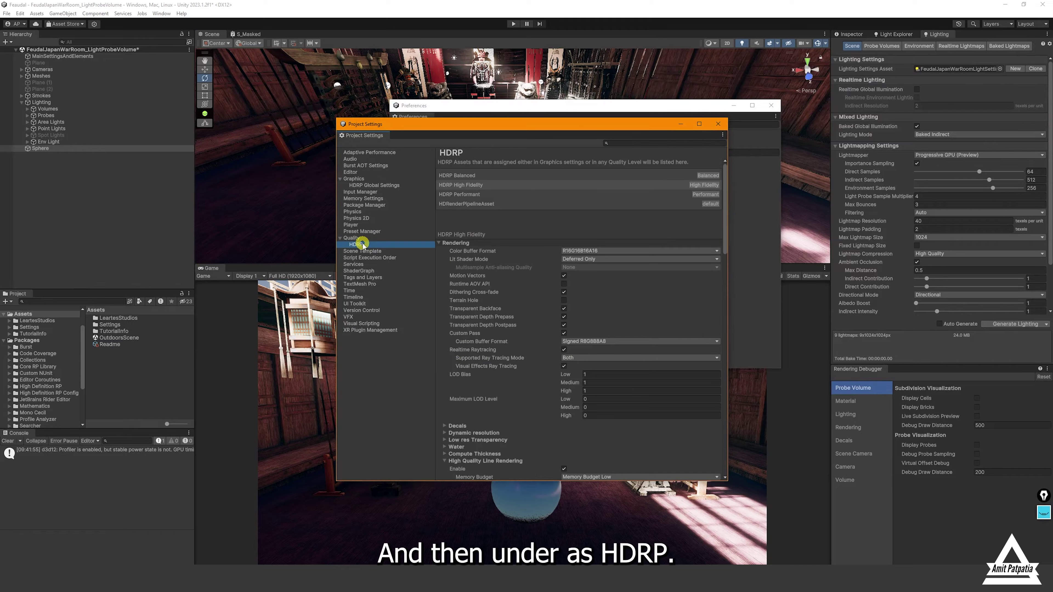
scroll(535, 259, "down", 6)
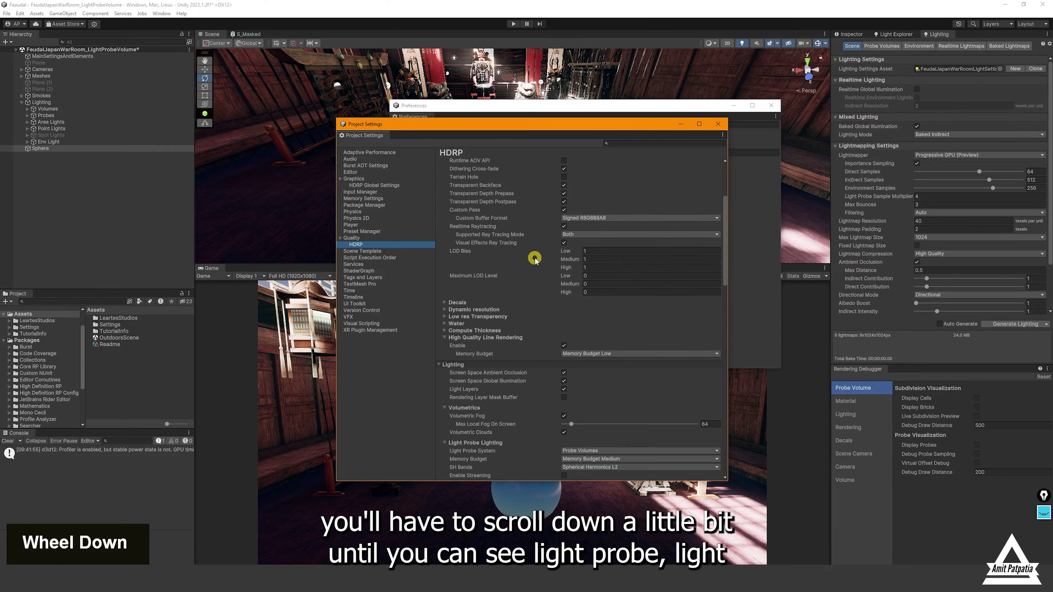
scroll(535, 259, "down", 1)
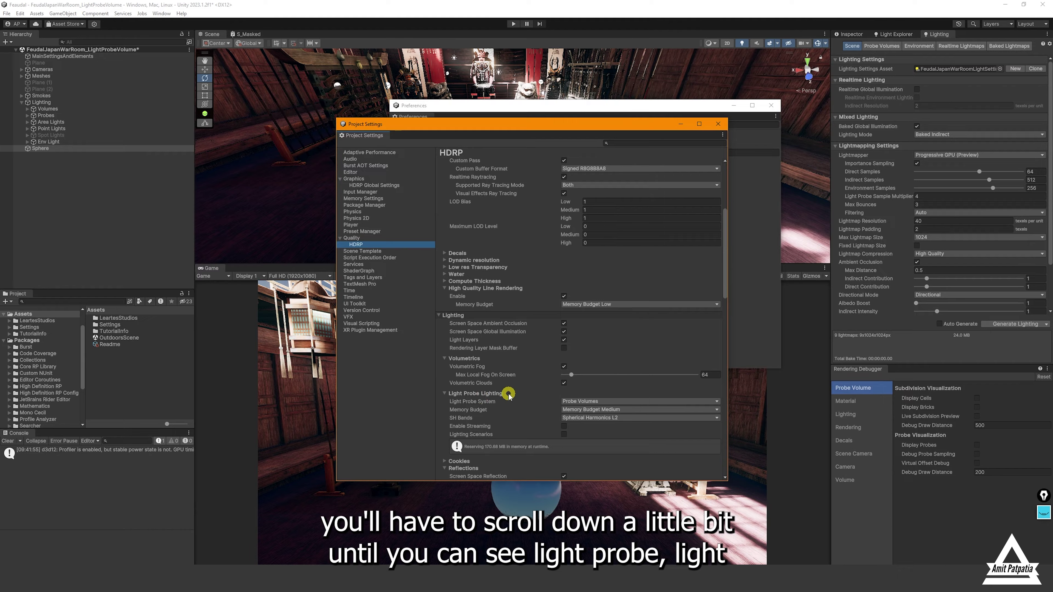
left_click(596, 400)
left_click(693, 431)
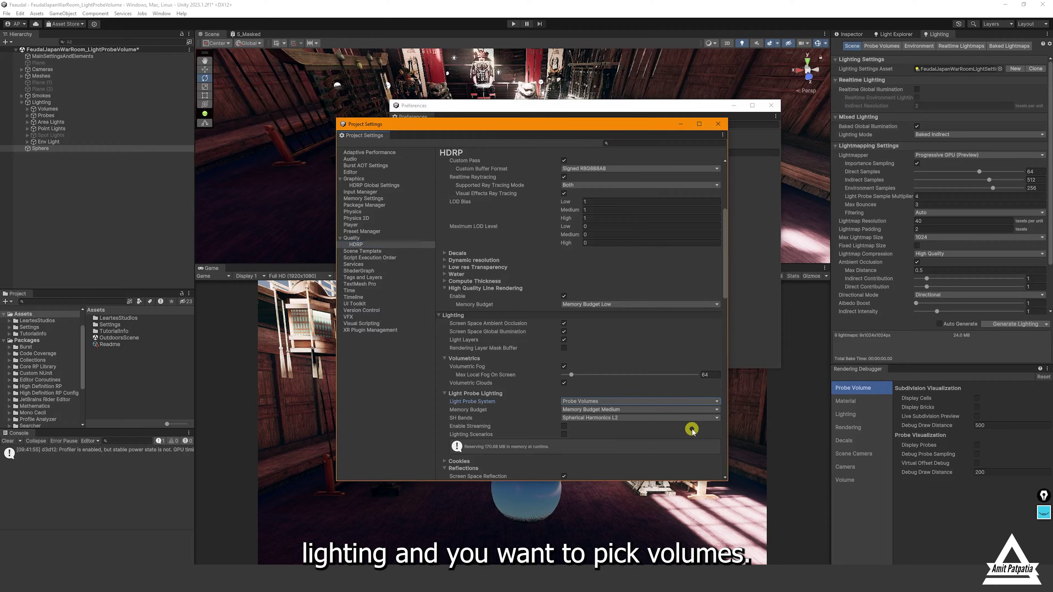
Set SH Bands to Spherical Harmonics L2 and review the Light Probe System choices, keeping Probe Volumes
double_click(628, 419)
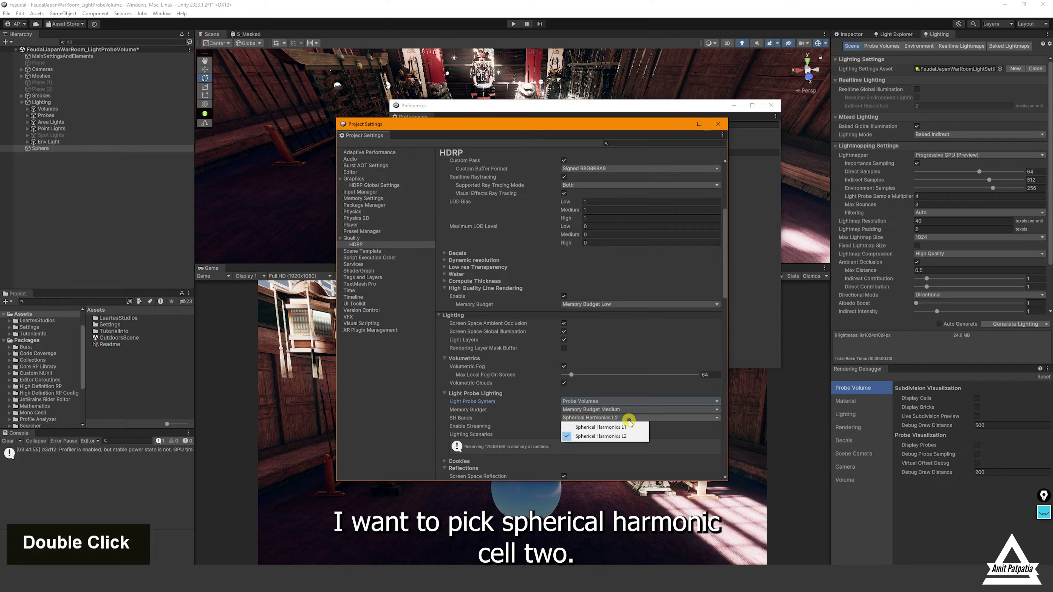
left_click(635, 436)
left_click(645, 402)
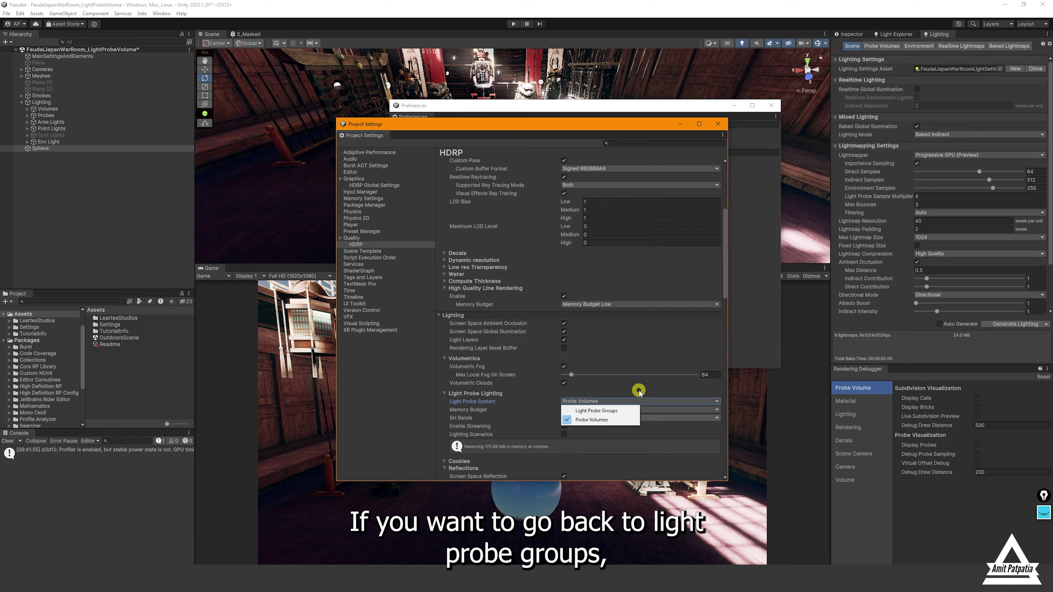
left_click(637, 393)
left_click(637, 393)
left_click(638, 392)
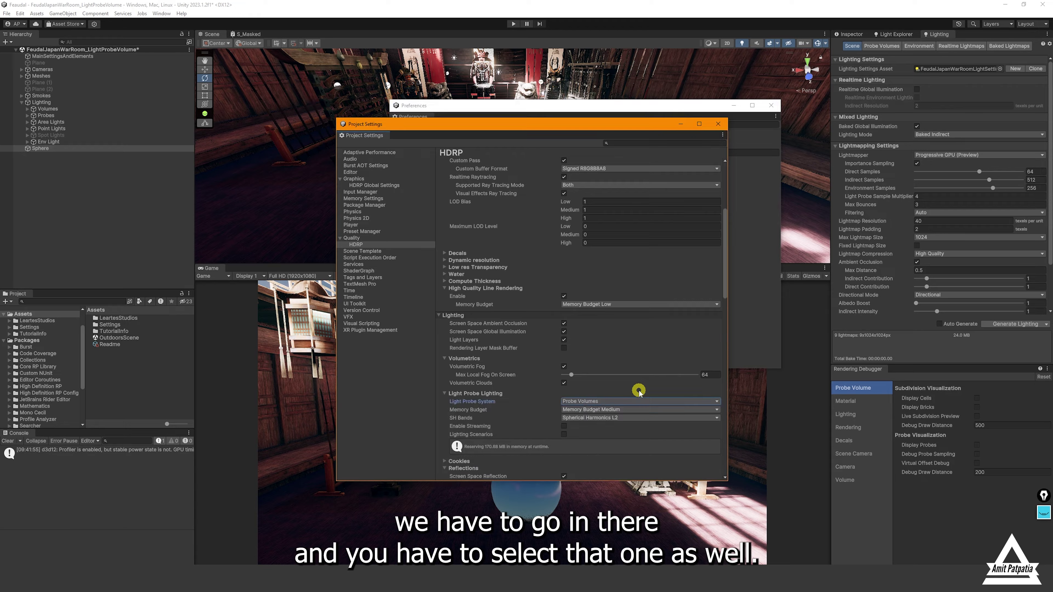
Check the camera's default Lighting frame settings in HDRP Global Settings, and close the Project Settings and Preferences windows
left_click(371, 185)
scroll(521, 316, "down", 15)
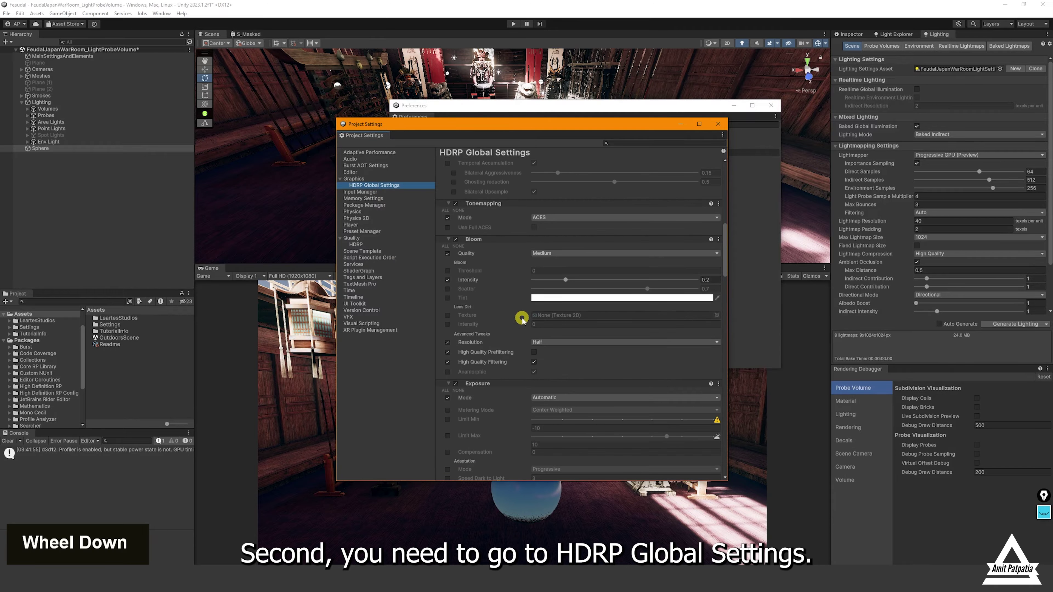
scroll(521, 317, "down", 15)
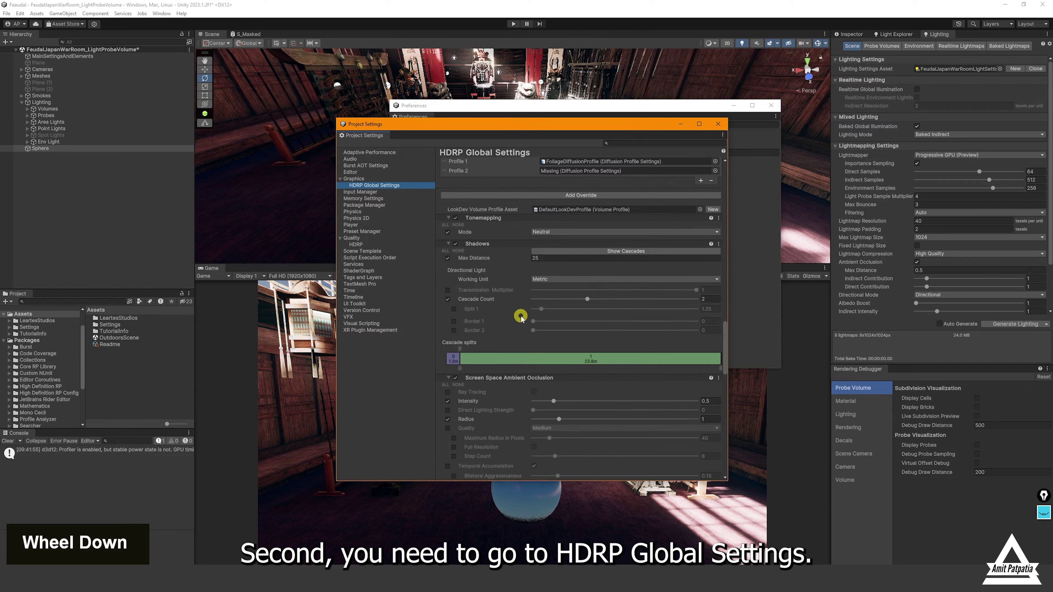
scroll(520, 317, "down", 8)
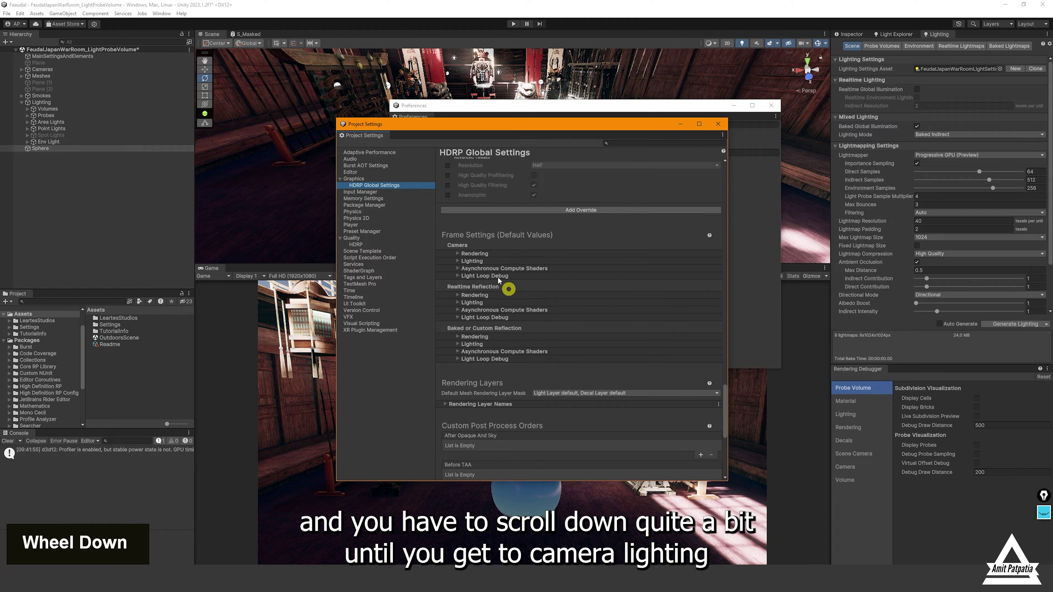
left_click(457, 260)
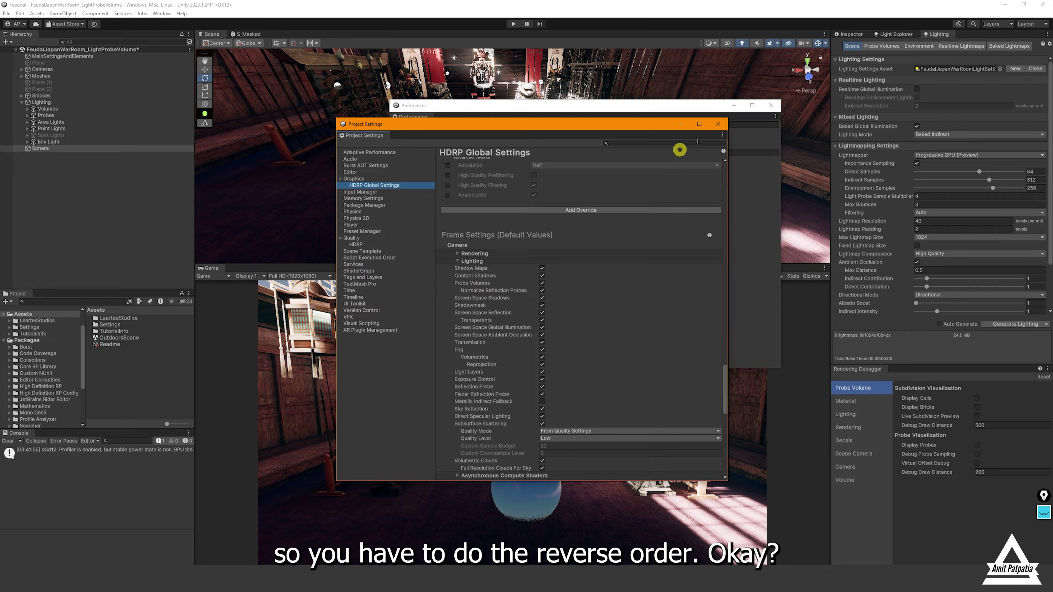
left_click(718, 124)
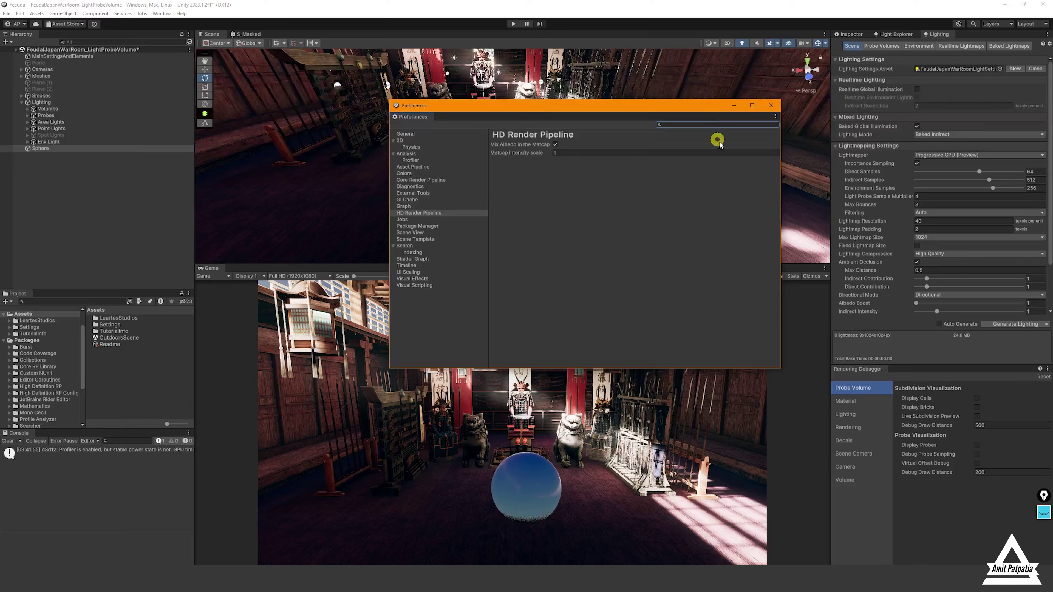
left_click(769, 107)
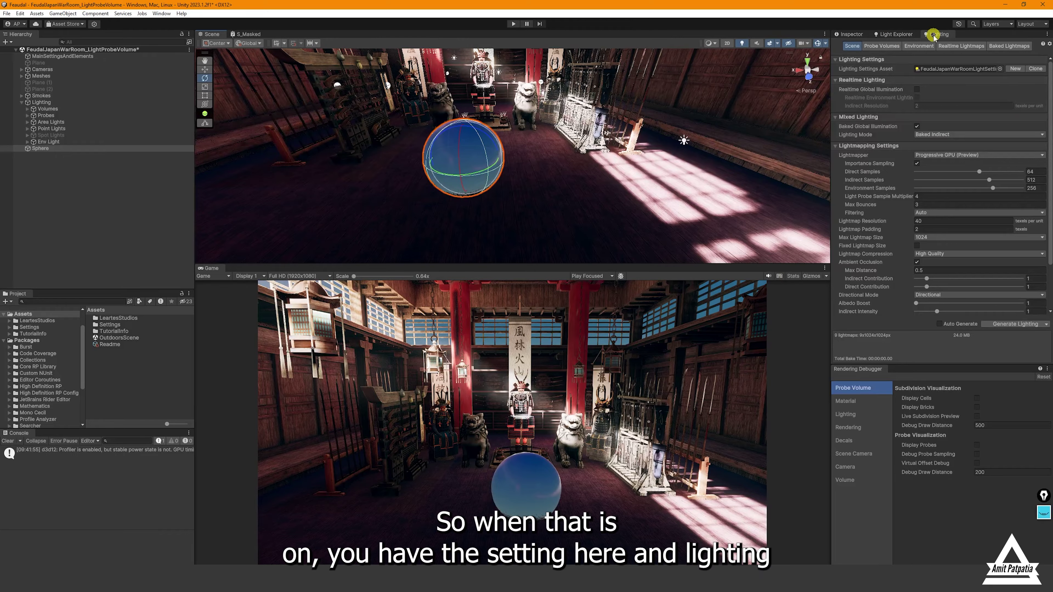
Bring up the Probe Volumes section of the Lighting window
left_click(879, 45)
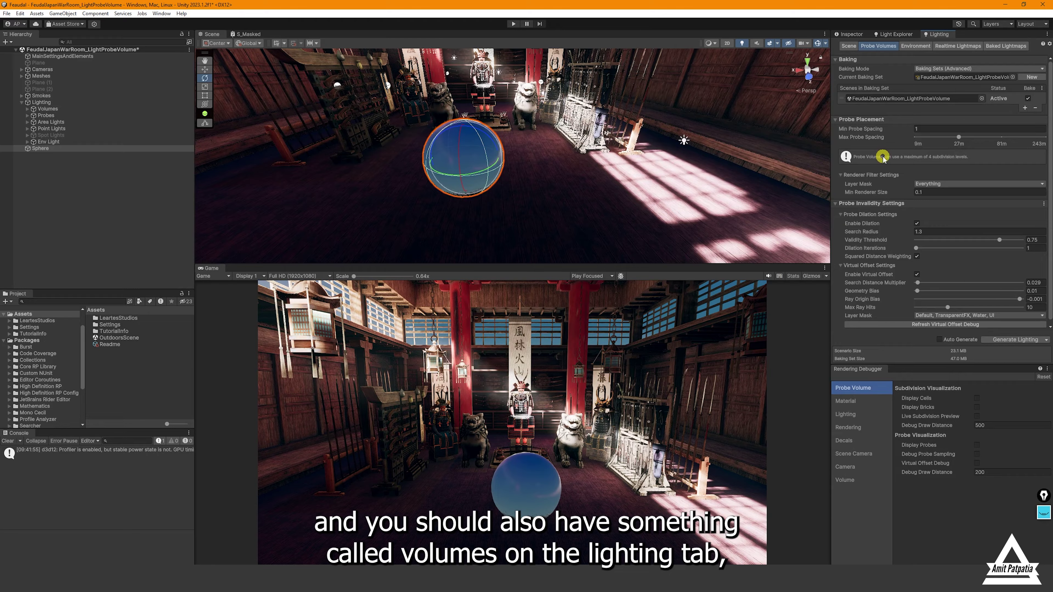
left_click(162, 13)
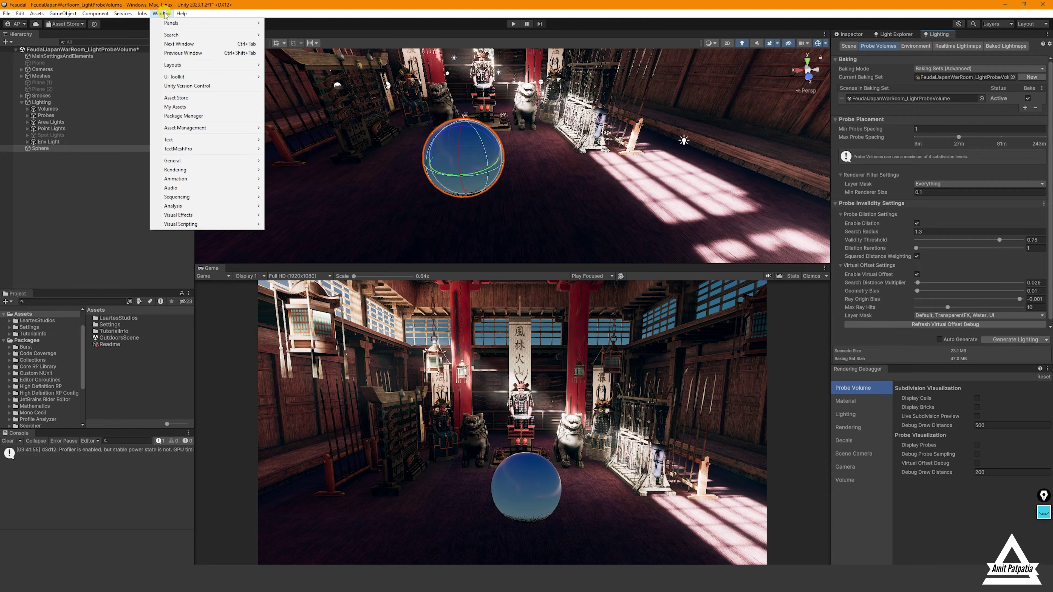
mouse_move(194, 169)
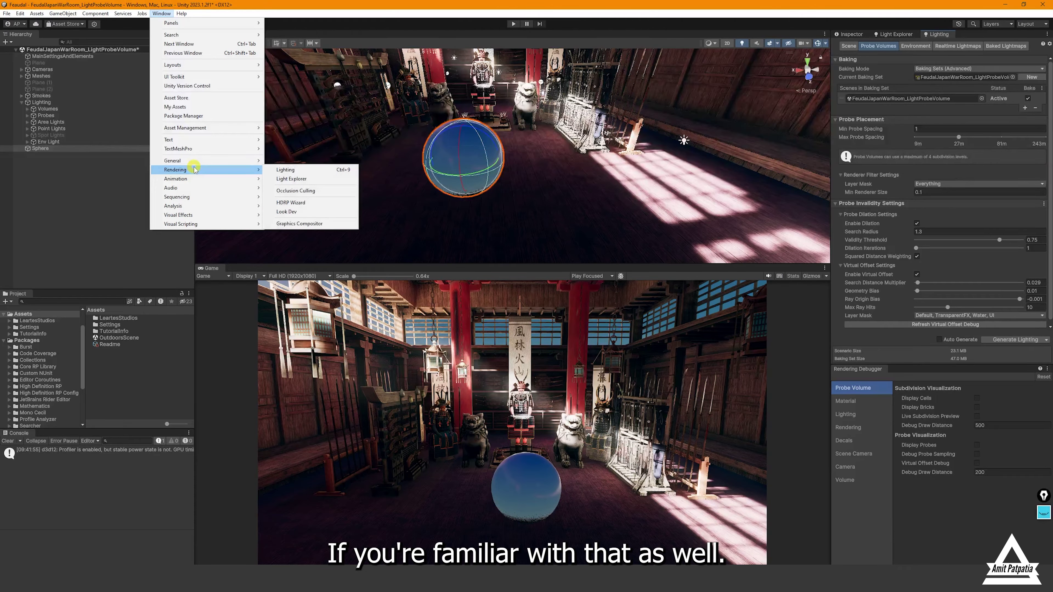
left_click(295, 170)
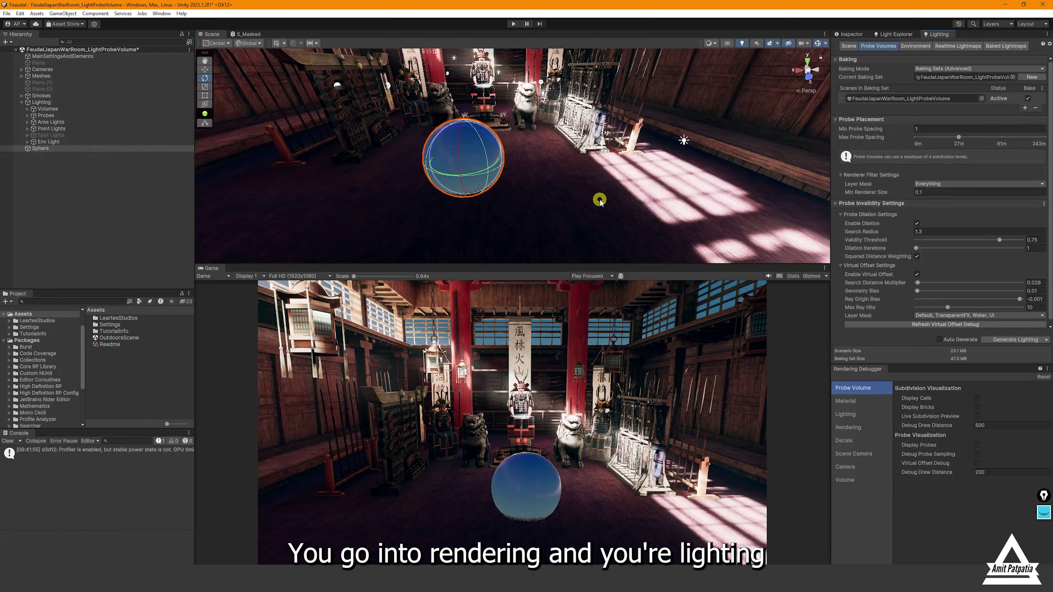
key("ctrl")
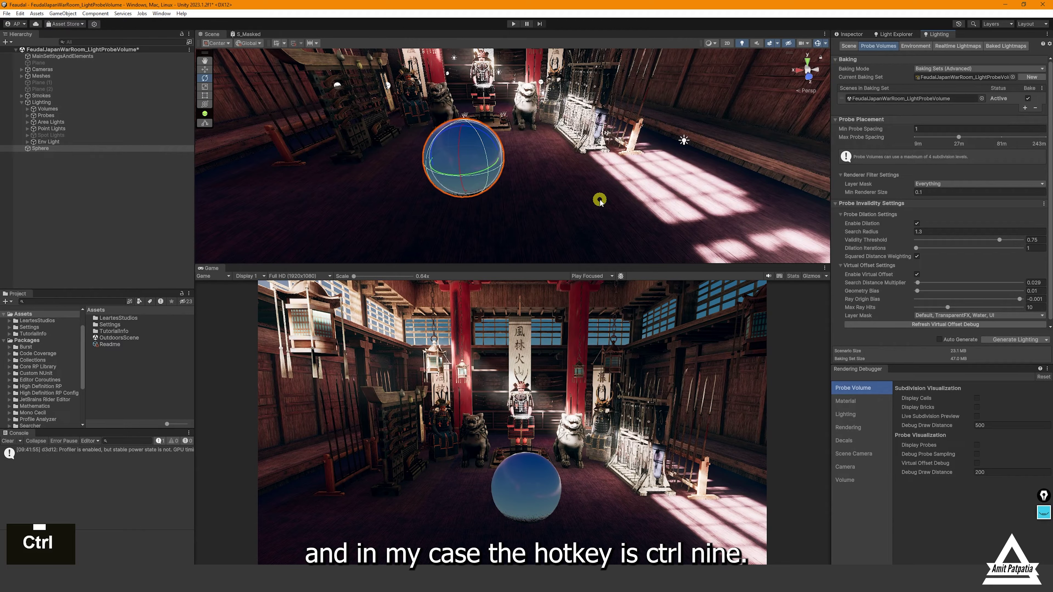
key("ctrl+9")
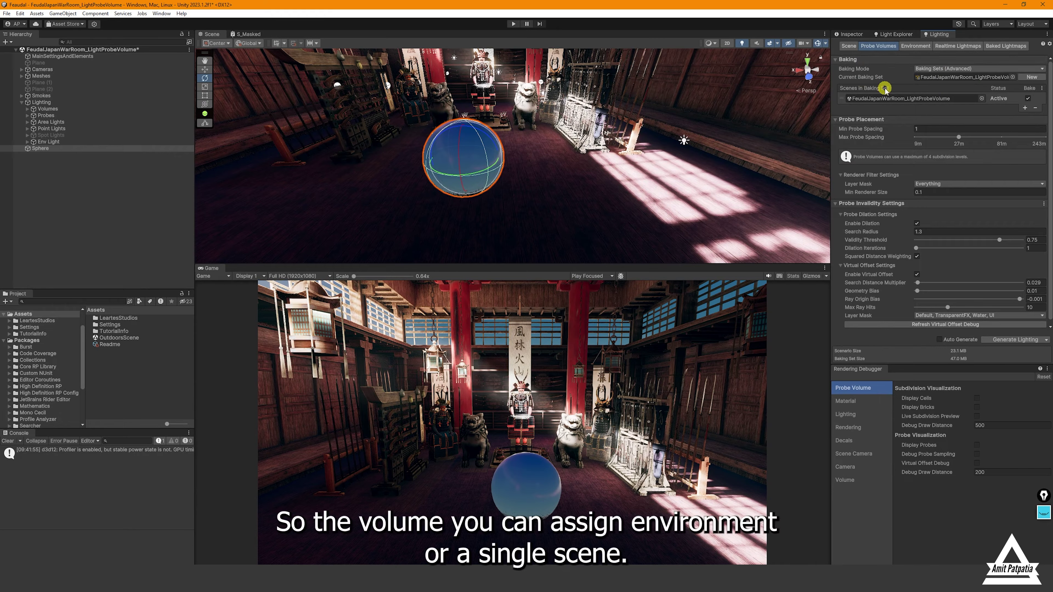
Switch the probe volume Baking Mode to Single Scene and back to Baking Sets (Advanced)
left_click(930, 68)
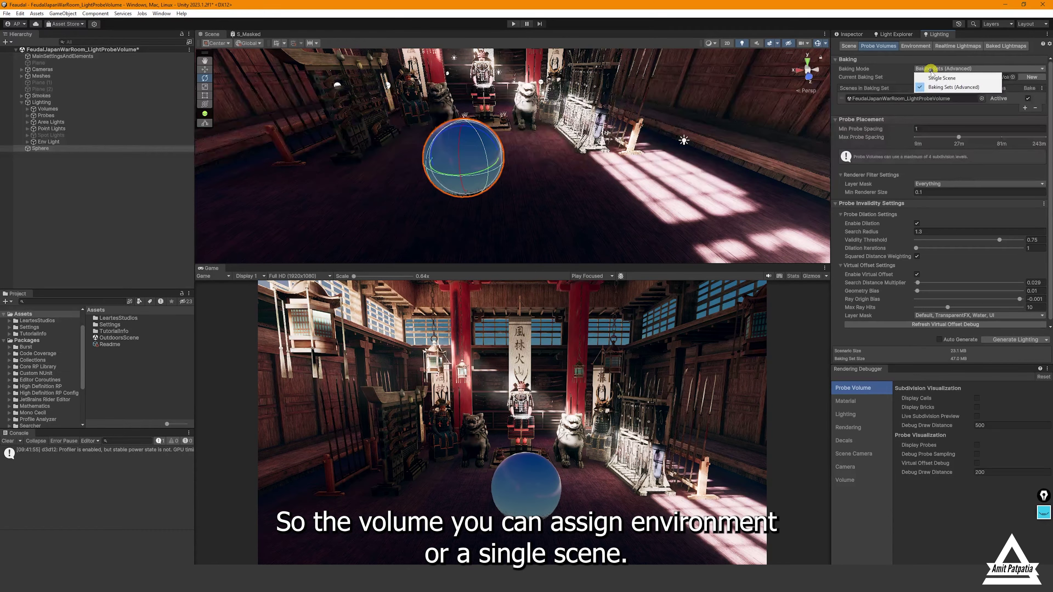
left_click(941, 77)
left_click(953, 69)
left_click(953, 87)
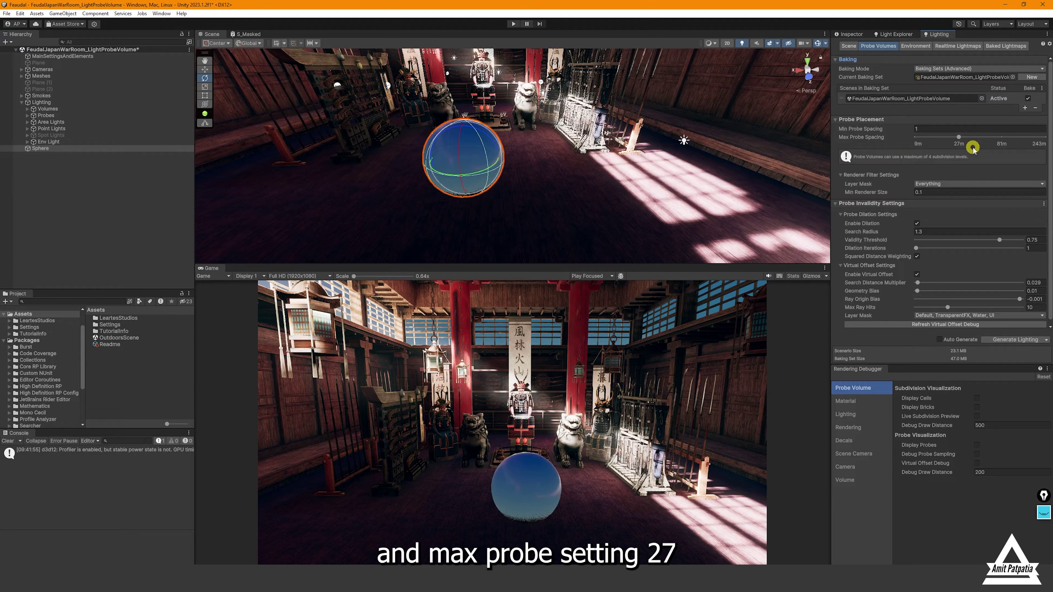
Add a Probe Volume to the scene and expand its box outward on both sides of the sphere
left_click(6, 42)
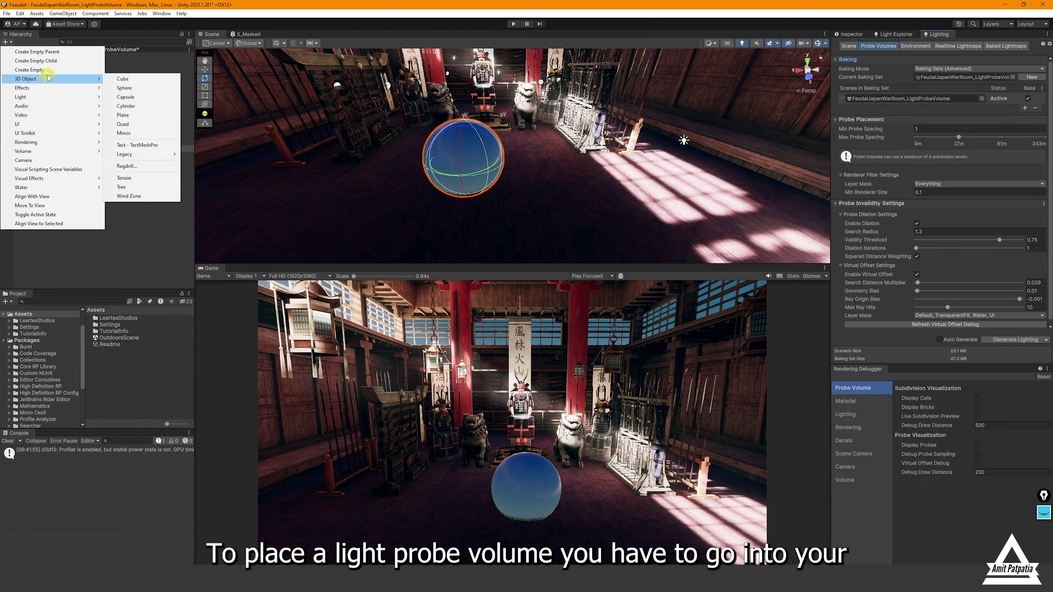
mouse_move(58, 142)
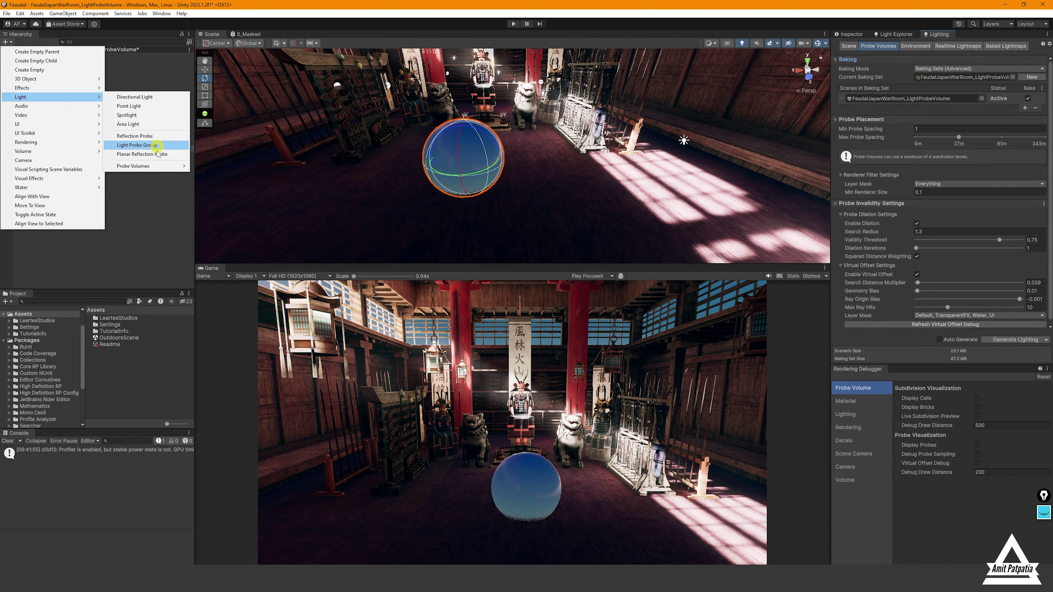
mouse_move(153, 166)
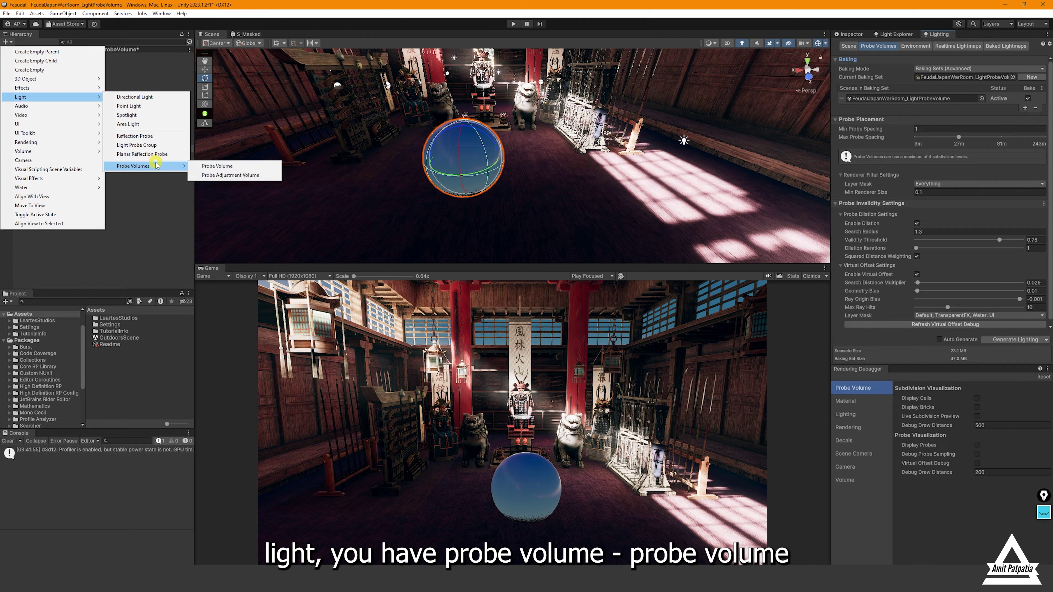
left_click(233, 166)
left_click_drag(359, 168, 347, 161)
left_click_drag(532, 158, 612, 150)
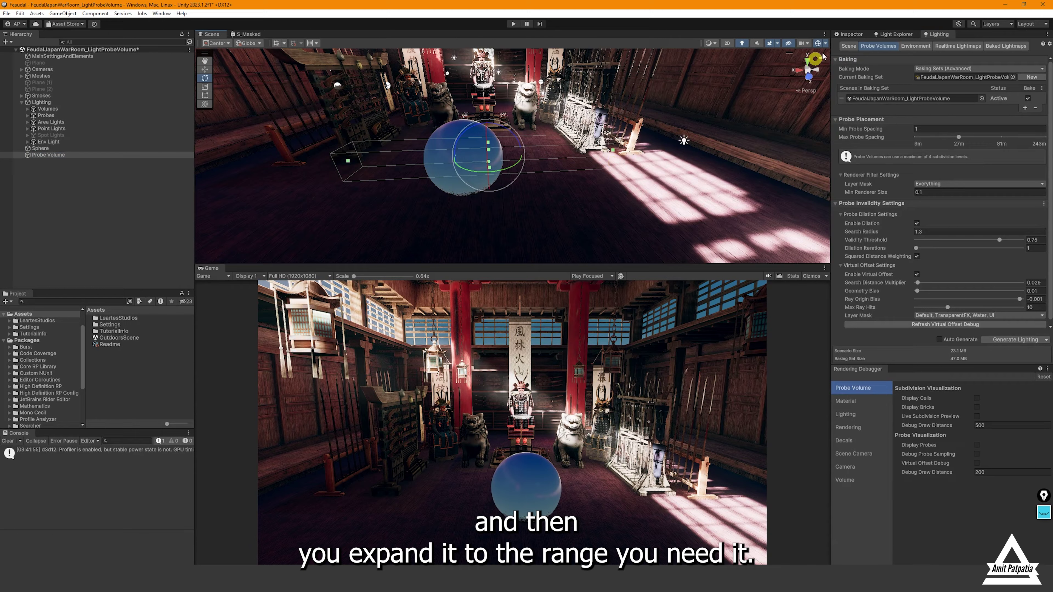
Check the Mode options of the newly added Probe Volume and delete it from the scene
left_click(849, 35)
left_click(970, 115)
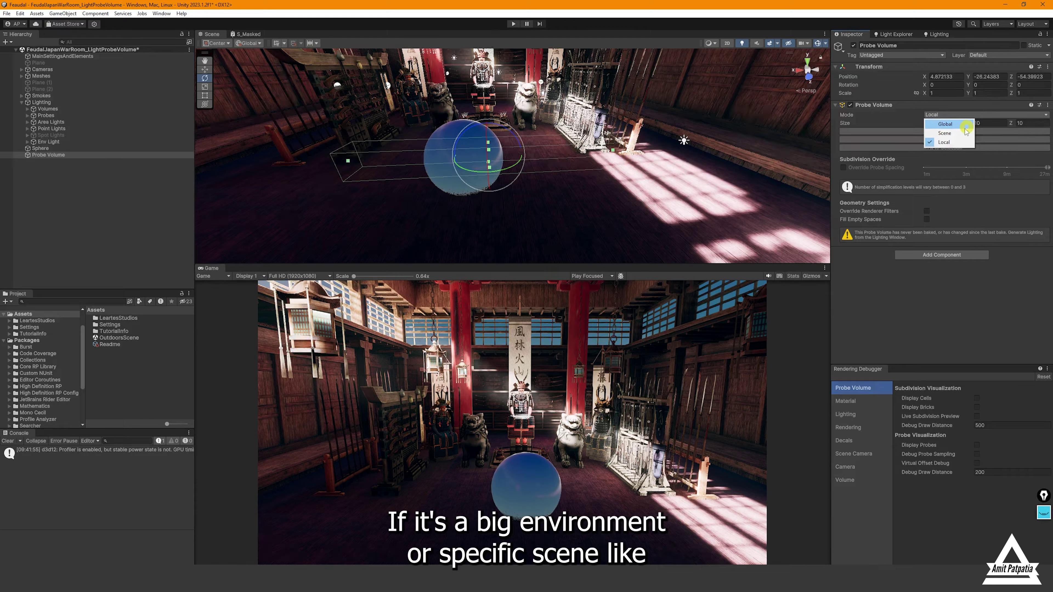
right_click_drag(582, 160, 585, 161)
key("Delete")
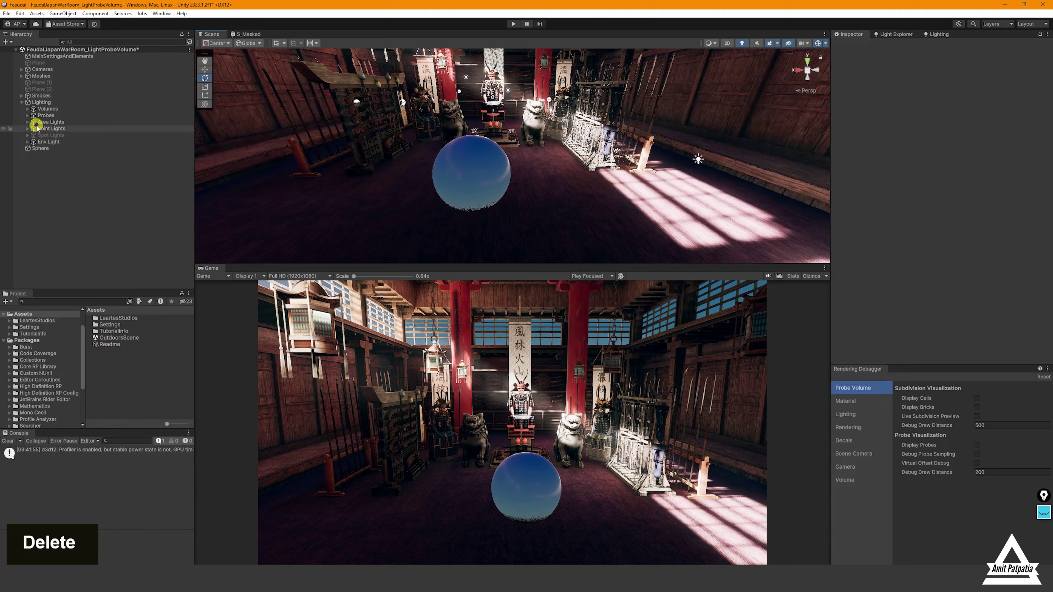
Select the existing Probe Volume in the Lighting object's Probes group and bring up the Rendering Debugger
left_click(28, 116)
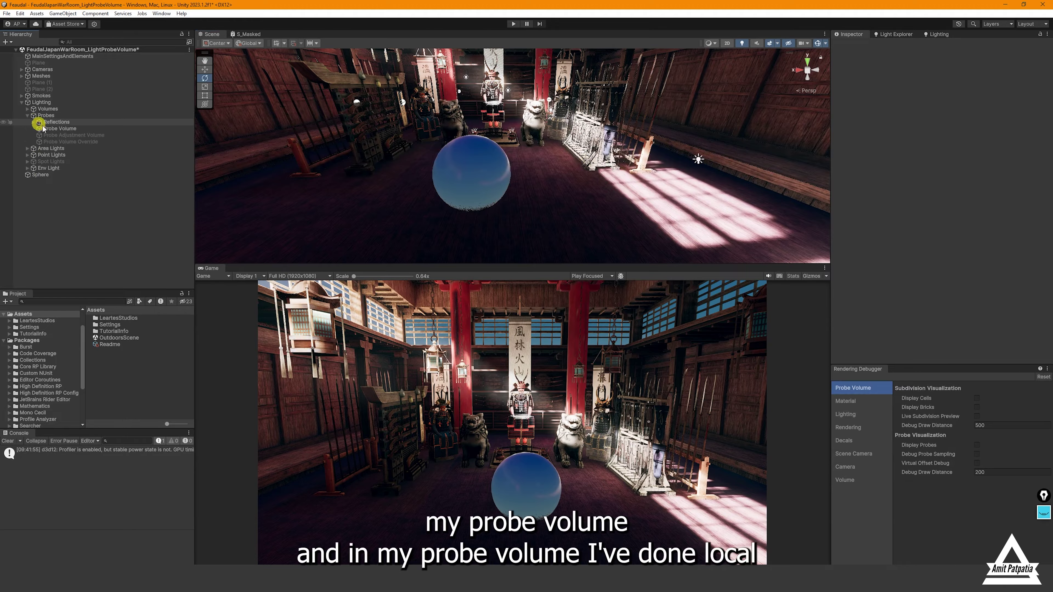
left_click(44, 128)
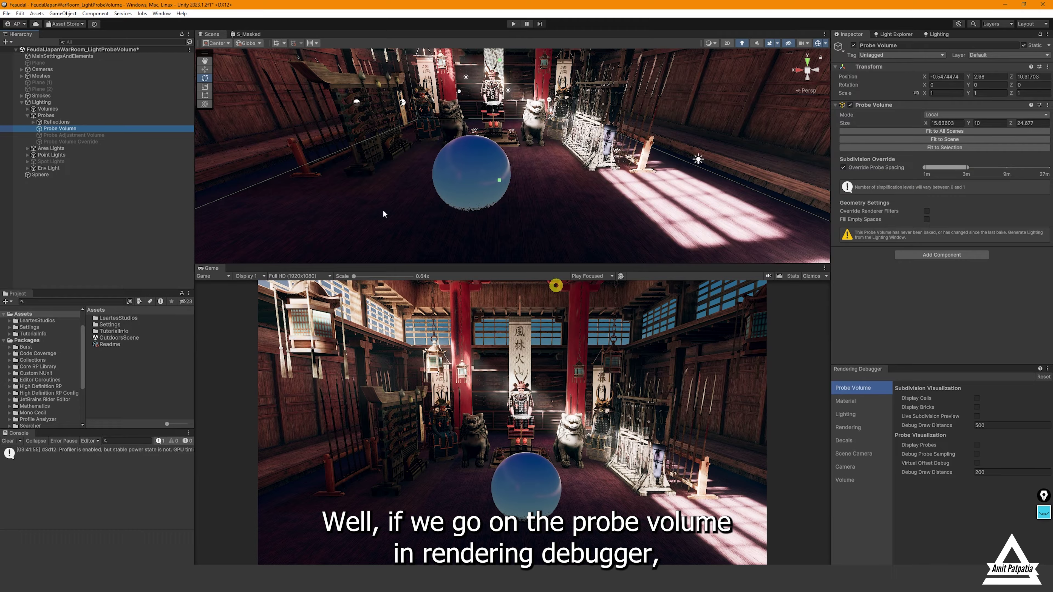
left_click(166, 13)
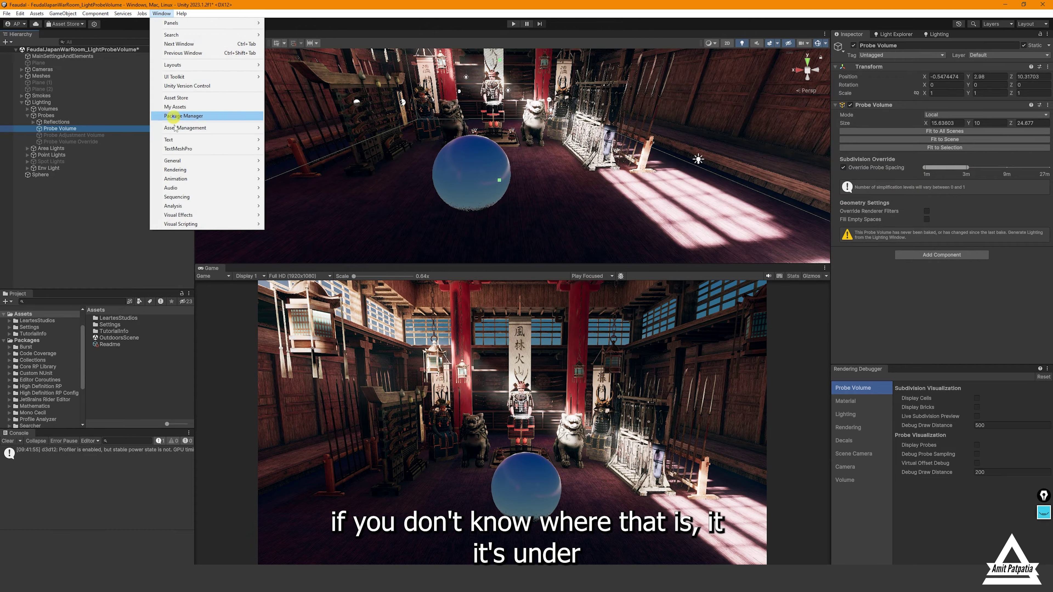
mouse_move(191, 205)
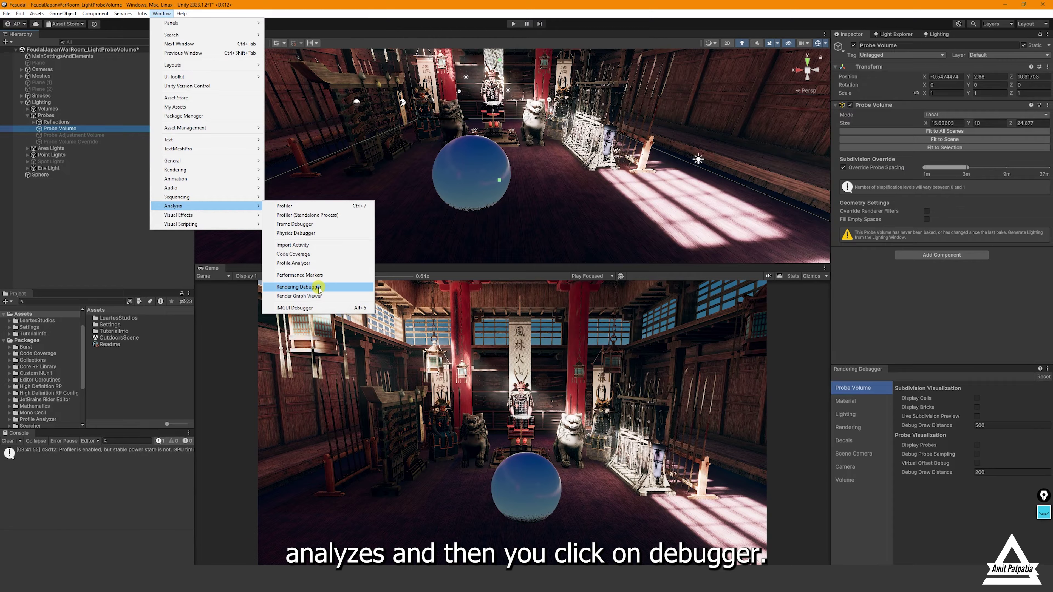
left_click(924, 371)
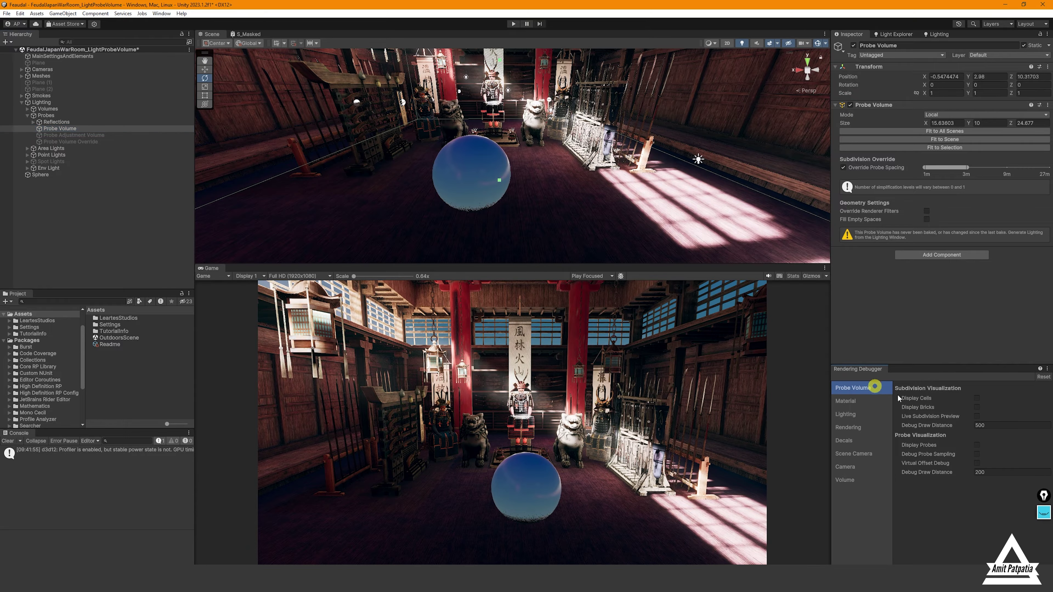
Turn on Display Probes for probe volumes and examine the probe distribution throughout the room
left_click(977, 445)
right_click_drag(673, 214, 653, 154)
key("w")
key("s")
key("d")
key("w")
key("d")
key("a")
key("d")
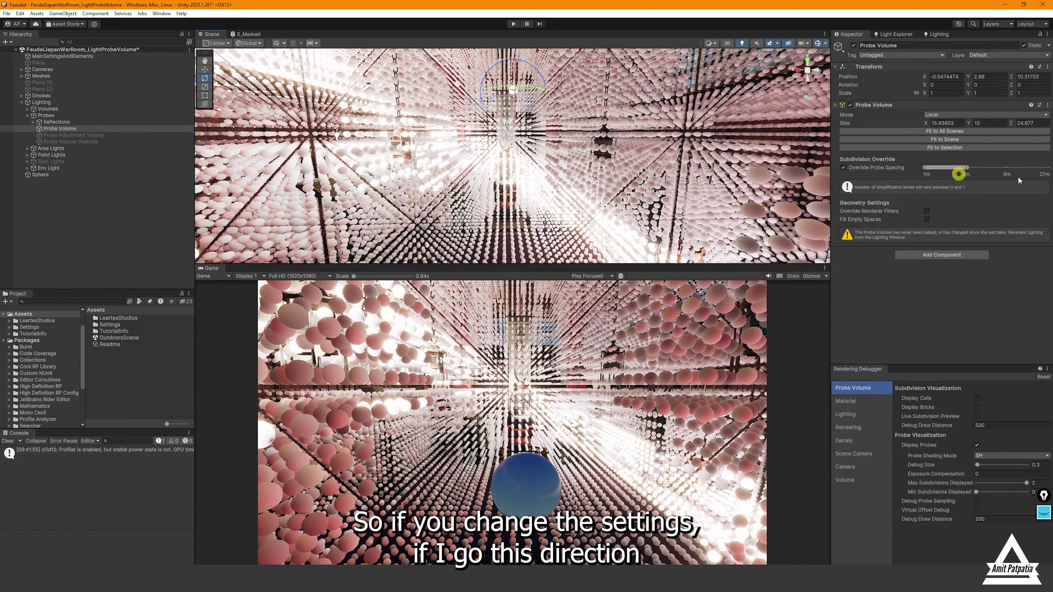
Override the Probe Volume's spacing to 3–9 m, raise the baking set's Max Probe Spacing to 81 m, and save the scene
left_click_drag(944, 169, 980, 170)
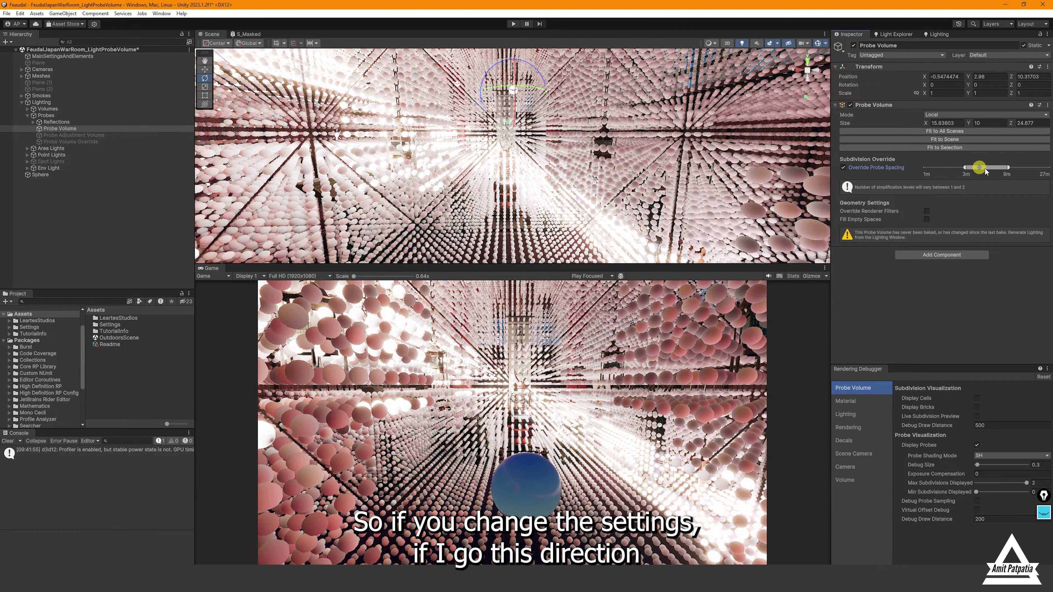
left_click(927, 36)
left_click(905, 35)
left_click(935, 35)
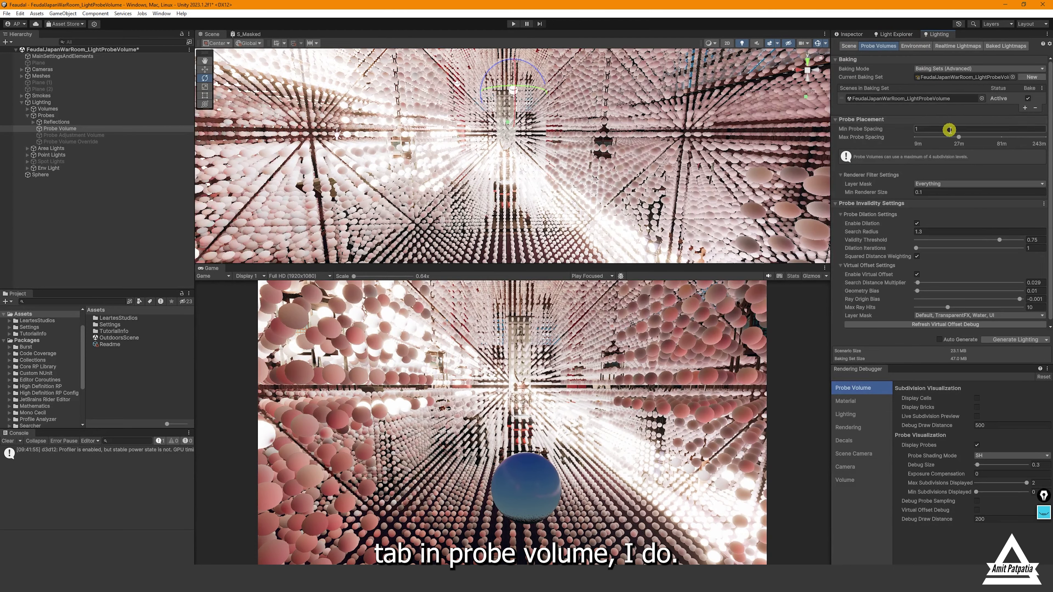
left_click_drag(958, 135, 1008, 141)
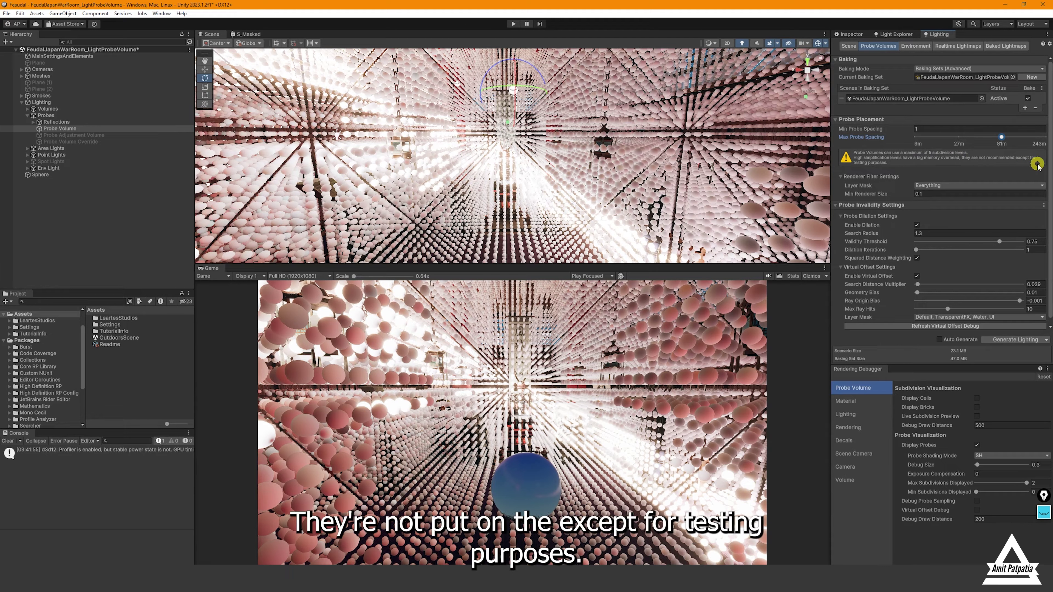
right_click_drag(623, 151, 574, 146)
key("ctrl+s")
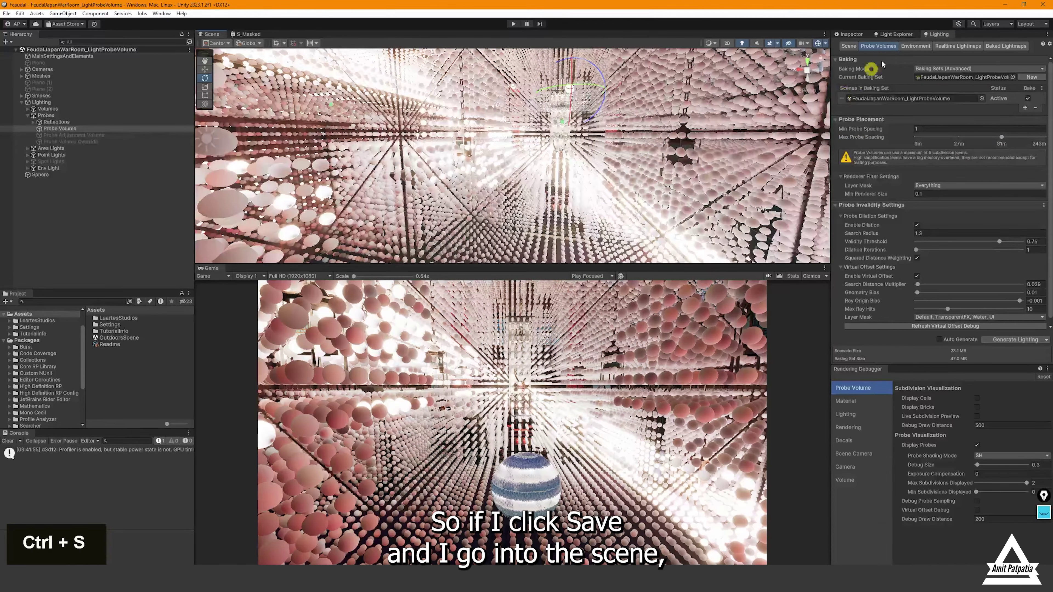
Lower the lightmapper's Direct, Indirect and Environment Samples to 4 each in the scene lighting settings
left_click(849, 45)
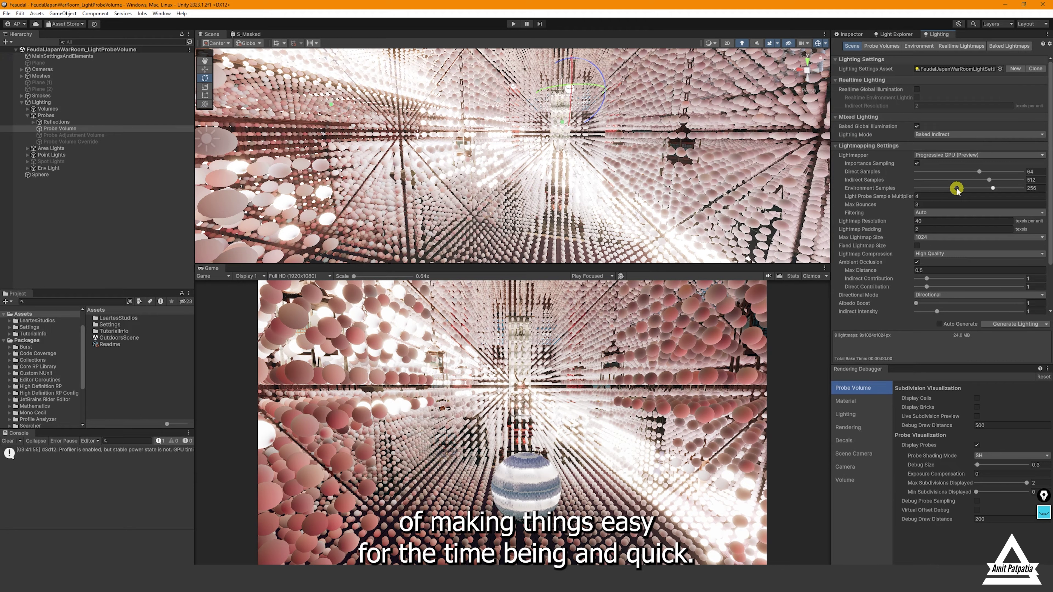
left_click(939, 188)
double_click(933, 179)
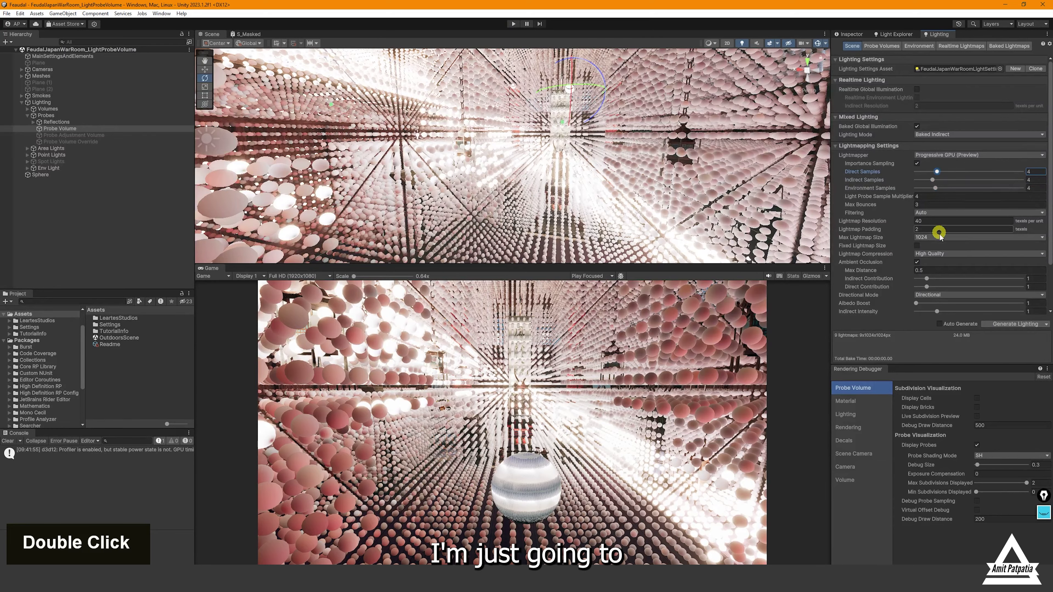
Set the Lightmap Resolution to 10 texels per unit and generate the lighting
left_click(938, 221)
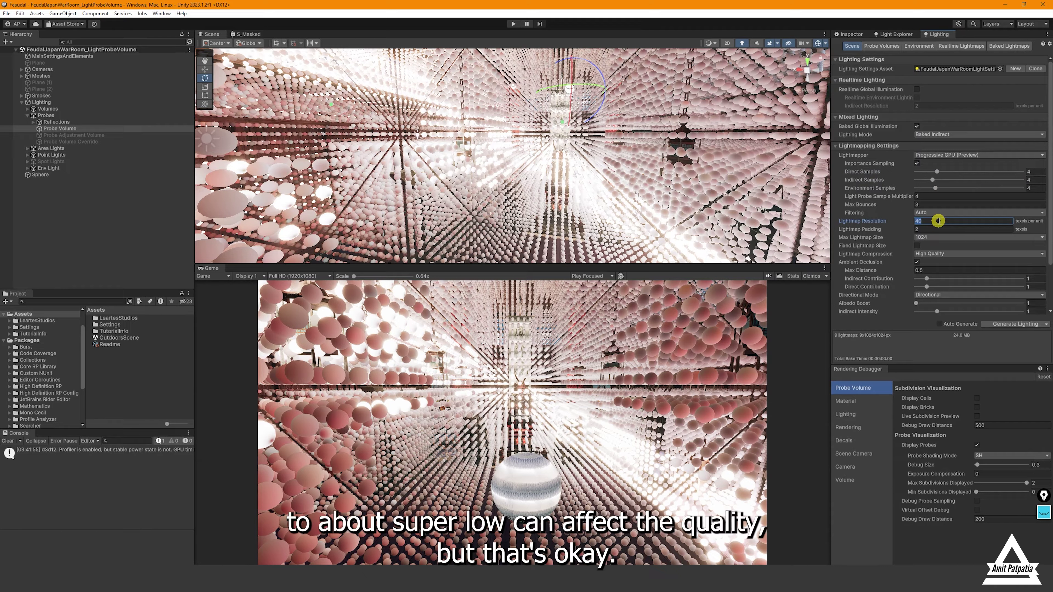
type("10")
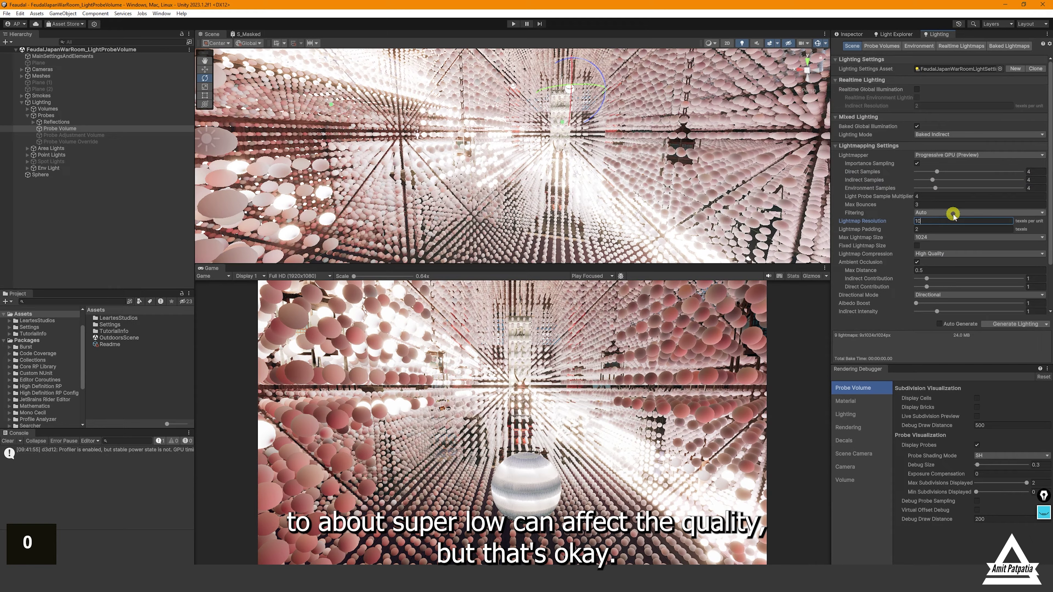
left_click(1018, 324)
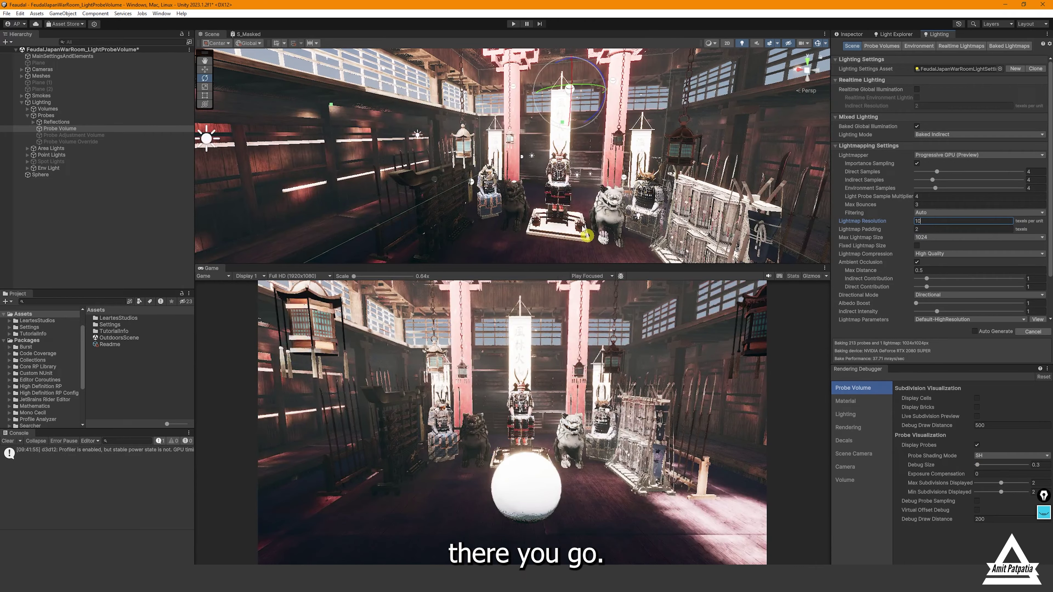
Examine how the baked light probes are spread out around the exterior of the building
right_click(524, 197)
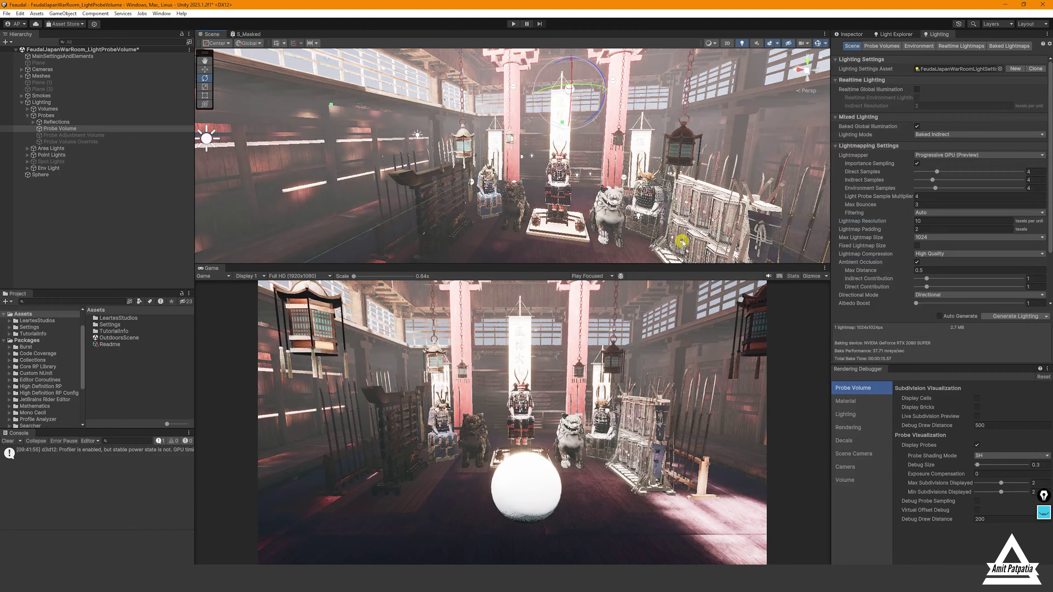
right_click_drag(682, 241, 595, 114)
key("a")
key("d")
key("w")
key("s")
key("w")
key("s")
key("s")
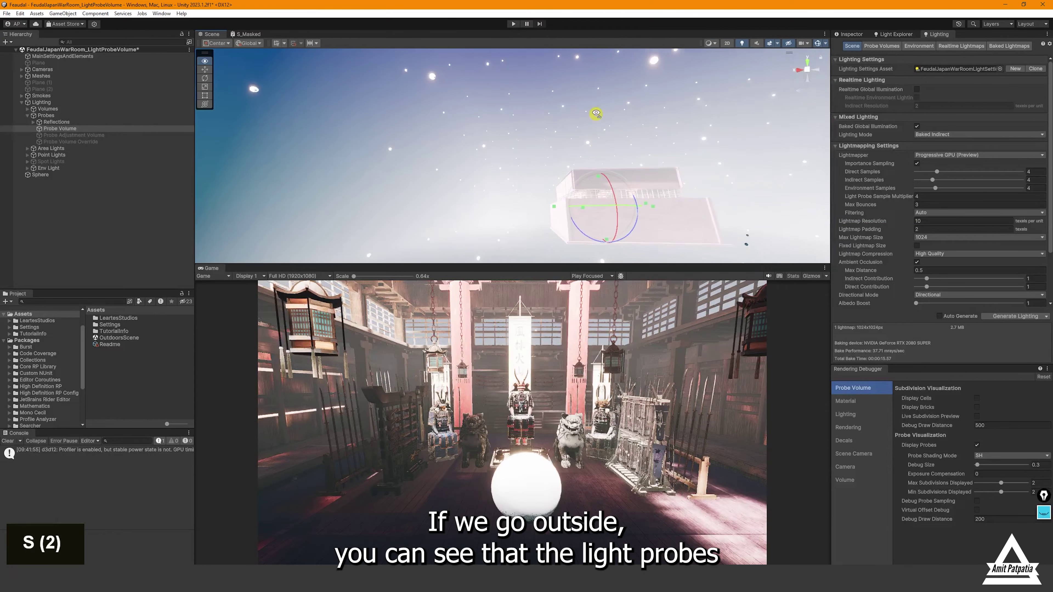
key("a")
right_click_drag(776, 160, 637, 100)
key("a")
key("d")
key("d")
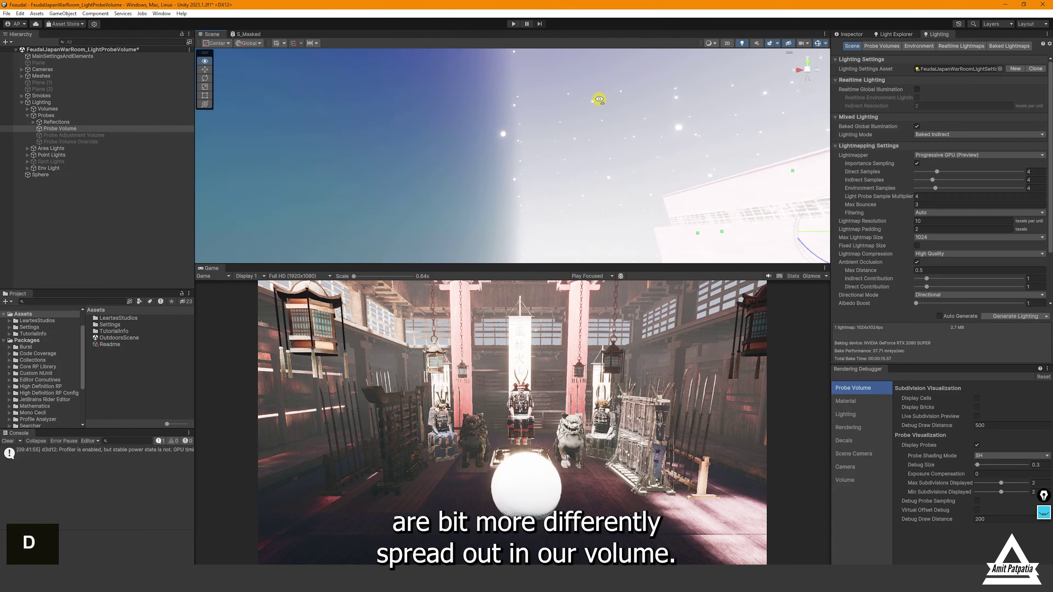
key("a")
right_click_drag(581, 181, 628, 152)
key("a")
key("d")
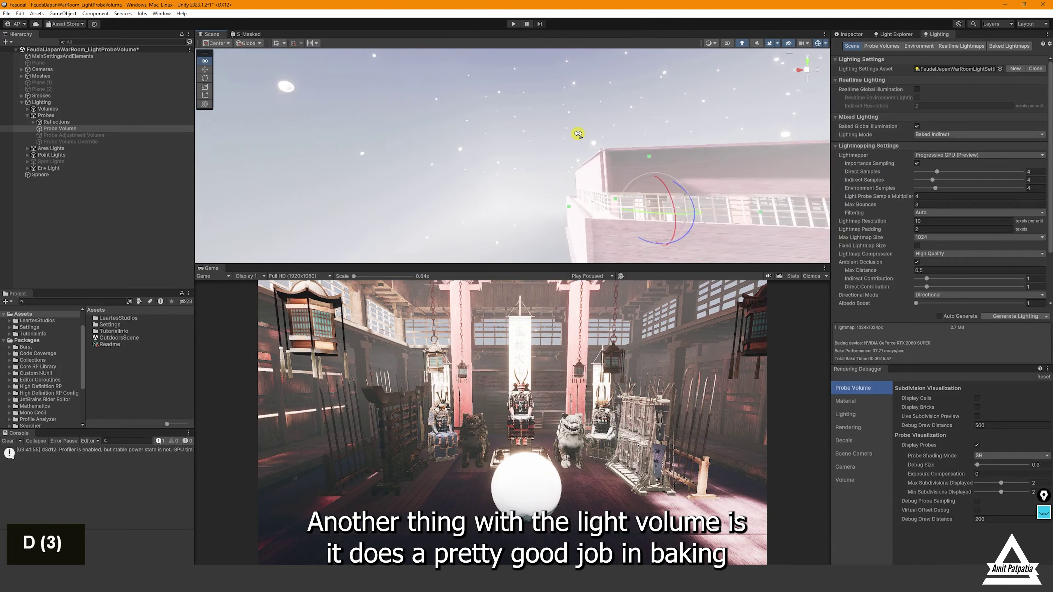
right_click_drag(414, 154, 416, 153)
key("a")
Examine the baked lighting inside the war room and on the sphere
right_click_drag(527, 143, 527, 111)
key("w")
key("d")
key("d")
key("w")
key("s")
key("w")
right_click_drag(567, 151, 555, 187)
key("a")
key("s")
key("s")
key("s")
key("d")
key("w")
key("d")
key("d")
key("s")
key("d")
key("d")
key("a")
key("s")
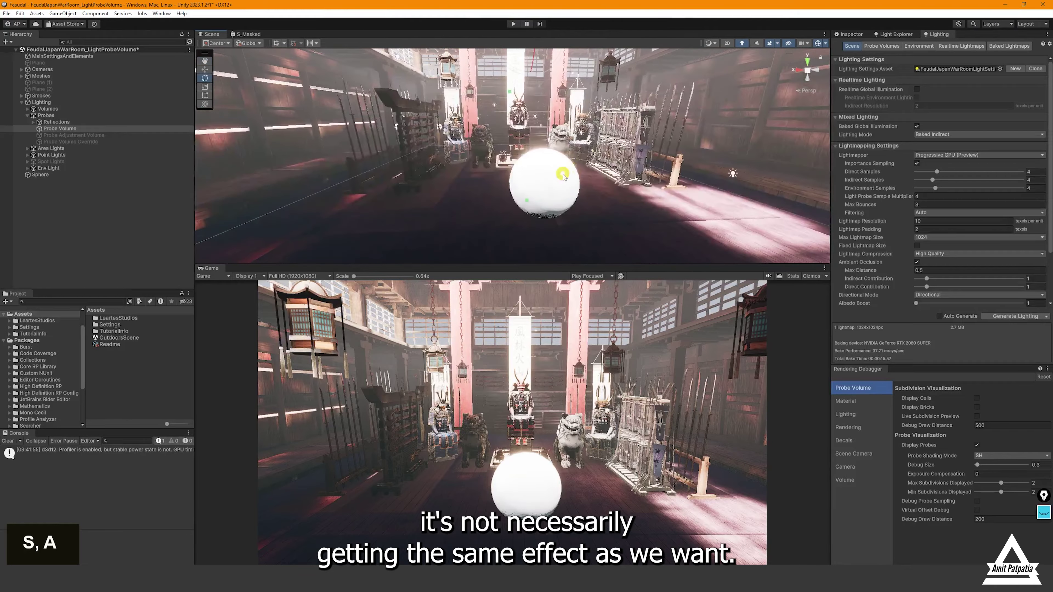
Move the sphere a short distance sideways toward the sunlit part of the floor
left_click(552, 195)
key("w")
left_click(595, 181)
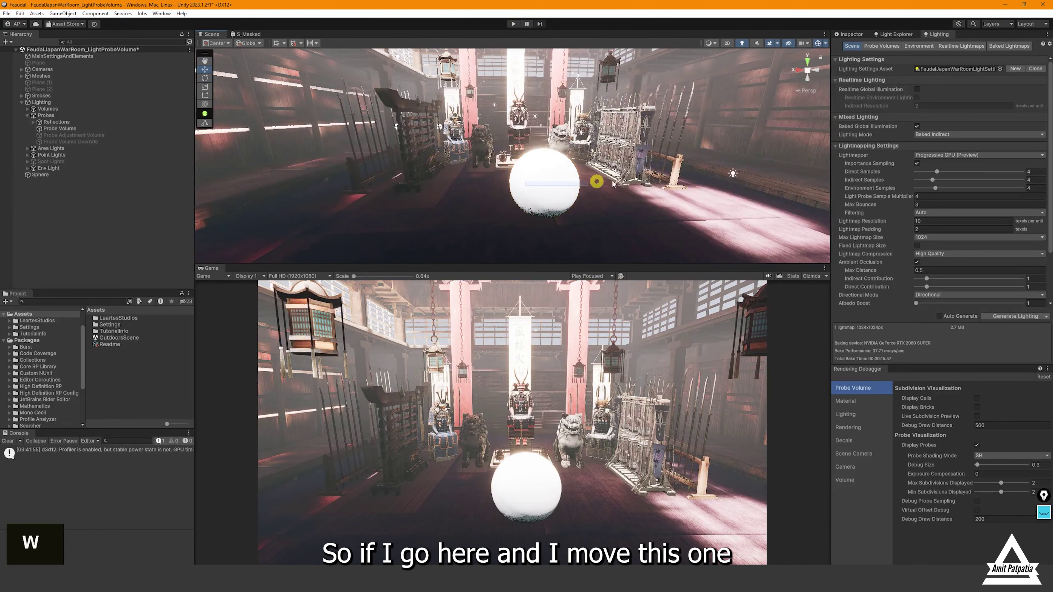
left_click(544, 184)
mouse_move(545, 185)
left_mouse_down()
mouse_move(705, 179)
mouse_move(499, 193)
mouse_move(563, 184)
mouse_move(534, 195)
left_mouse_up()
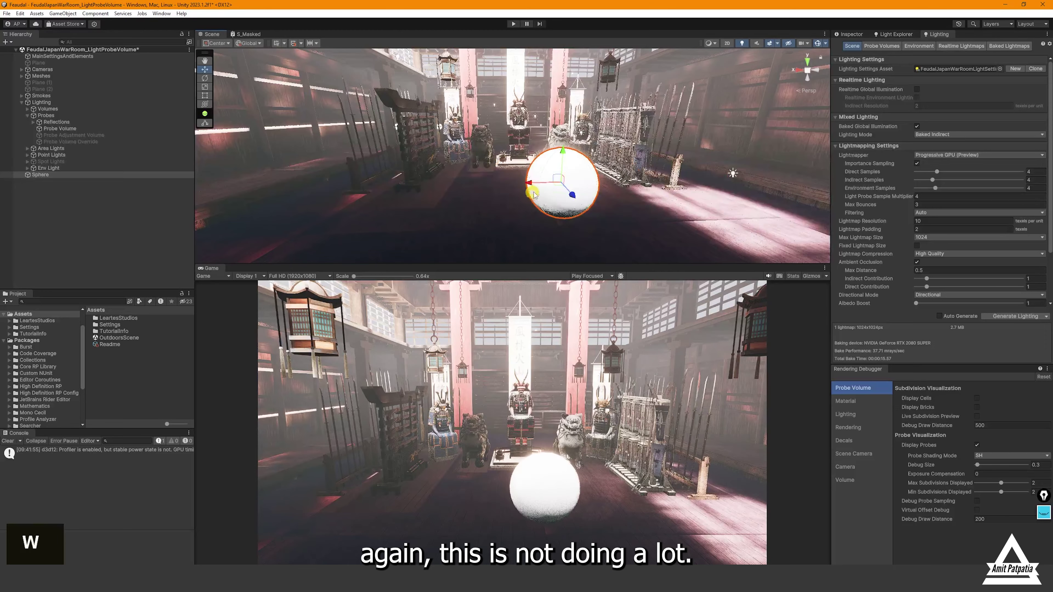
Check the static flags of the floor piece SM_Floor6 and of the sphere
left_click(650, 221)
left_click(858, 35)
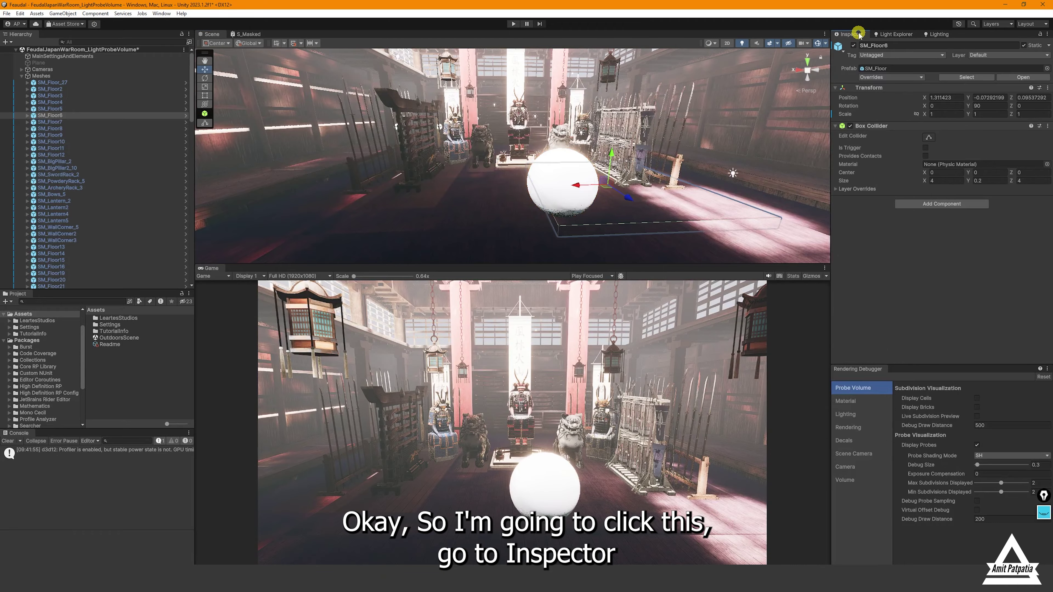
left_click(1048, 46)
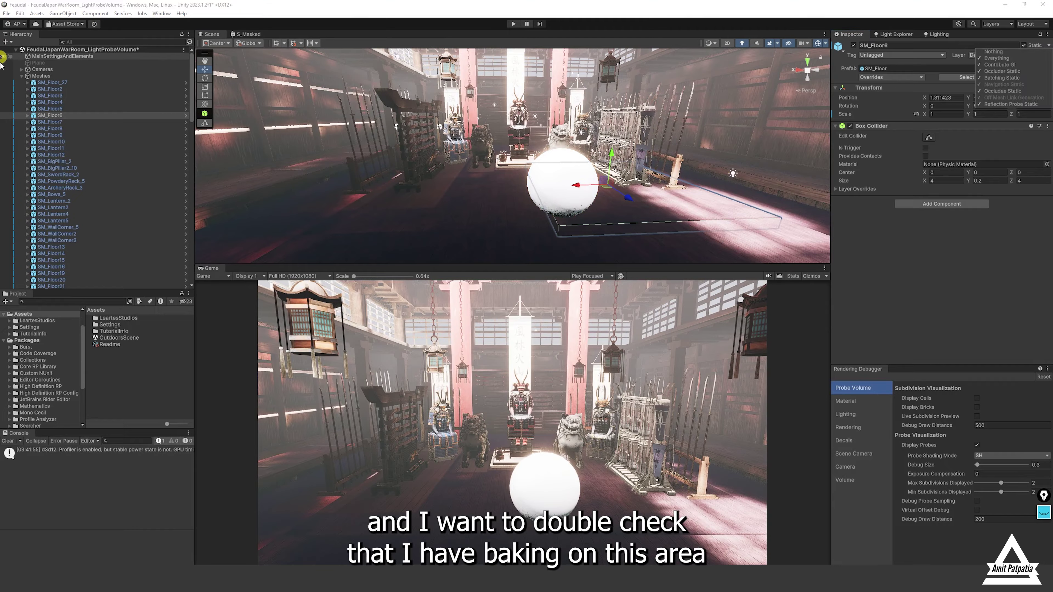
left_click(777, 149)
left_click(564, 172)
left_click(1039, 51)
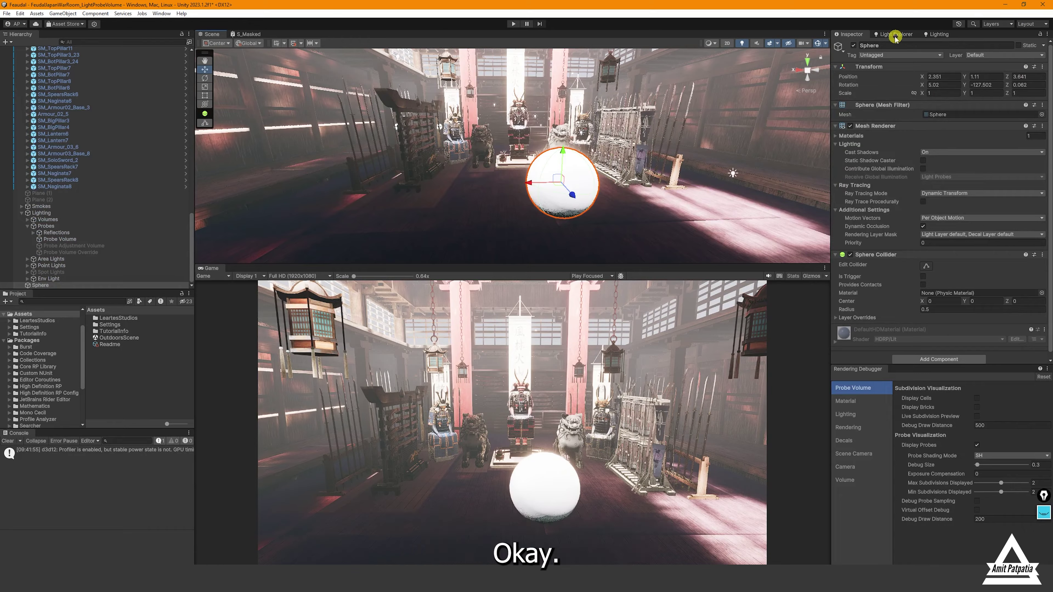
Override the Probe Volume's spacing to 1–3 m and save the scene
left_click(103, 240)
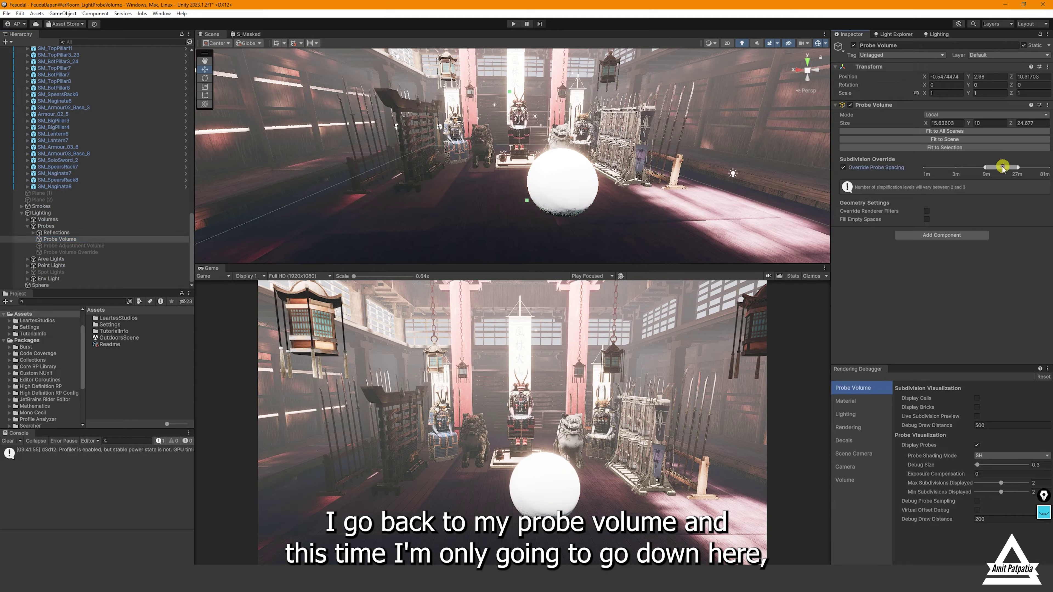
left_click_drag(1005, 167, 938, 173)
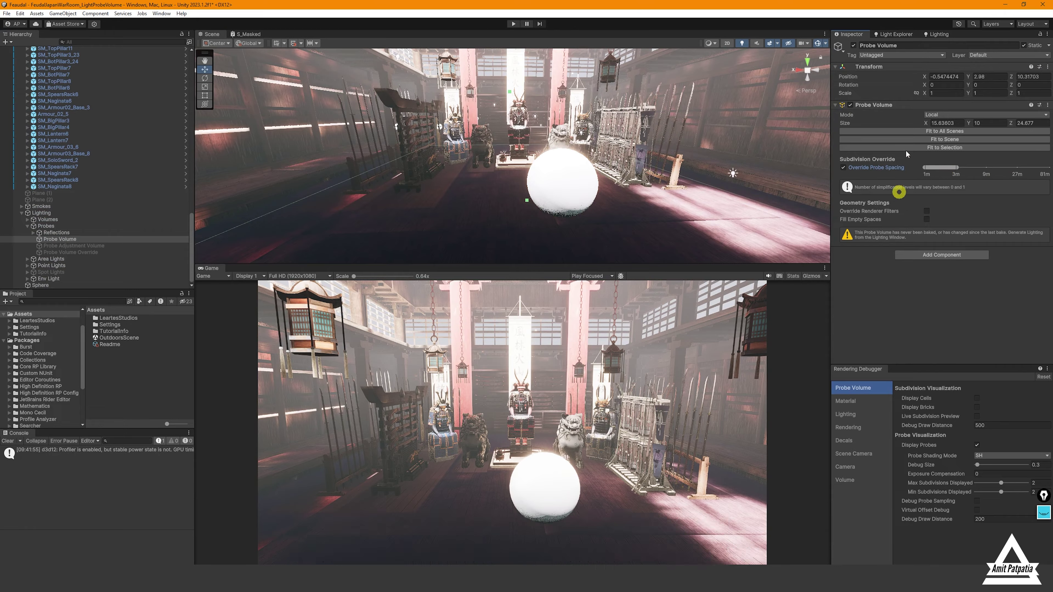
key("ctrl+s")
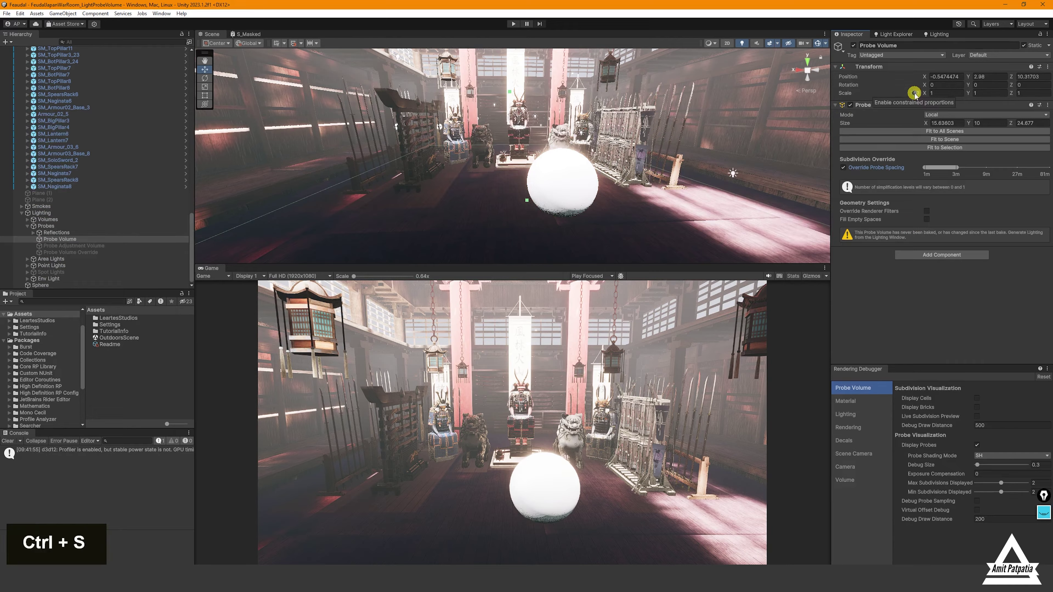
Set the Lightmap Resolution to 5 texels per unit and the Max Lightmap Size to 512
left_click(937, 34)
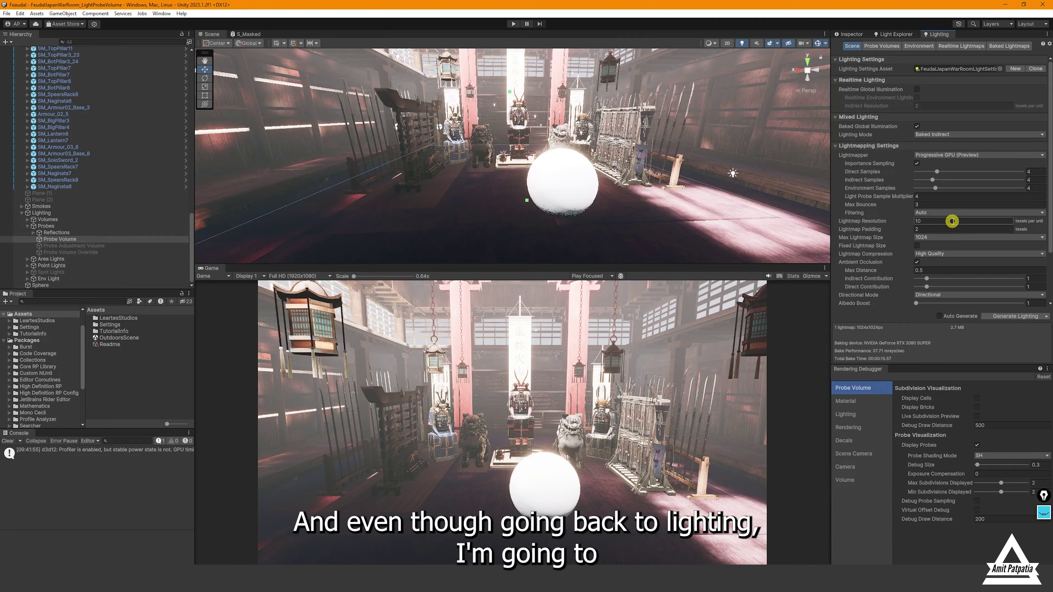
type("5")
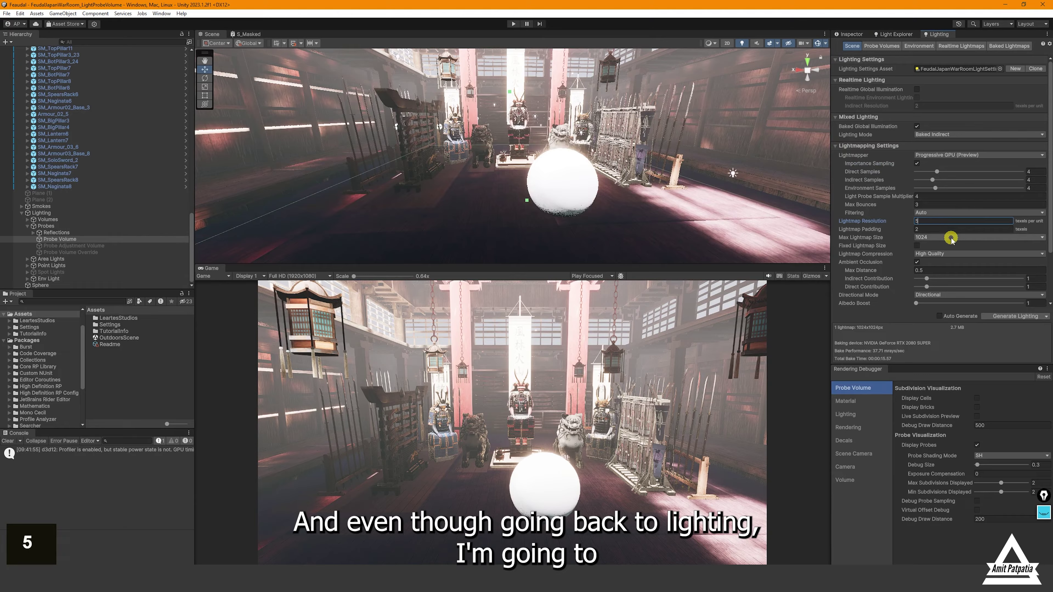
left_click(946, 237)
left_click(942, 283)
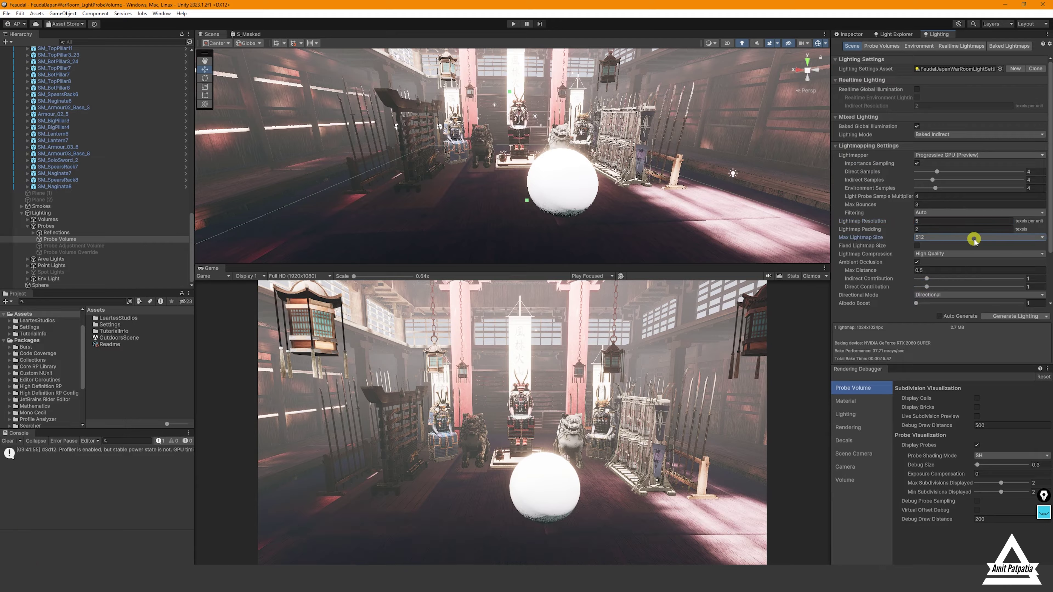
Set the Lightmap Compression to Normal Quality and the Max Bounces to 2
left_click(953, 253)
left_click(949, 281)
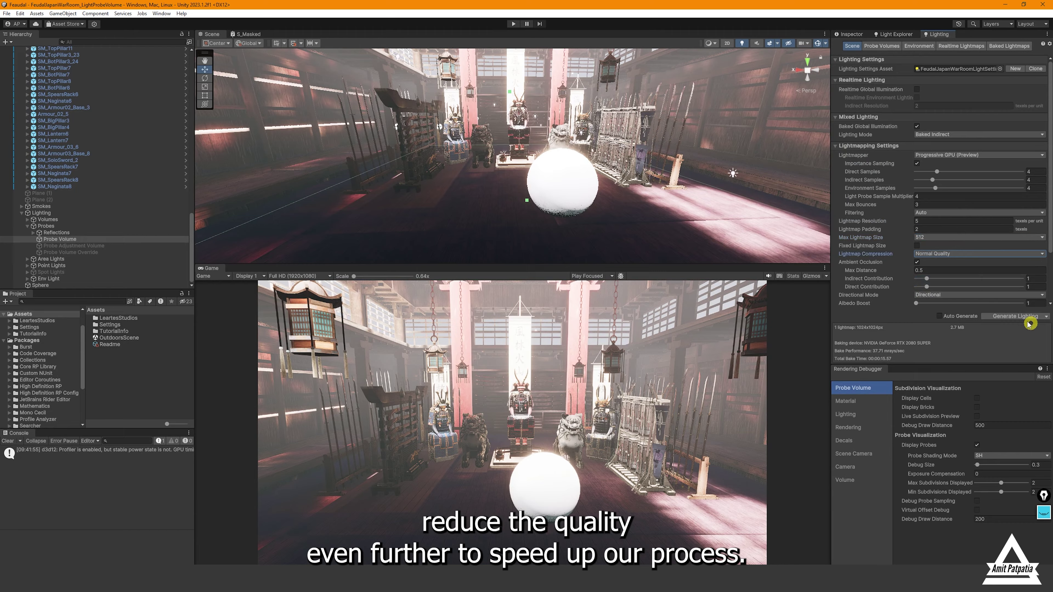
left_click(938, 205)
type("2")
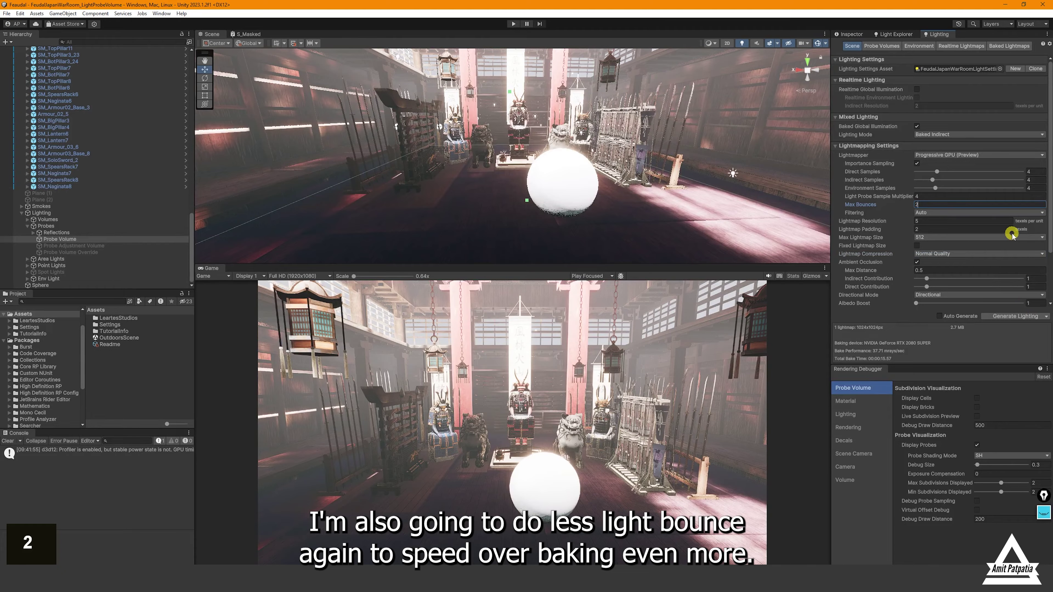
Generate the scene's baked lighting with the current lightmap and probe volume settings
left_click(1020, 315)
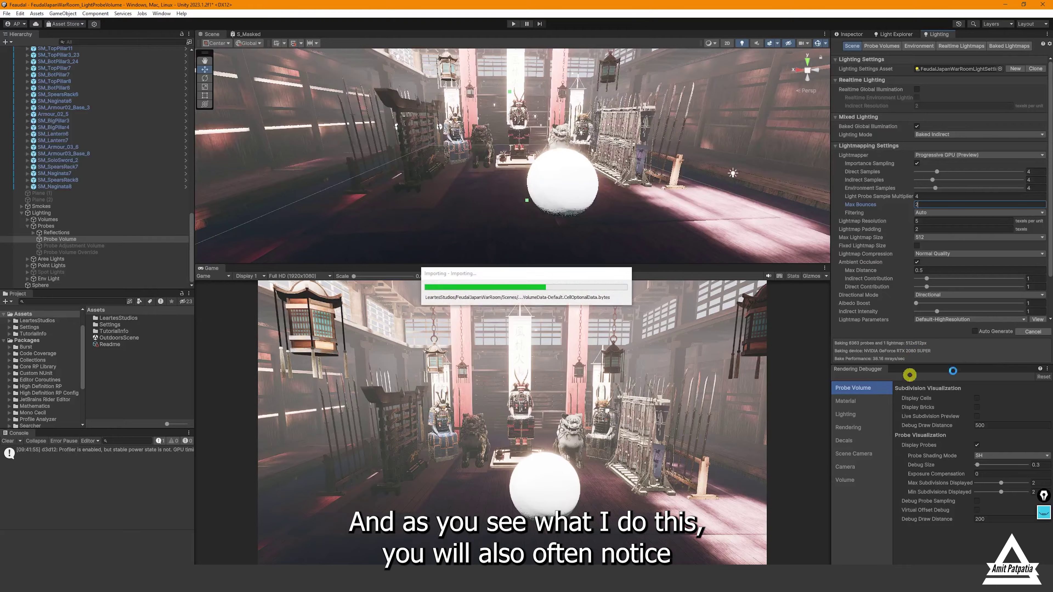
right_click(593, 189)
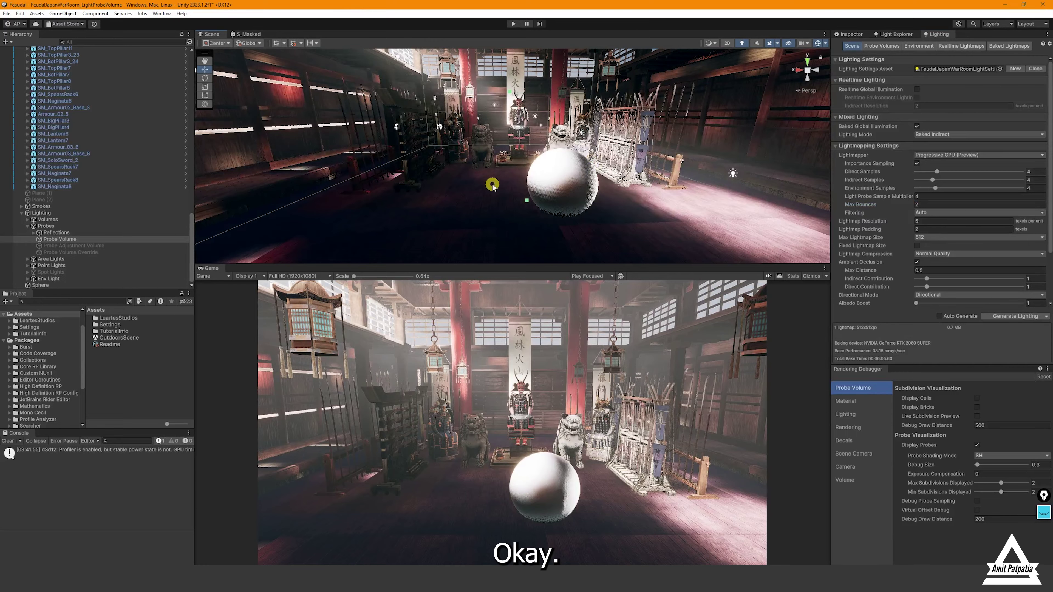
right_click(488, 349)
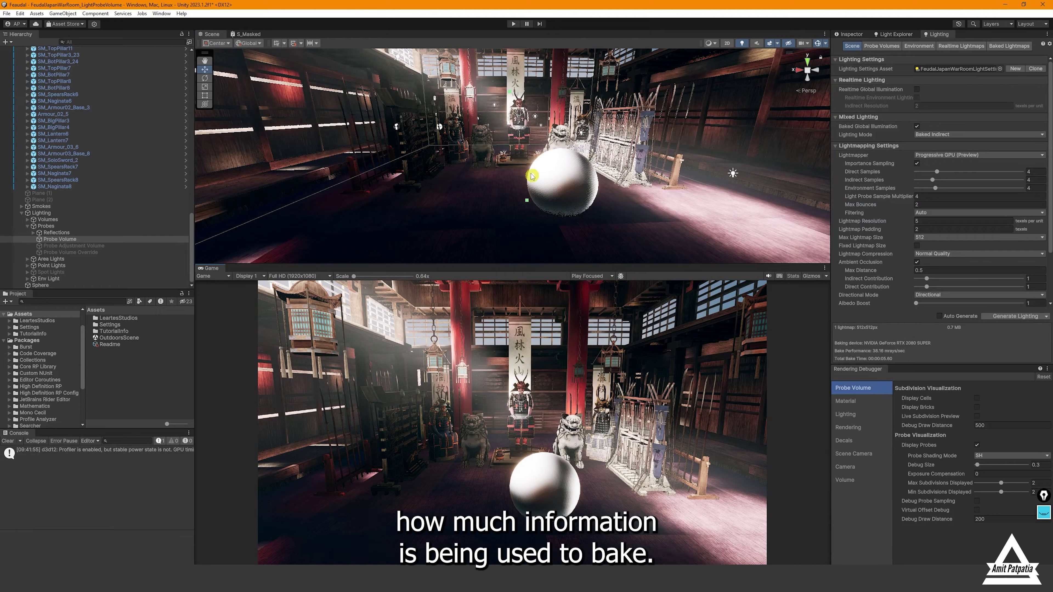
Display the probe volume cells and examine them around the building from outside
key("s")
right_click_drag(550, 176, 478, 139)
key("a")
key("d")
key("d")
key("s")
key("s")
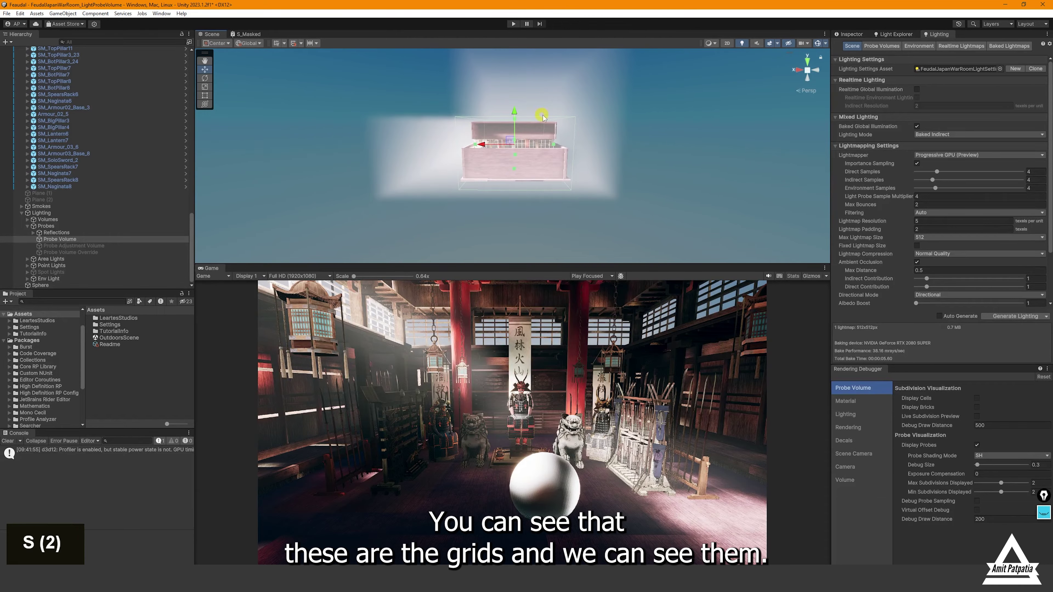
left_click(978, 399)
mouse_move(608, 197)
right_mouse_down()
mouse_move(587, 122)
mouse_move(667, 70)
mouse_move(663, 183)
mouse_move(677, 137)
mouse_move(609, 187)
right_mouse_up()
key("s")
key("d")
key("w")
left_click_drag(609, 187, 622, 195, "alt")
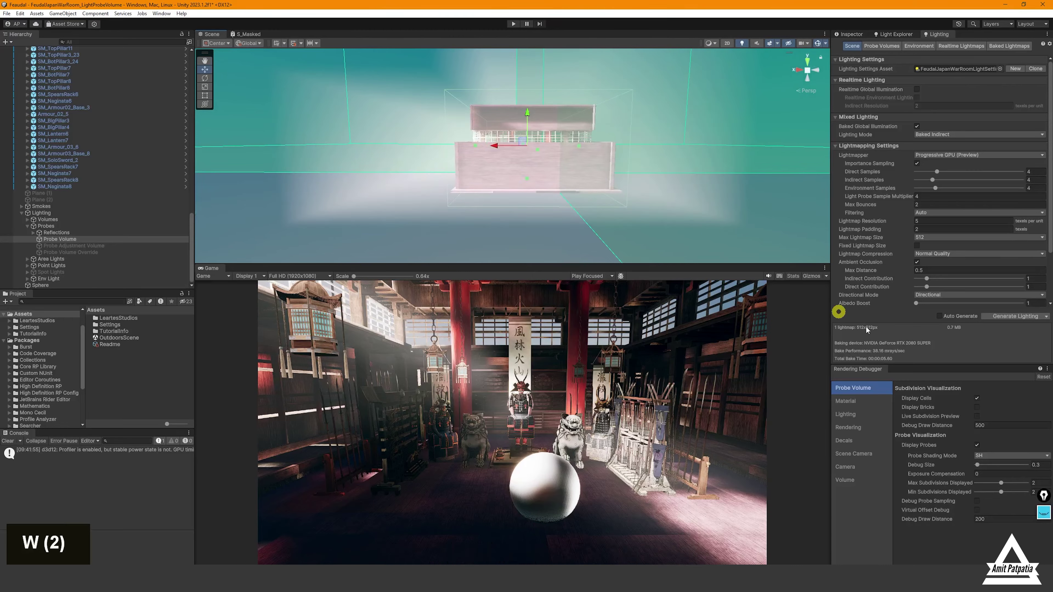
Display the probe volume bricks and examine their distribution around the building and inside the war room
left_click(978, 407)
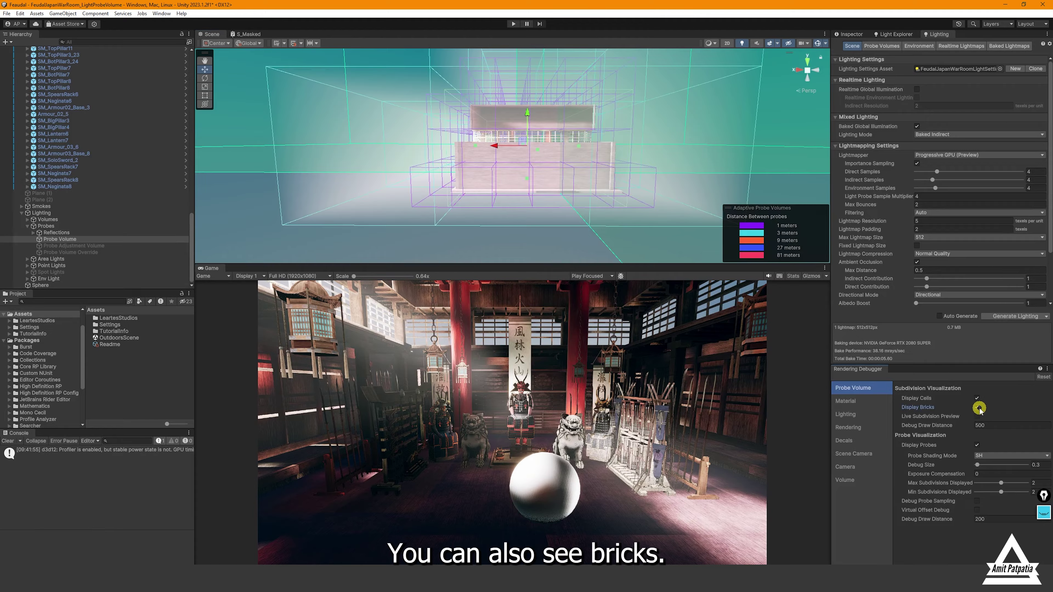
key("w")
right_click_drag(602, 198, 567, 187)
key("d")
key("d")
key("w")
key("a")
key("d")
key("w")
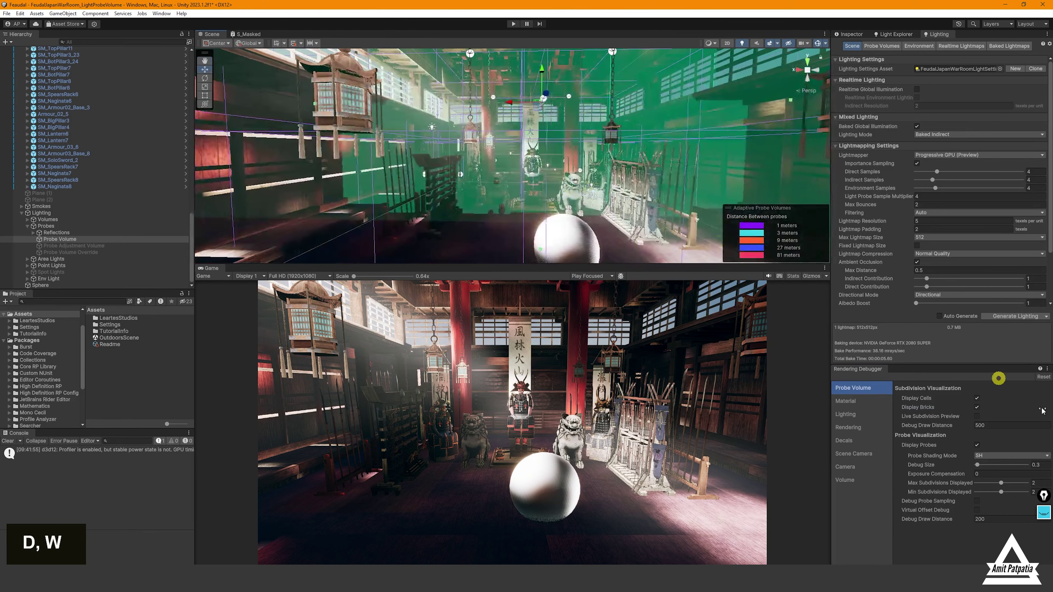
Examine the room with Live Subdivision Preview enabled, and turn off the preview, brick and cell displays
left_click(978, 416)
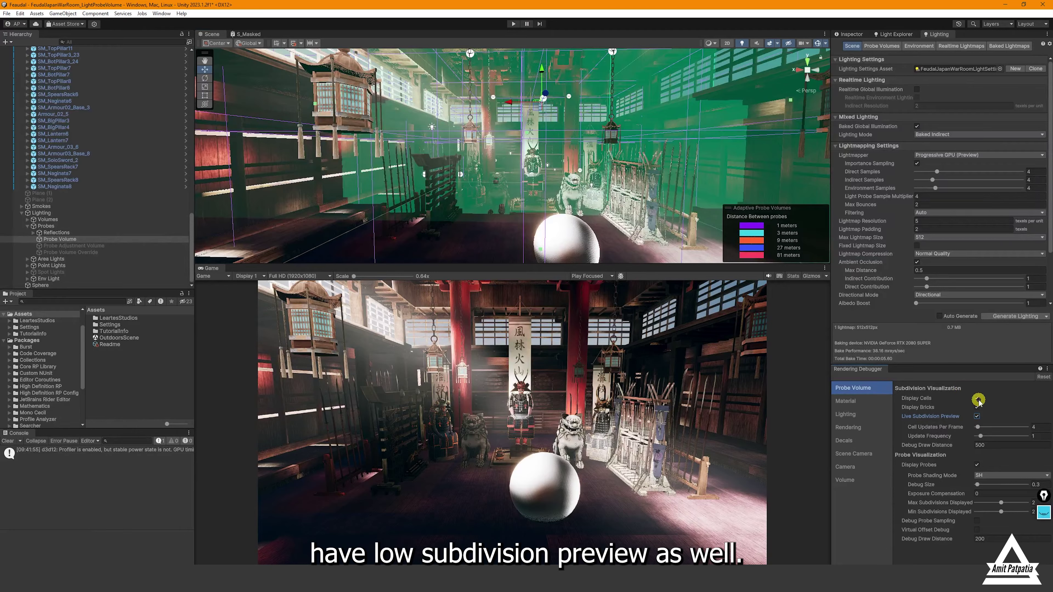
key("s")
right_click_drag(642, 175, 621, 190)
key("a")
key("s")
key("d")
key("s")
key("w")
key("d")
key("w")
key("s")
left_click(976, 416)
left_click(976, 407)
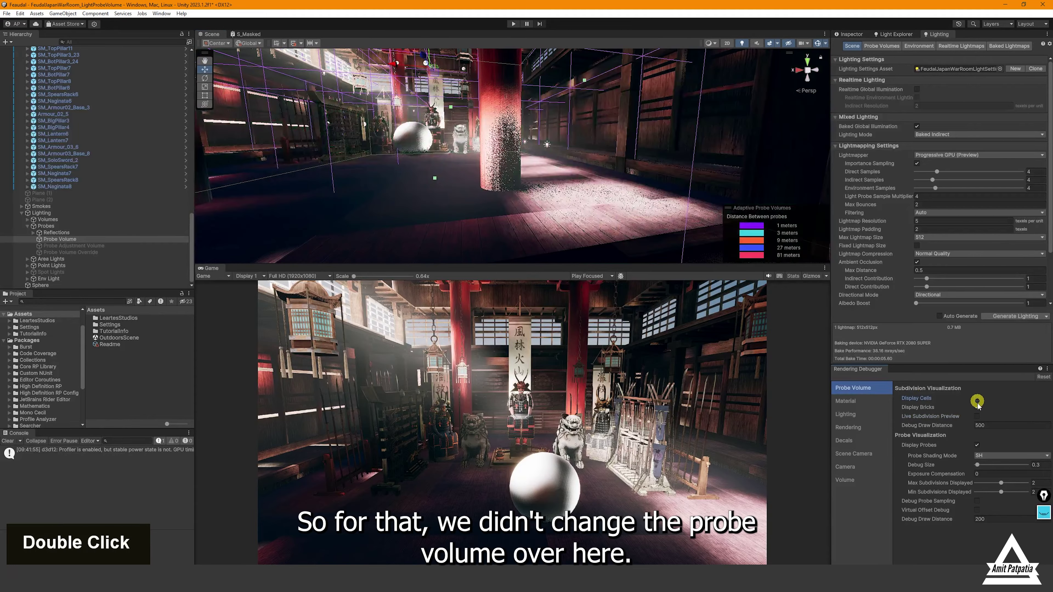
Reduce the Max Probe Spacing of the probe placement to 9 m
left_click(874, 45)
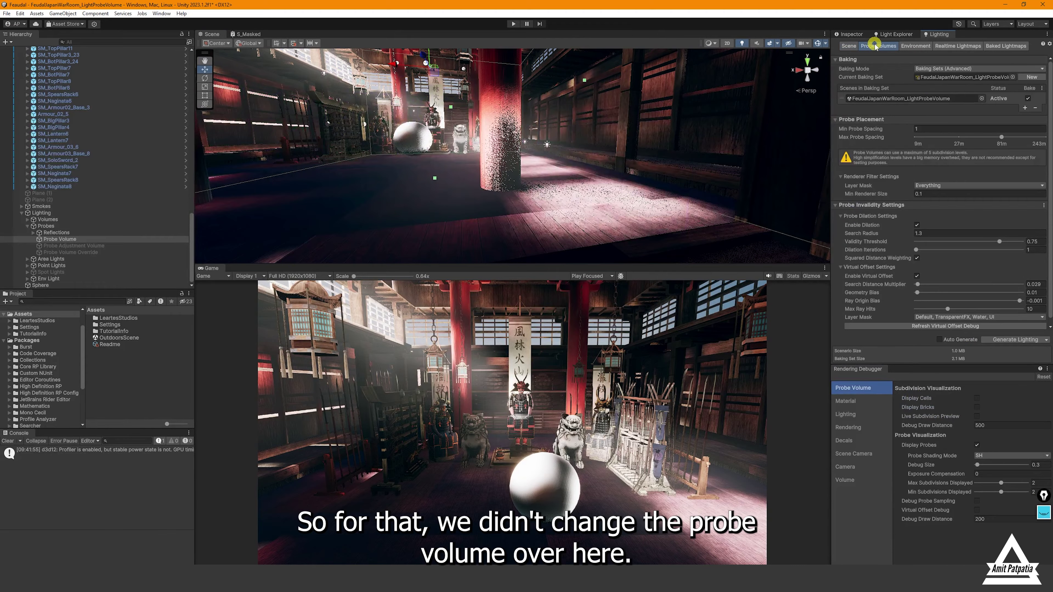
key("a")
right_click_drag(590, 165, 664, 180)
key("d")
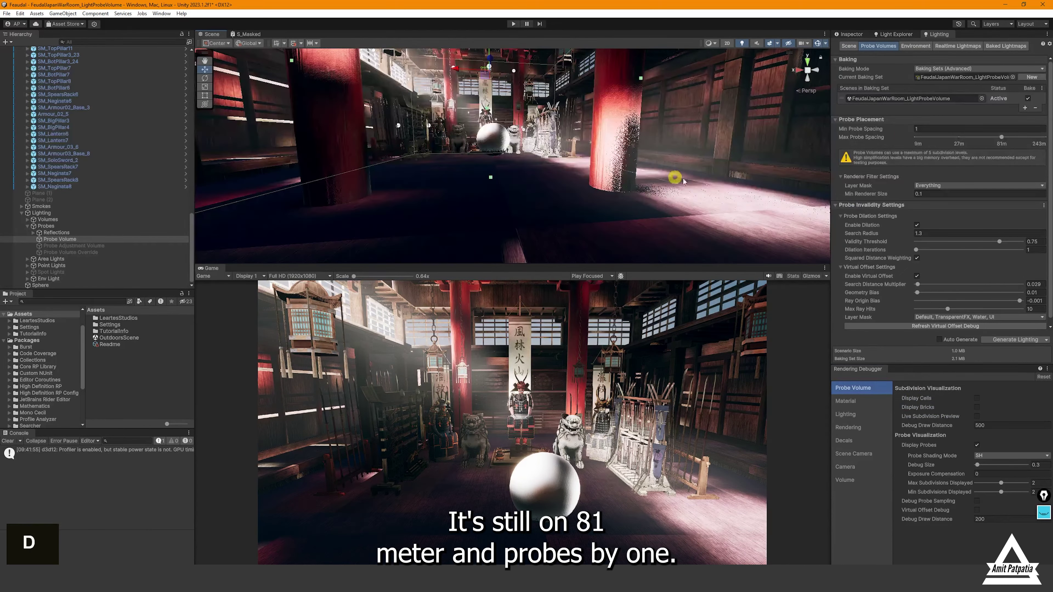
left_click_drag(926, 130, 924, 141)
right_click_drag(665, 181, 775, 246)
key("w")
key("s")
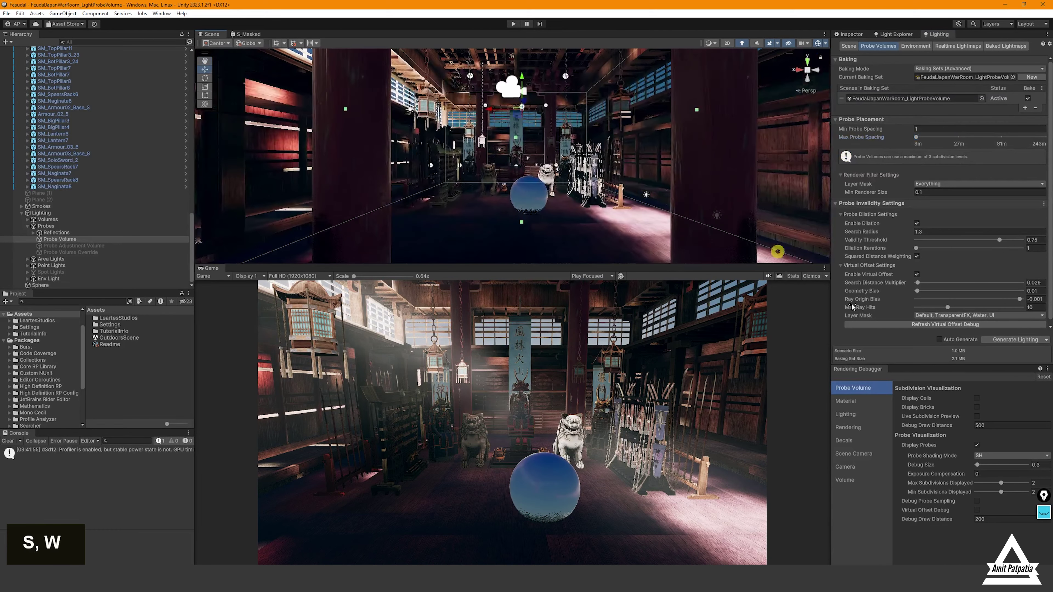
Rebake the scene lighting with the reduced maximum probe spacing
left_click(856, 35)
double_click(930, 33)
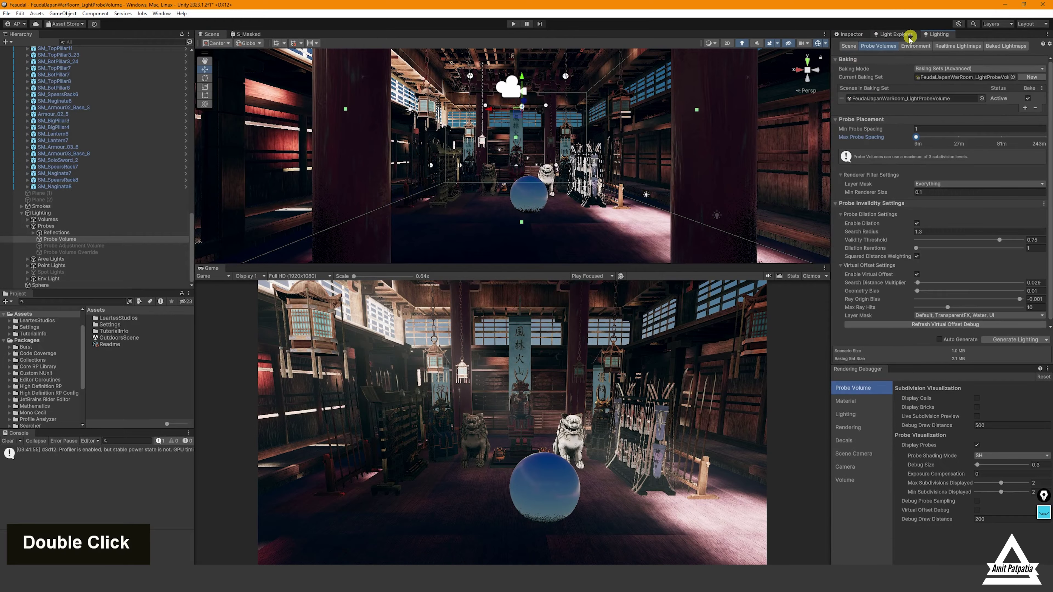
left_click(845, 46)
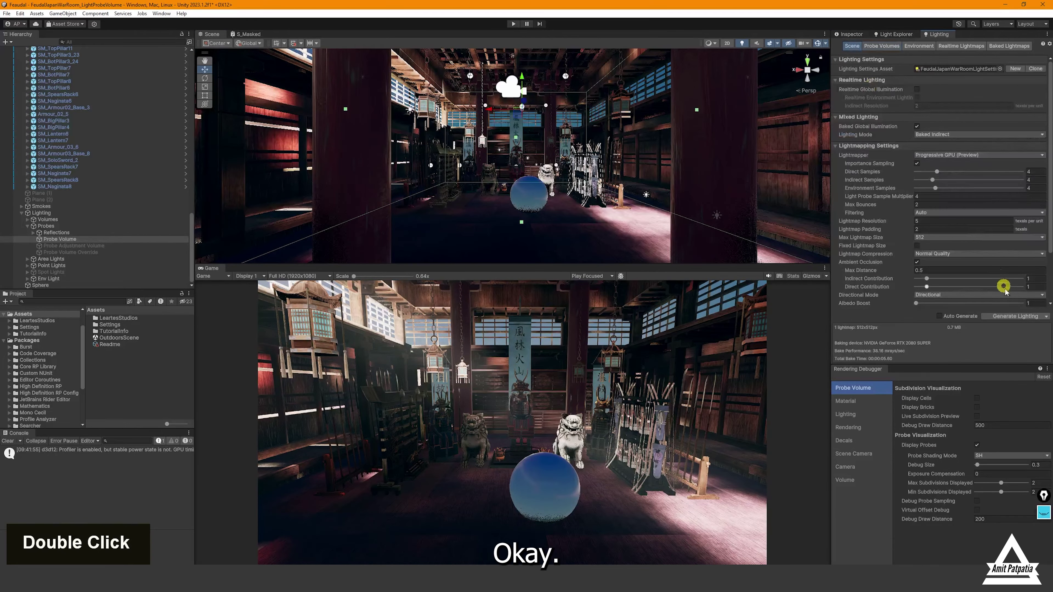
left_click(1016, 316)
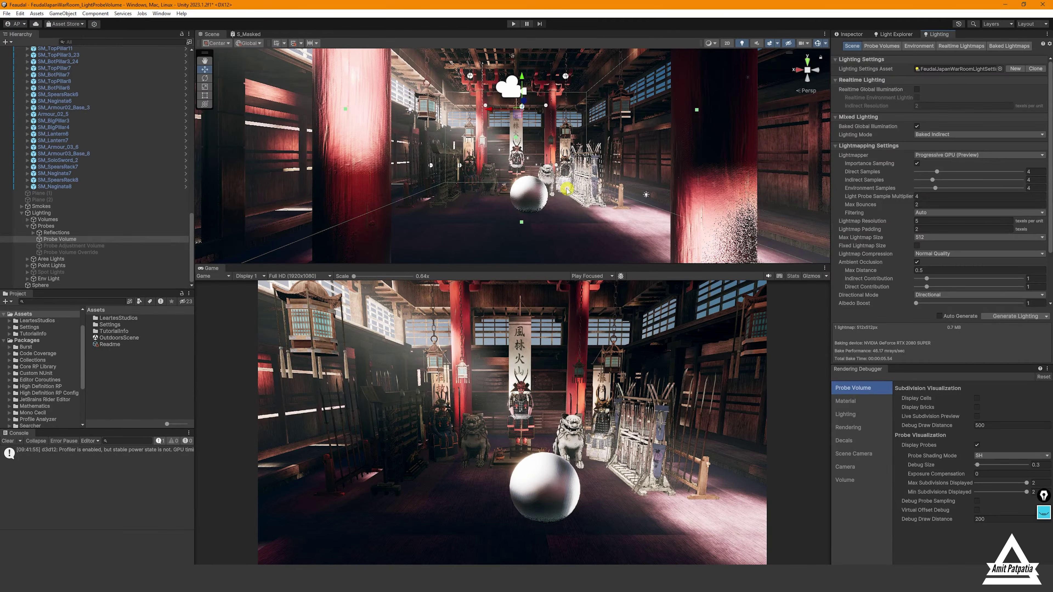
Examine the rebaked lighting on the pillars, floor and sphere throughout the war room
right_click_drag(567, 189, 496, 183)
key("s")
key("a")
key("w")
key("s")
key("d")
key("w")
key("a")
key("w")
key("d")
key("s")
Move the sphere onto the sunlit floor near the side wall, at about X -0.43, Y 0.83, Z 3.64
left_click(536, 176)
key("w")
key("s")
left_click_drag(474, 153, 634, 137)
key("d")
right_click_drag(531, 169, 571, 143)
key("a")
left_click_drag(572, 137, 574, 183)
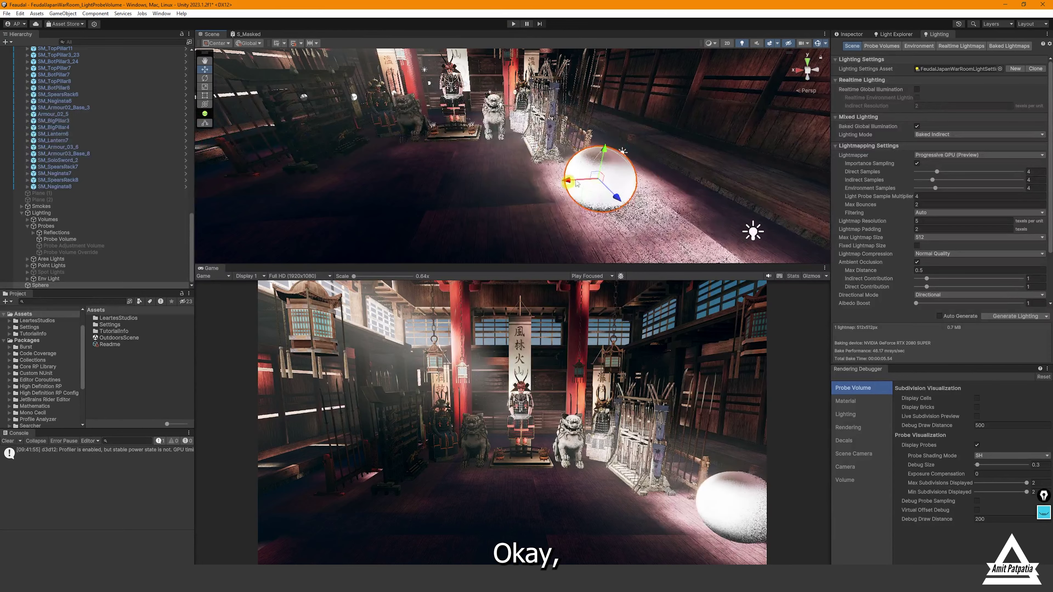
Check the Receive Global Illumination setting of the SM_Floor mesh under SM_Floor5 and of the sphere
left_click(429, 182)
left_click(854, 34)
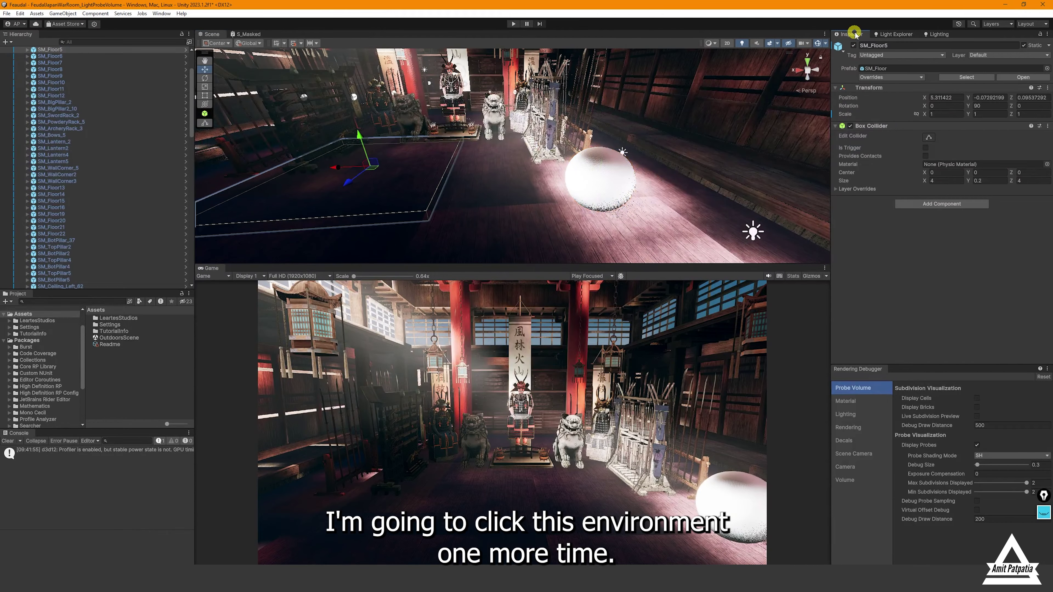
left_click(375, 214)
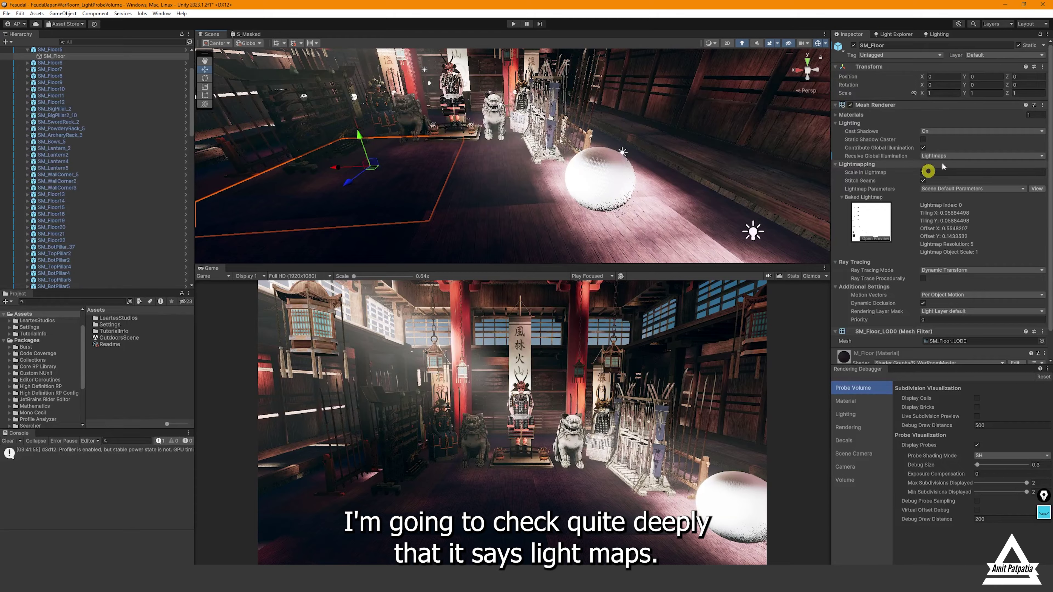
left_click(585, 184)
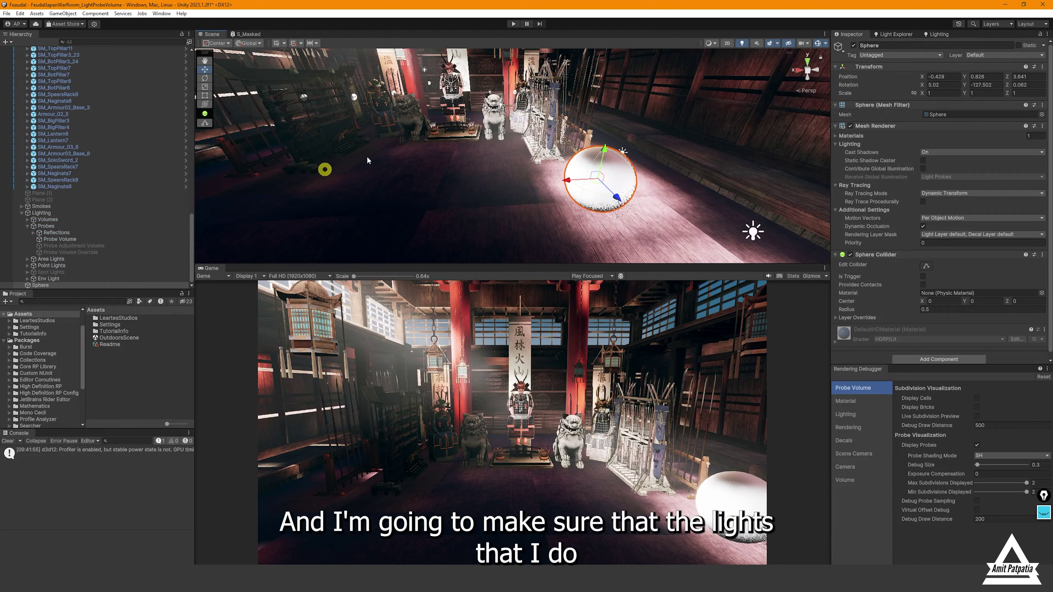
Set the mode of the Directional Light under Env Light to Mixed
scroll(103, 240, "down", 2)
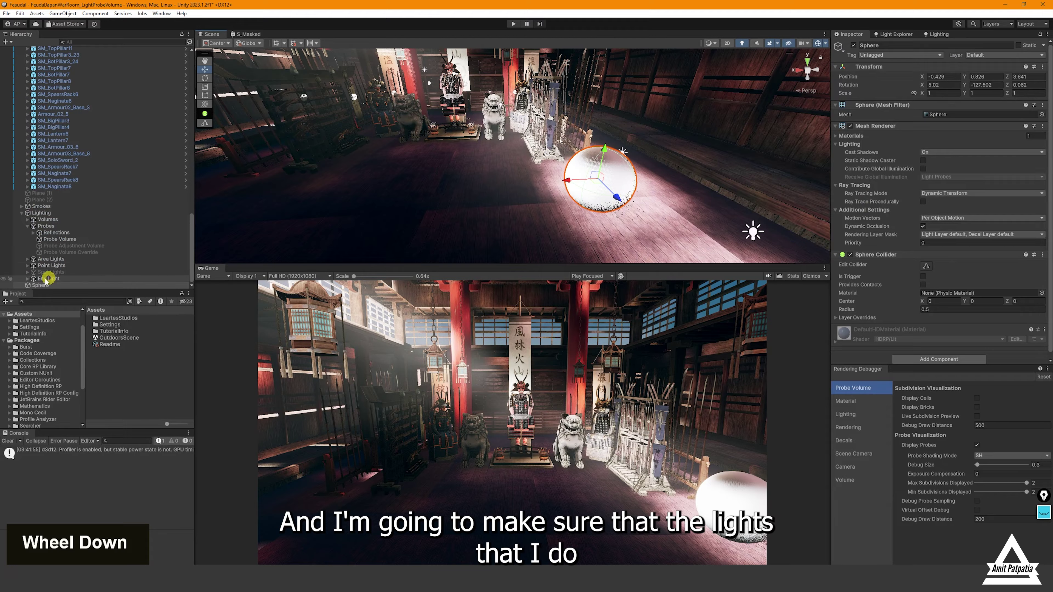
left_click(32, 279)
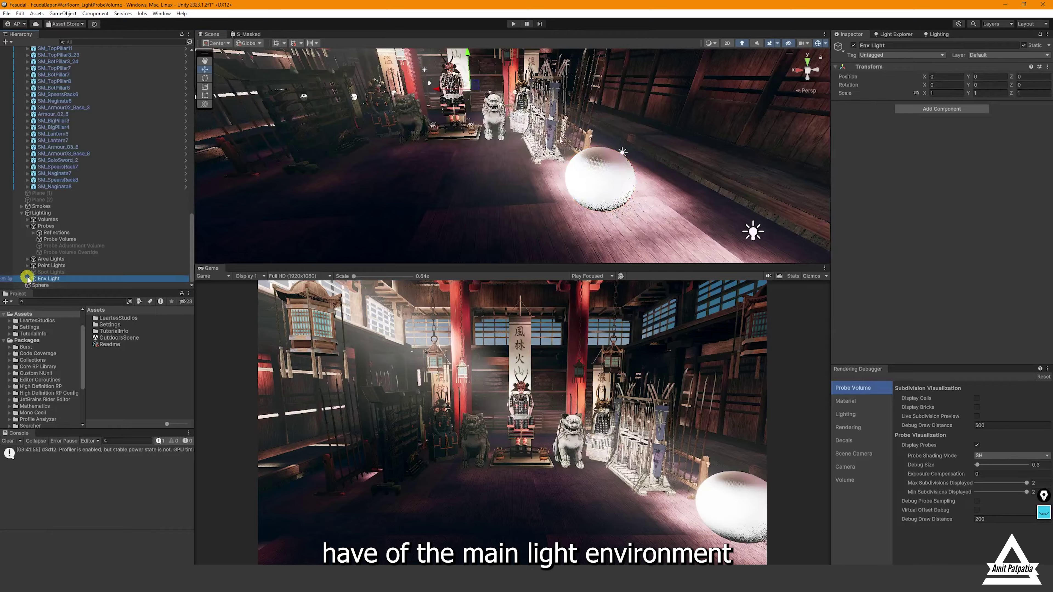
left_click(28, 279)
scroll(28, 279, "down", 1)
left_click(63, 278)
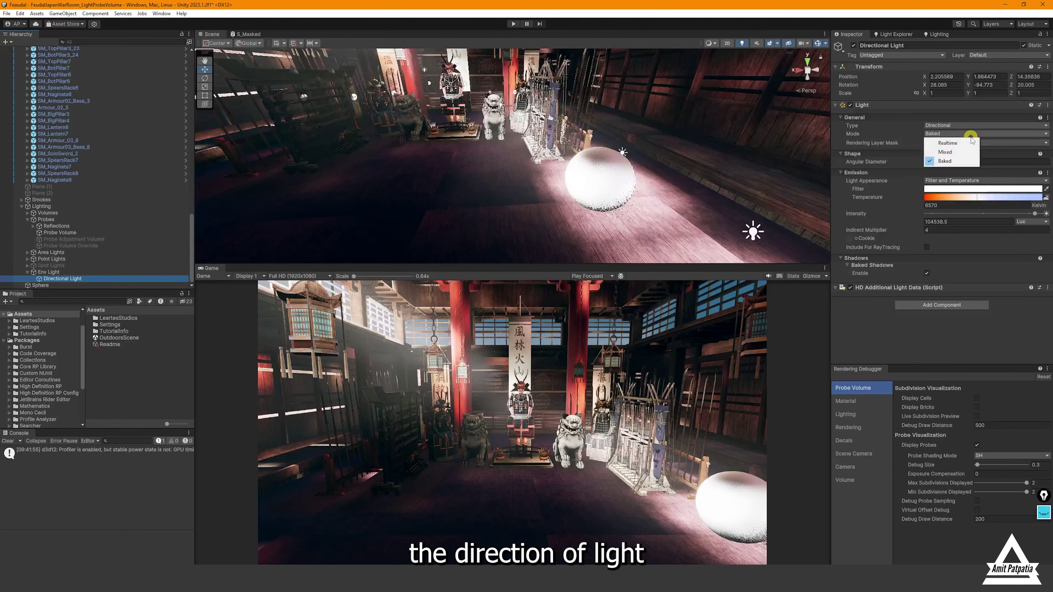
left_click(964, 152)
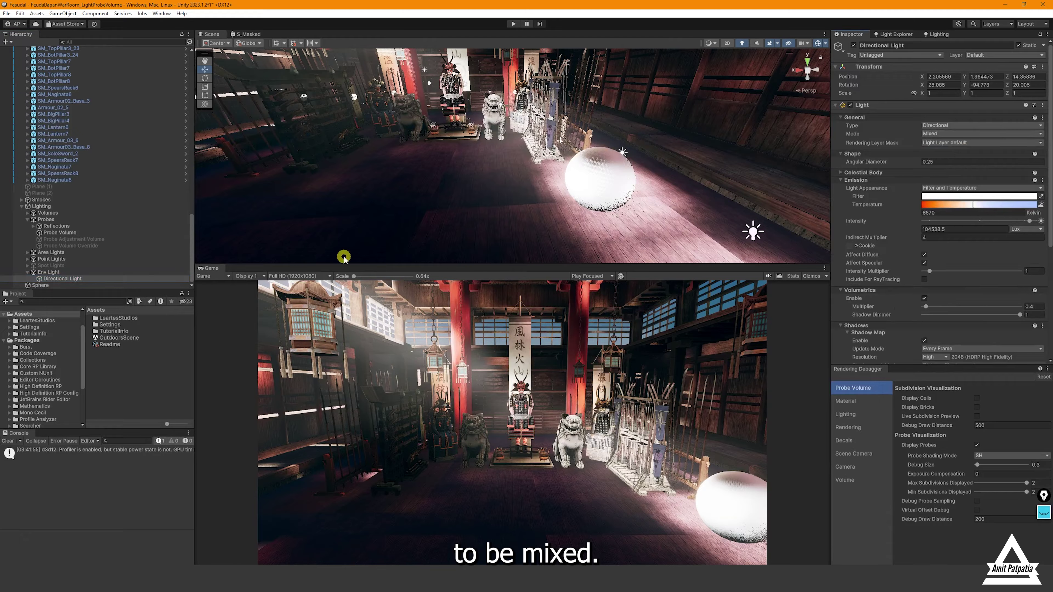
Set the first two point lights, Area Light (3) and Area Light (4) to Mixed mode in the Light Explorer
left_click(899, 35)
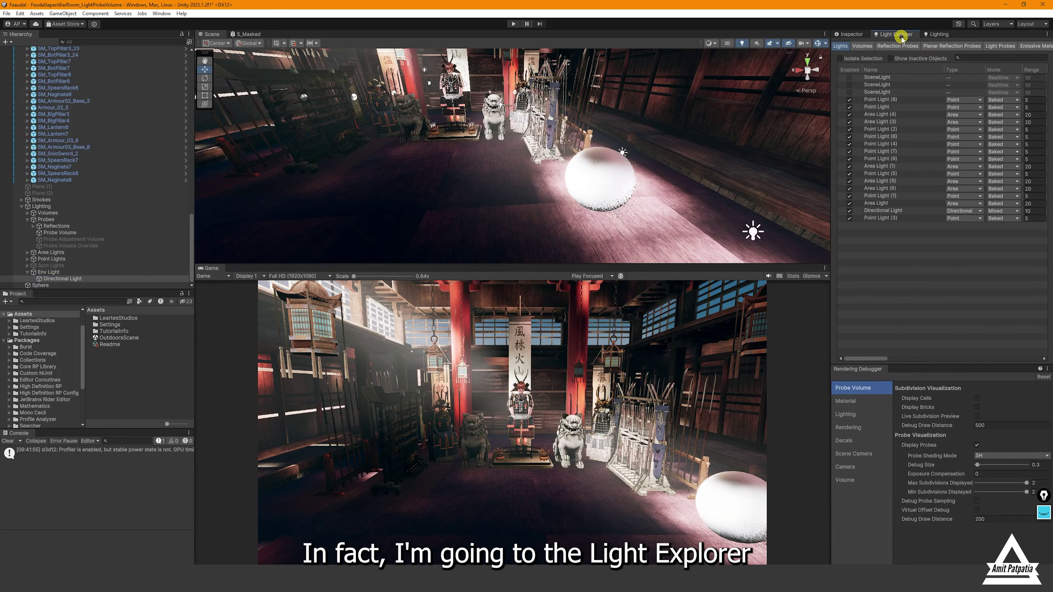
left_click(1006, 100)
left_click(1009, 110)
left_click(1001, 108)
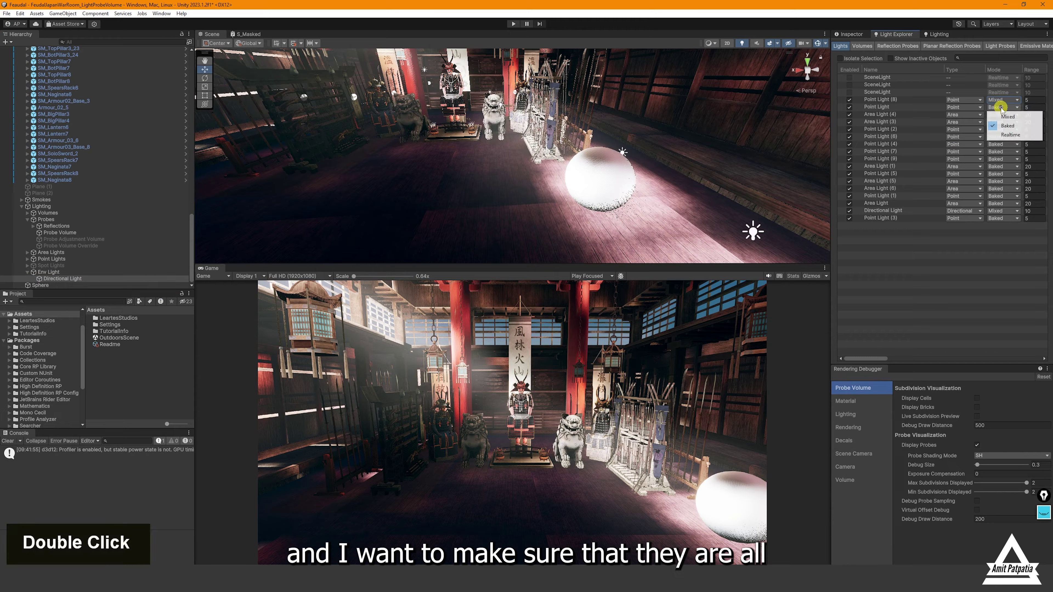
left_click(1003, 117)
left_click(1002, 122)
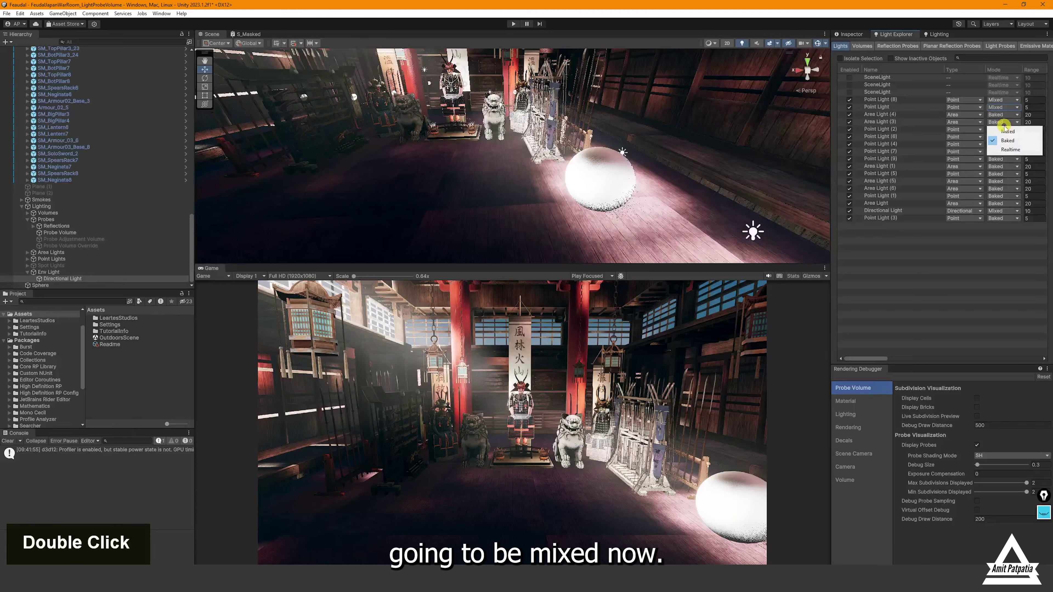
left_click(1007, 132)
left_click(1003, 115)
left_click(1007, 124)
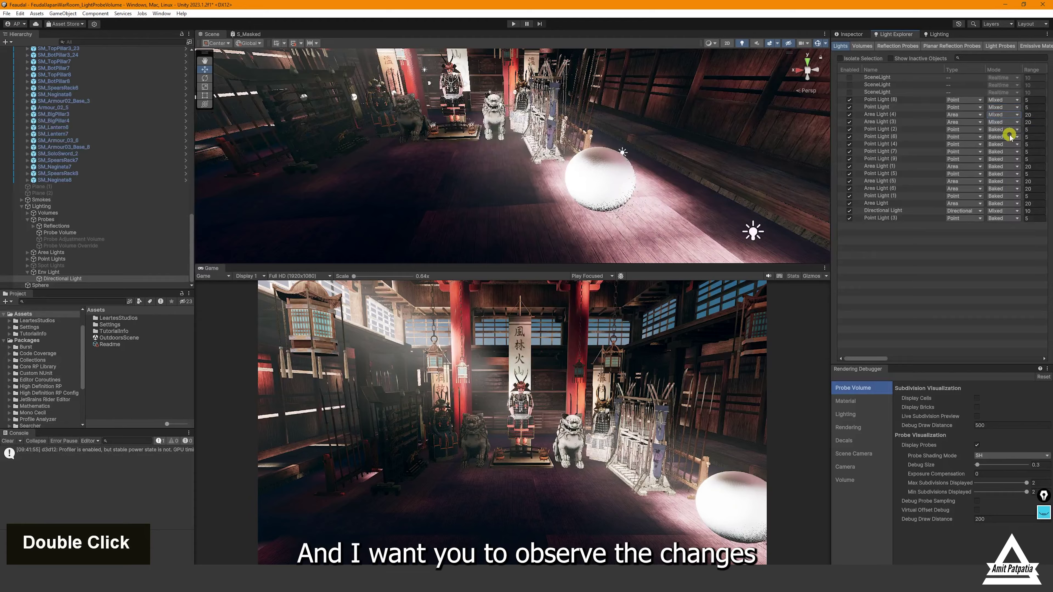
Set the five consecutive point lights listed below Area Light (3) to Mixed mode
left_click(1005, 131)
left_click(1008, 141)
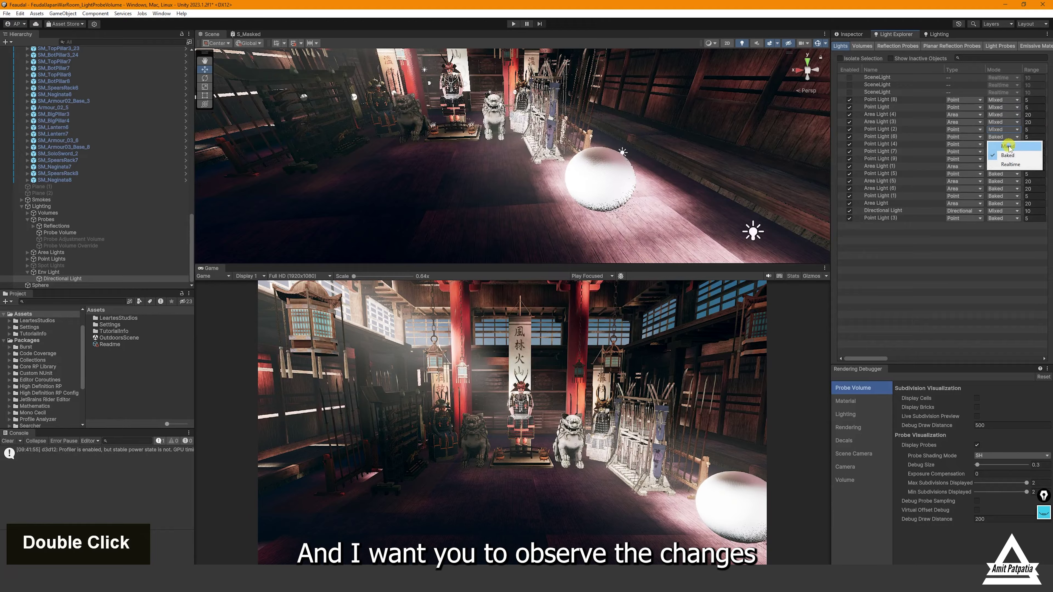
left_click(1008, 146)
left_click(1004, 144)
left_click(1007, 154)
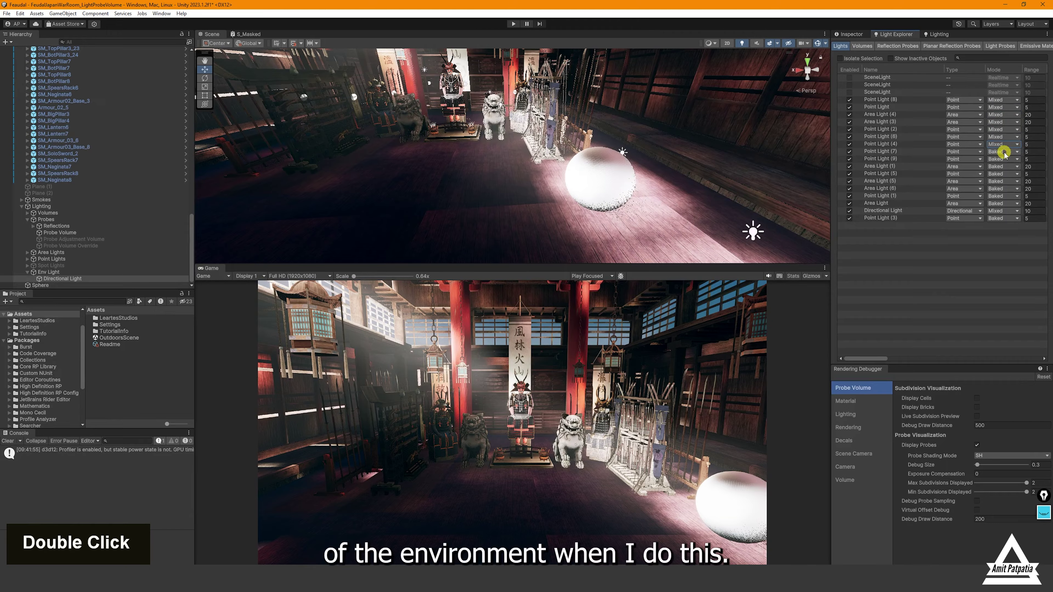
left_click(1009, 161)
left_click(1005, 159)
left_click(1008, 168)
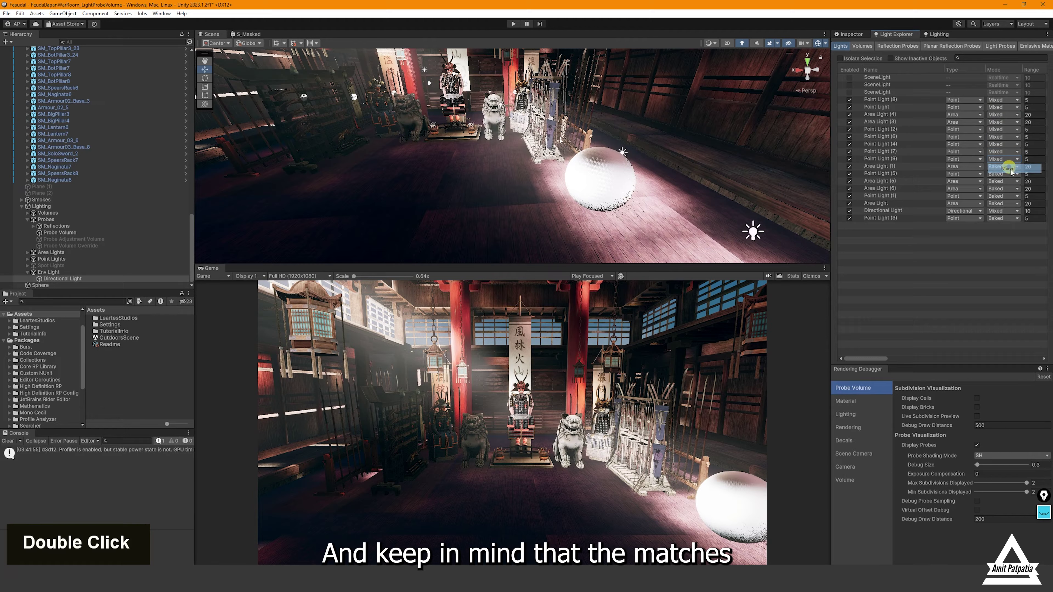
Set all remaining baked area and point lights, from Area Light (1) to Point Light (3), to Mixed mode
left_click(1007, 174)
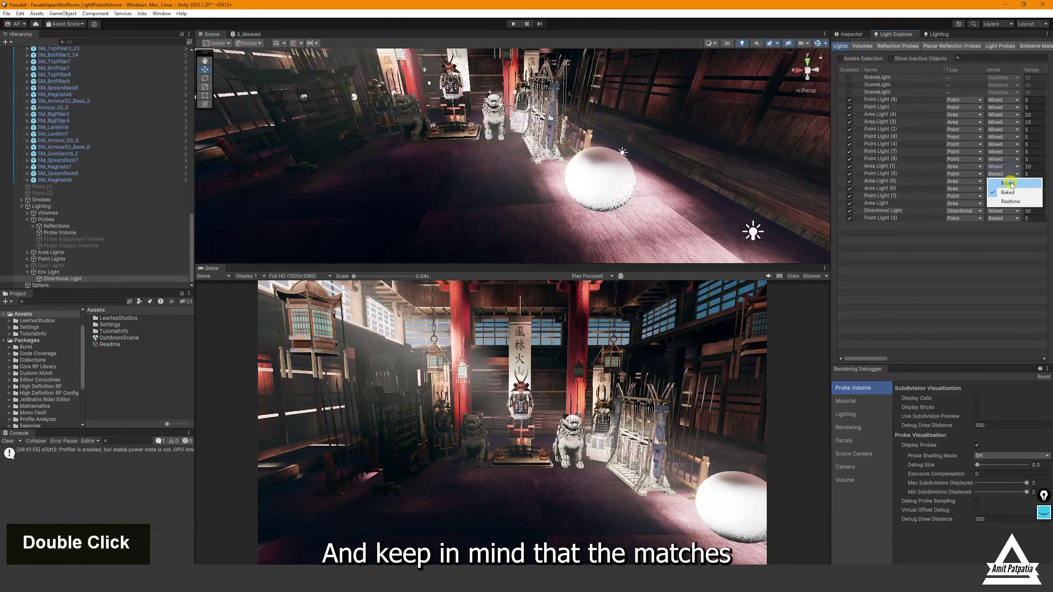
left_click(1008, 183)
left_click(1010, 189)
left_click(1008, 189)
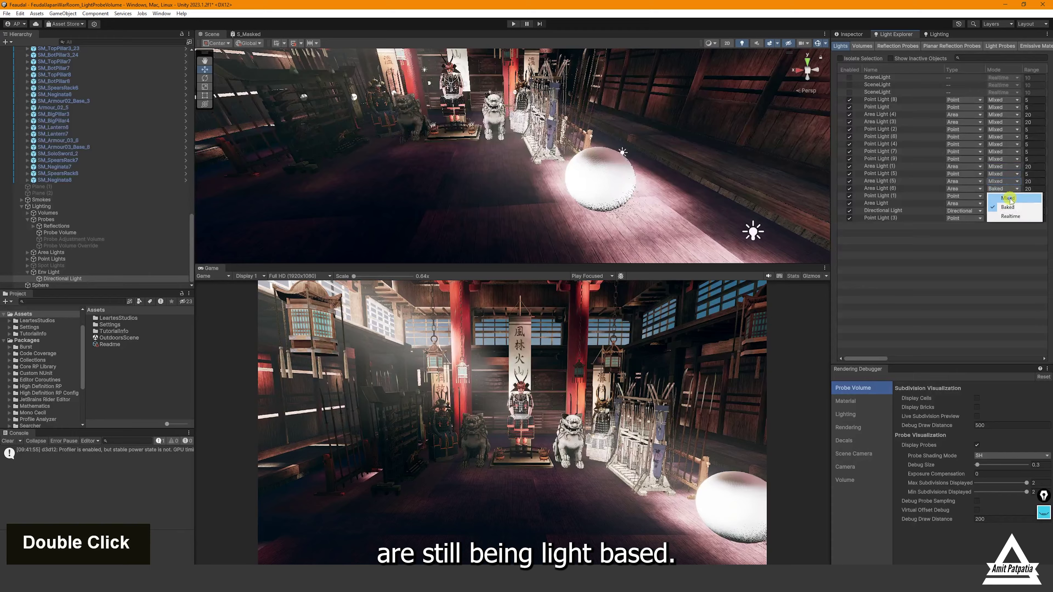
left_click(1004, 204)
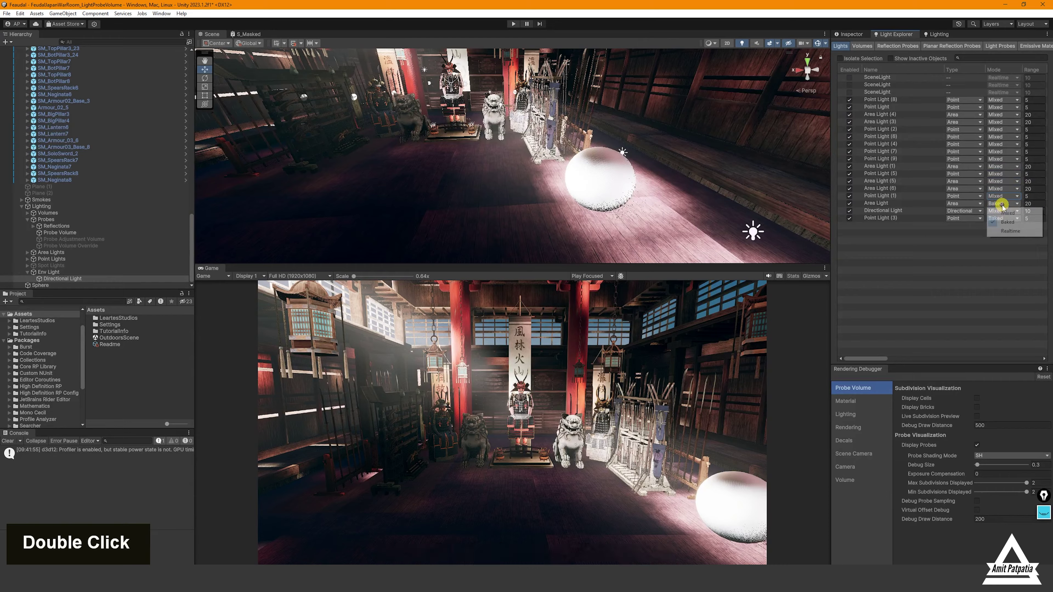
left_click(1007, 213)
left_click(1007, 227)
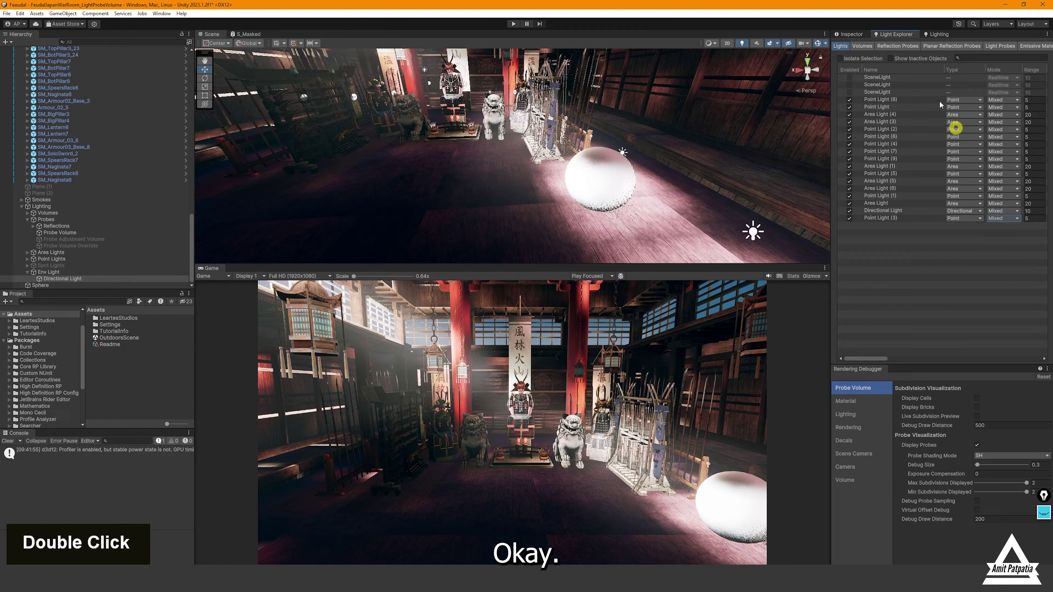
Regenerate the scene lighting with the lights in Mixed mode and open the probe volume placement settings
left_click(934, 35)
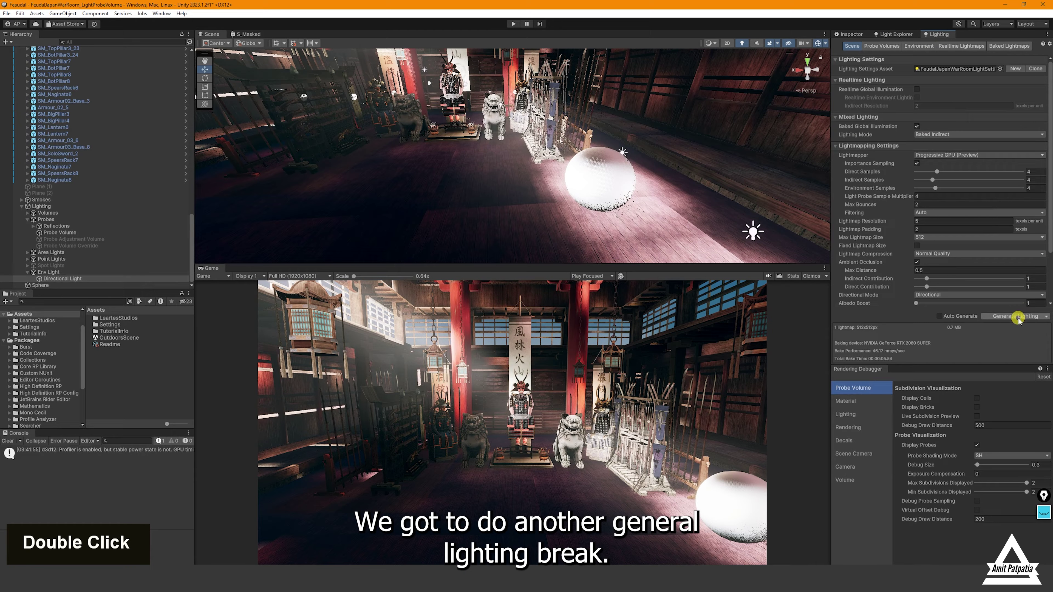
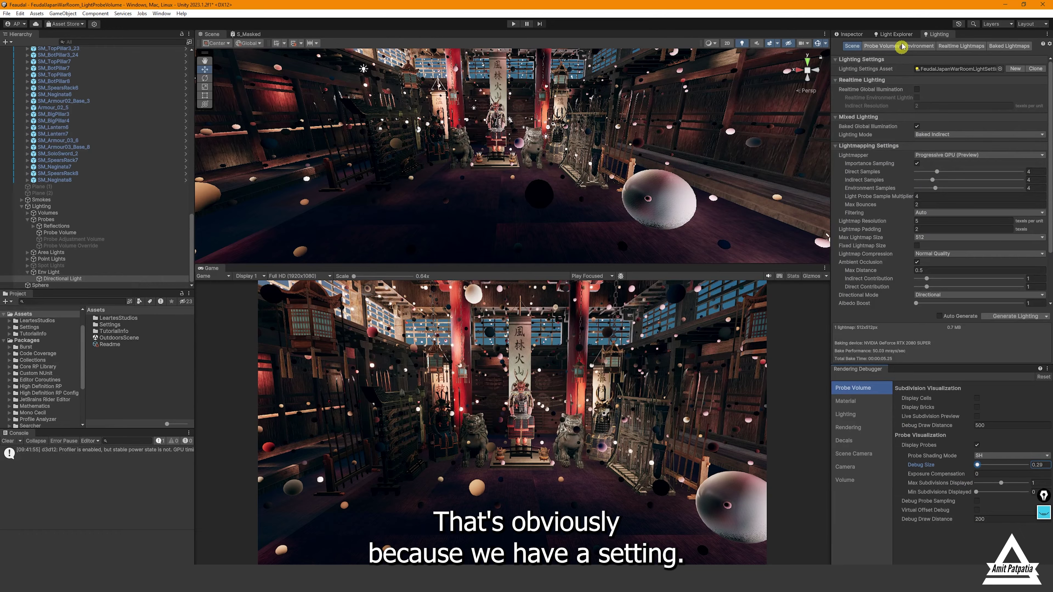
left_click(872, 47)
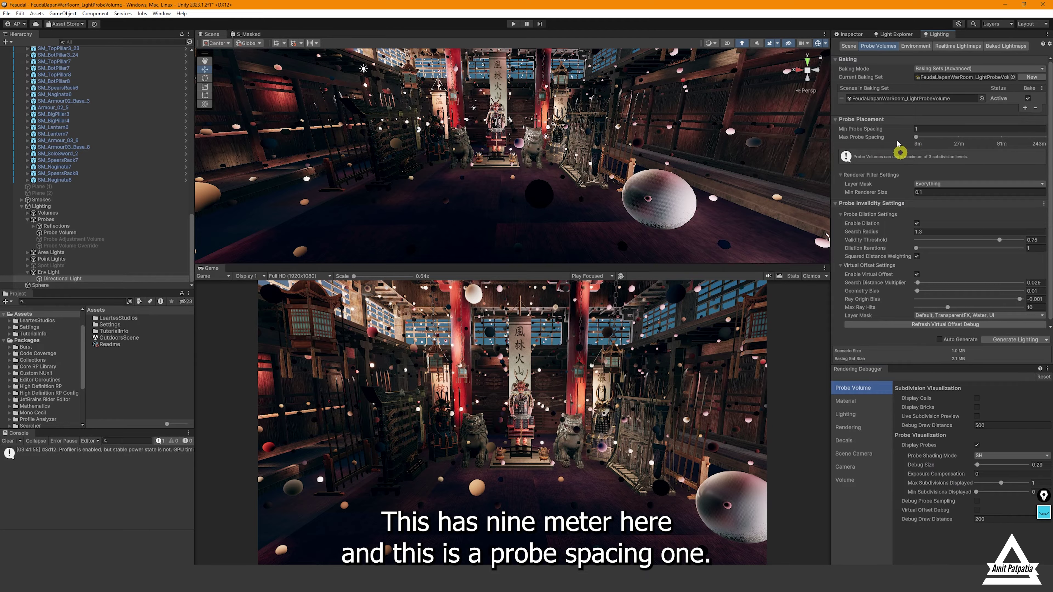
Set the Probe Volume's overridden probe spacing to range from 1 m to 3 m and save the scene
left_click(62, 233)
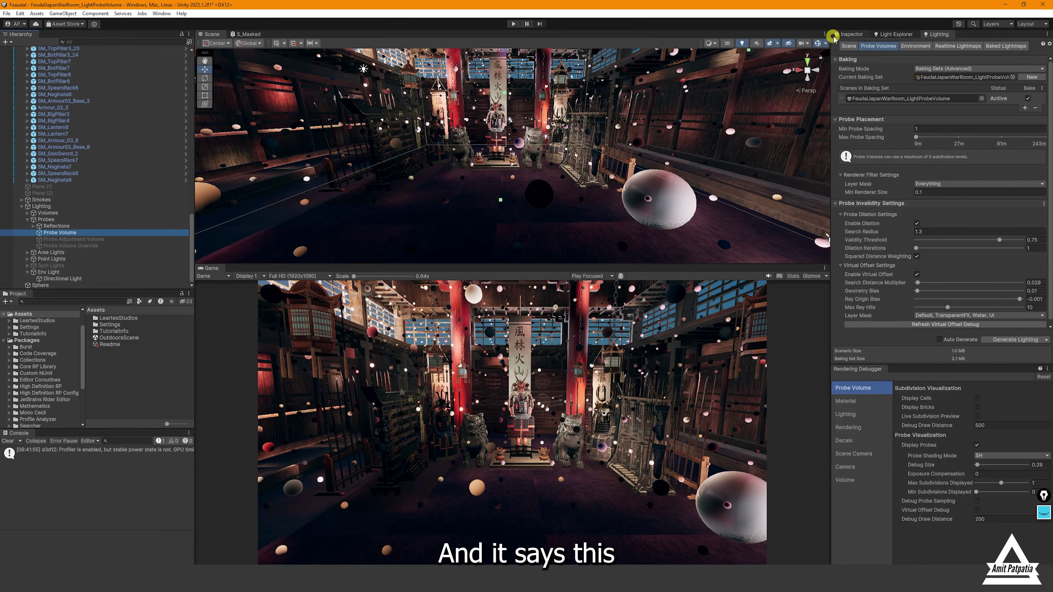
left_click(848, 34)
left_click(933, 168)
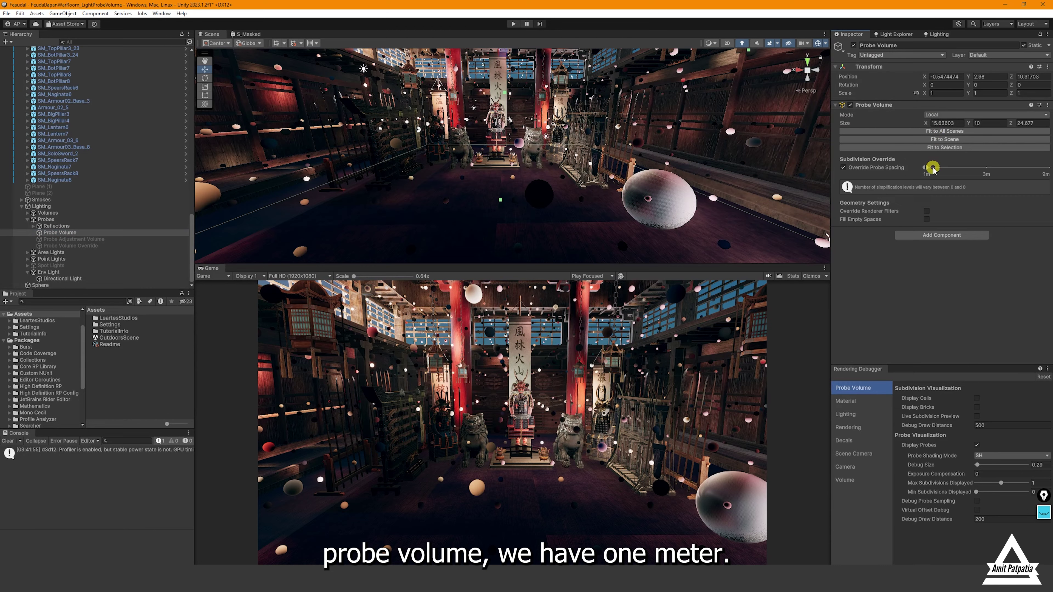
left_click_drag(927, 168, 978, 169)
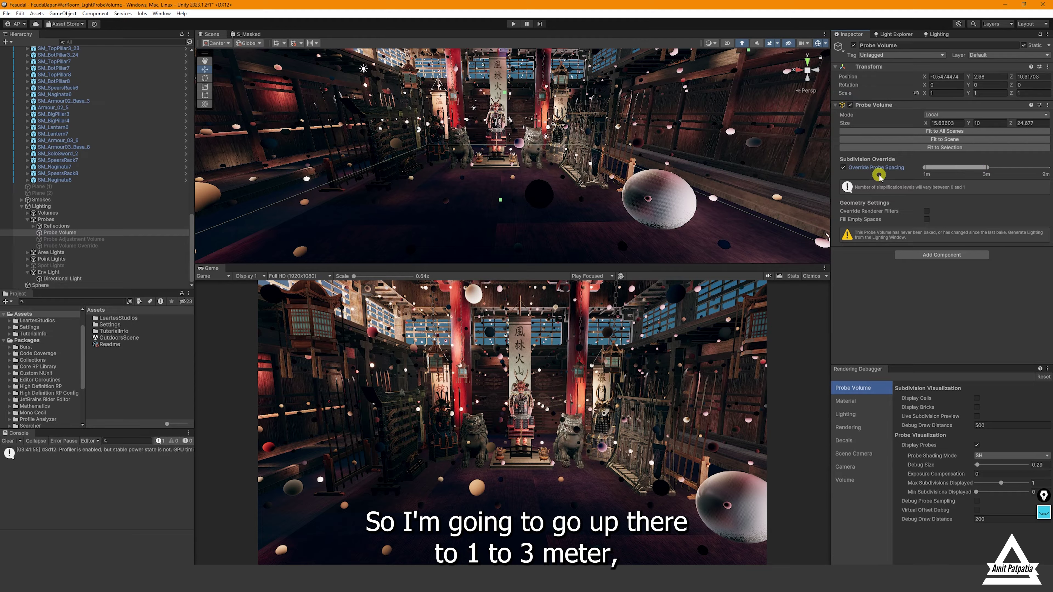
key("ctrl+s")
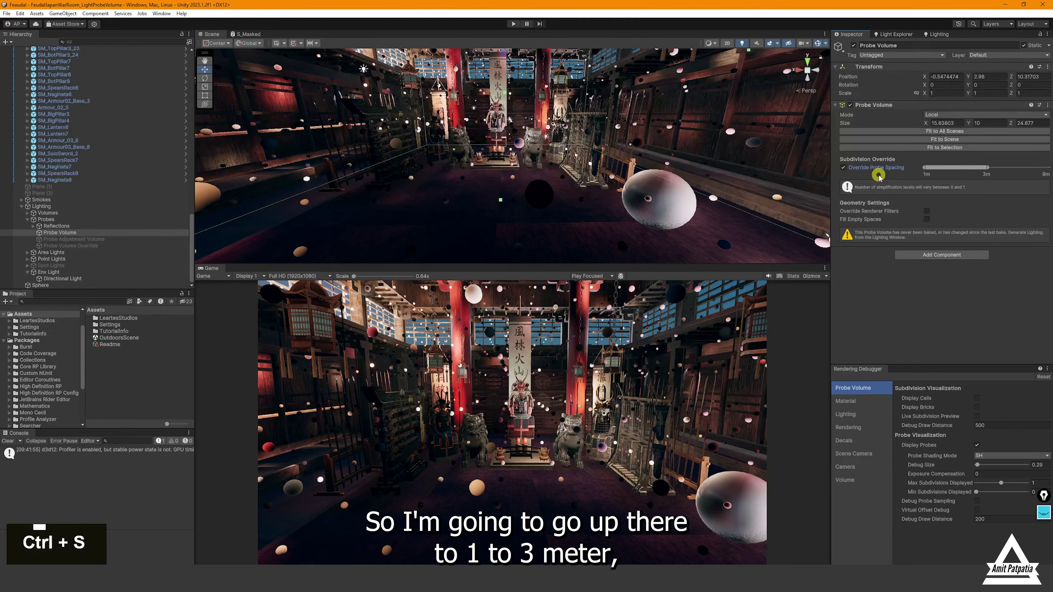
Regenerate the lighting for the changed probe volume and examine the probe distribution from outside the building
left_click(938, 34)
left_click(1014, 339)
right_click_drag(546, 198, 435, 142)
key("s")
key("d")
key("s")
key("a")
right_click_drag(492, 186, 696, 203)
key("w")
key("w")
key("s")
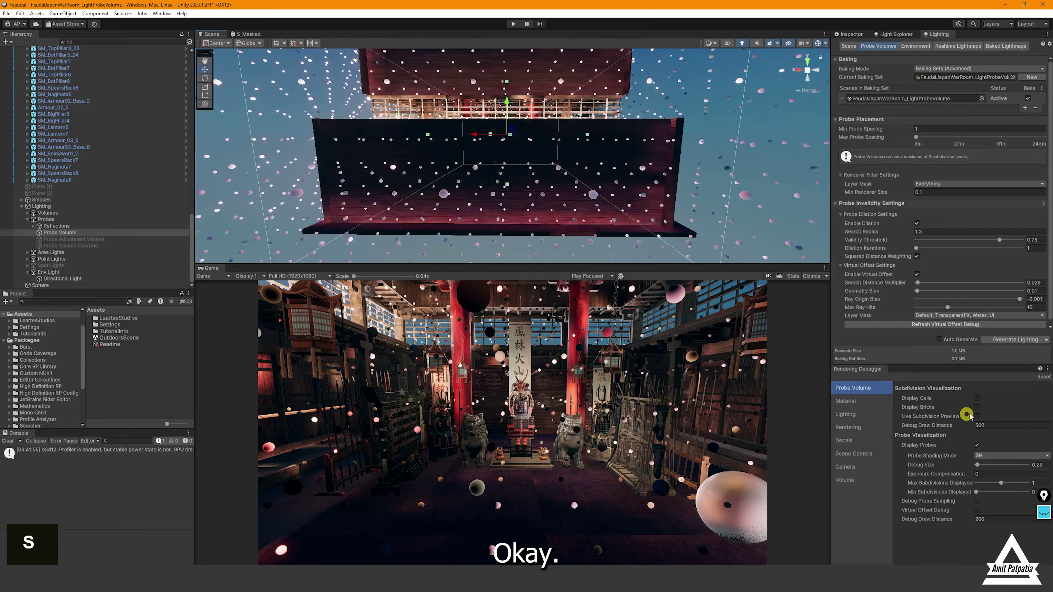
Turn on the display of cells and bricks in the probe volume debugger and examine the subdivision around and inside the building
left_click(976, 398)
left_click(976, 407)
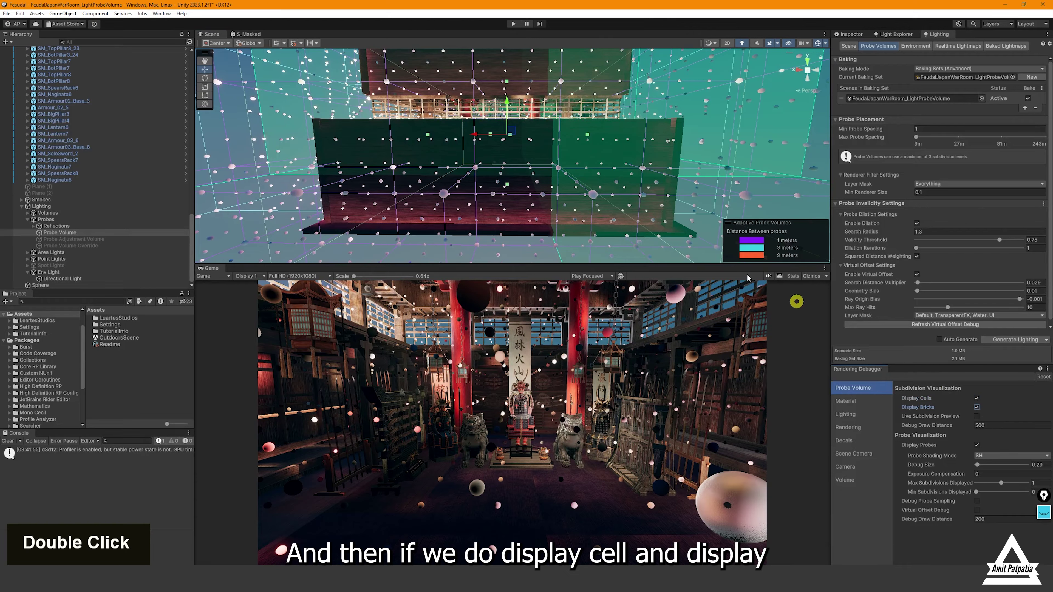
key("a")
right_click_drag(631, 201, 808, 163)
key("s")
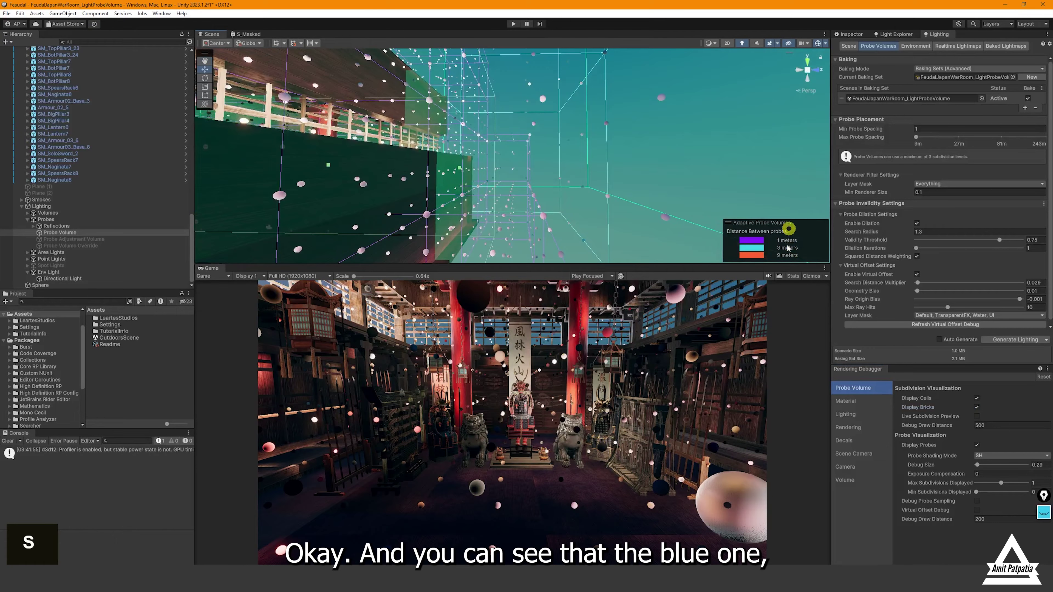
right_click_drag(564, 115, 721, 207)
key("w")
Set the Min Probe Spacing to 0.5 in the probe placement settings and save the scene
left_click(908, 215)
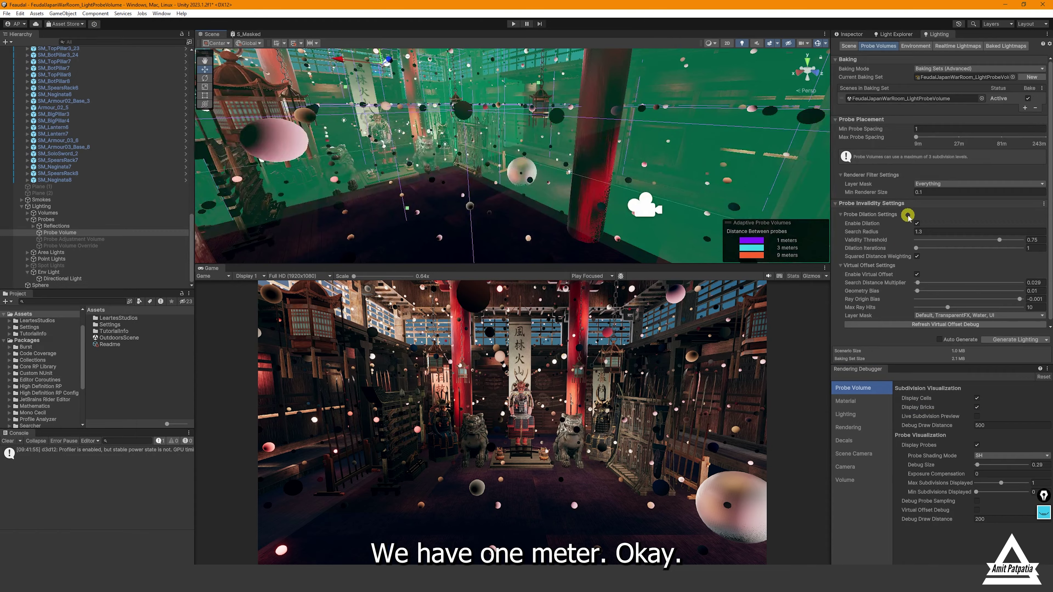
left_click(936, 136)
double_click(934, 130)
type(".5")
key("Return")
key("s")
right_click_drag(674, 183, 669, 183)
key("ctrl+s")
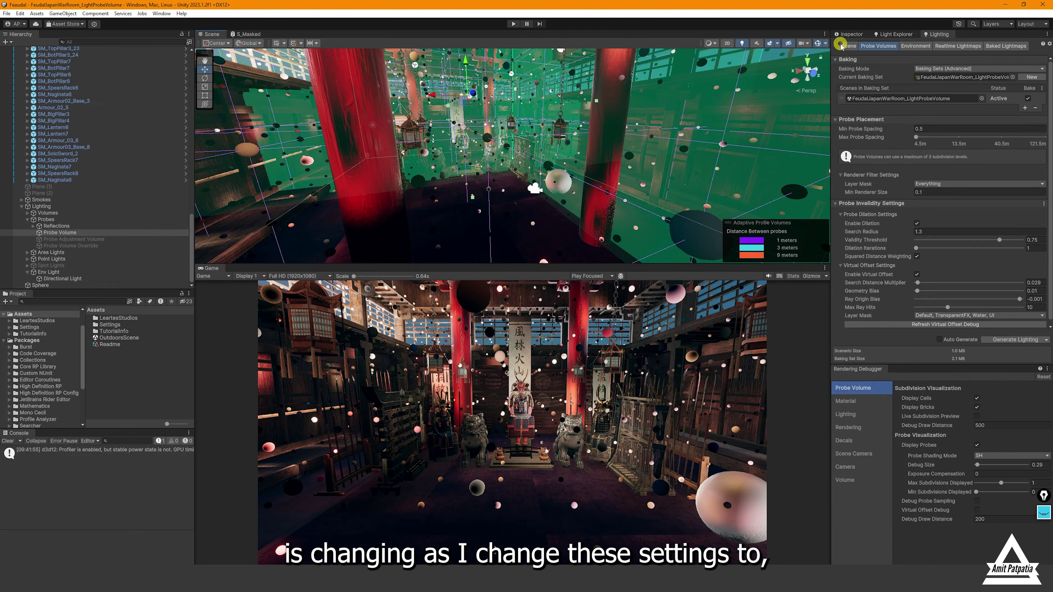
Check the Probe Volume's spacing override range and regenerate the lighting with the new minimum spacing
left_click(842, 34)
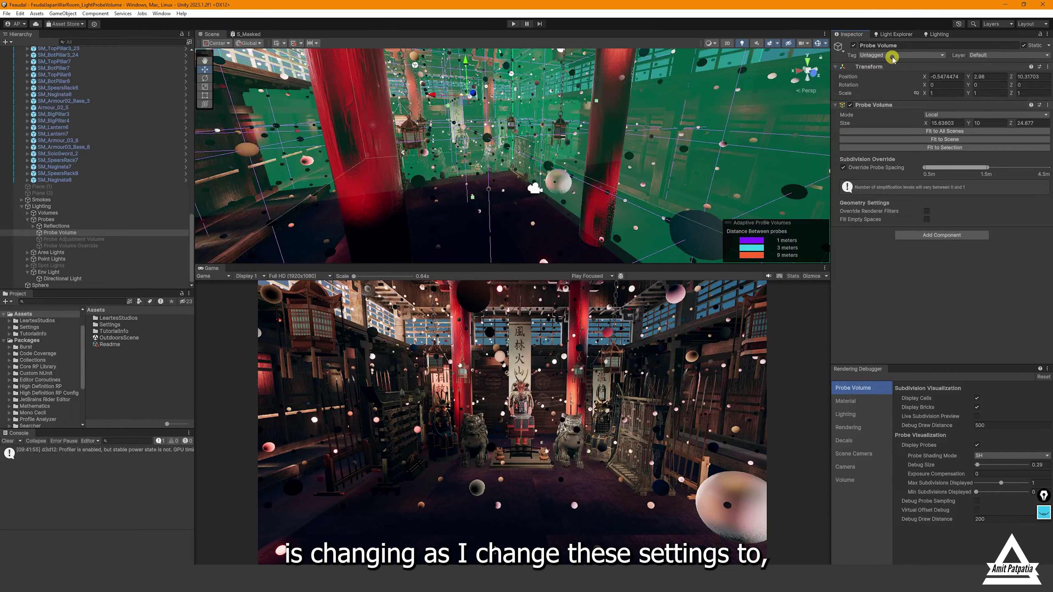
left_click(937, 34)
left_click(999, 340)
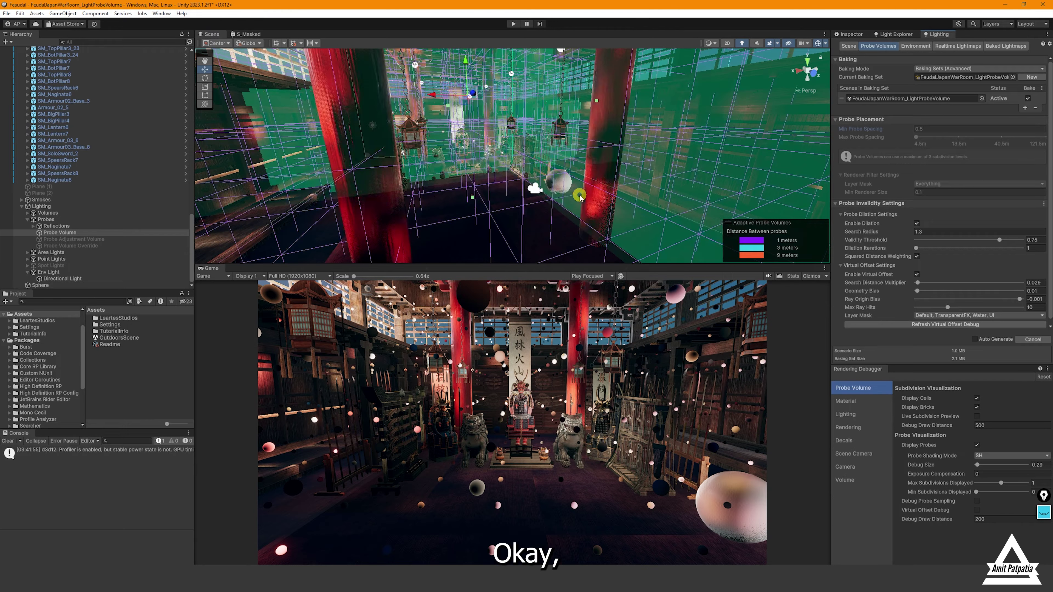
Examine the probes and bricks around the sphere on the war room floor and select the sphere
right_click_drag(550, 183, 513, 213)
key("s")
key("d")
key("s")
key("w")
key("w")
key("d")
key("s")
left_click(511, 205)
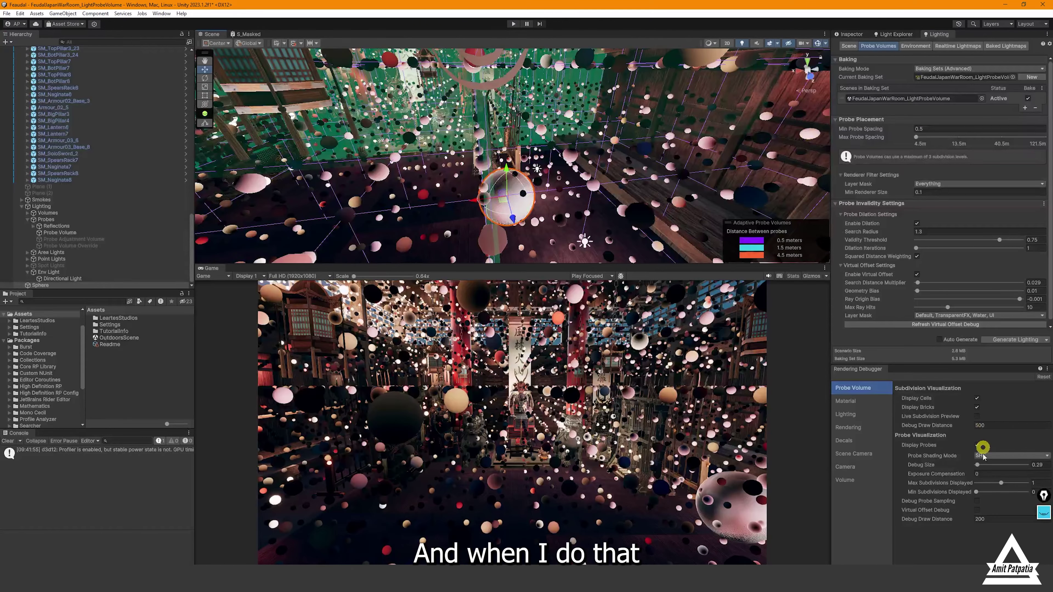
Hide the debug probes, cells and bricks, and shift the sphere slightly along its X axis
left_click(975, 444)
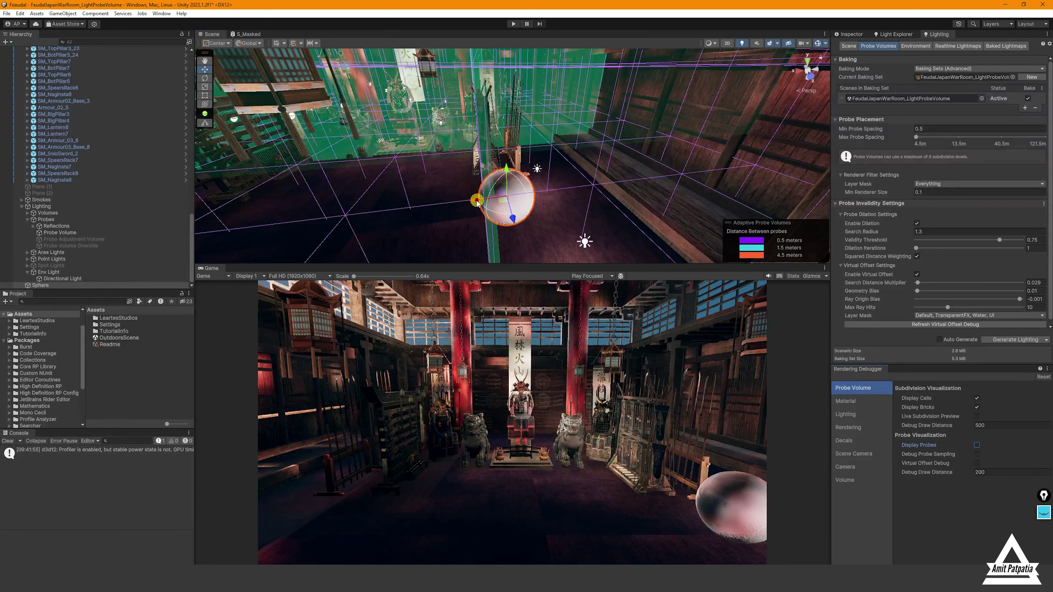
left_click(976, 398)
left_click(976, 406)
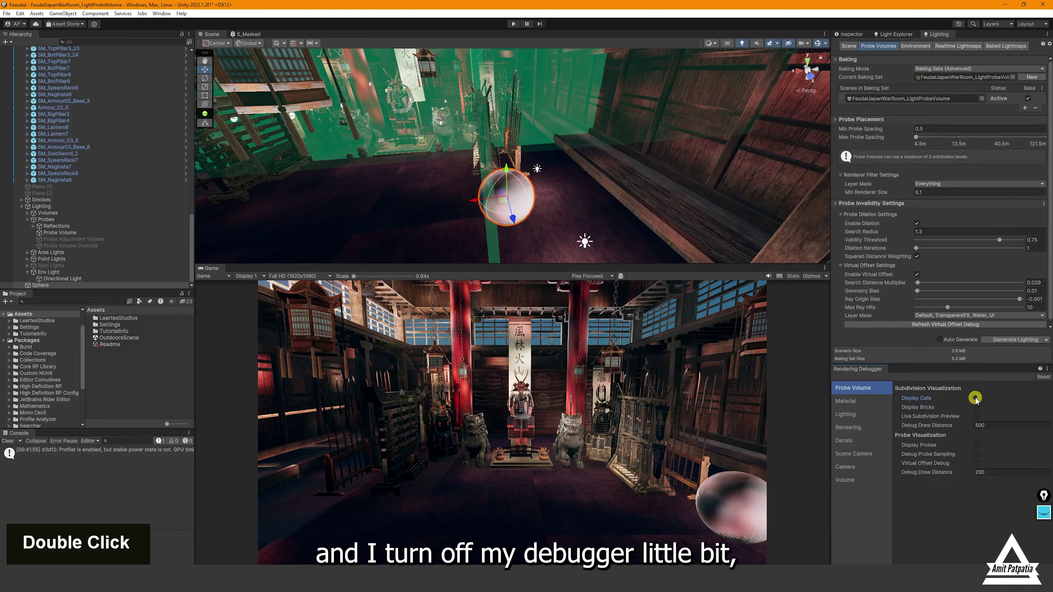
left_click_drag(471, 196, 491, 270)
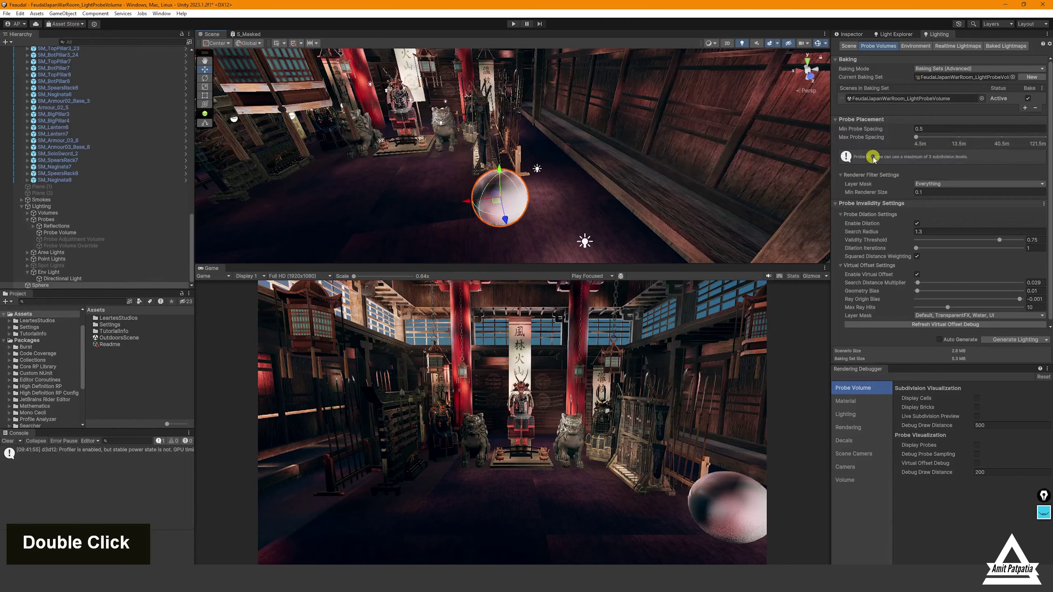
Set the lightmapping samples to 128 direct, 512 indirect and 64 environment
left_click(854, 47)
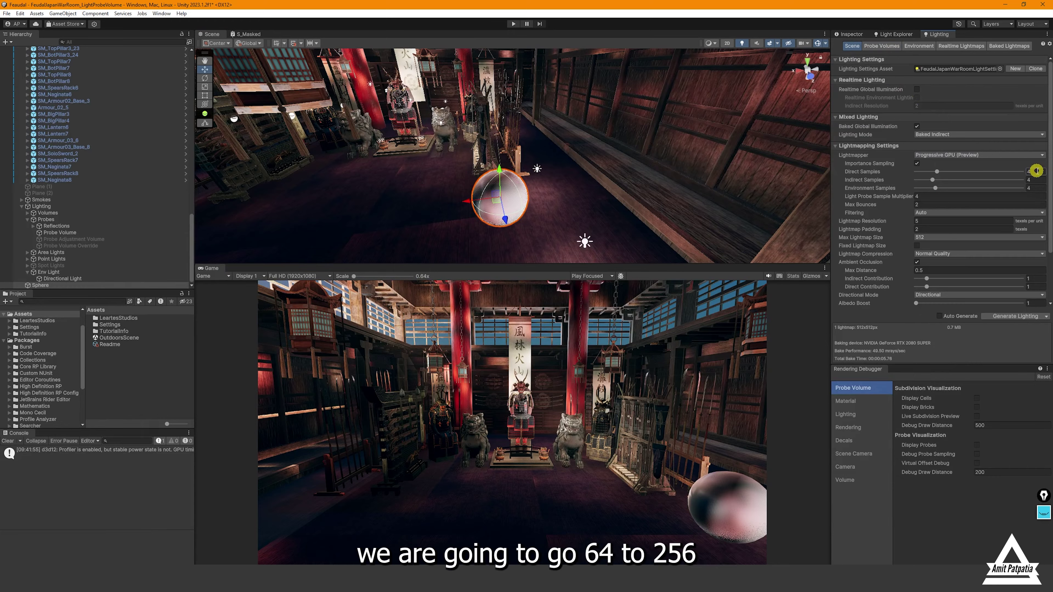
type("64")
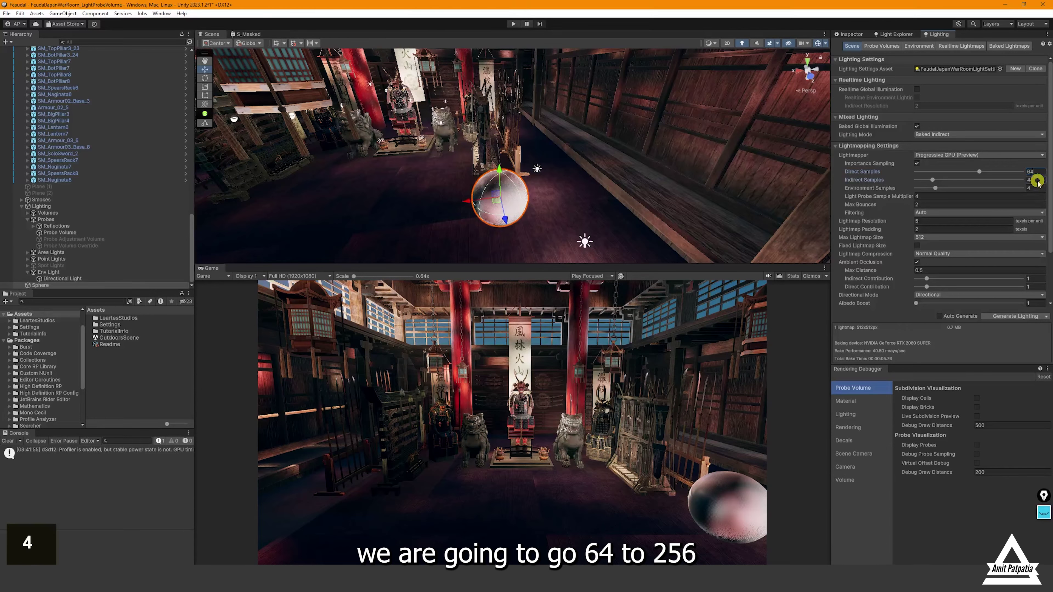
type("256")
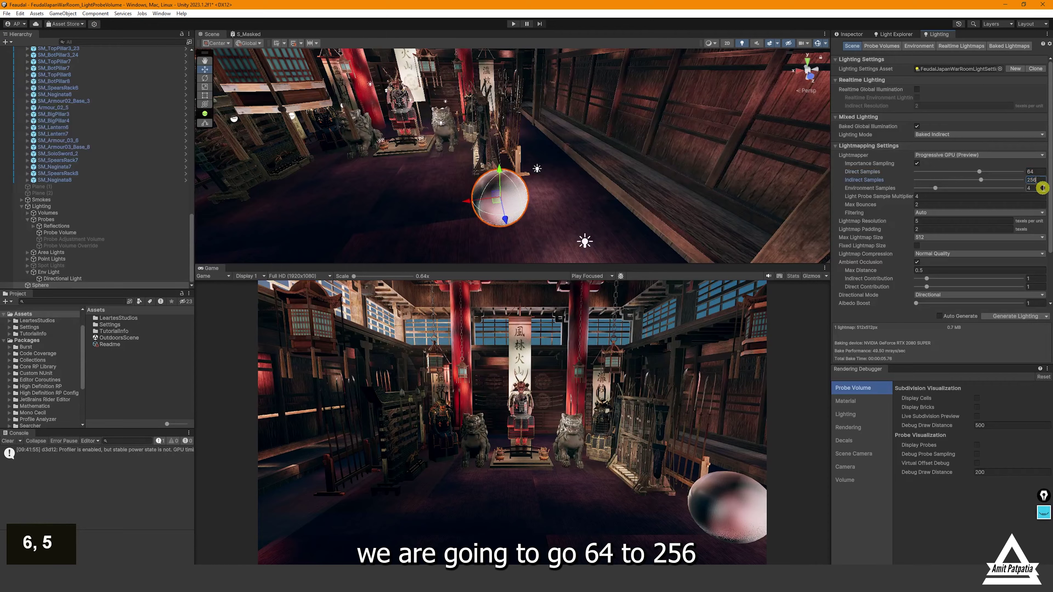
type("16")
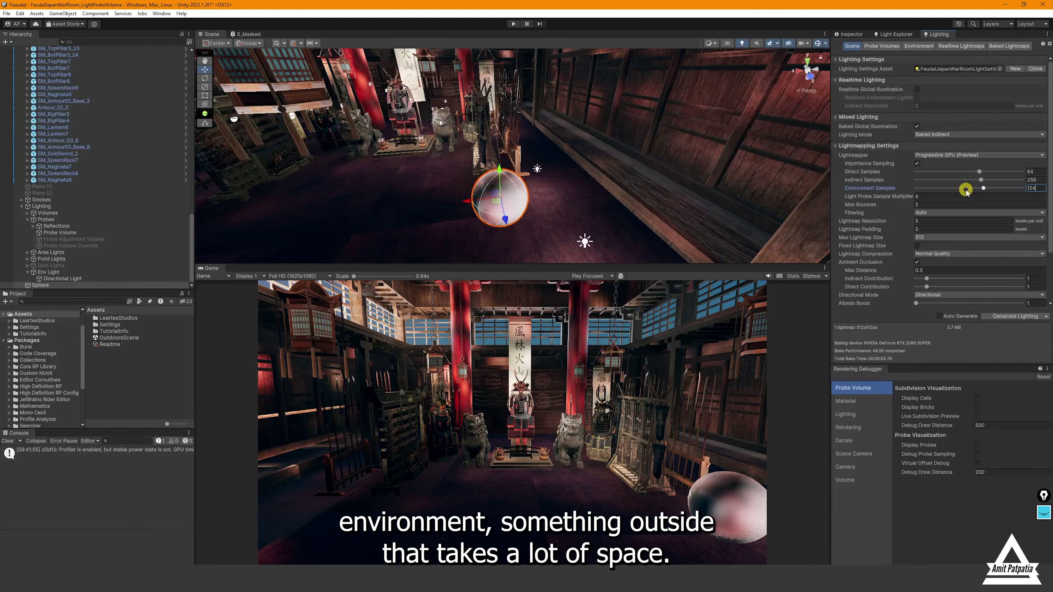
left_click_drag(961, 189, 969, 191)
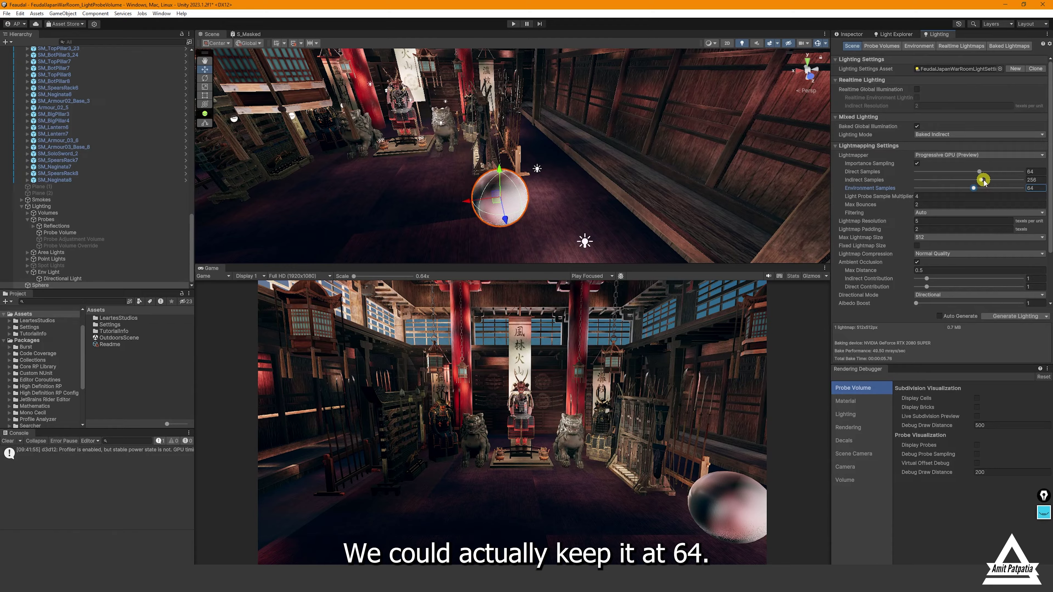
left_click_drag(983, 180, 995, 181)
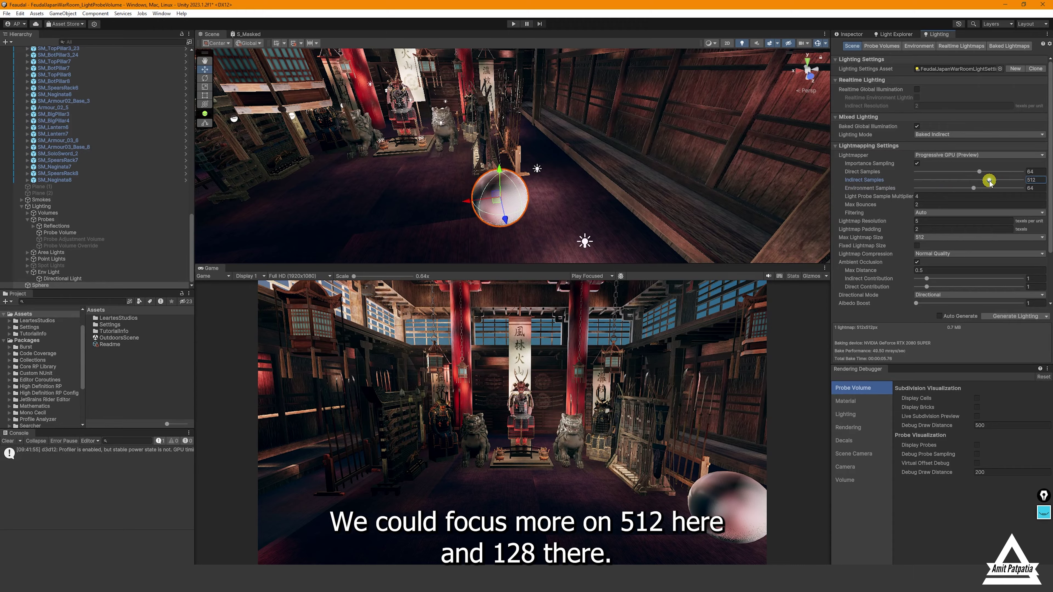
left_click(983, 171)
Set the lightmapper's Max Bounces to 3
left_click(940, 204)
type("4")
double_click(939, 204)
type("3")
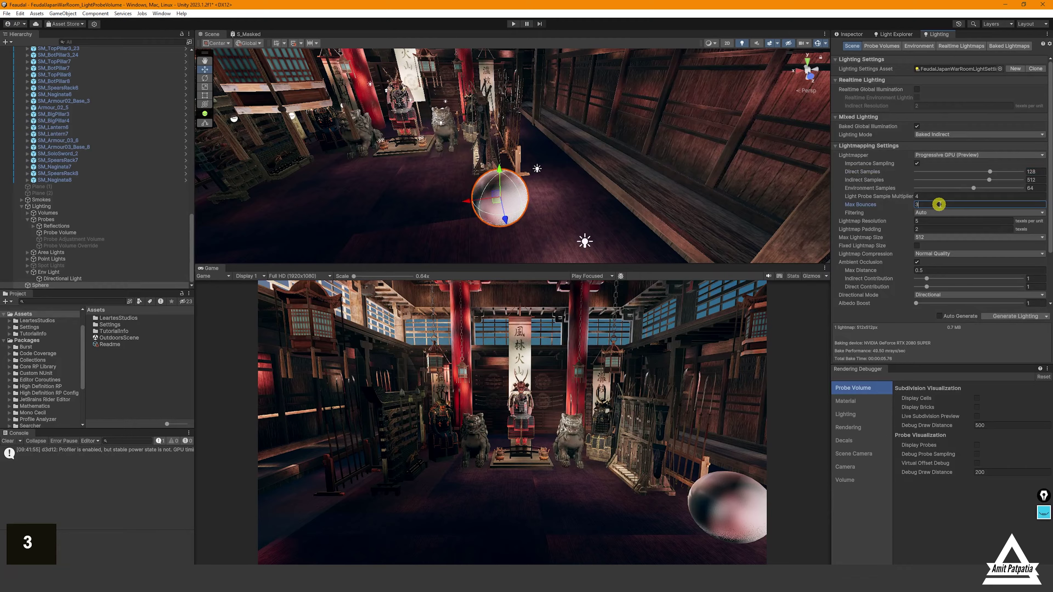
Regenerate the lighting with a Lightmap Resolution of 10 texels per unit and a Max Lightmap Size of 1024, saving the scene first
left_click(941, 220)
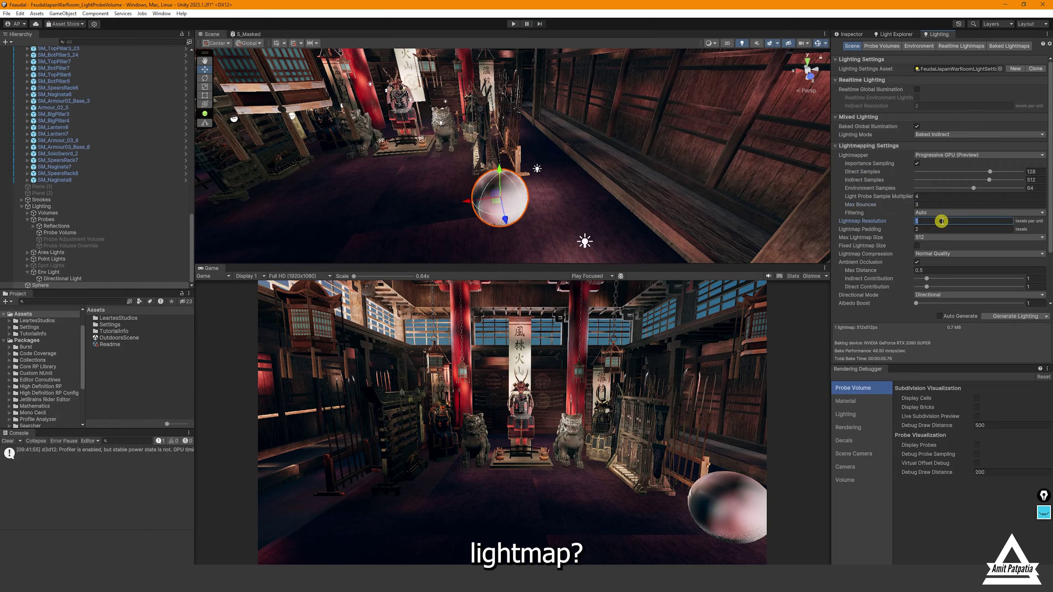
type("10")
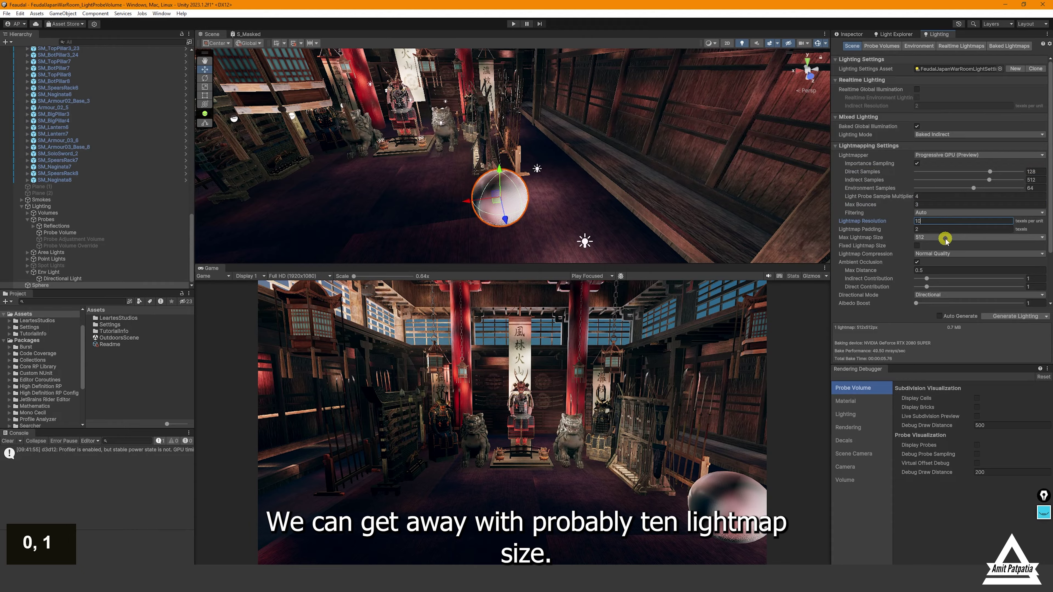
left_click(946, 238)
left_click(949, 289)
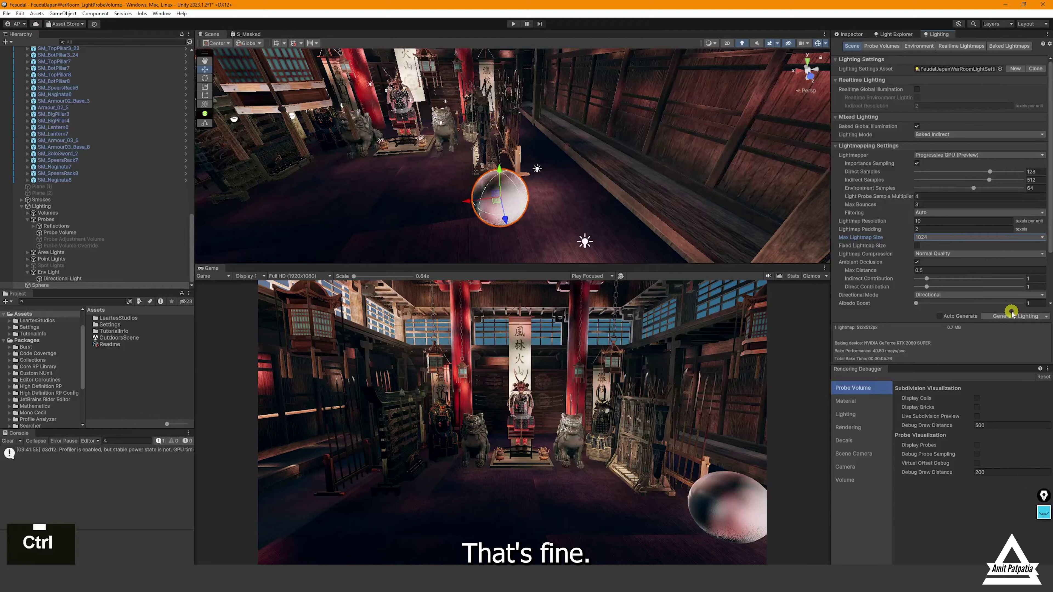
key("ctrl+s")
left_click(1020, 316)
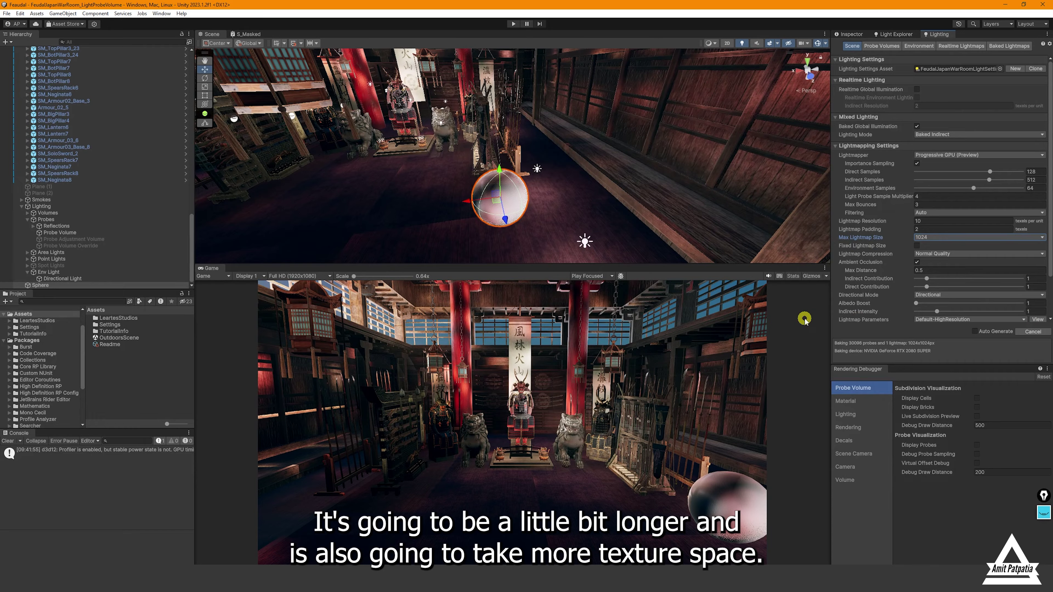
Show the scene in Baked Lightmap draw mode and examine the lightmap across the room
left_click(713, 43)
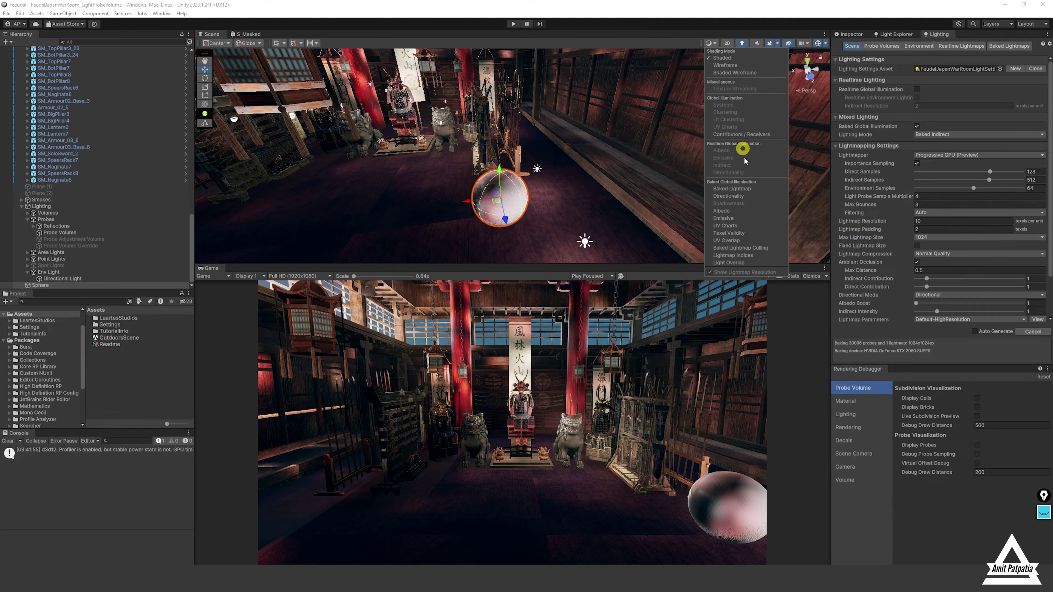
left_click(747, 187)
right_click_drag(576, 128, 665, 67)
key("w")
key("a")
key("a")
key("d")
Return the scene view to Shaded mode and look over the armour altar and weapon racks
left_click(711, 43)
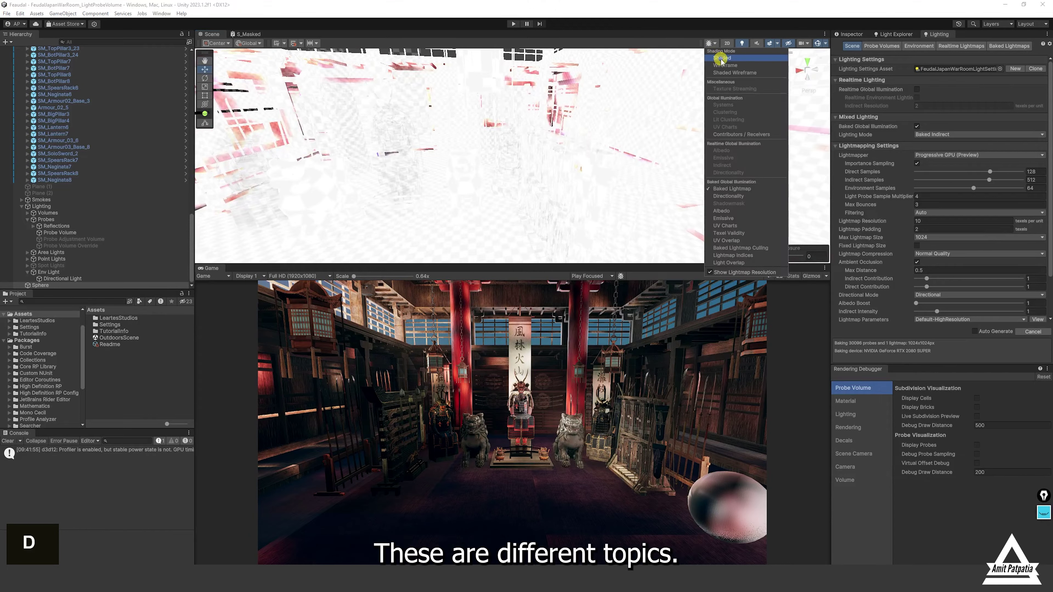
left_click(723, 61)
mouse_move(575, 137)
right_mouse_down()
mouse_move(528, 135)
mouse_move(532, 172)
mouse_move(556, 174)
mouse_move(536, 211)
mouse_move(545, 171)
mouse_move(560, 166)
right_mouse_up()
key("a")
key("d")
key("w")
key("s")
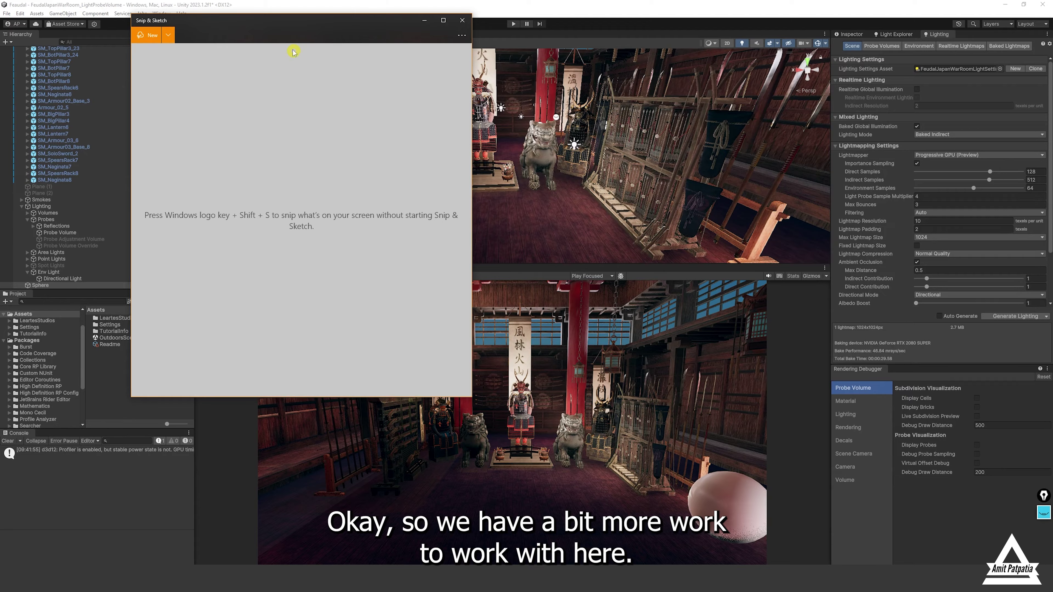
Capture a rectangular snip of the Game view in Snip & Sketch and minimize the snip window
mouse_move(269, 21)
left_mouse_down()
mouse_move(251, 65)
mouse_move(141, 97)
left_mouse_up()
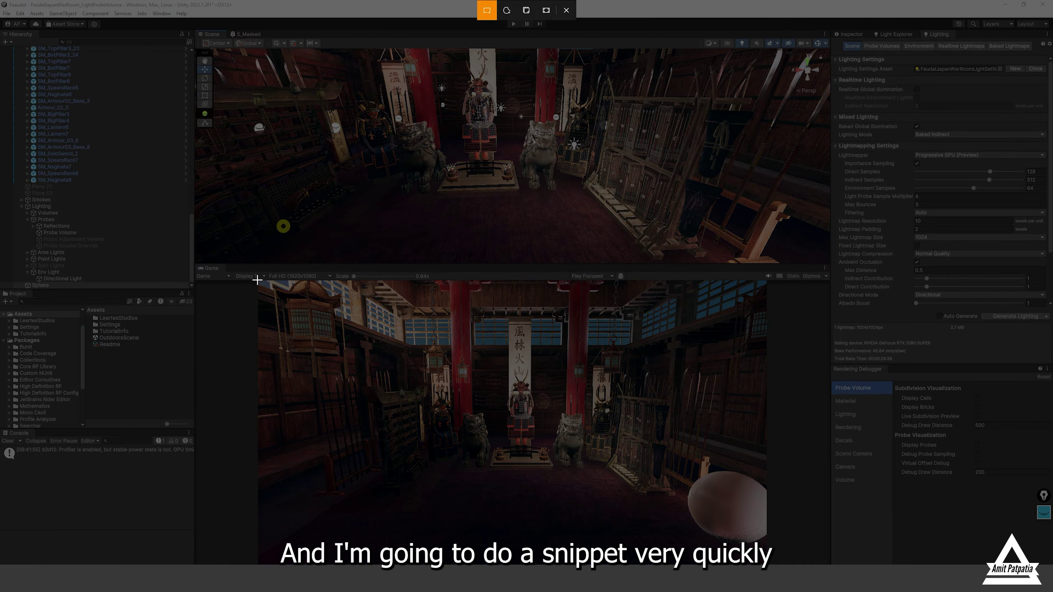
left_click_drag(257, 279, 768, 563)
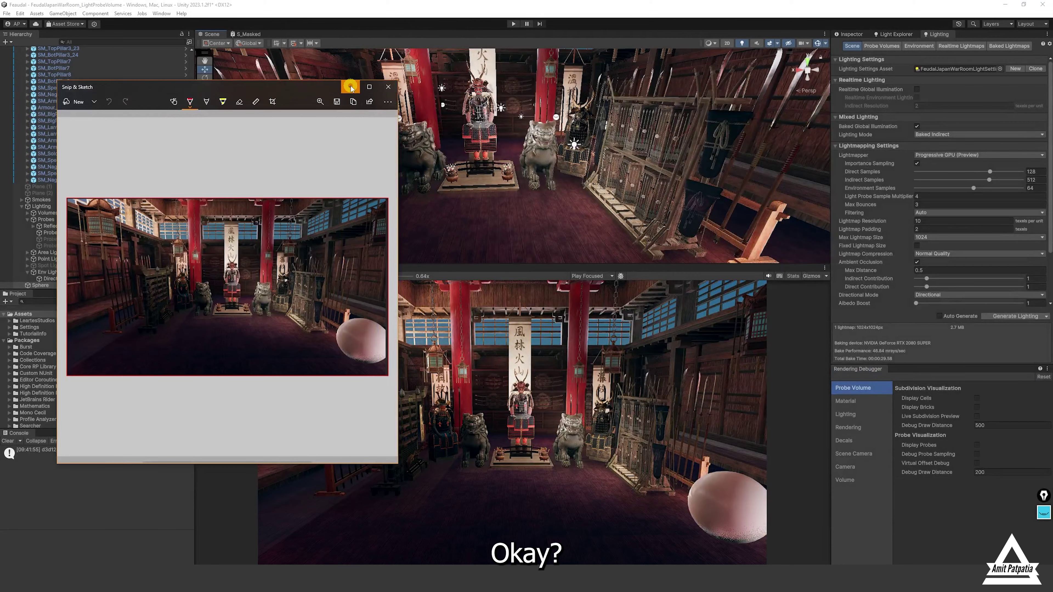
left_click(351, 87)
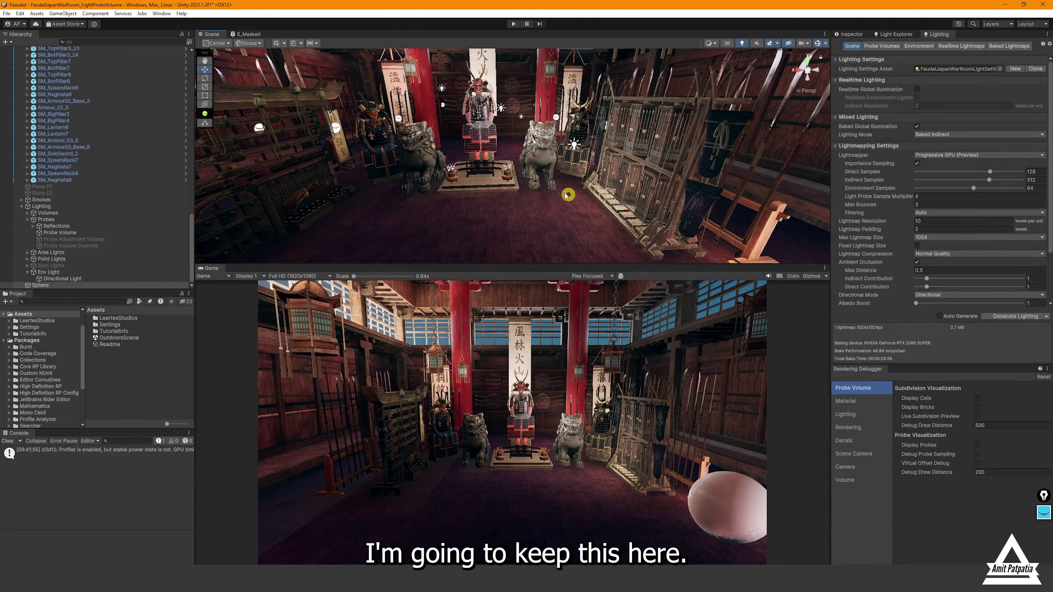
Display the light probes and examine how densely they fill the room around the sphere
left_click(978, 445)
right_click_drag(703, 264, 501, 188)
key("s")
key("w")
key("s")
key("w")
key("a")
key("d")
key("a")
key("s")
key("d")
Move the sphere among the displayed probes, ending on the floor near the side wall by the wooden rack
left_click_drag(502, 189, 418, 211)
right_click_drag(418, 212, 566, 178)
key("s")
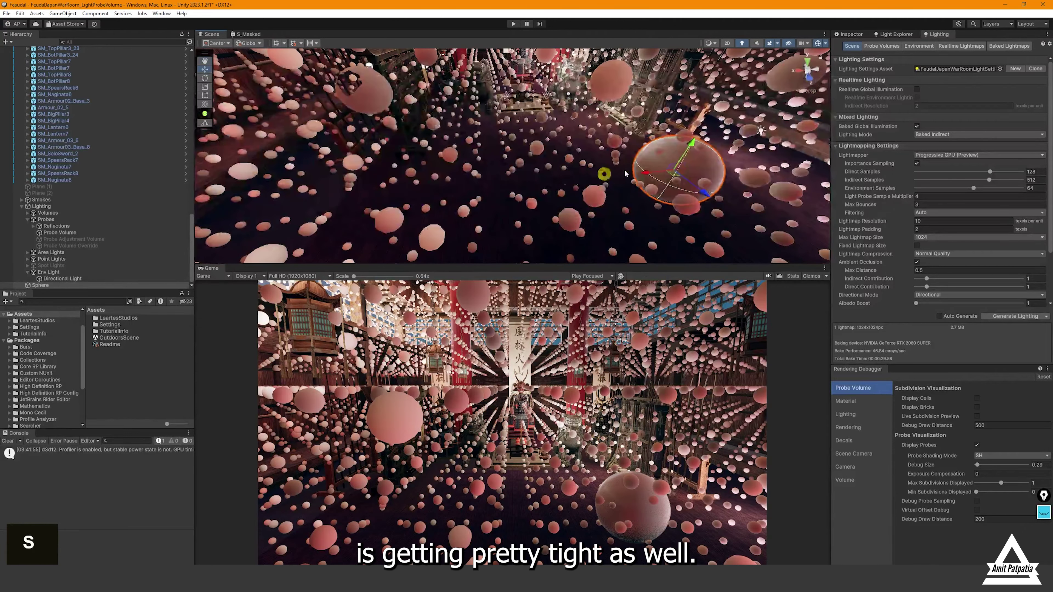
left_click_drag(648, 175, 747, 214)
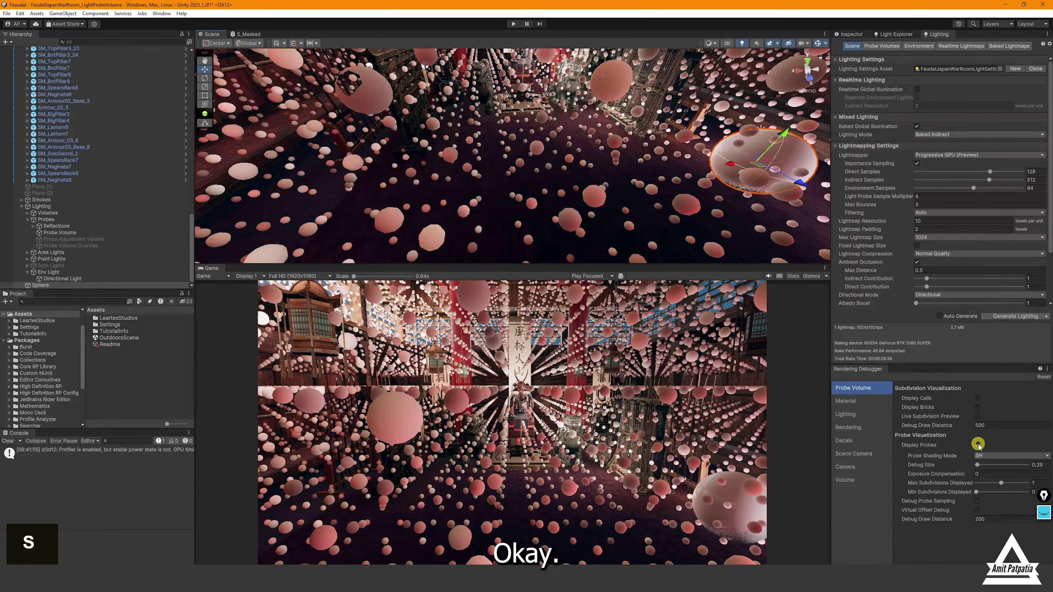
Examine the probes around the armour altar and side wall, and hide the probe display
right_click_drag(470, 146, 514, 162)
key("w")
key("d")
right_click_drag(573, 214, 638, 216)
key("a")
key("d")
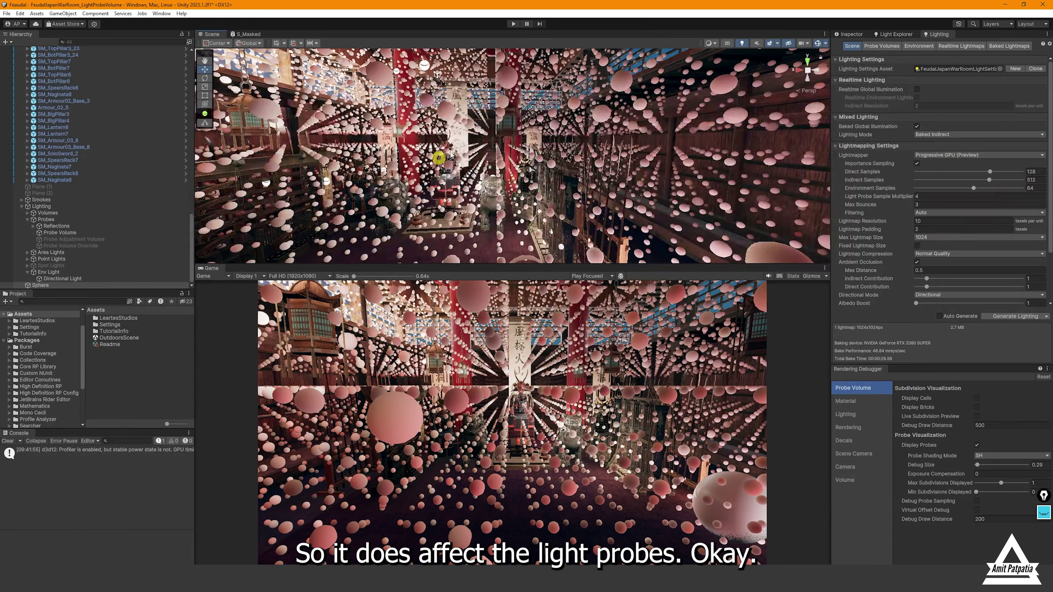
left_click(977, 447)
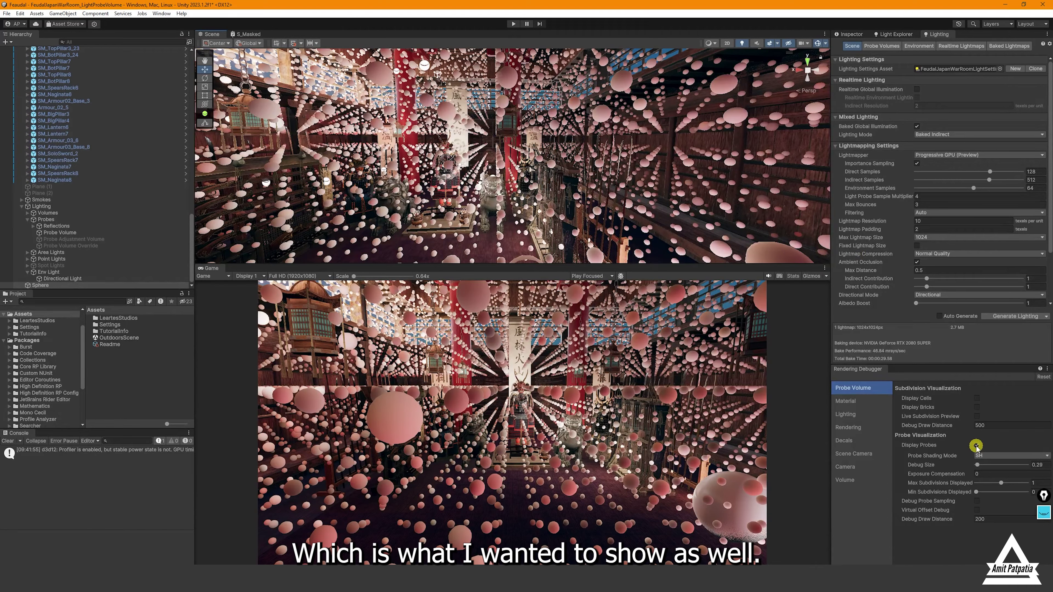
left_click(975, 446)
Move the sphere across the carpet away from the side wall, towards the middle of the room
right_click_drag(536, 224, 585, 287)
key("d")
key("a")
key("w")
key("s")
key("w")
key("w")
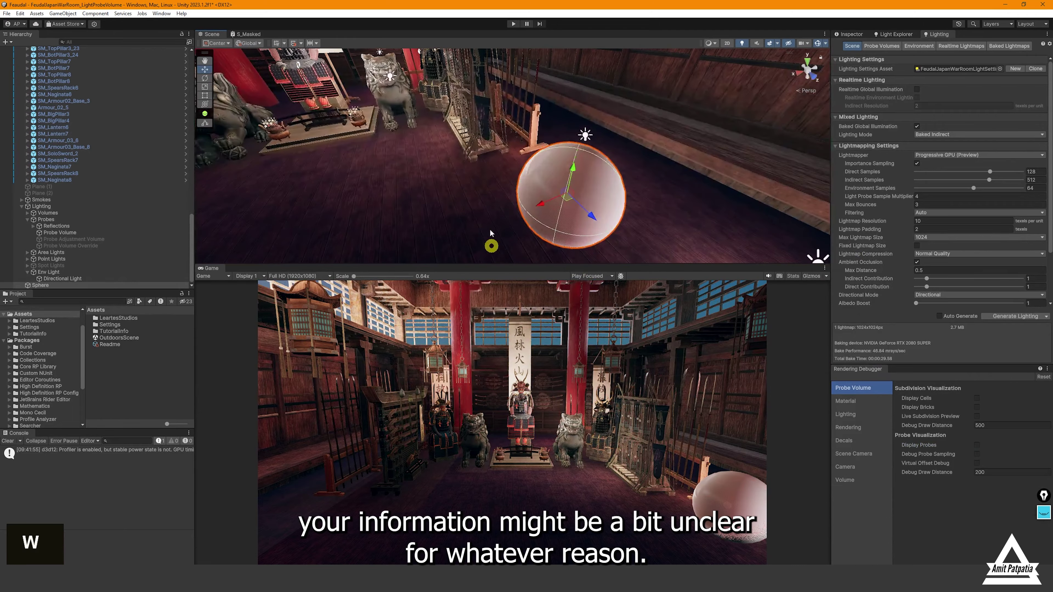
left_click_drag(537, 207, 440, 231)
scroll(139, 206, "down", 1)
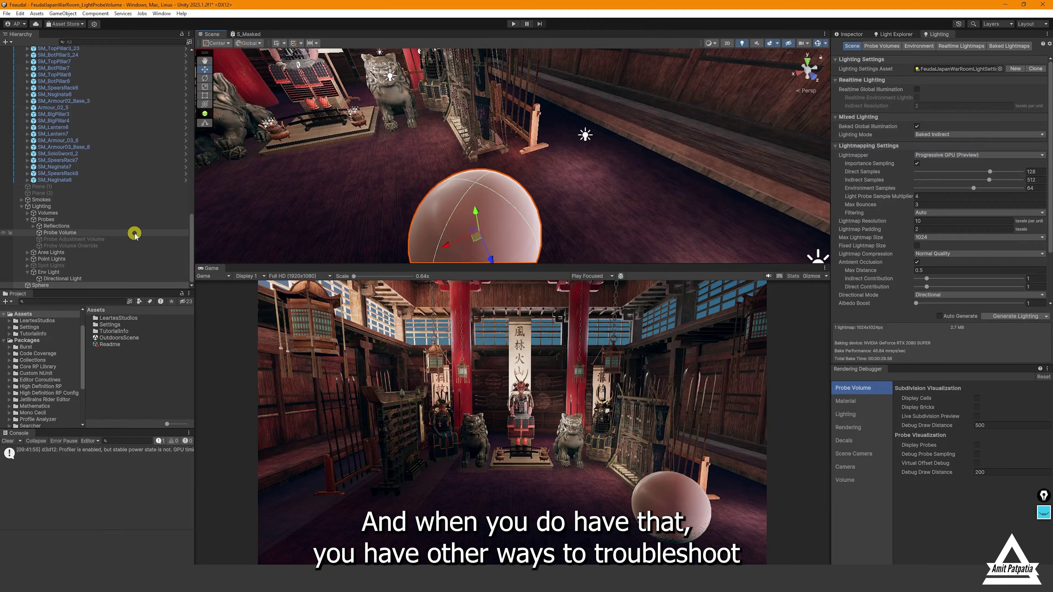
Open the Probe Volumes lighting settings and look over the lion statue, armour and weapon racks
left_click(883, 45)
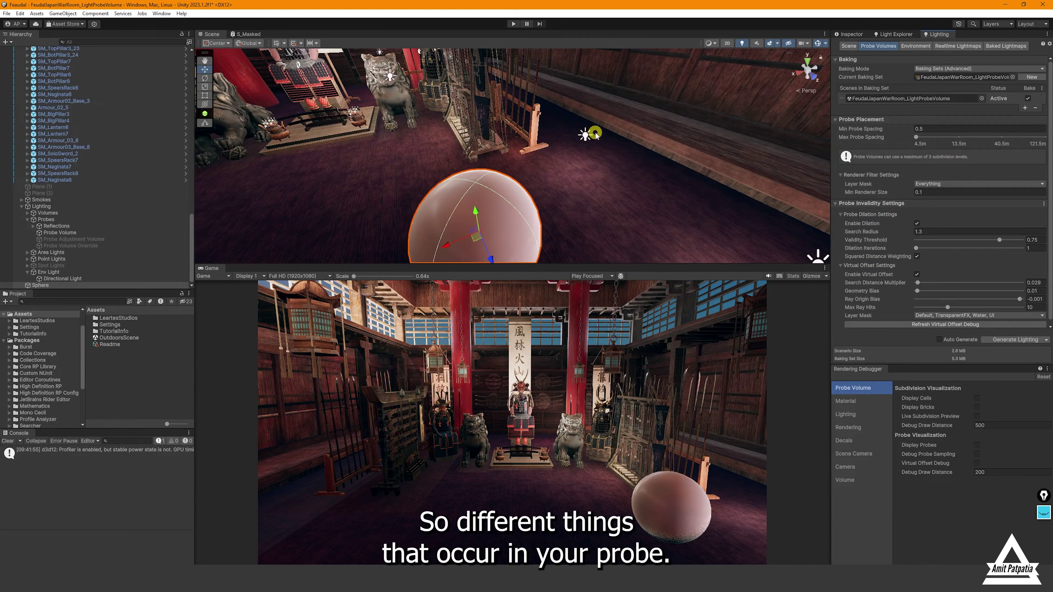
right_click_drag(607, 181, 832, 248)
key("a")
key("d")
key("a")
key("d")
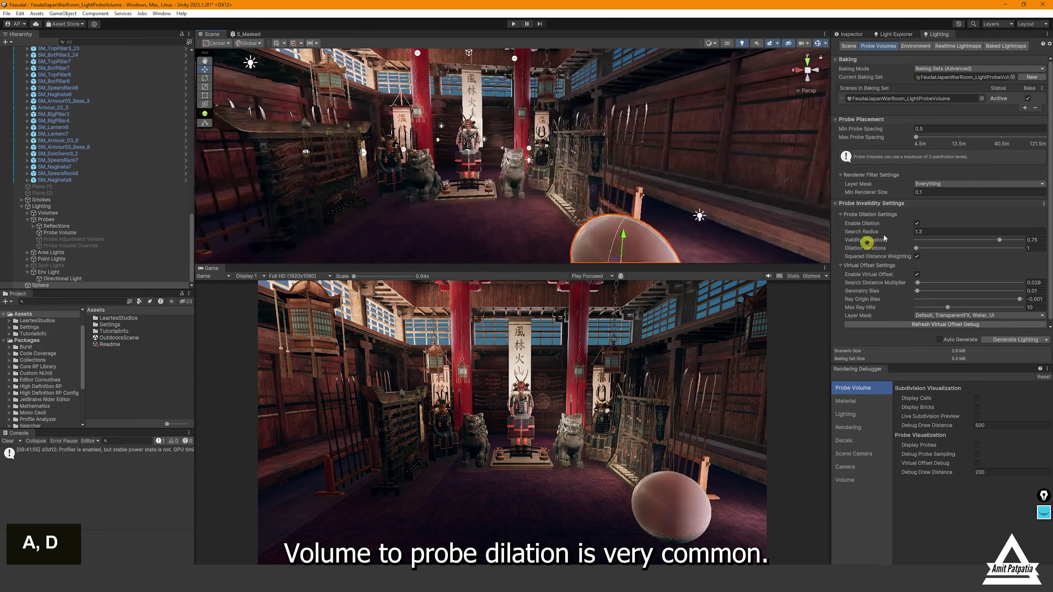
key("w")
right_click_drag(554, 165, 618, 170)
key("w")
key("s")
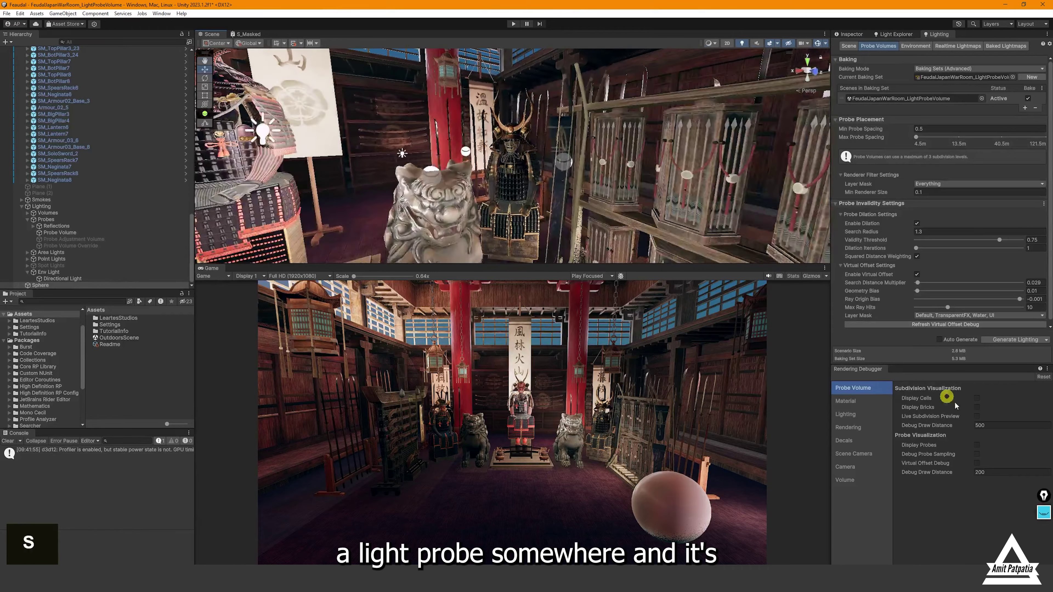
Display the light probes again and inspect the ones around and inside the red pillar
left_click(977, 445)
right_click_drag(657, 223, 659, 180)
key("d")
key("w")
key("d")
key("d")
key("a")
key("a")
key("w")
key("a")
key("a")
key("d")
key("d")
key("d")
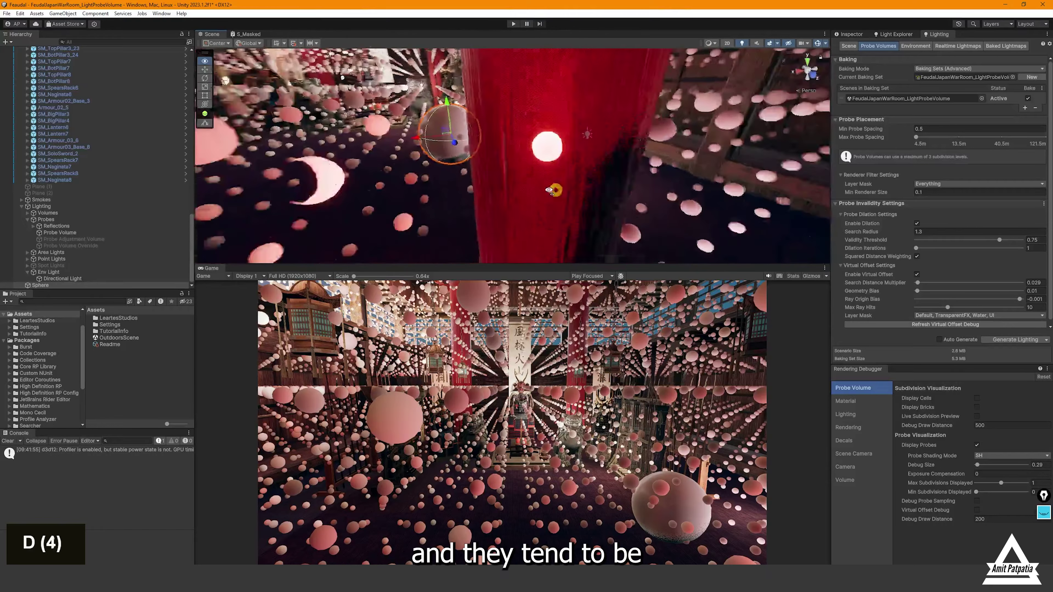
key("s")
right_click_drag(488, 230, 503, 160)
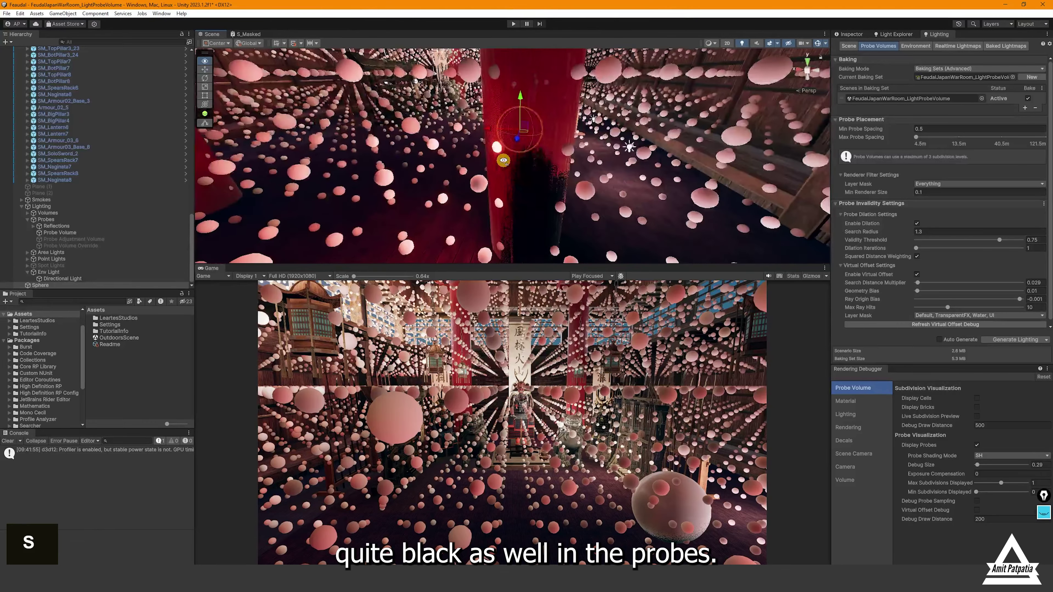
Examine the displayed probes across the whole room, facing the armour altar
key("a")
right_click_drag(394, 134, 550, 120)
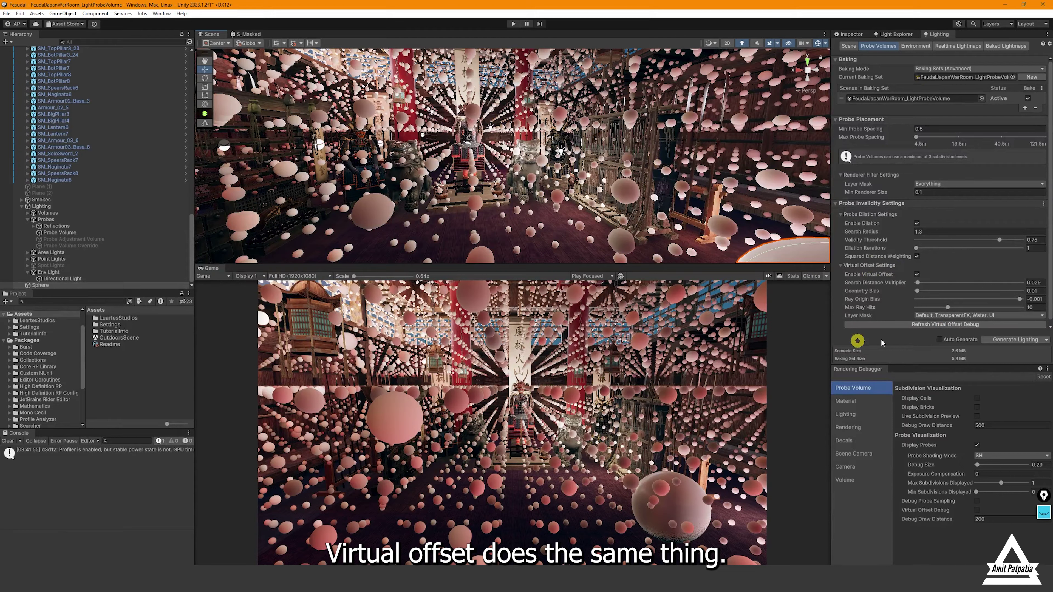
key("d")
right_click_drag(601, 159, 338, 130)
key("a")
right_click_drag(545, 163, 521, 171)
key("w")
key("d")
key("a")
key("d")
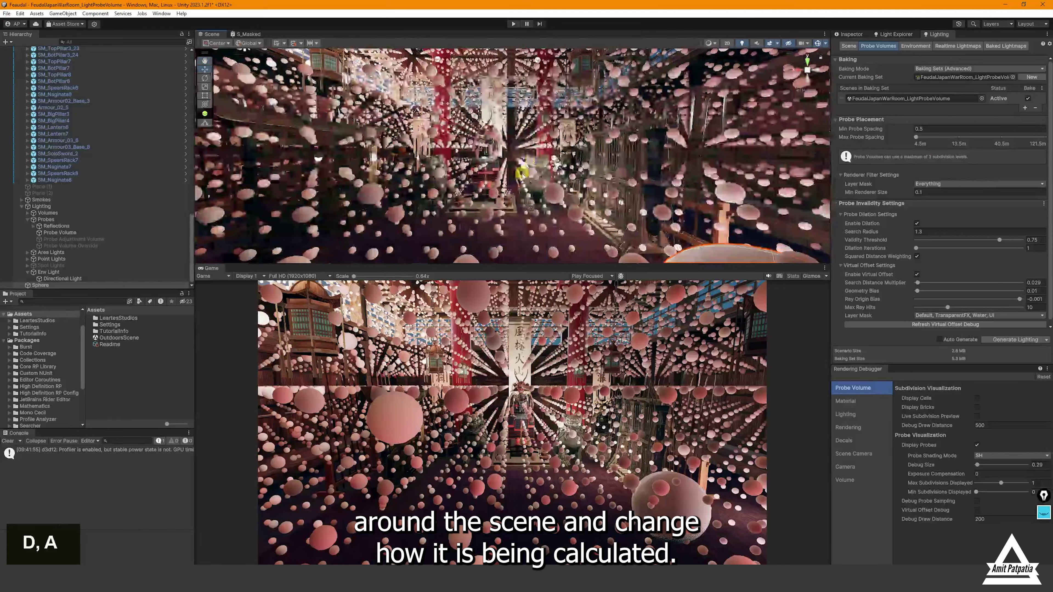
Inspect the Probe Adjustment Volume's settings and override modes, and check where a new adjustment volume can be created
left_click(120, 240)
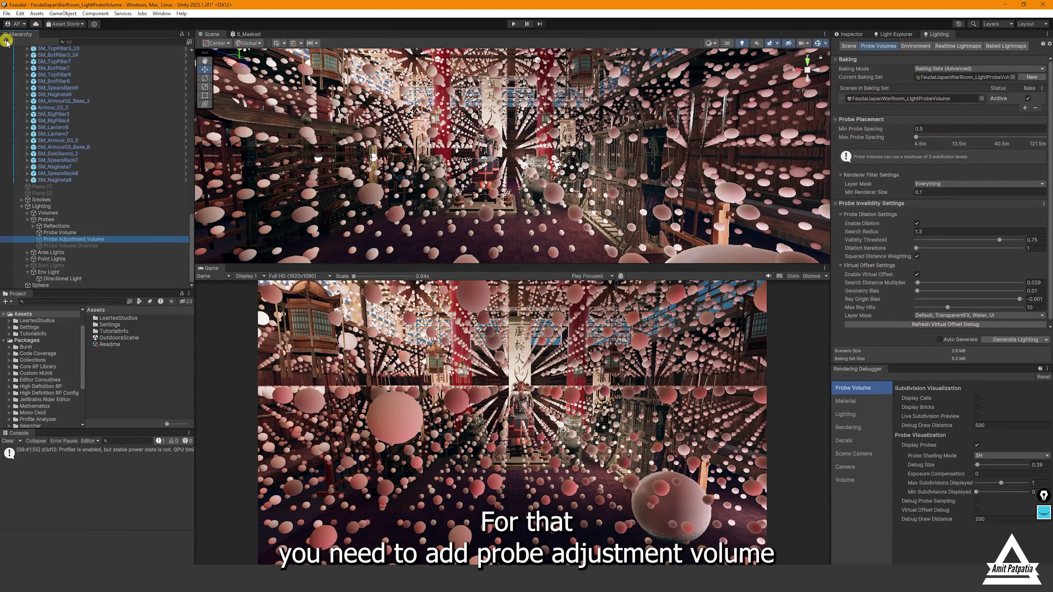
left_click(843, 34)
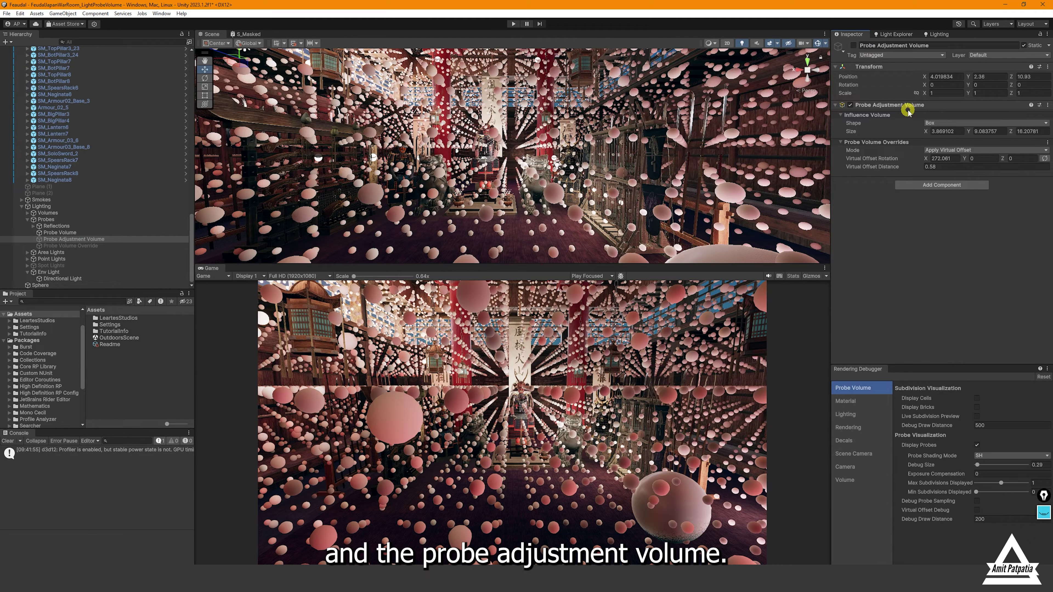
left_click(6, 42)
mouse_move(49, 97)
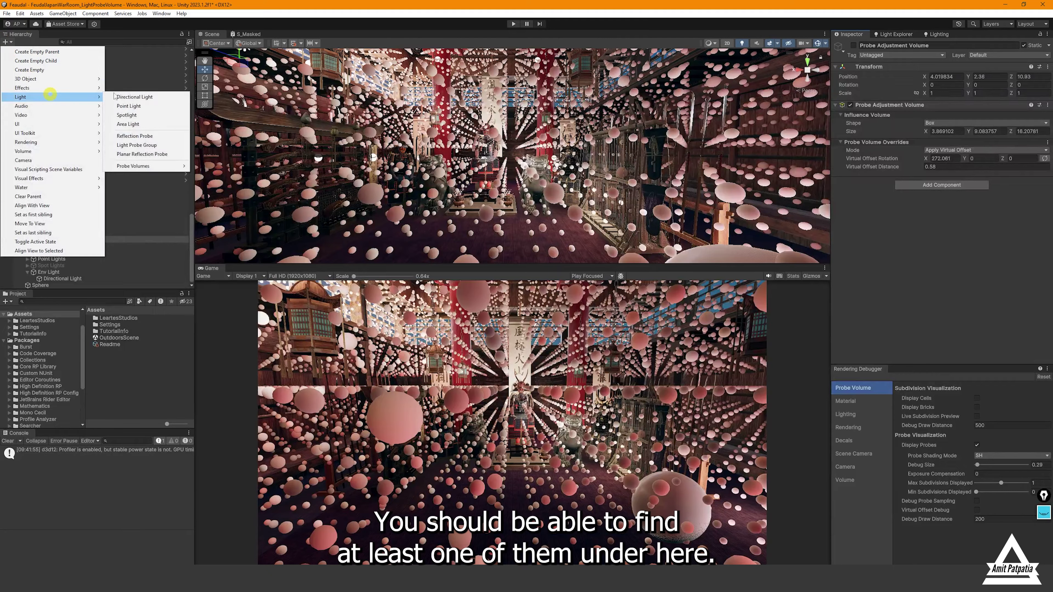
mouse_move(159, 167)
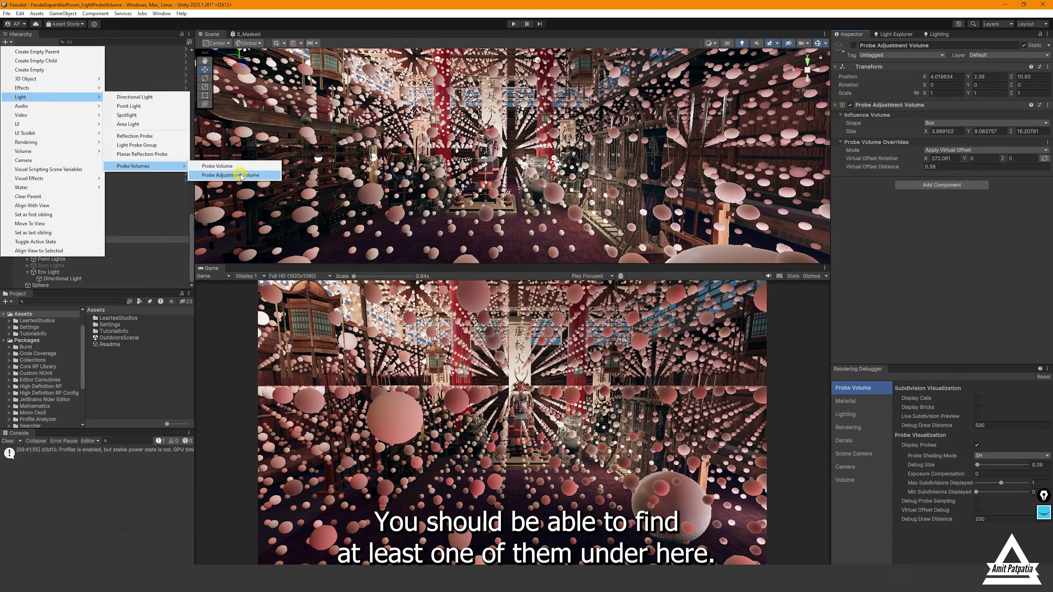
left_click(998, 232)
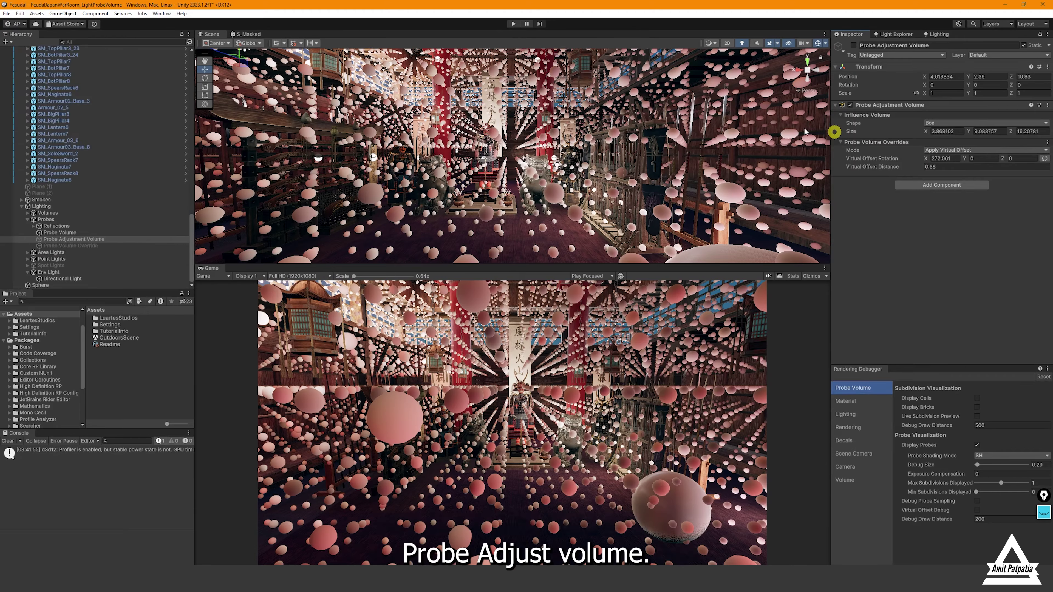
left_click(999, 149)
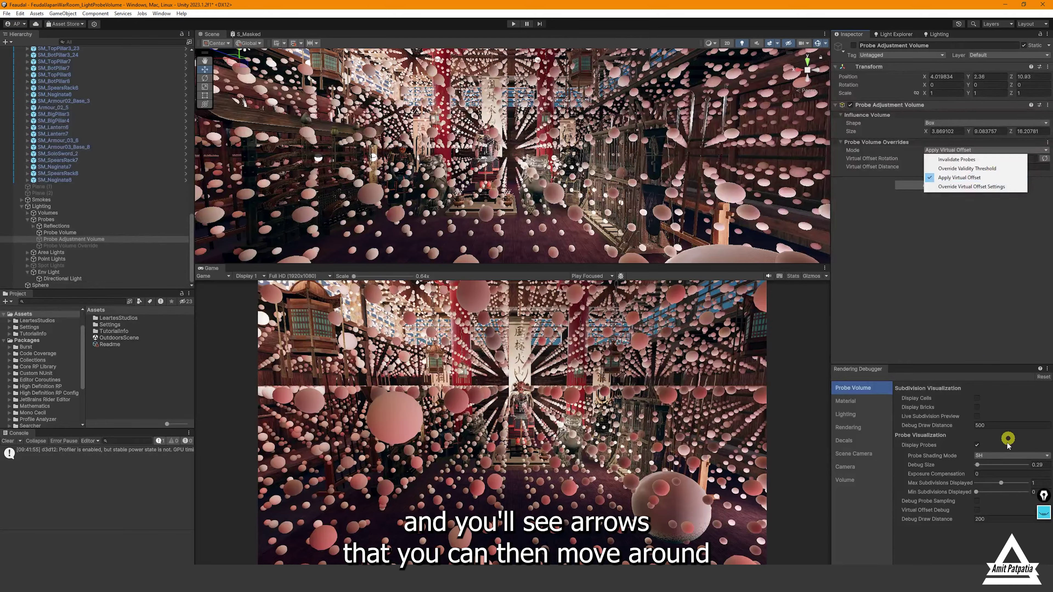
Turn on Virtual Offset Debug and activate the Probe Adjustment Volume, viewing its box along the wooden wall
left_click(976, 509)
mouse_move(584, 175)
right_mouse_down()
mouse_move(562, 180)
mouse_move(566, 160)
mouse_move(584, 166)
mouse_move(578, 174)
right_mouse_up()
key("a")
key("a")
key("d")
key("alt+shift+a")
right_click_drag(244, 217, 540, 159)
key("a")
key("d")
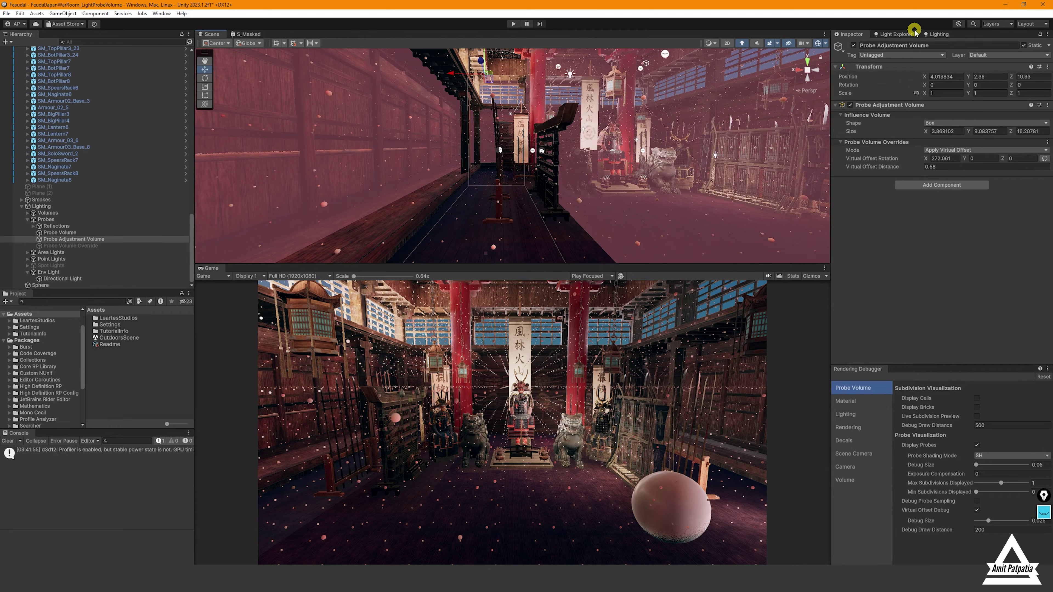
Refresh the virtual offset debug from the Probe Volumes lighting settings and view the offset arrows along the wall
left_click(939, 35)
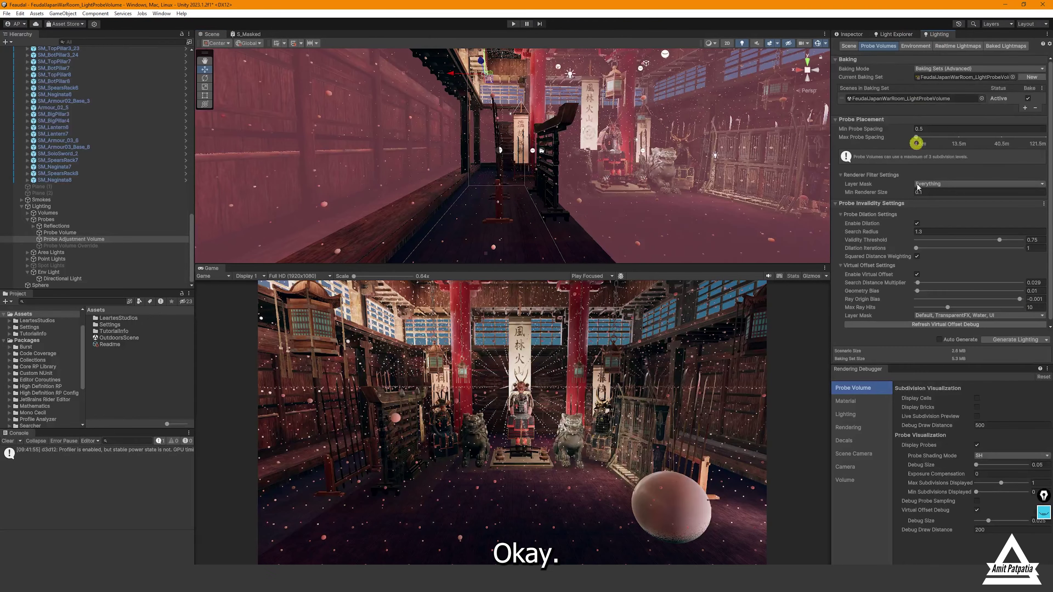
left_click(992, 326)
right_click_drag(722, 233, 663, 187)
key("d")
key("a")
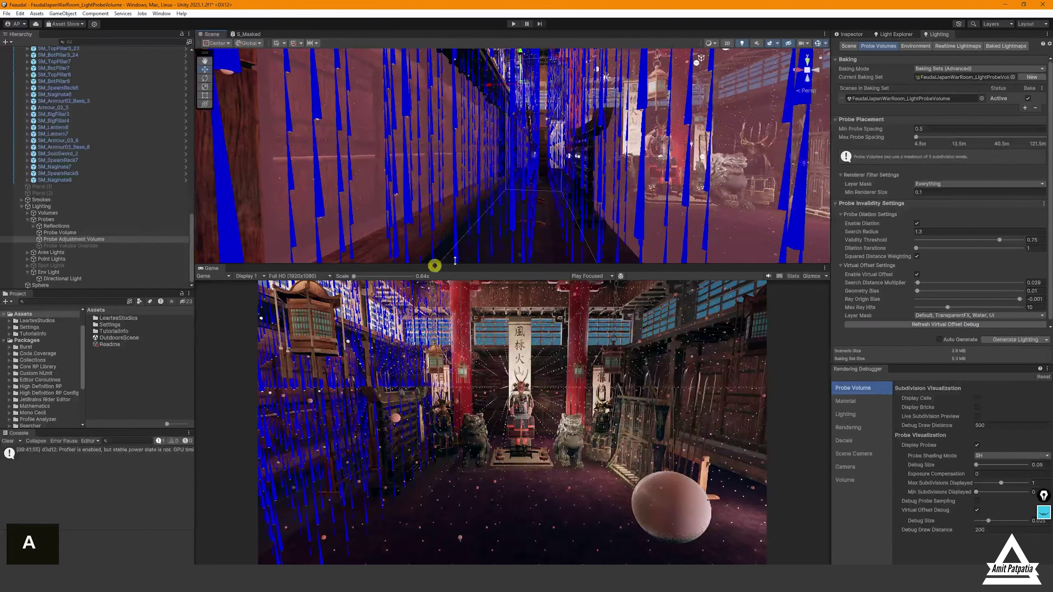
Deactivate the Probe Adjustment Volume and refresh the virtual offset debug
left_click(84, 239)
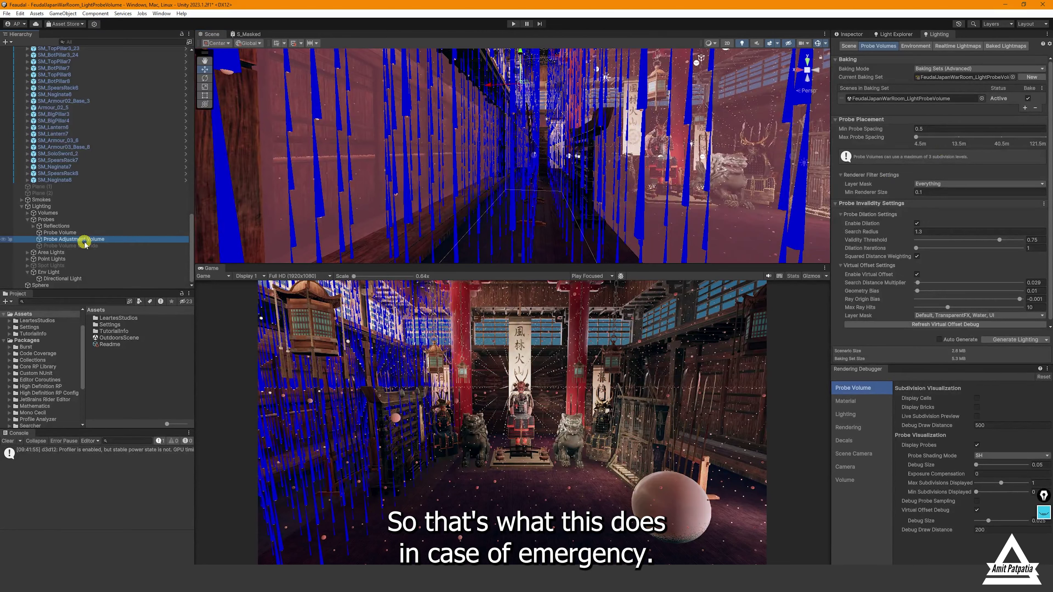
key("alt+shift+a")
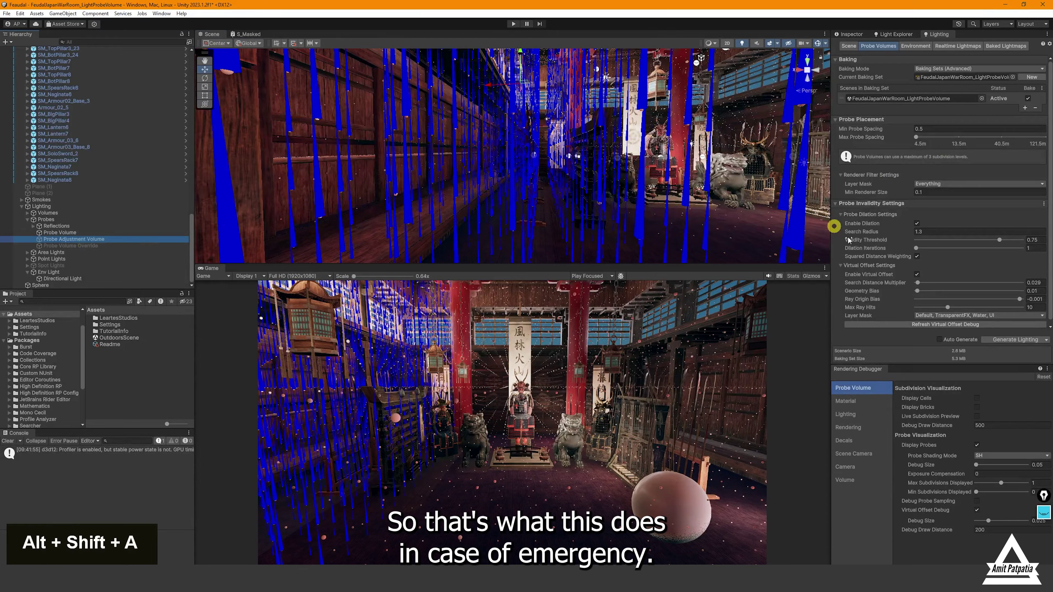
left_click(935, 325)
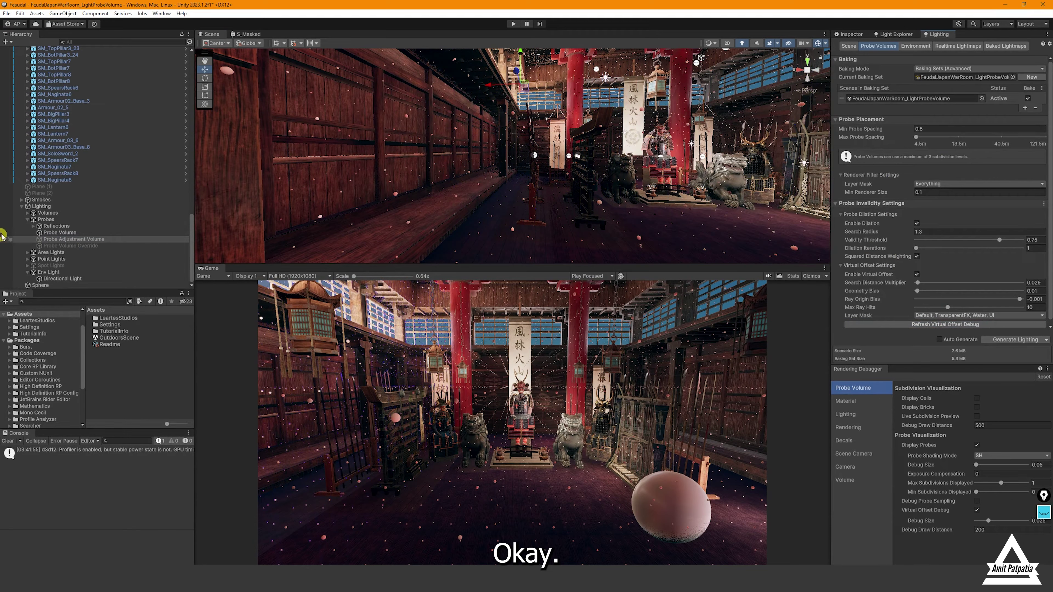
Activate the Probe Volume Override object and show its Volume component settings
left_click(71, 245)
key("alt+shift+a")
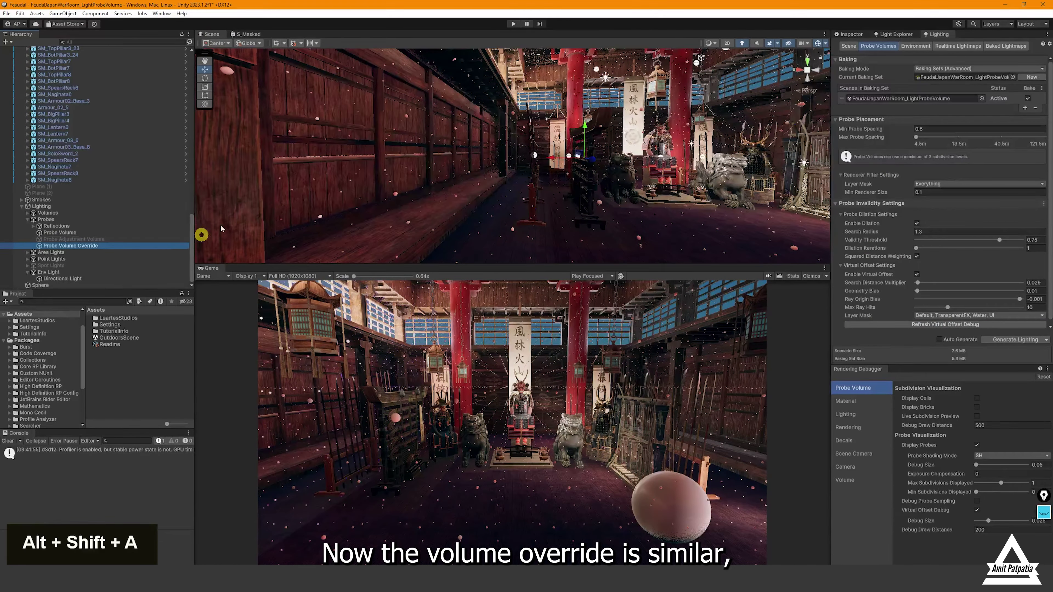
left_click(850, 34)
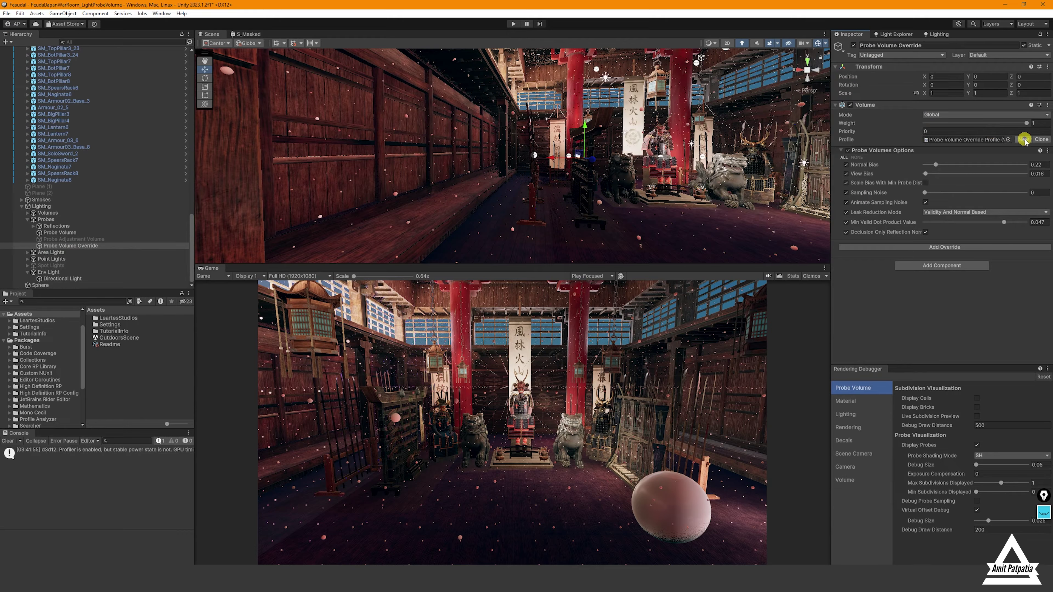
Browse the addable volume components and search the volume overrides for "prob", without adding anything
left_click(944, 266)
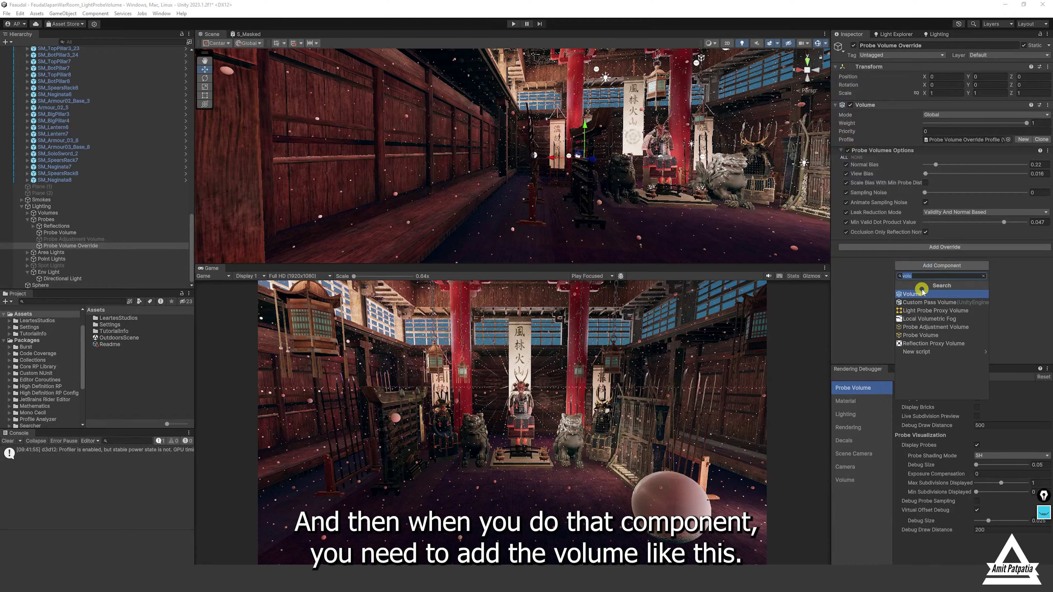
left_click(937, 249)
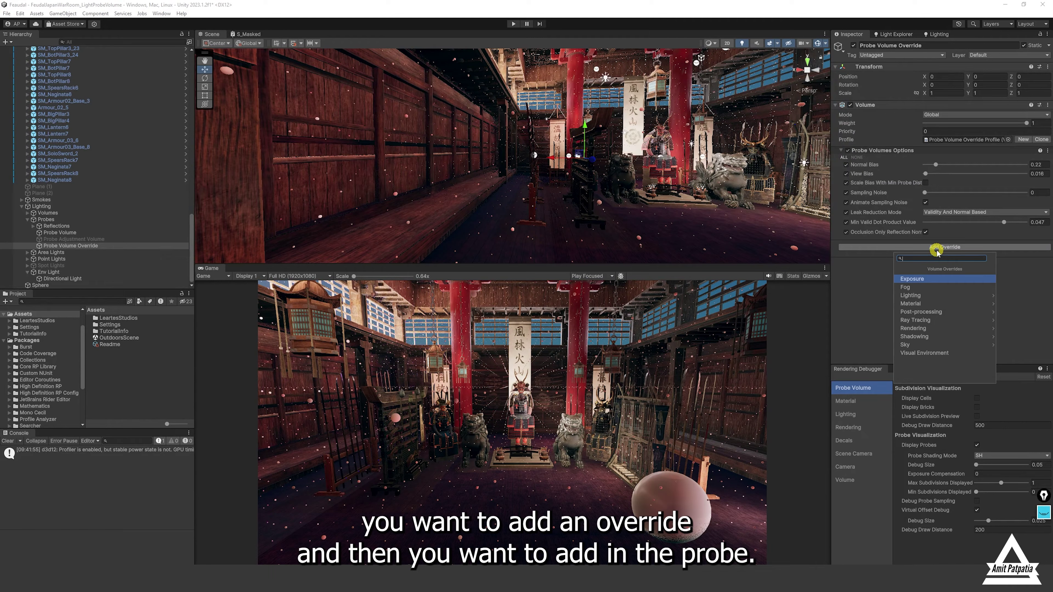
type("prob")
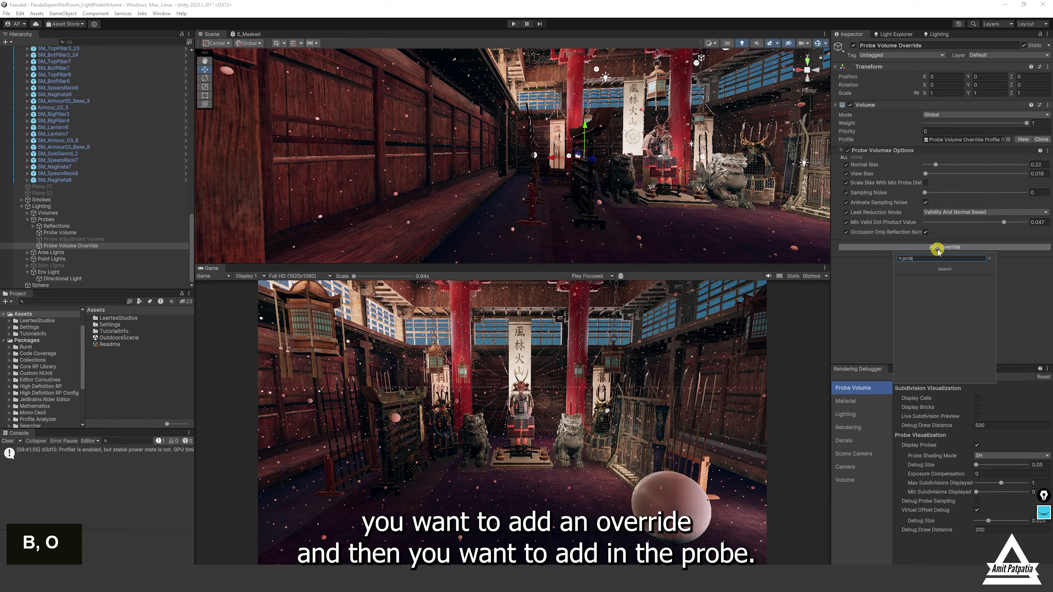
left_click(889, 277)
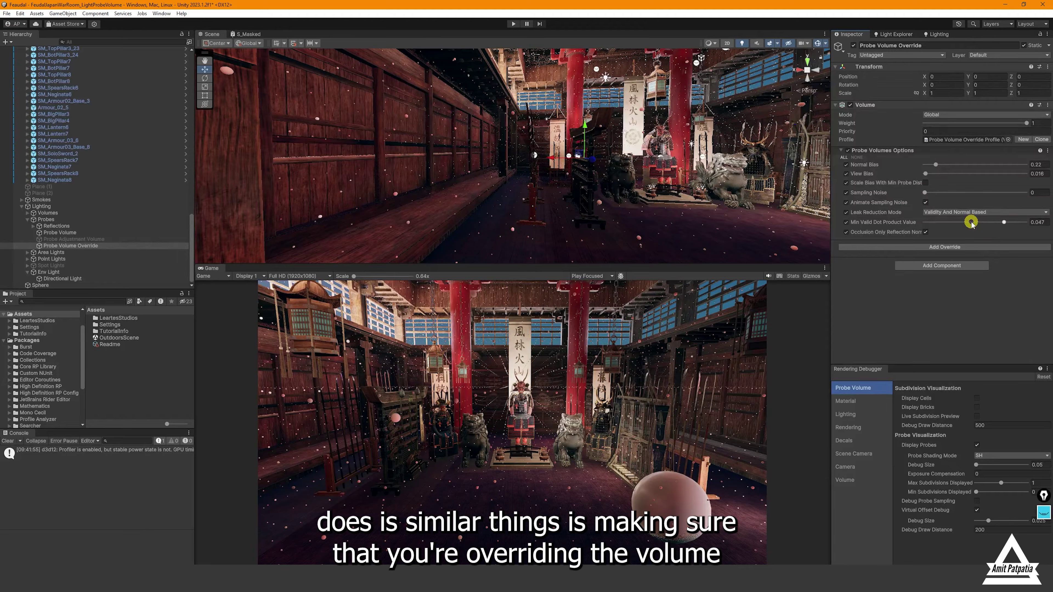
Select the sphere and move it across the floor towards the side wall by the wooden rack
key("d")
right_click_drag(739, 175, 635, 203)
key("w")
key("d")
right_click_drag(515, 159, 534, 183)
key("a")
key("w")
left_click(533, 183)
left_click_drag(499, 187, 581, 181)
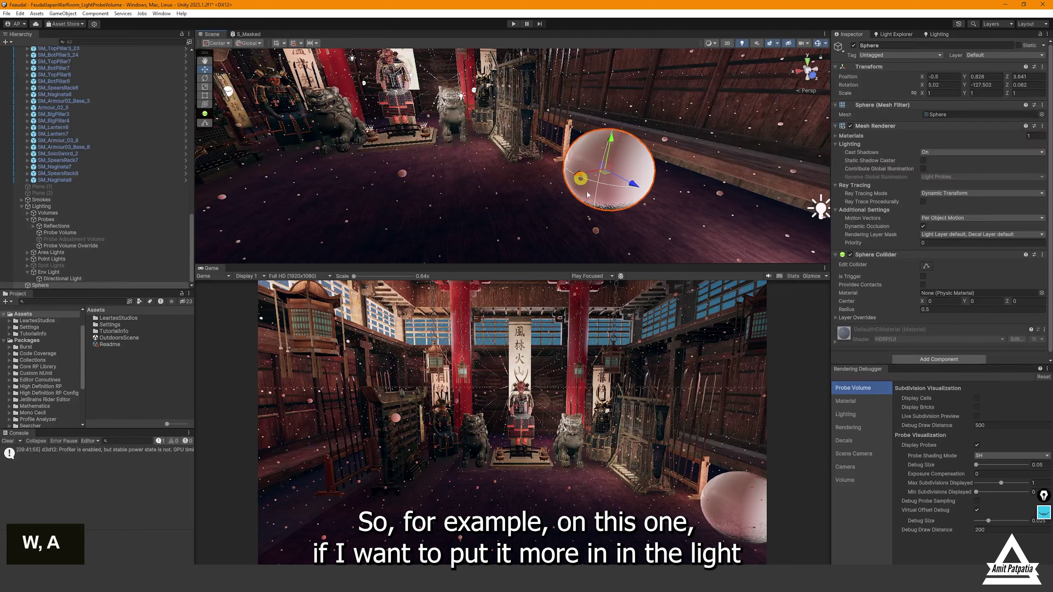
Set the Probe Volume Override's Normal Bias to about 0.727 and View Bias to about 0.522
left_click(105, 246)
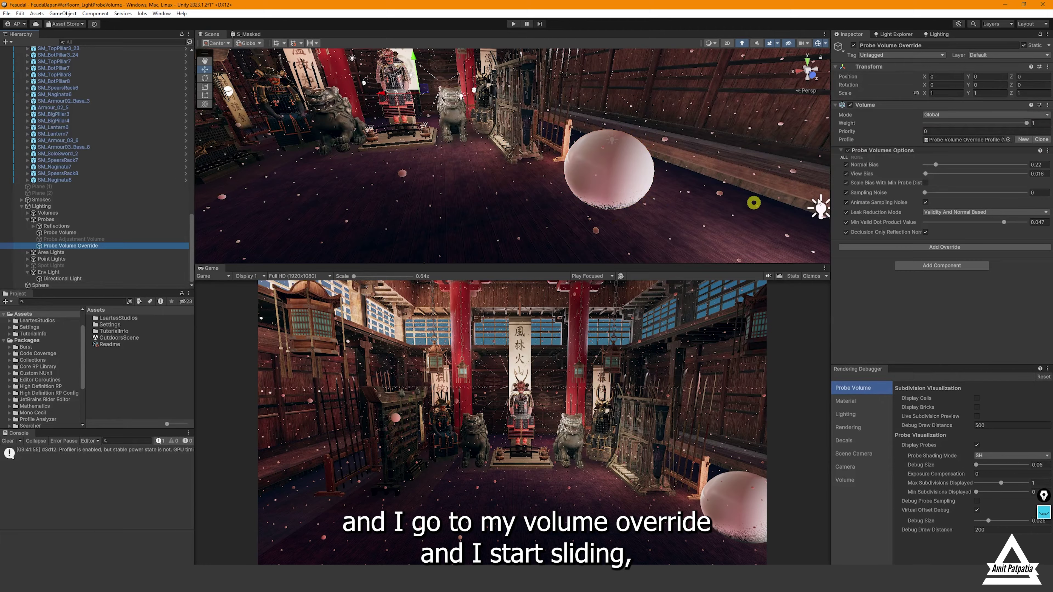
left_click_drag(950, 161, 915, 169)
mouse_move(945, 172)
left_mouse_down()
mouse_move(932, 174)
mouse_move(974, 179)
mouse_move(973, 167)
mouse_move(986, 166)
mouse_move(935, 174)
left_mouse_up()
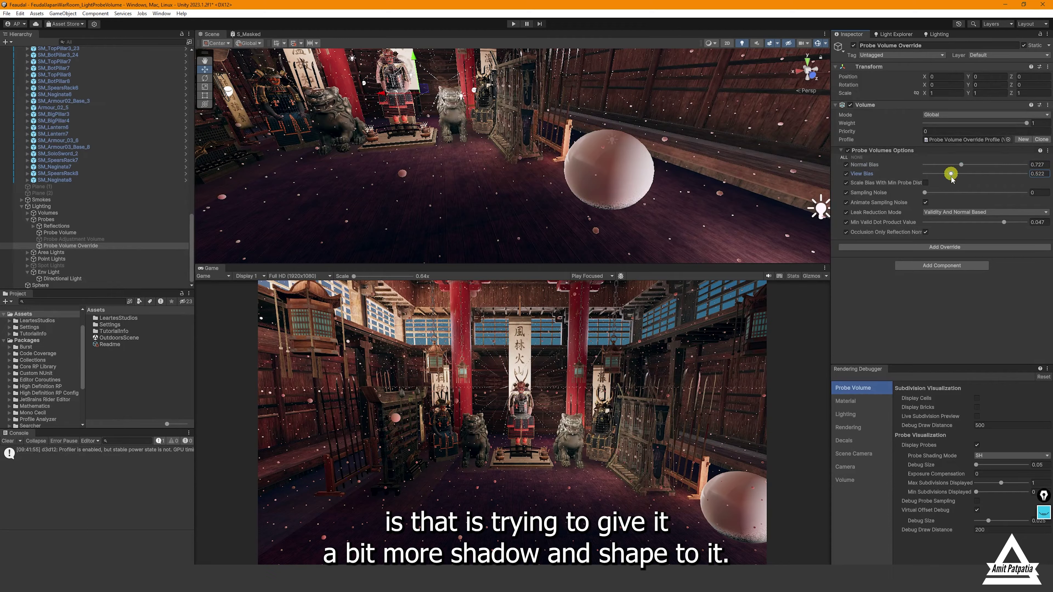
Set the override's Sampling Noise to 0.153, raise Normal Bias to 2, and reduce View Bias to just under 0.3
left_click(925, 193)
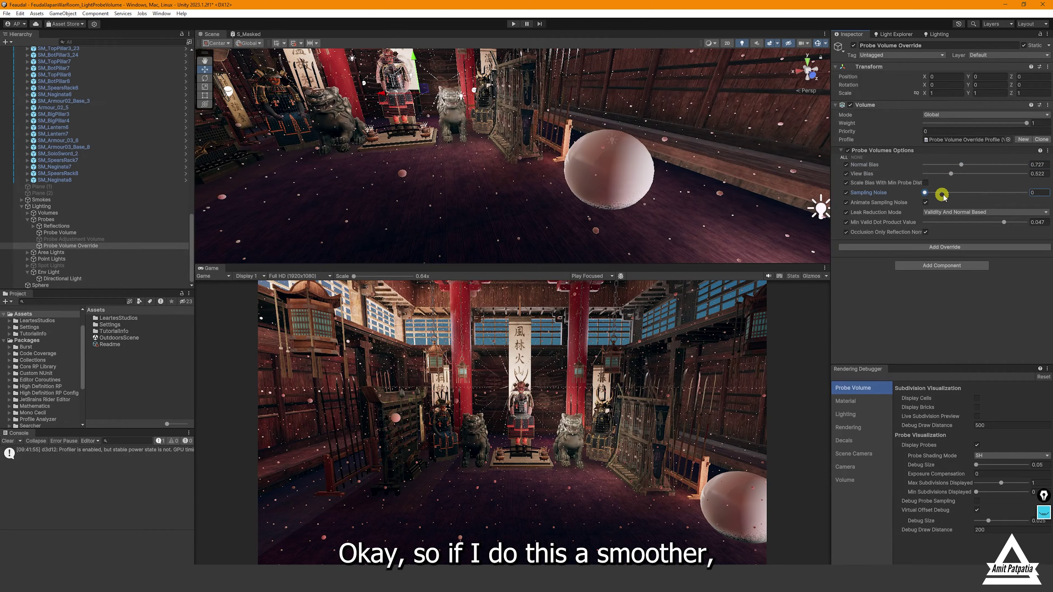
left_click_drag(969, 171, 1031, 168)
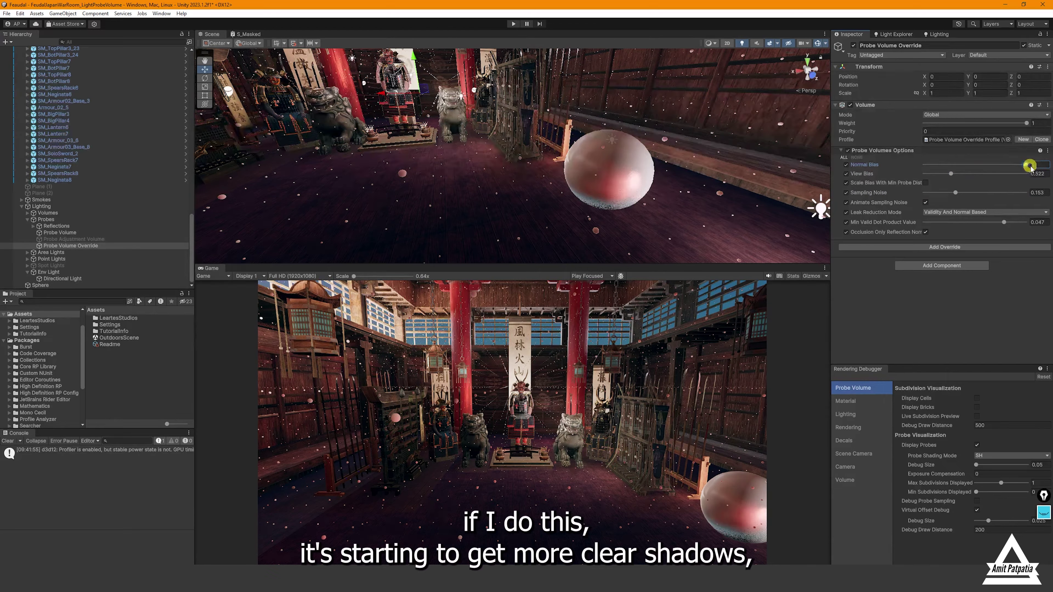
mouse_move(953, 173)
left_mouse_down()
mouse_move(929, 181)
mouse_move(957, 178)
mouse_move(939, 179)
left_mouse_up()
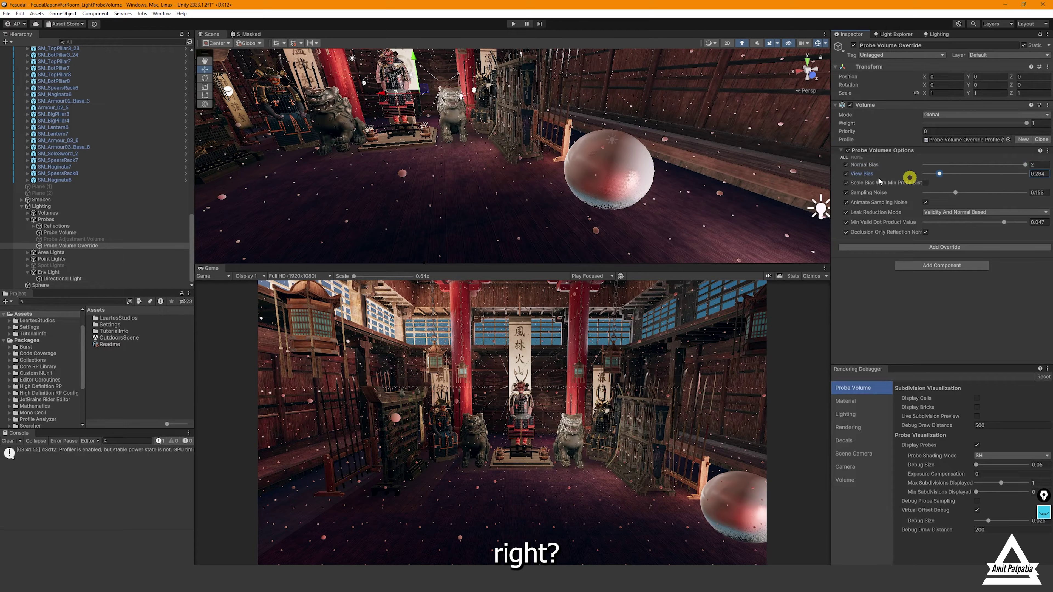
Enable Debug Probe Sampling and pick a pixel on the sphere in the scene as the sampling point
right_click_drag(622, 152, 594, 165)
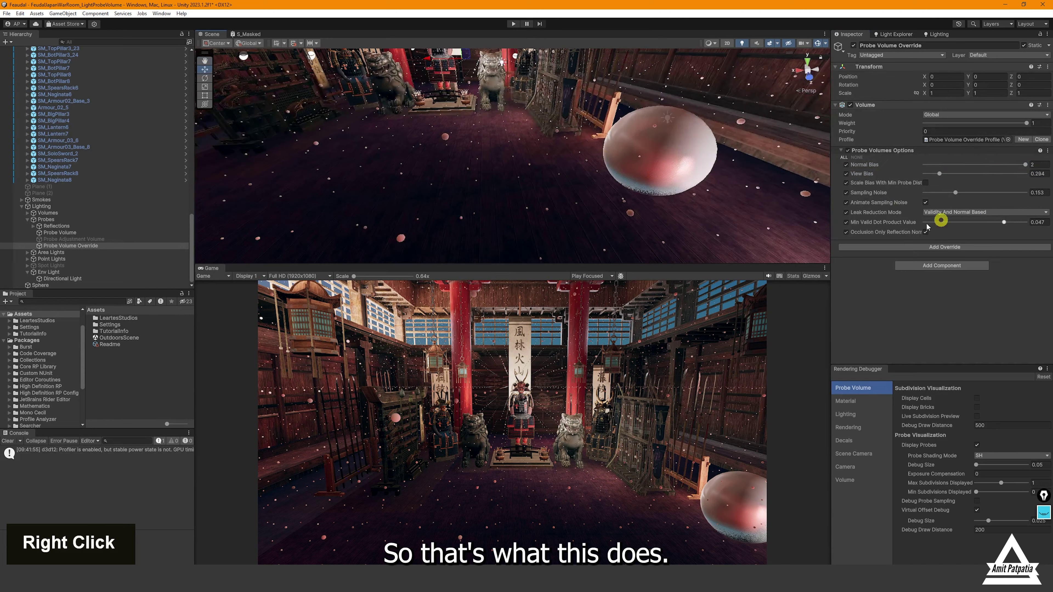
key("s")
right_click_drag(646, 189, 621, 183)
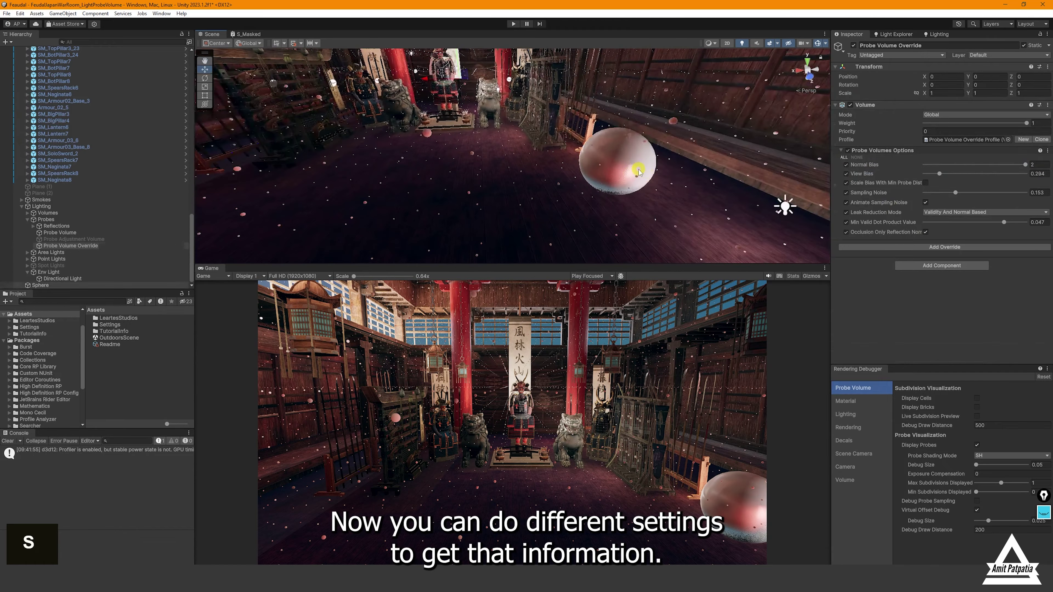
left_click(615, 181)
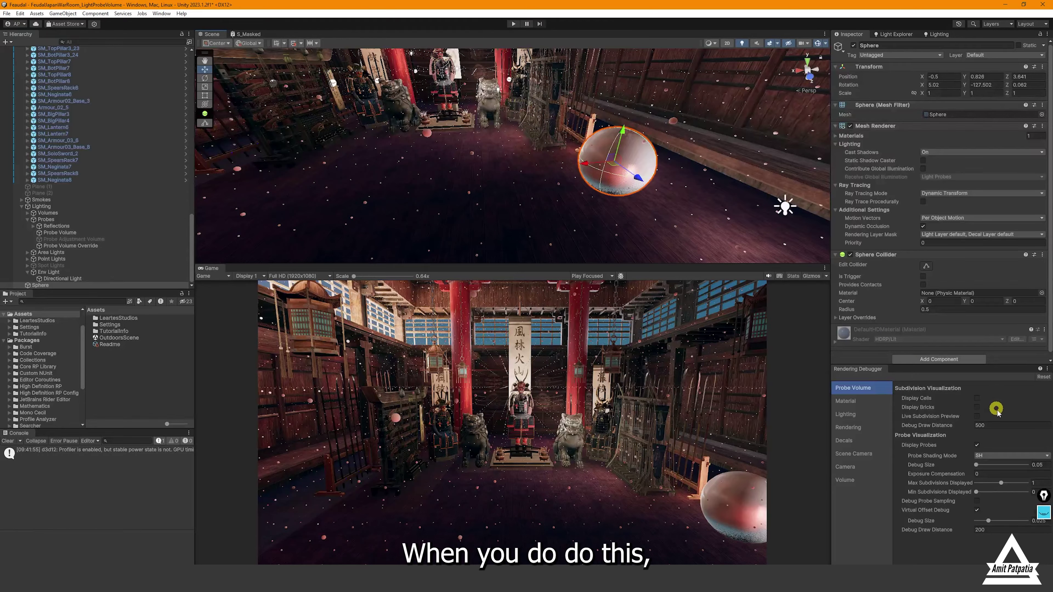
left_click(977, 501)
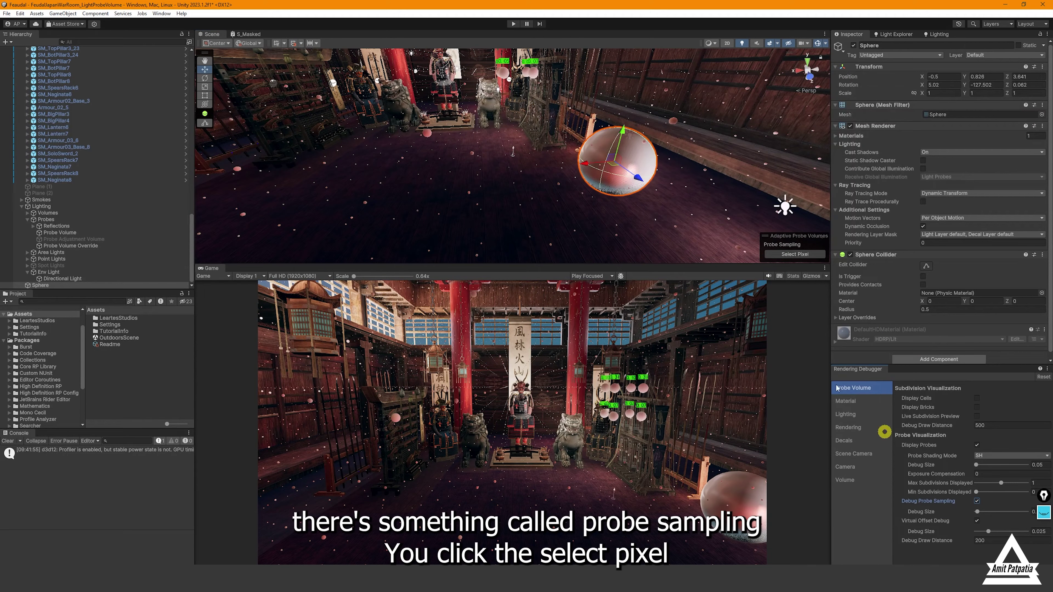
left_click(799, 255)
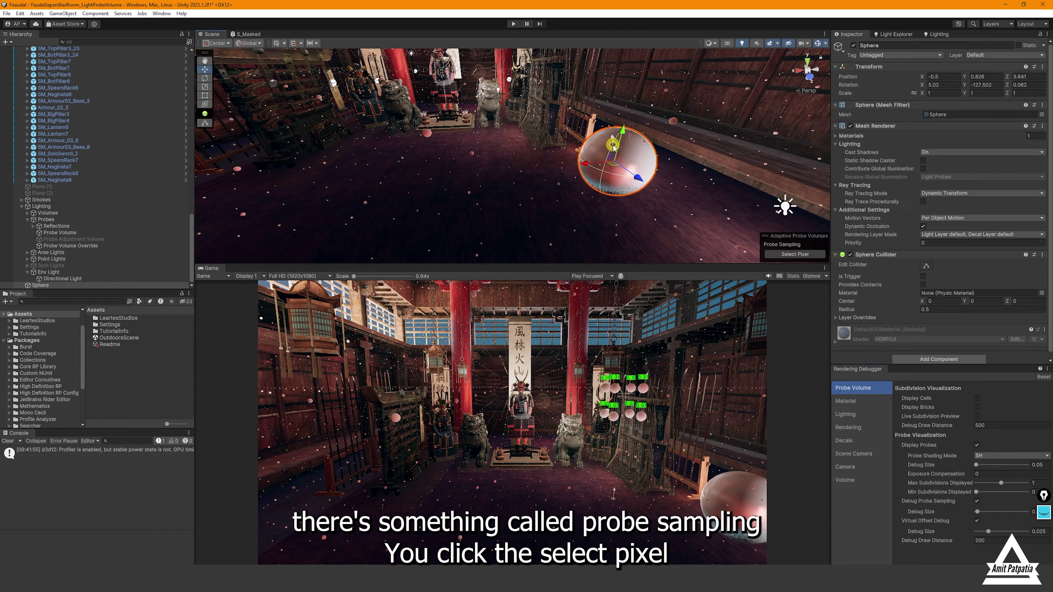
mouse_move(629, 159)
right_mouse_down()
mouse_move(625, 145)
mouse_move(613, 159)
mouse_move(626, 141)
right_mouse_up()
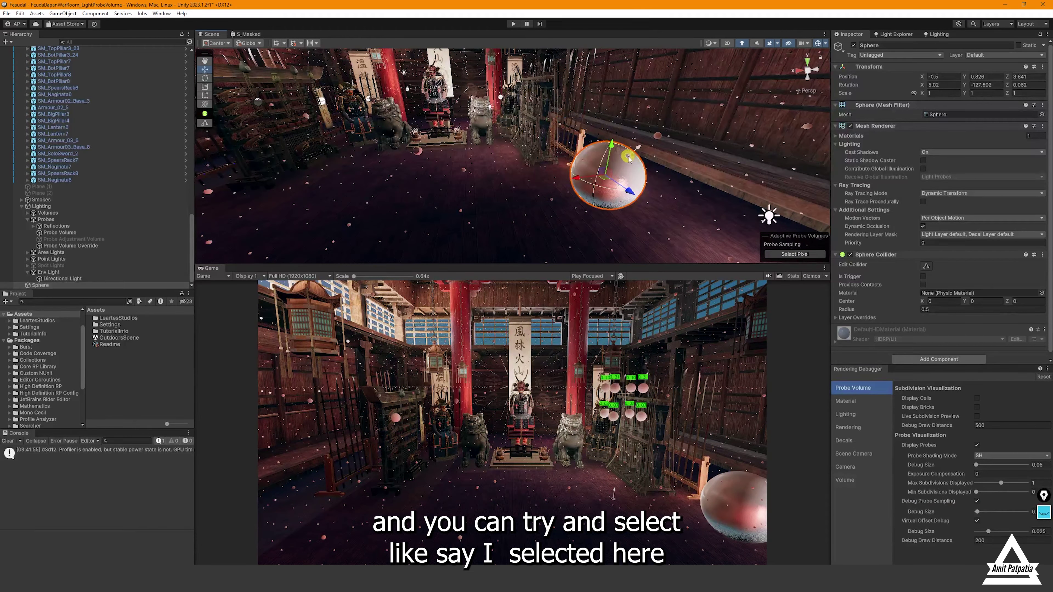
left_click(590, 157)
left_click(601, 144)
Collapse the Meshes group and set the Probe Volume Override's Normal Bias to 0.359 and View Bias to 0.073
right_click_drag(614, 141, 224, 237)
scroll(155, 251, "up", 5)
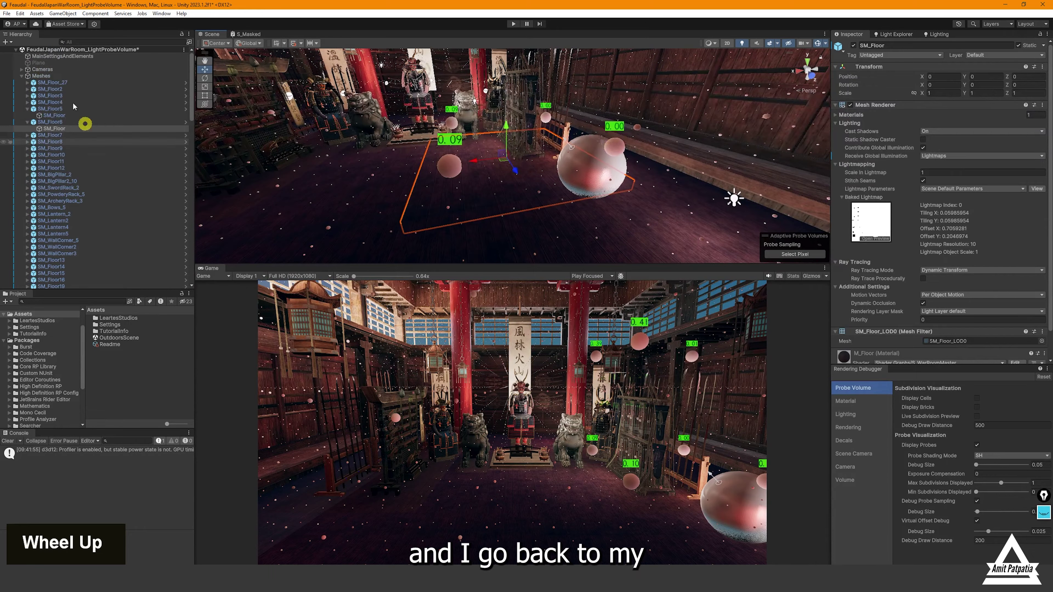
left_click(22, 76)
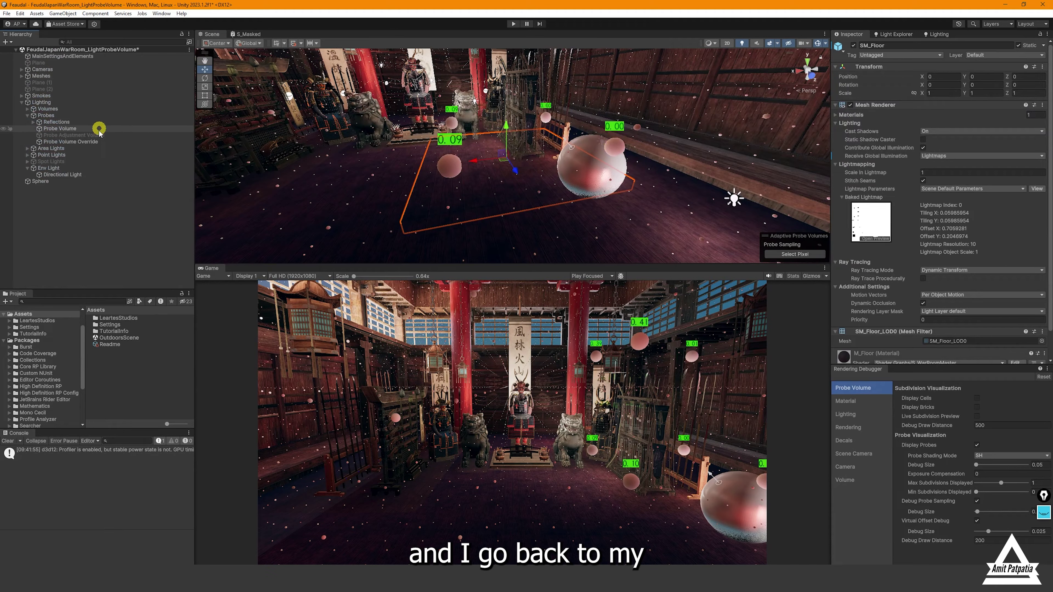
left_click(89, 142)
right_click_drag(609, 172, 542, 105)
key("w")
key("d")
key("a")
key("s")
key("w")
key("a")
left_click_drag(946, 164, 878, 194)
Examine the weights of the probes sampled around the sphere from several angles
right_click_drag(830, 198, 462, 153)
key("w")
key("a")
key("a")
key("d")
key("s")
key("a")
key("w")
key("a")
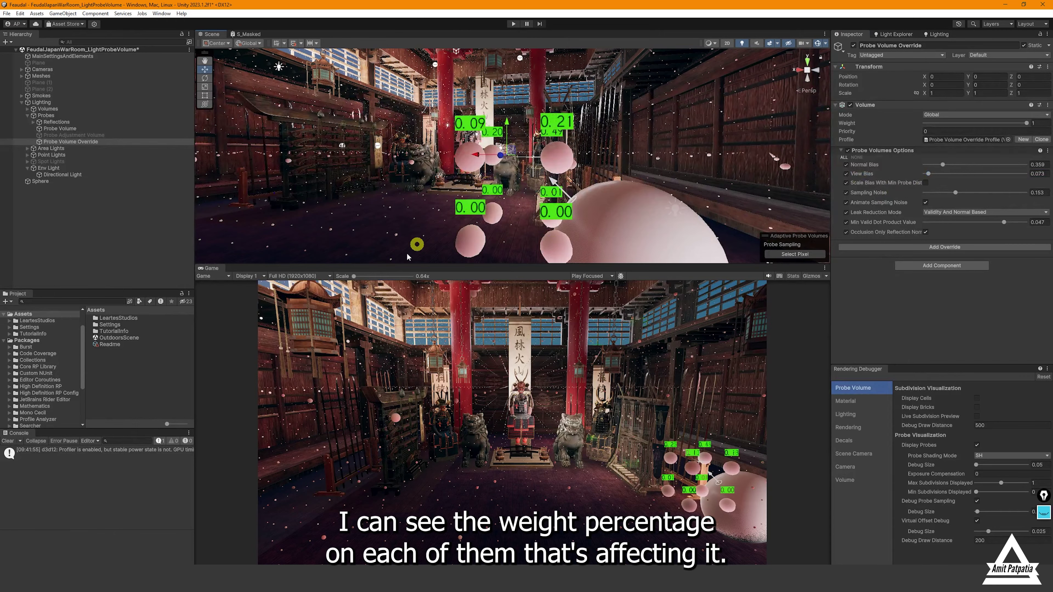
Deactivate the Probe Volume Override and check the probe weights around the sphere
key("alt+shift+a")
right_click_drag(406, 174, 429, 195)
key("a")
Set the Probe Volume Override's Normal Bias to 1.722 and View Bias to 0.547, and reactivate the object
left_click(76, 135)
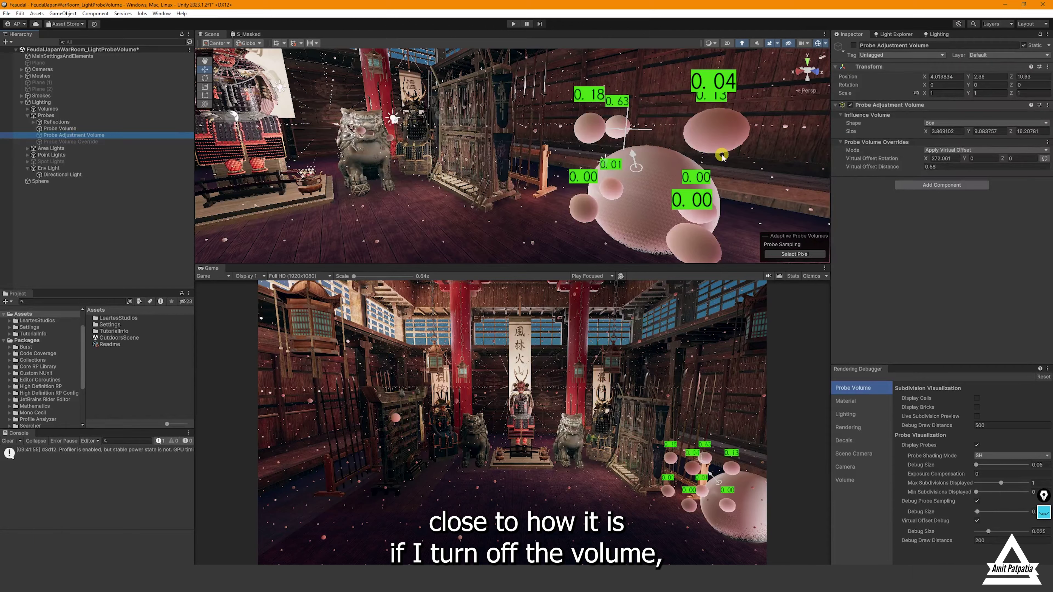
left_click(102, 142)
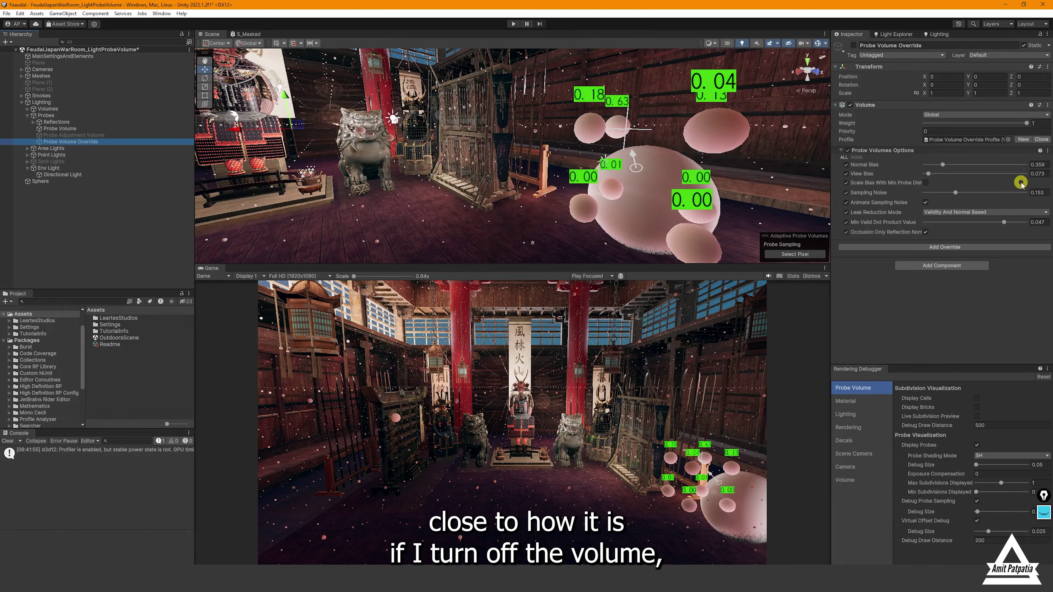
left_click_drag(1003, 172, 1006, 173)
double_click(1010, 166)
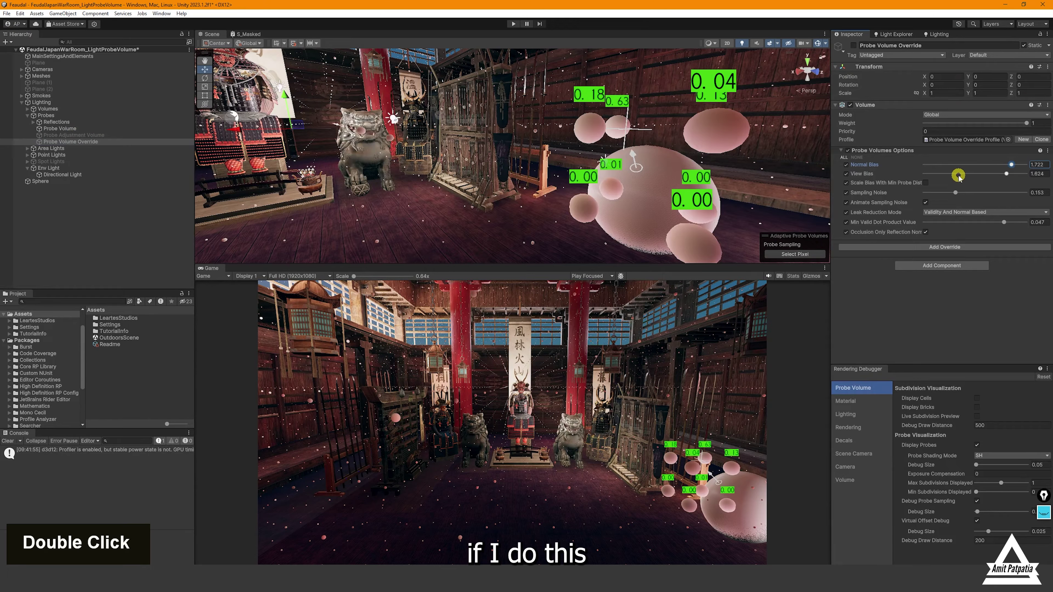
left_click(120, 141)
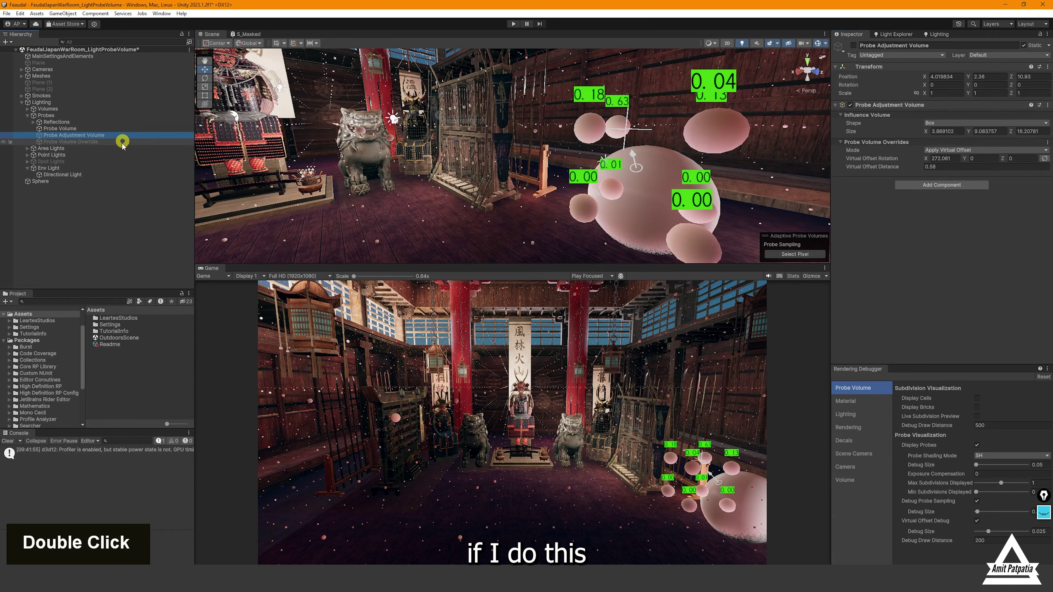
key("alt+shift+a")
key("alt+shift+a")
Inspect which probes the sphere samples with the override active, viewing it from both a distance and close up
right_click_drag(396, 133, 662, 170)
key("d")
key("a")
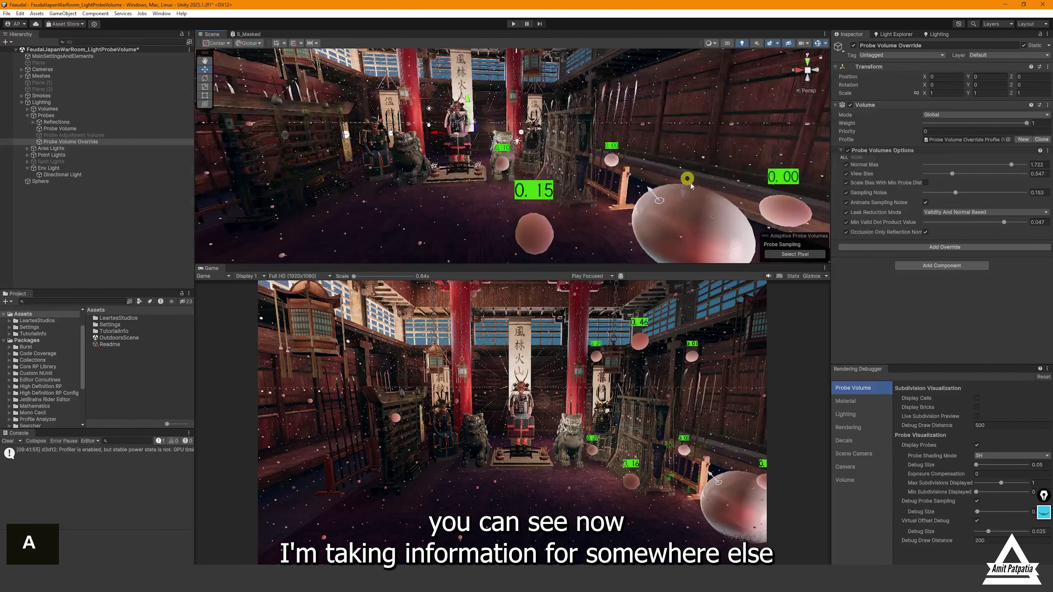
key("w")
right_click_drag(571, 193, 625, 200)
key("d")
key("a")
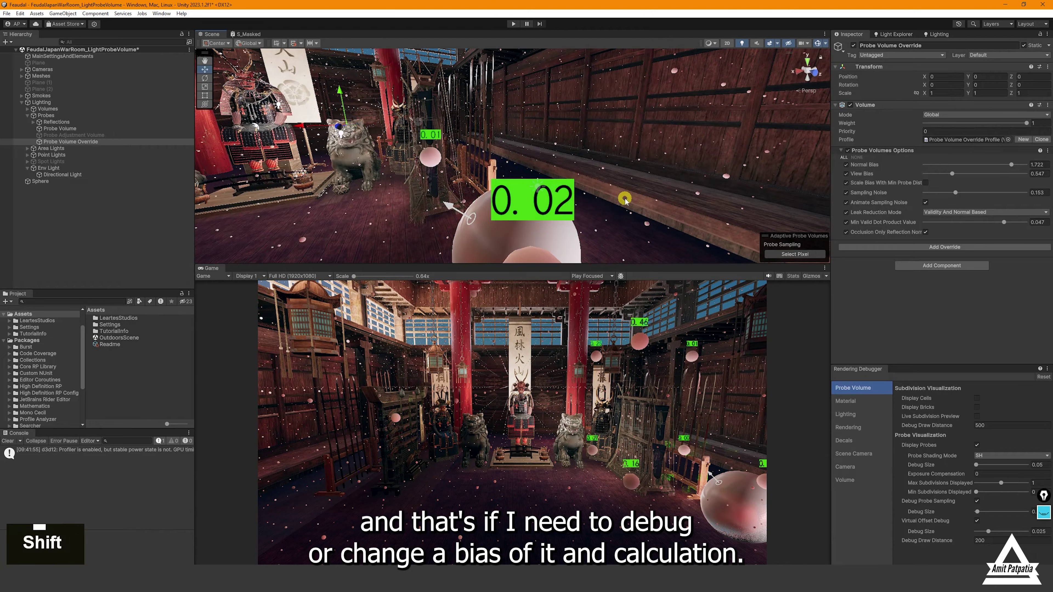
Toggle the Probe Volume Override on and off repeatedly to compare the sphere's shading and sampled probes
key("alt+shift+a")
key("alt+shift+a")
key("alt+shift+a")
key("alt+shift+a")
key("alt+shift+a")
key("alt+shift+a")
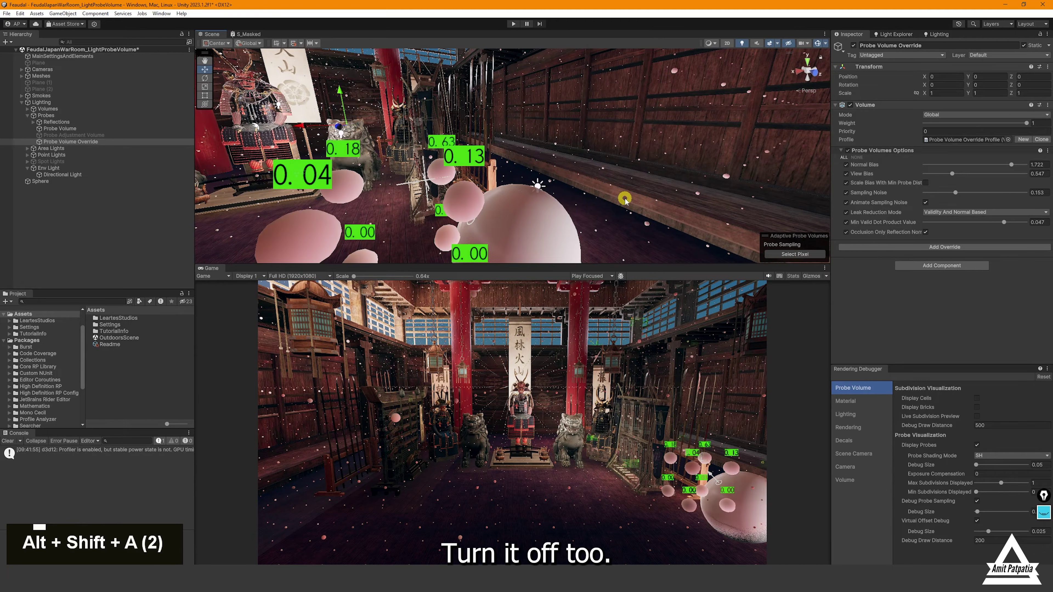
key("alt+shift+a")
key("alt+shift+a")
key("alt+shift+a")
key("alt+shift+a")
key("alt+shift+a")
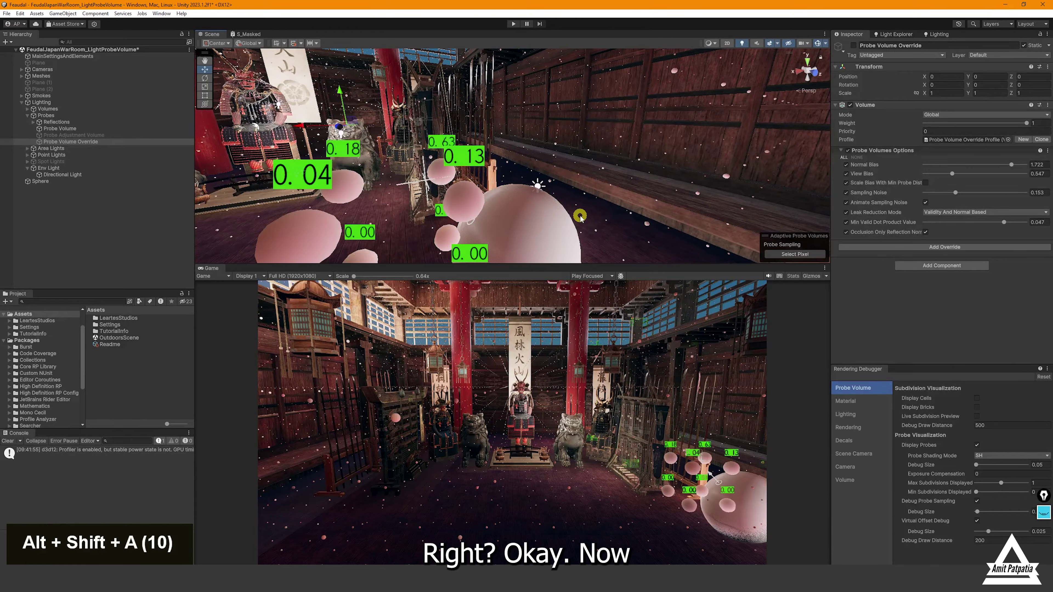
key("alt+shift+a")
Deactivate the Probe Volume Override and clear the selection
right_click_drag(580, 217, 518, 183)
key("s")
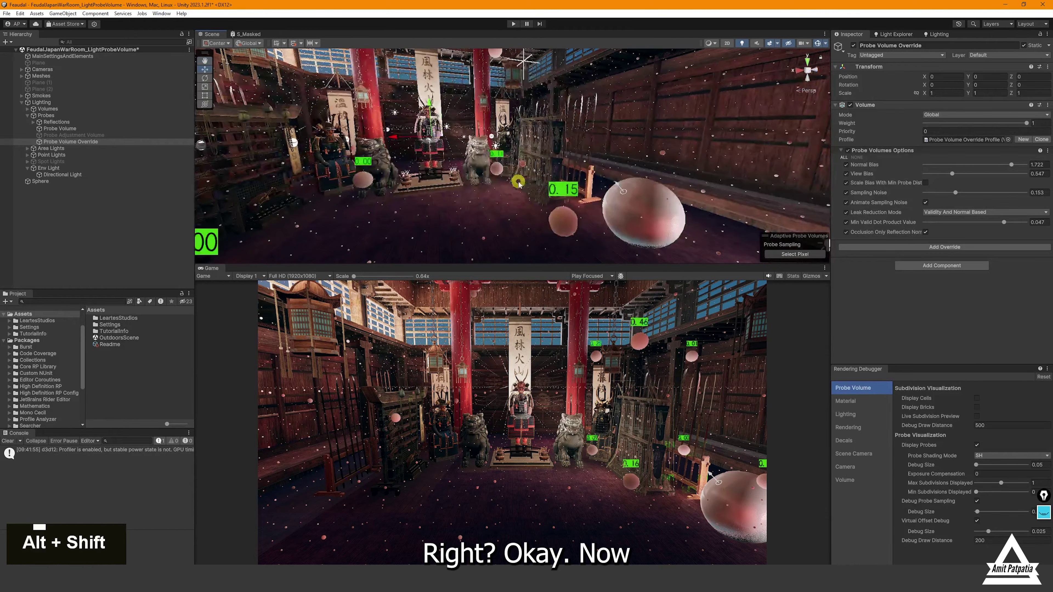
key("alt+shift+a")
left_click(144, 188)
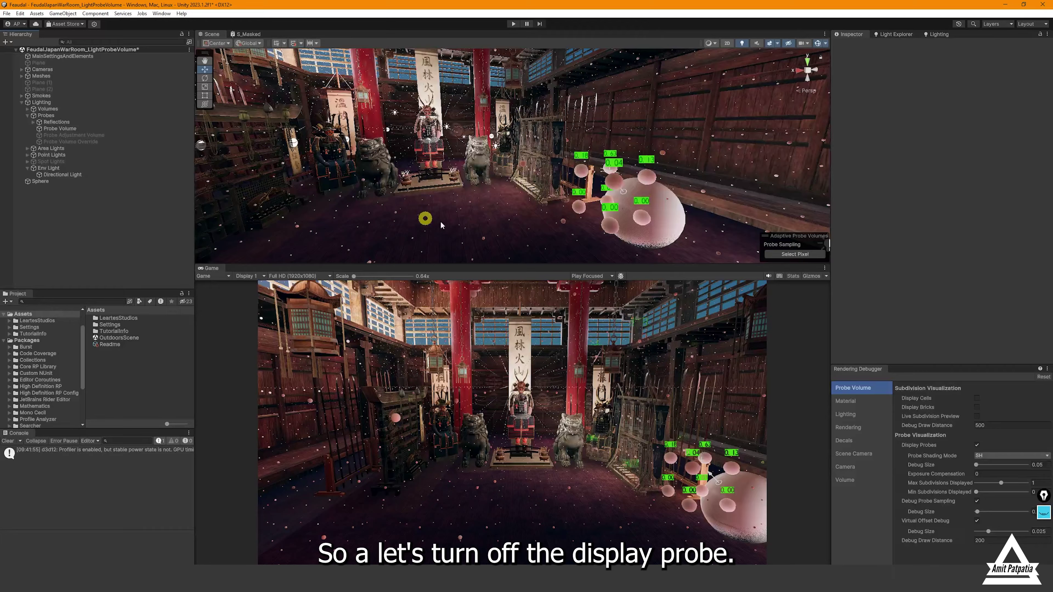
Turn off Display Probes, Virtual Offset Debug and Debug Probe Sampling in the Rendering Debugger
right_click_drag(441, 225, 445, 189)
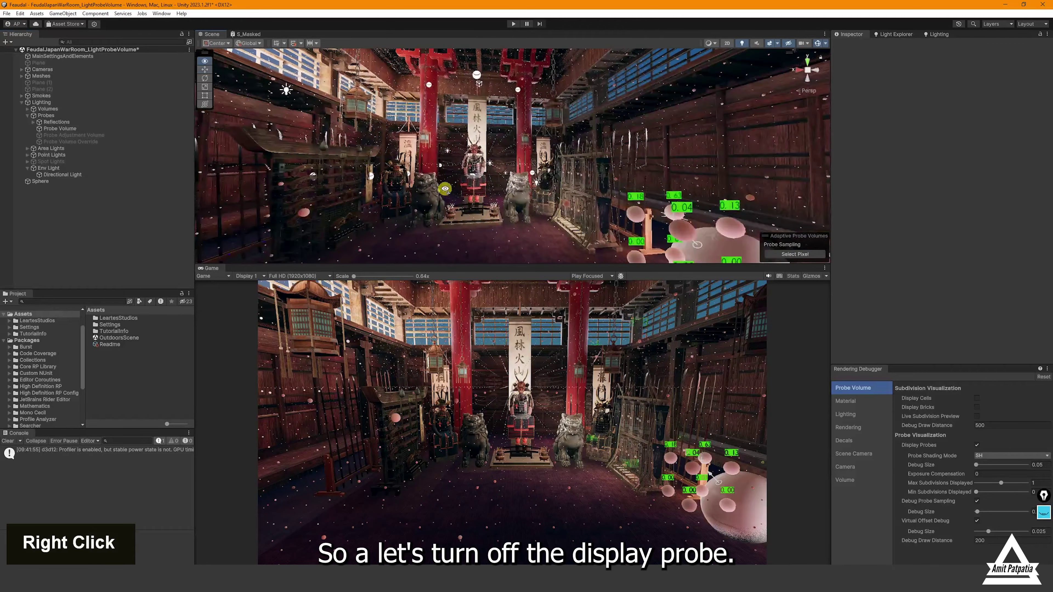
left_click(977, 445)
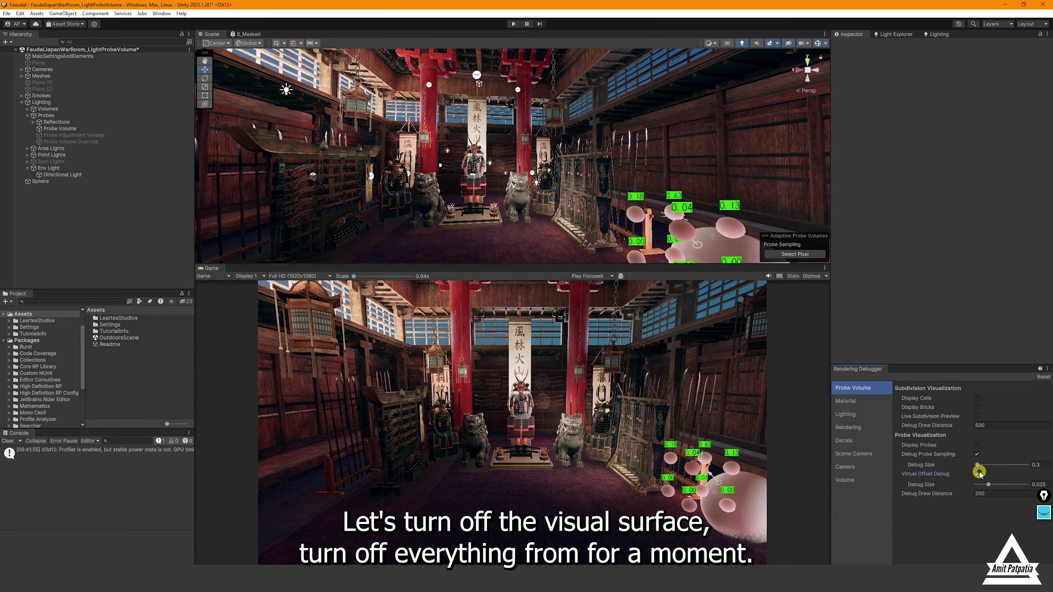
double_click(977, 454)
Select the SM_Floor mesh inside SM_Floor5 in the scene to show its Mesh Renderer lighting settings
key("s")
right_click_drag(466, 144, 372, 158)
key("w")
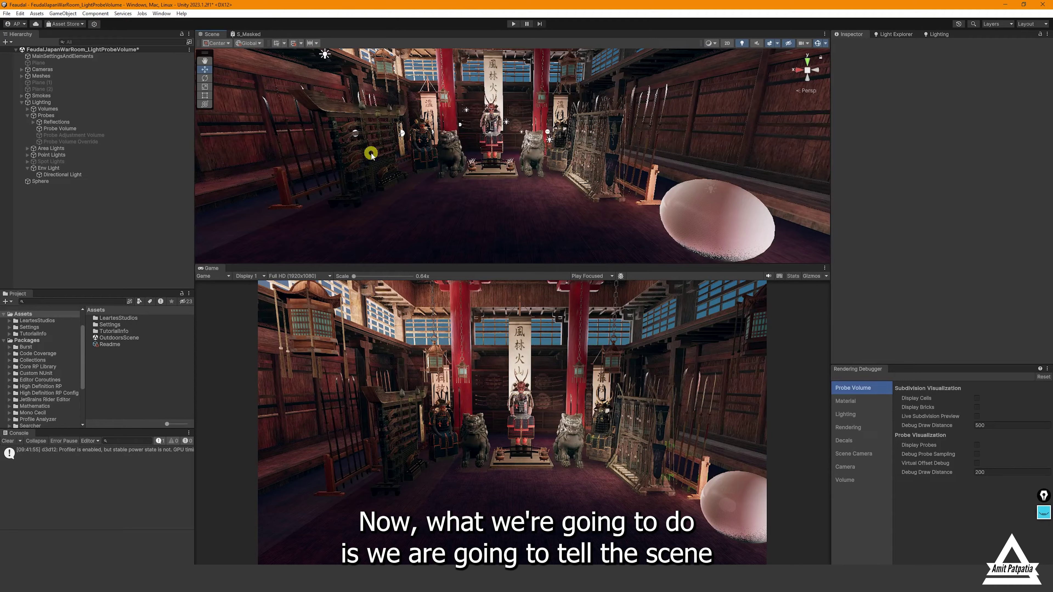
left_click(471, 198)
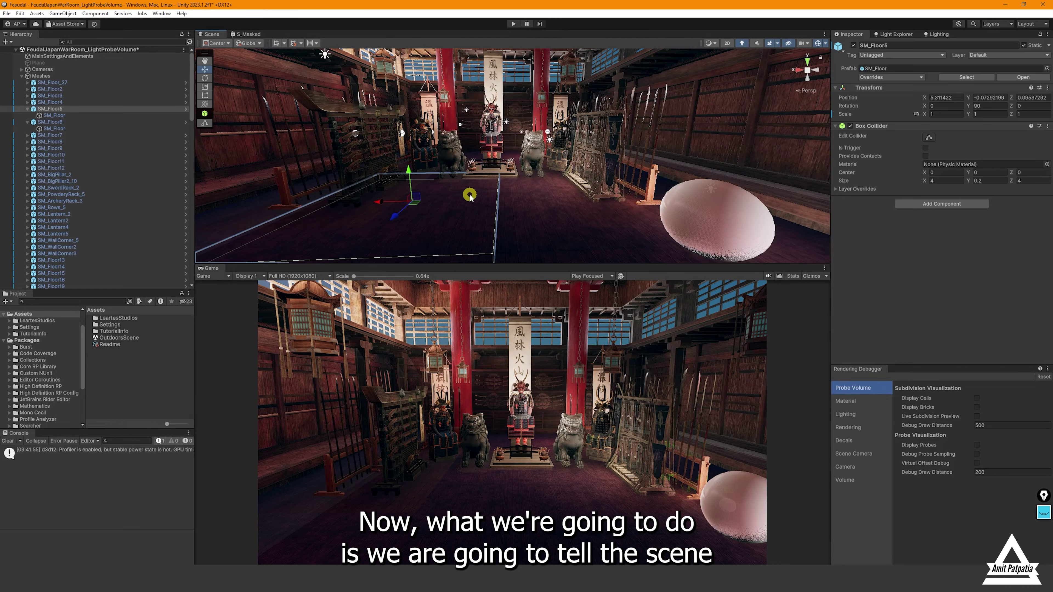
left_click(486, 198)
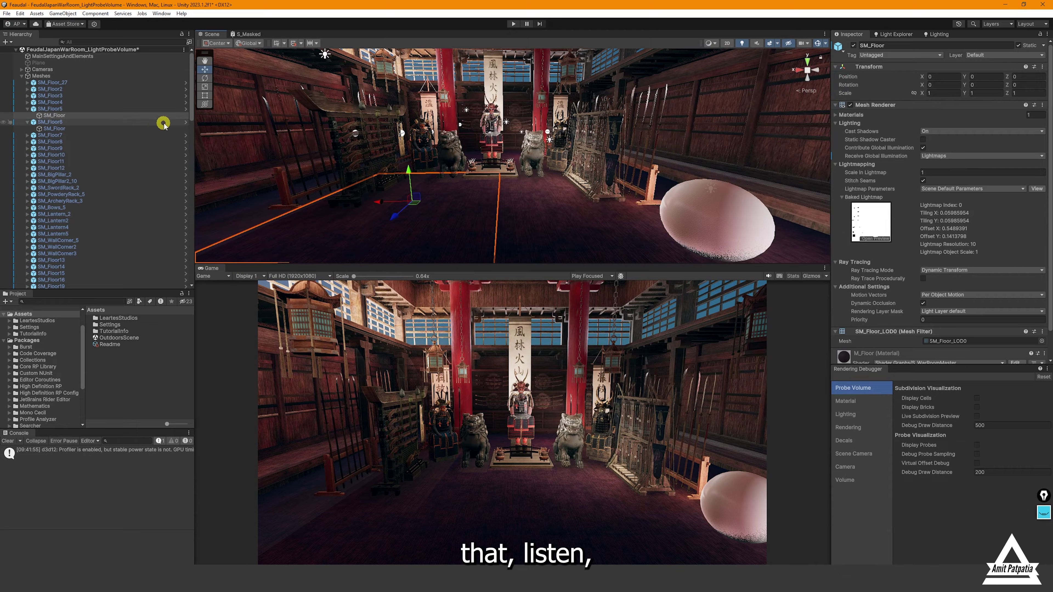
Filter the Hierarchy objects by "SM_"
type("SN")
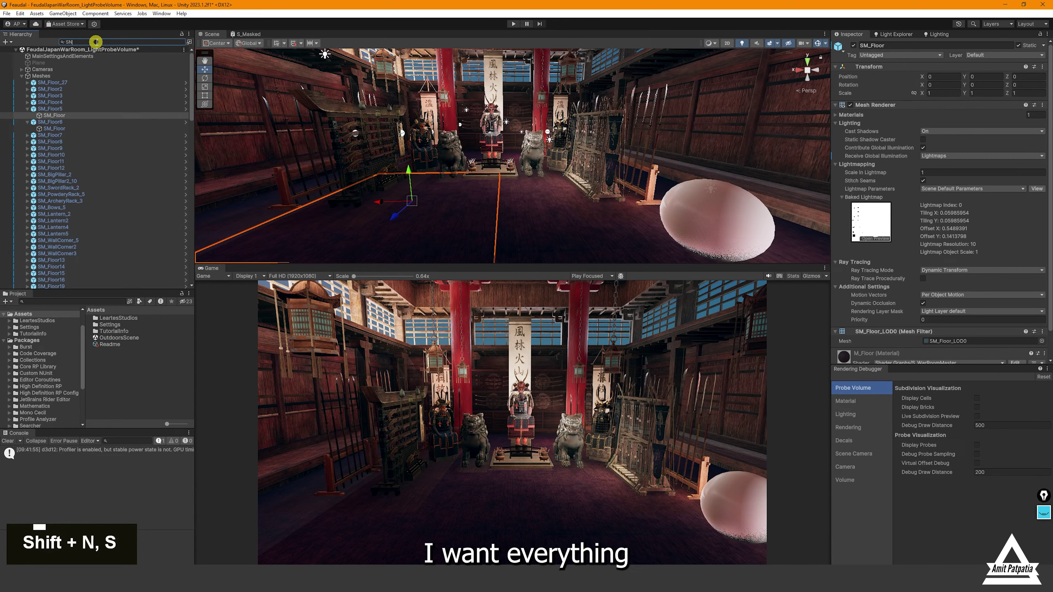
key("BackSpace")
type("M")
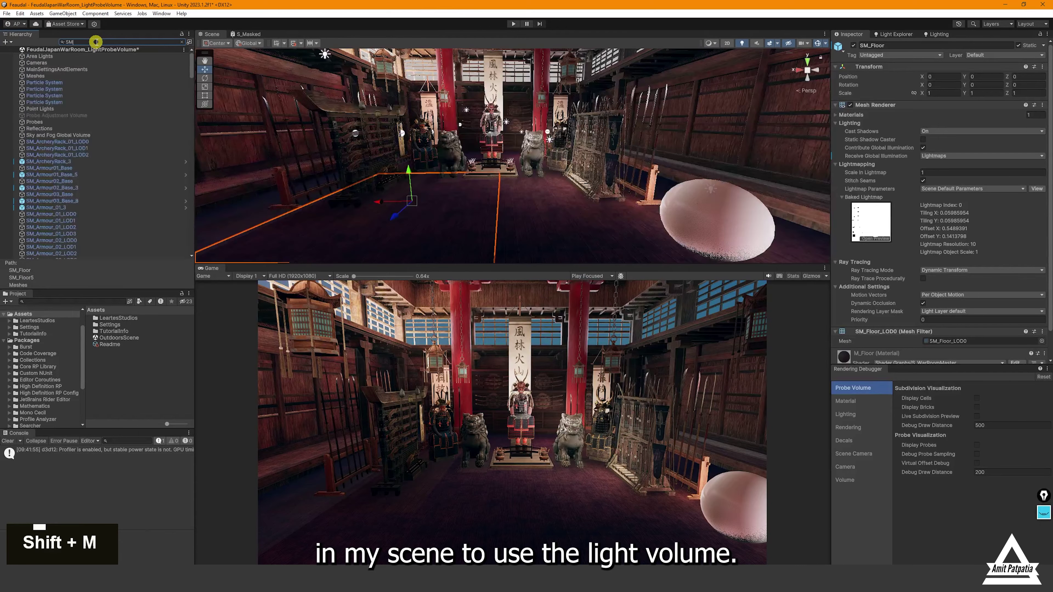
type("_")
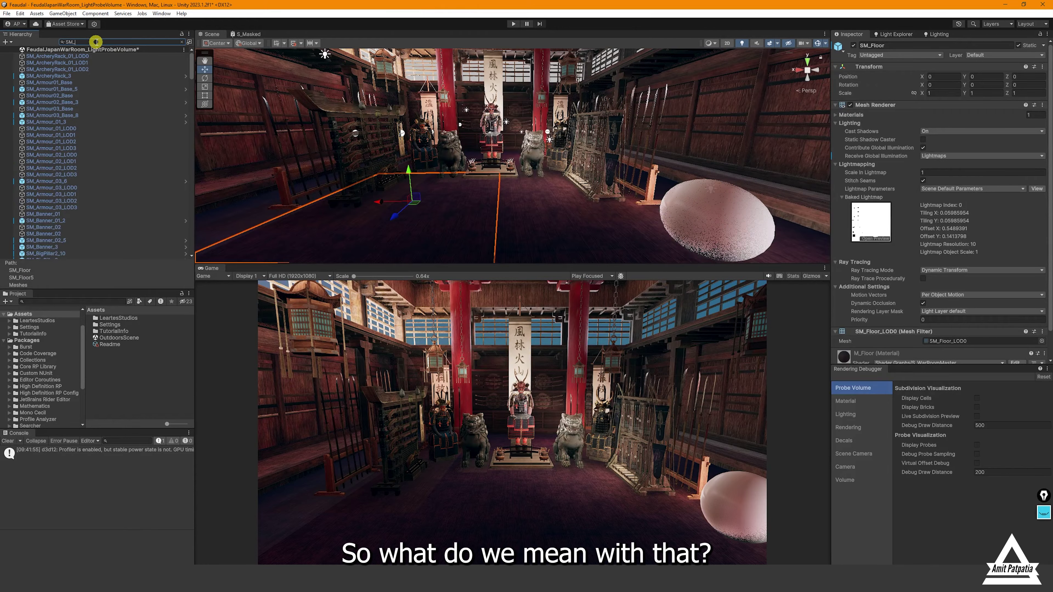
Select the SM_ArcheryRack_01, armour base, SM_Armour_01 to 03 LOD and SM_Banner_01 to 03 meshes, leaving out their parent prefabs
scroll(35, 114, "up", 2)
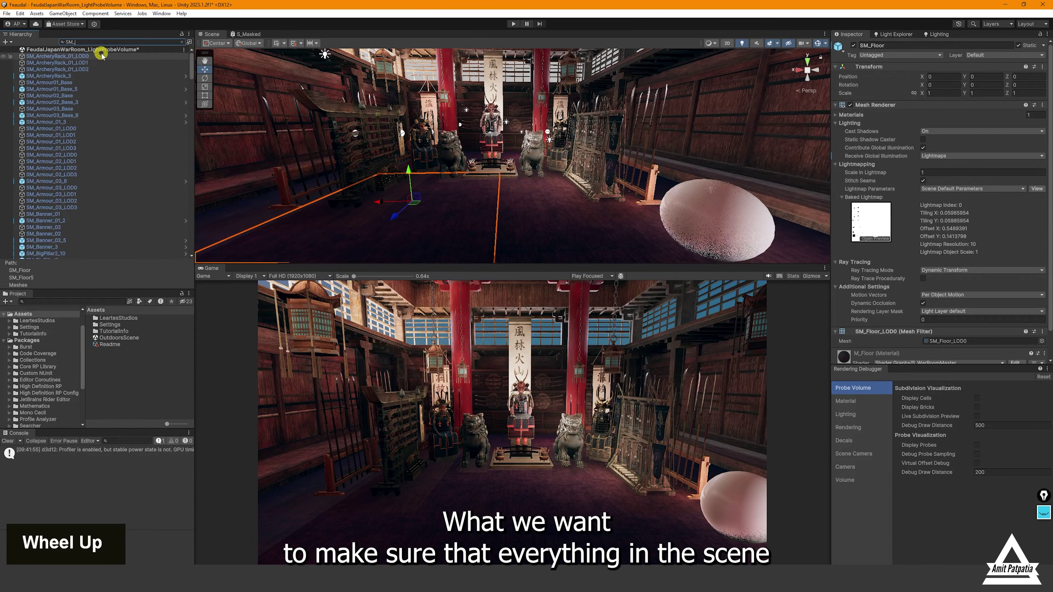
left_click(75, 57)
left_click(73, 69, "shift")
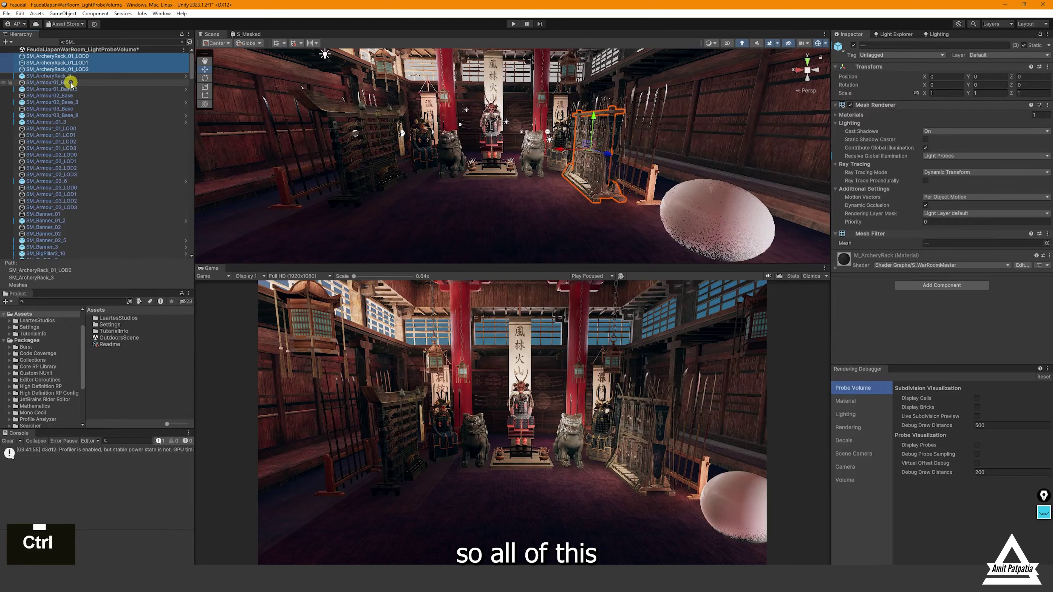
left_click(70, 83, "ctrl")
left_click(68, 96, "ctrl")
left_click(66, 109, "ctrl")
left_click(63, 129, "ctrl")
left_click(68, 174, "shift")
left_click(69, 188, "ctrl")
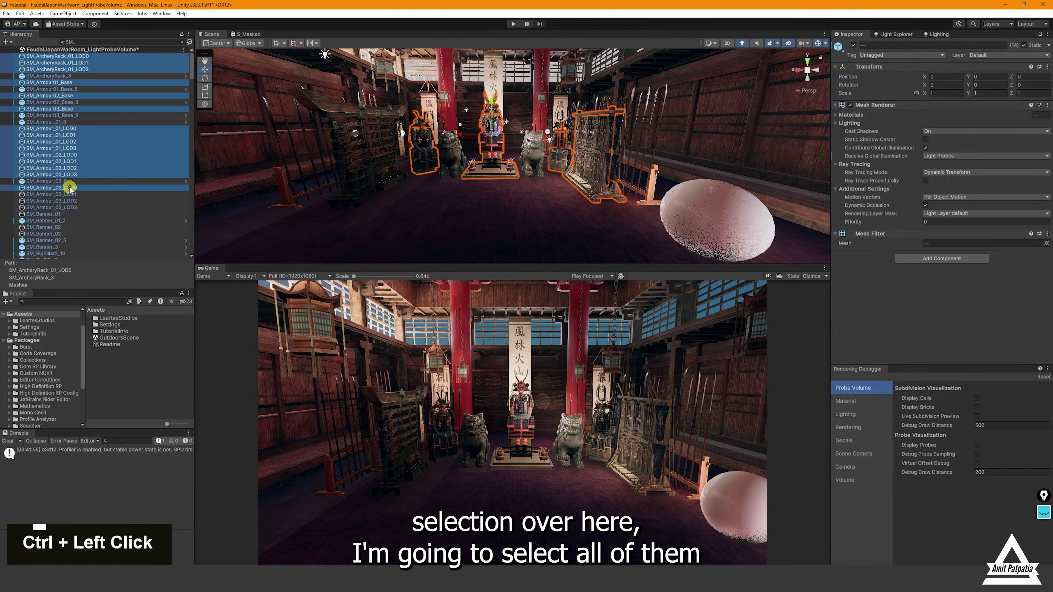
left_click(63, 214, "shift")
left_click(58, 234, "ctrl")
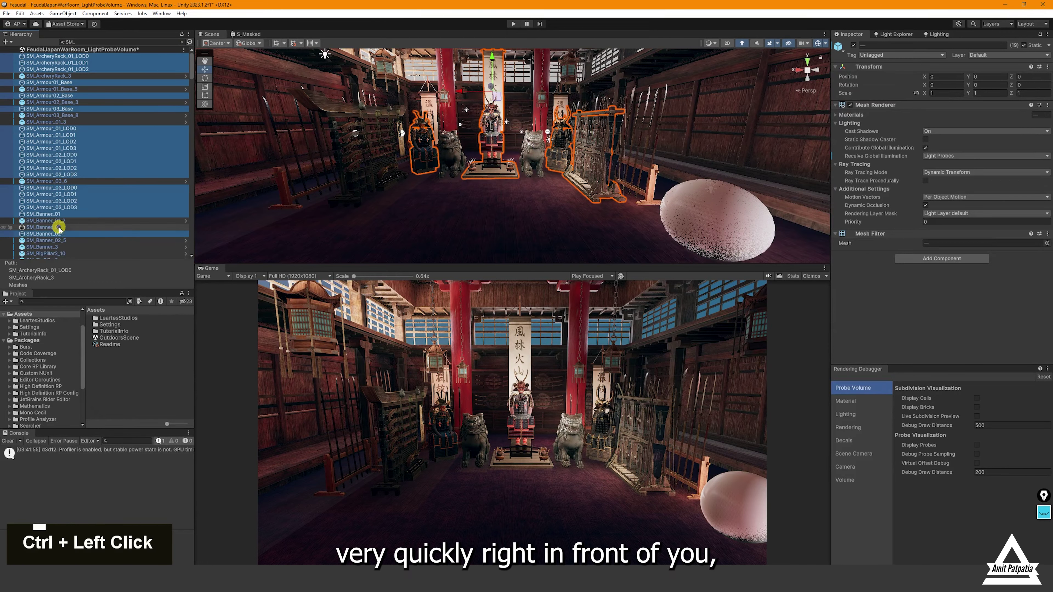
left_click(59, 228, "ctrl")
Add all SM_BigPillar_01 LOD meshes to the current selection without including the parent prefabs
scroll(89, 171, "down", 6)
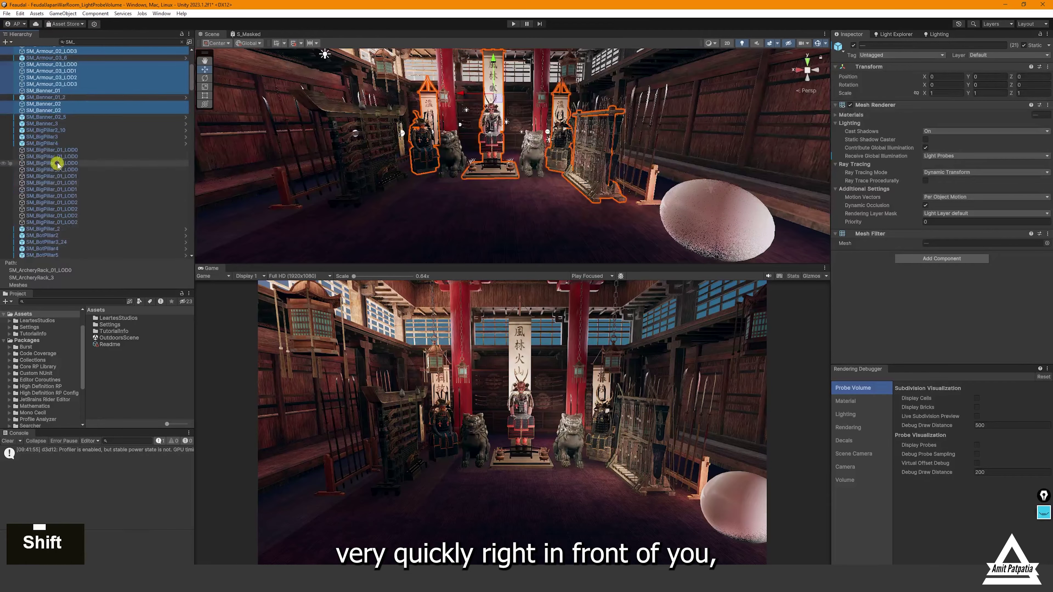
left_click(52, 149, "shift")
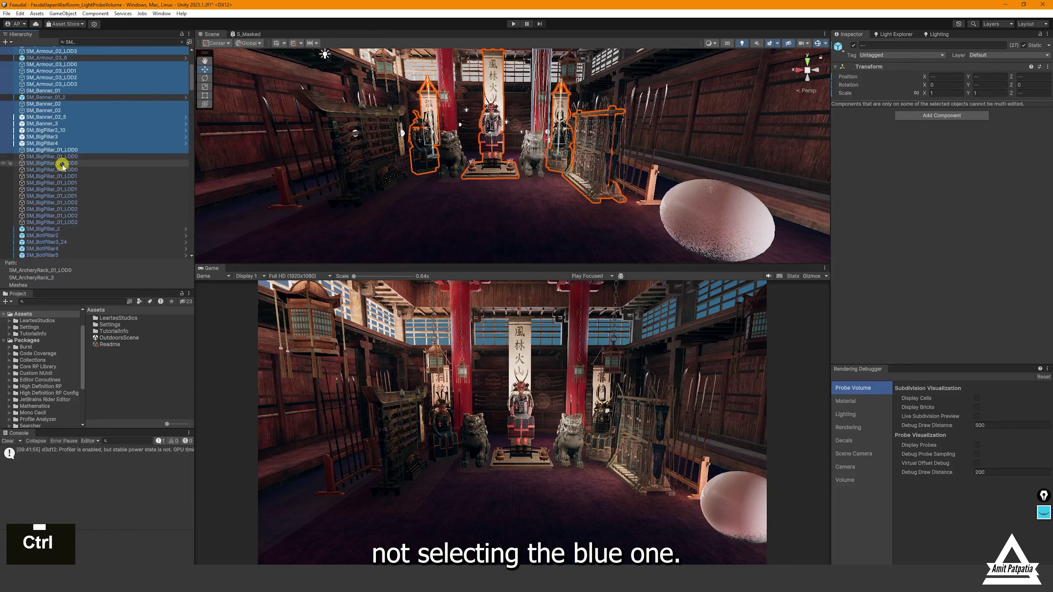
key("ctrl+z")
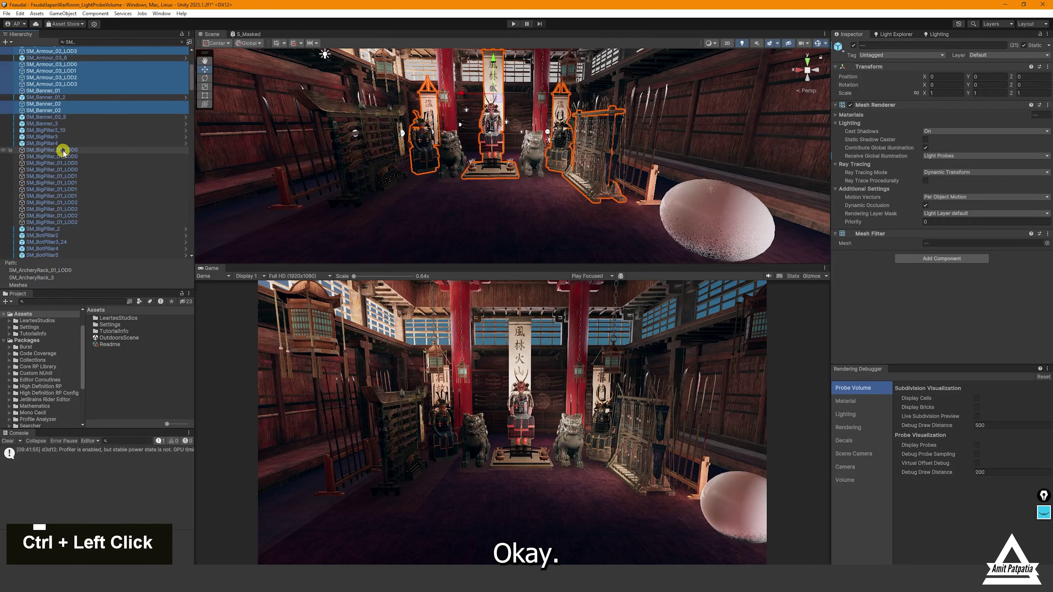
left_click(63, 153, "ctrl")
left_click(74, 223, "shift")
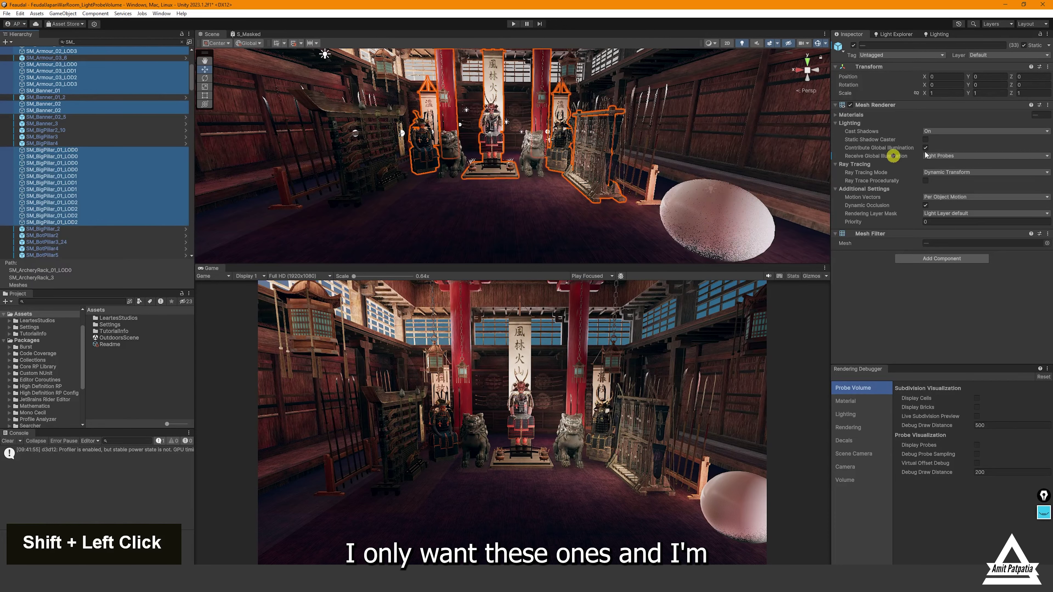
Try Lightmaps as the Receive Global Illumination source for the selected rack, armour, banner and big pillar meshes
left_click(986, 157)
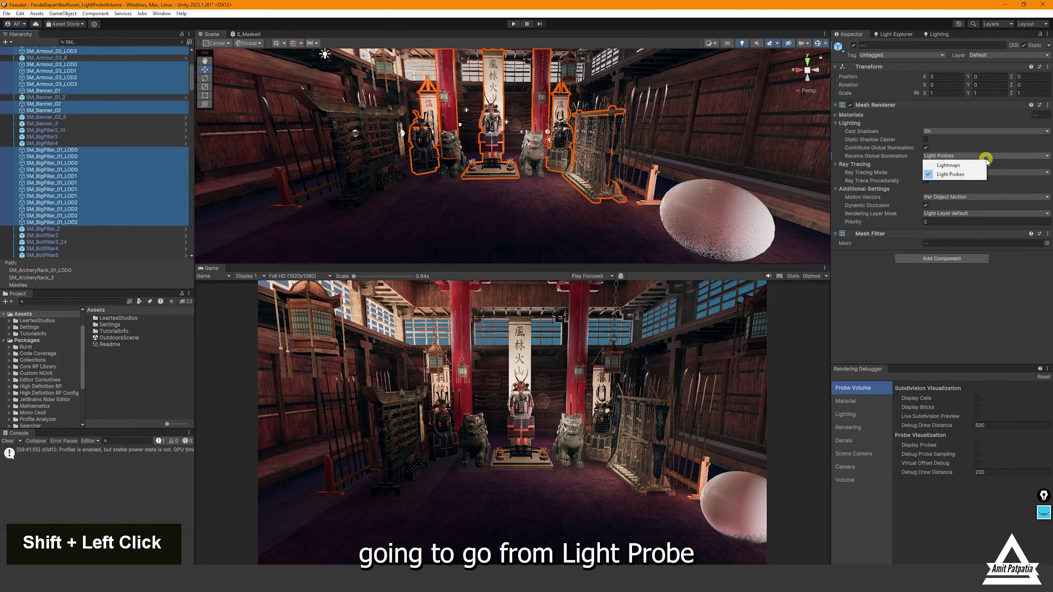
left_click(973, 166)
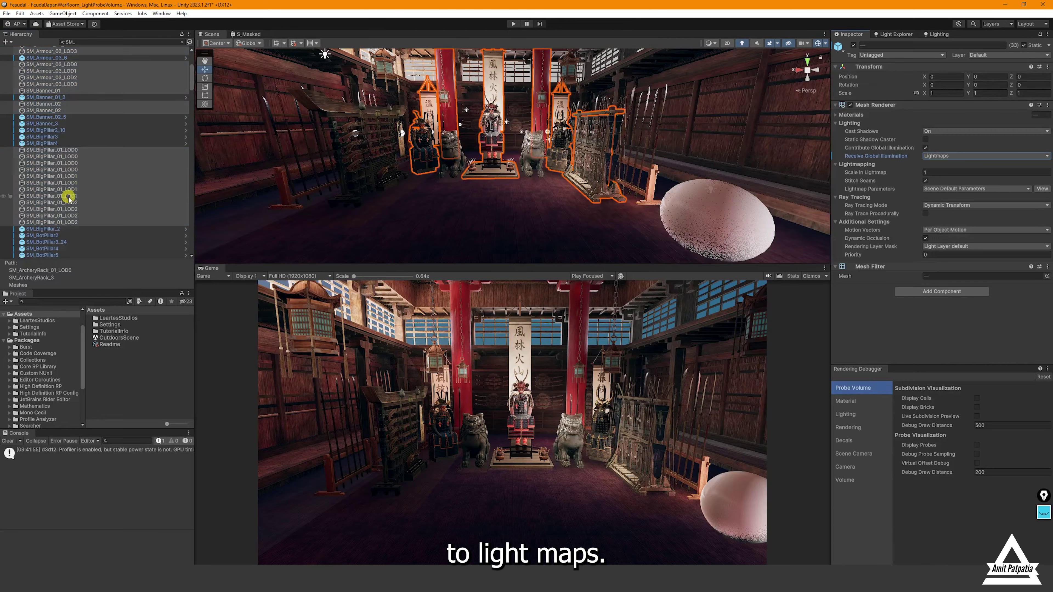
Select the SM_BottomPillar and SM_Bows_01 LOD meshes and set their Receive Global Illumination to Light Probes
scroll(68, 198, "down", 4)
left_click(72, 227)
scroll(72, 227, "down", 10)
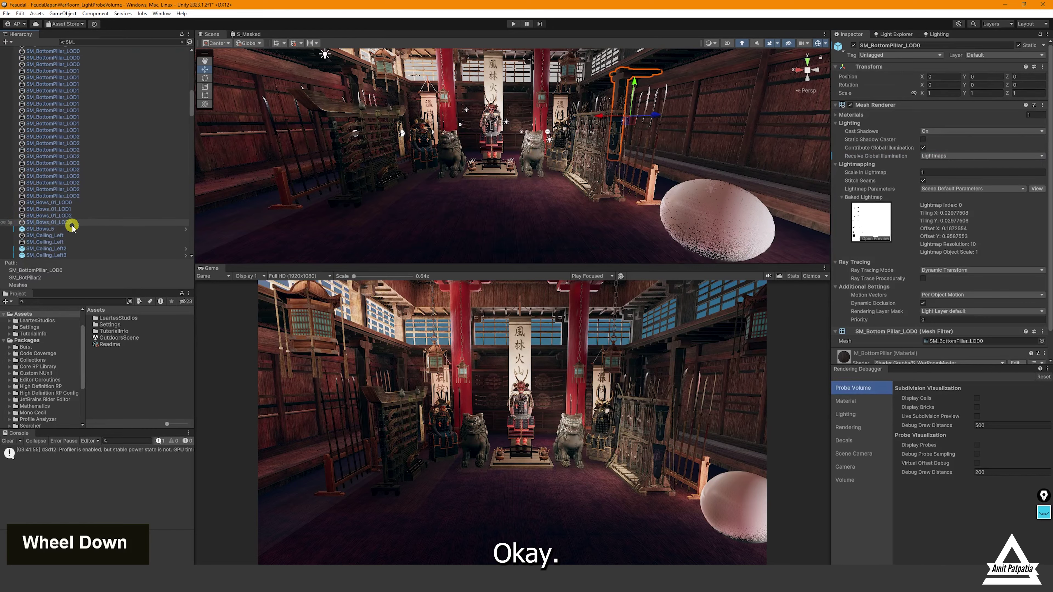
left_click(71, 223, "shift")
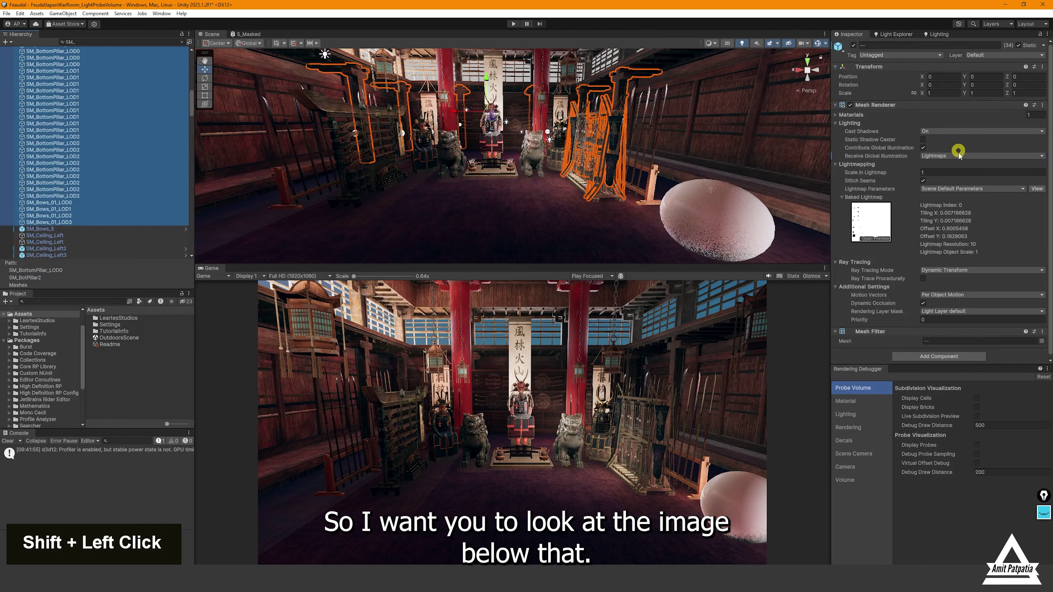
scroll(68, 166, "up", 6)
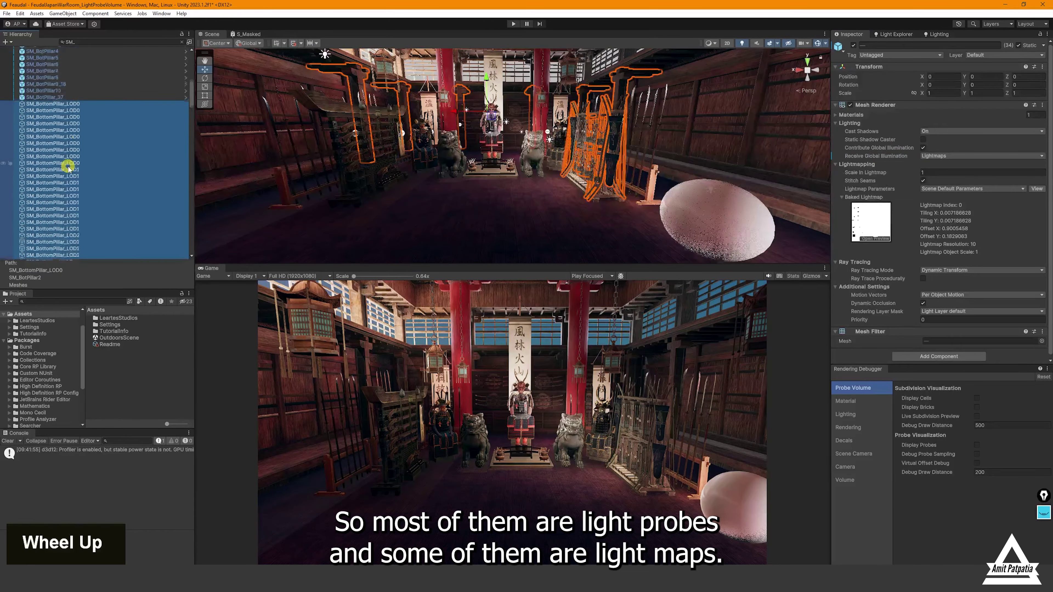
scroll(104, 174, "down", 2)
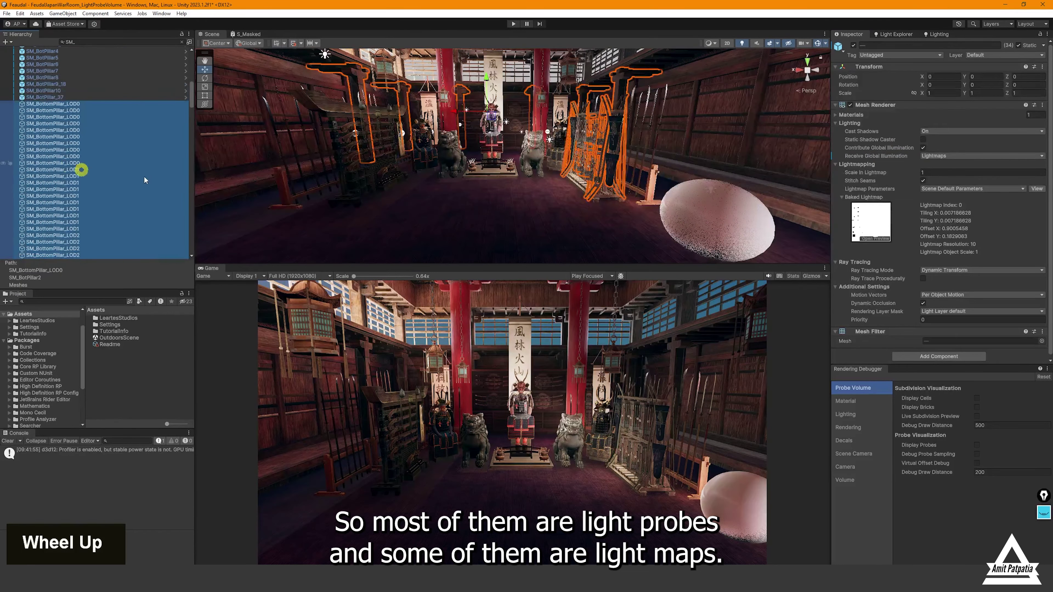
left_click(958, 156)
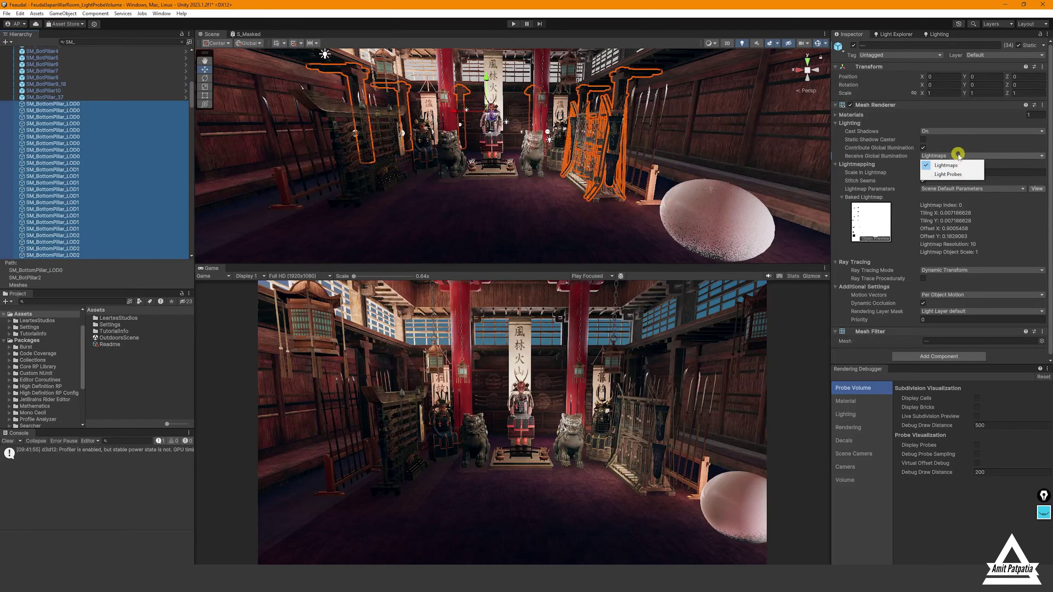
left_click(955, 174)
Undo the bottom pillar and bows lighting change and selections, returning to the rack, armour, banner and big pillar selection
scroll(110, 150, "up", 10)
scroll(104, 156, "down", 1)
scroll(104, 156, "down", 1)
key("ctrl+z")
key("ctrl+z")
key("ctrl+z")
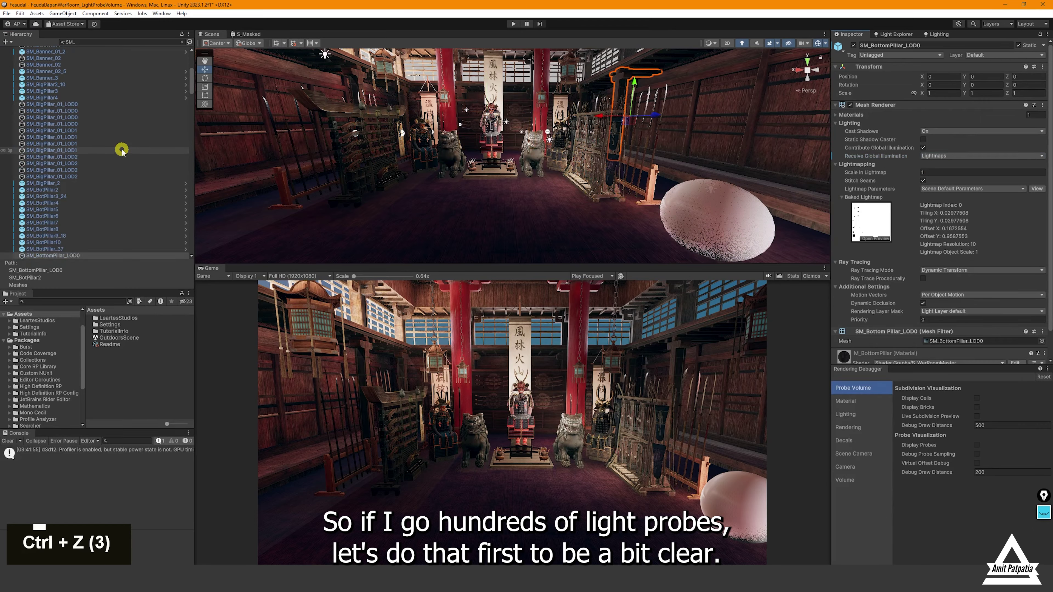
Set Receive Global Illumination to Light Probes for the selected rack, armour, banner and big pillar meshes
left_click(954, 155)
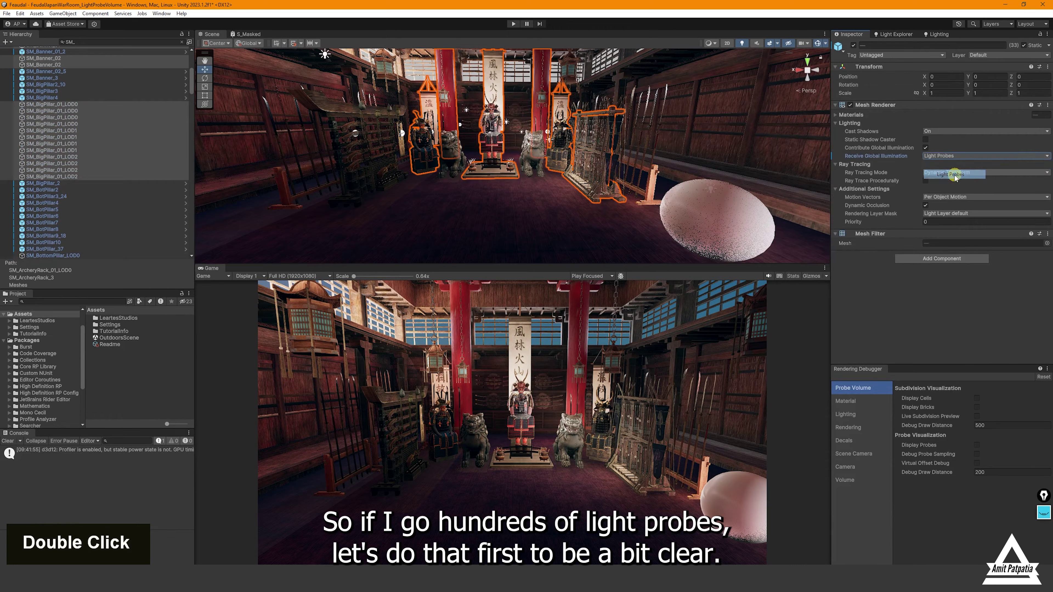
left_click(955, 174)
Make all SM_BottomPillar LOD and SM_Bows_01 LOD meshes receive global illumination from Light Probes
scroll(124, 162, "down", 5)
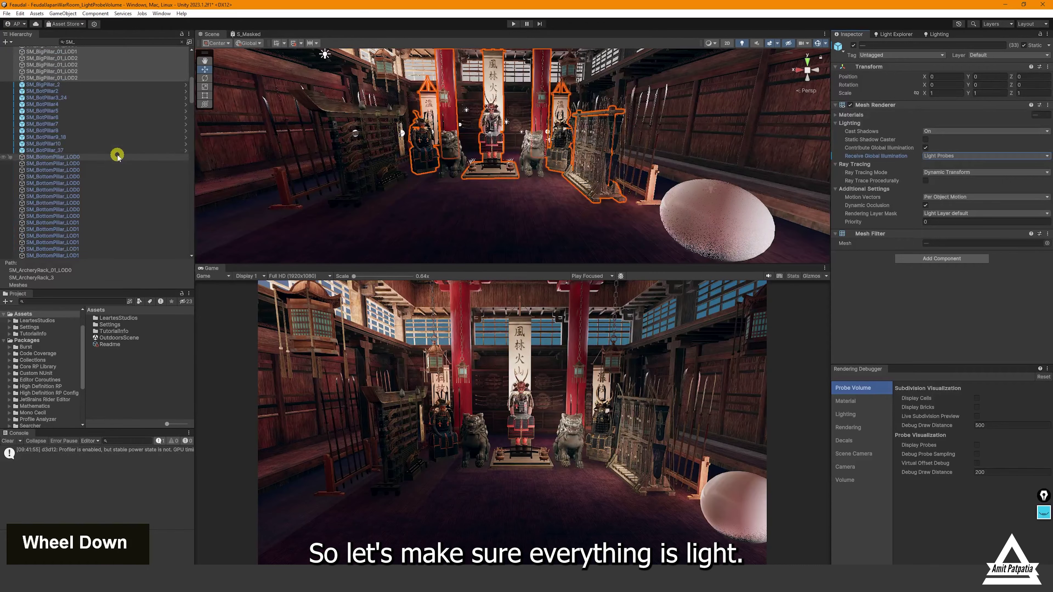
left_click(116, 156)
scroll(117, 155, "down", 5)
scroll(117, 156, "down", 5)
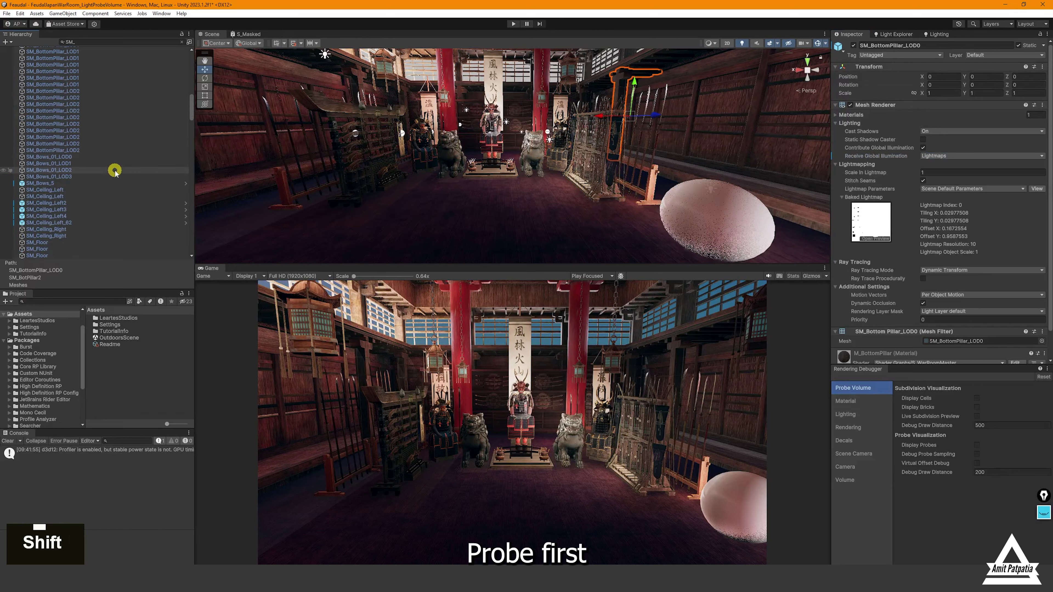
left_click(115, 170, "shift")
left_click(113, 176, "shift")
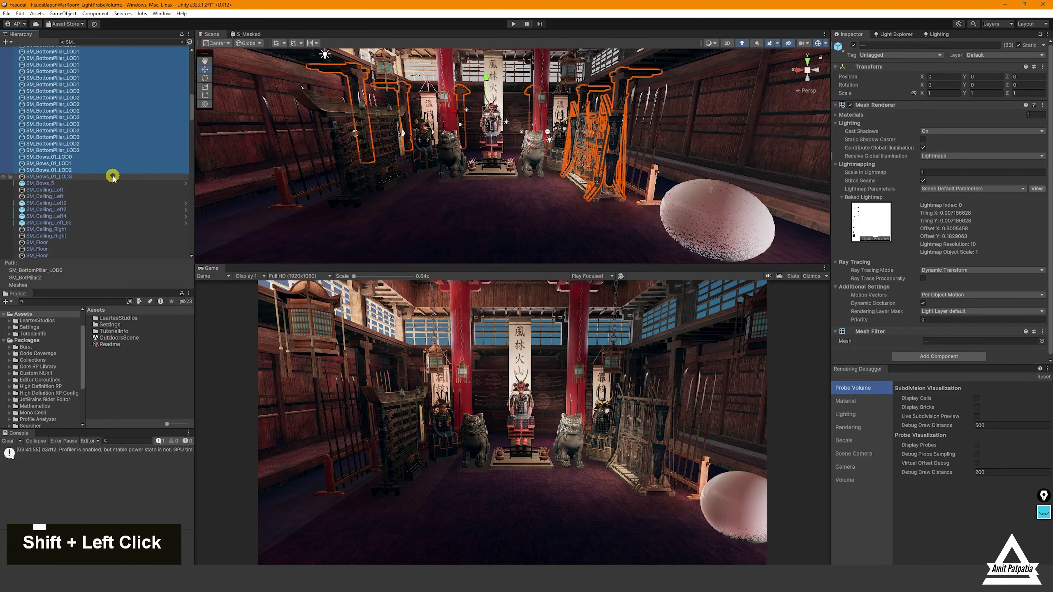
left_click(979, 156)
left_click(932, 174)
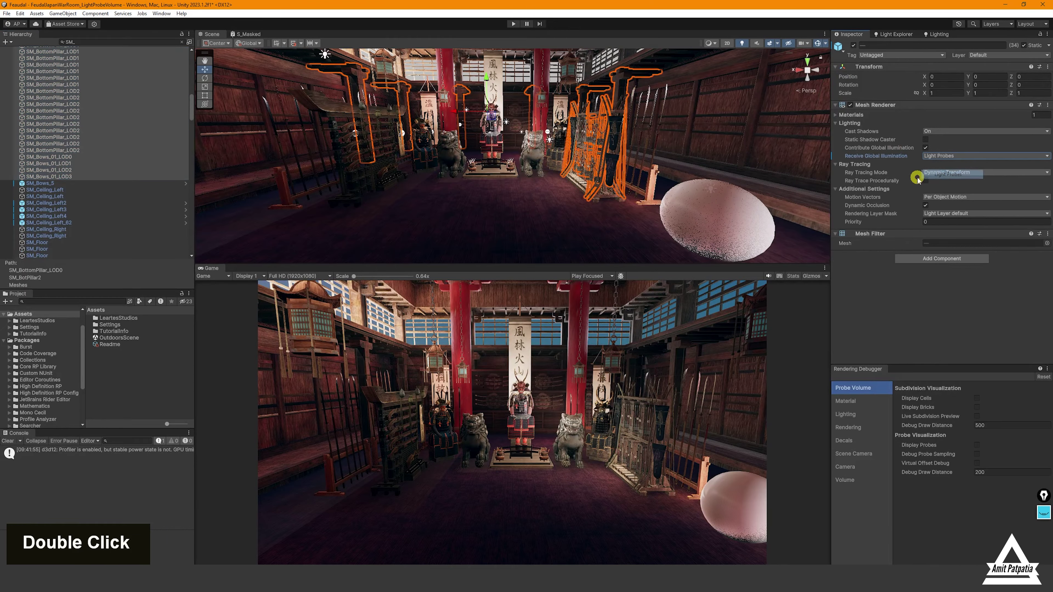
Set Receive Global Illumination to Light Probes for the two SM_Ceiling_Left meshes
left_click(68, 189)
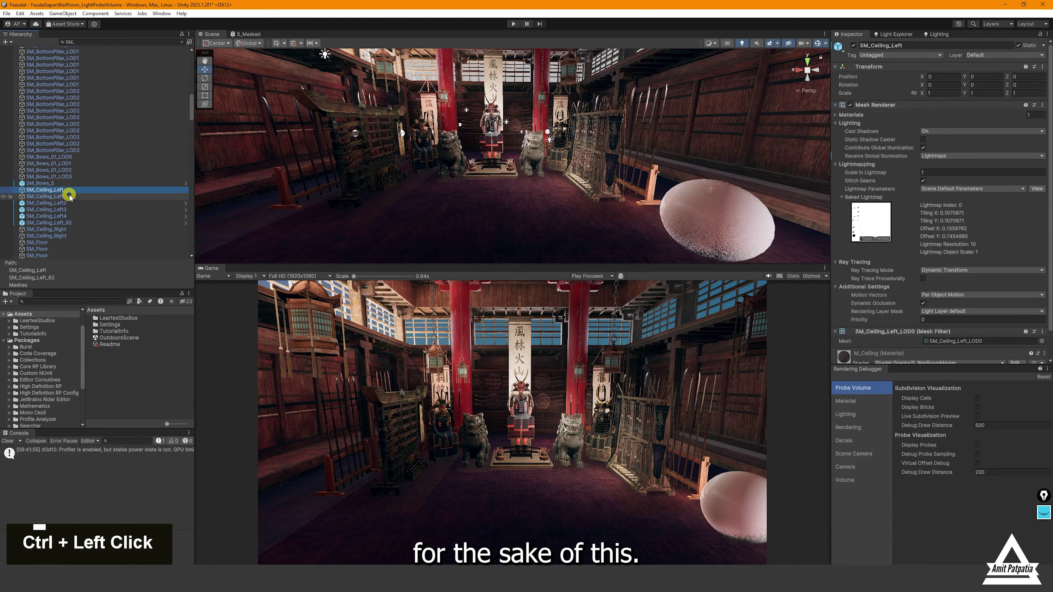
left_click(63, 196, "ctrl")
left_click(982, 157)
left_click(947, 174)
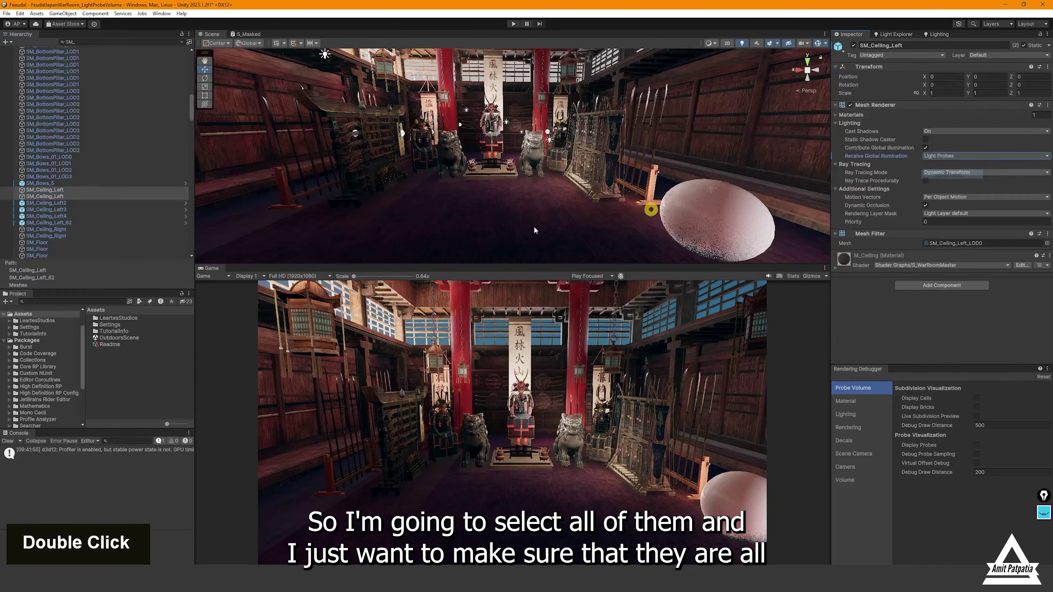
Set Receive Global Illumination to Light Probes for the SM_Ceiling_Right meshes and all SM_Floor meshes
scroll(79, 193, "down", 2)
left_click(67, 179)
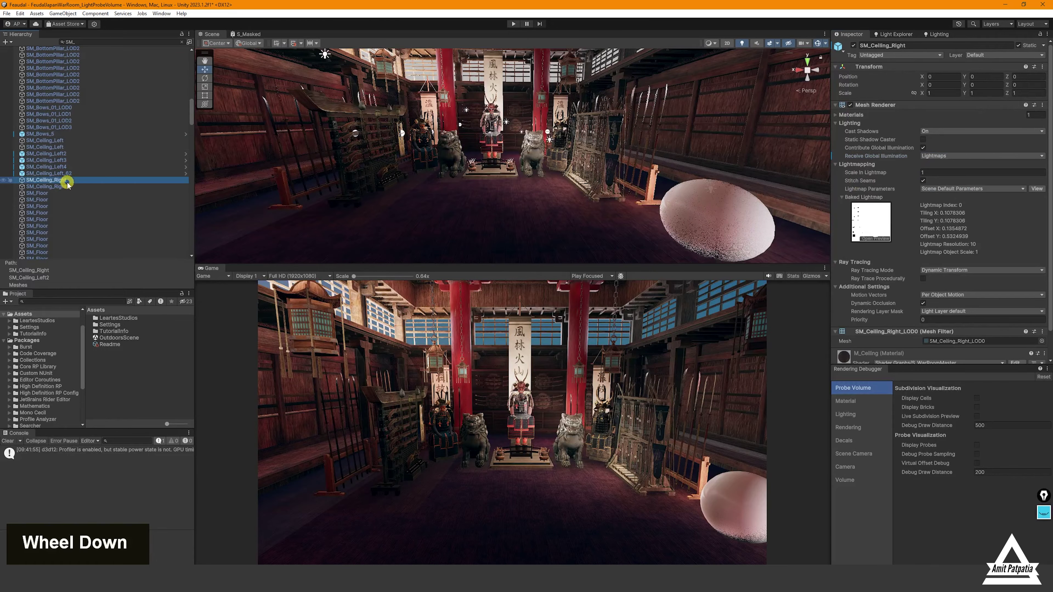
scroll(67, 183, "down", 6)
left_click(70, 195, "shift")
left_click(983, 157)
left_click(953, 174)
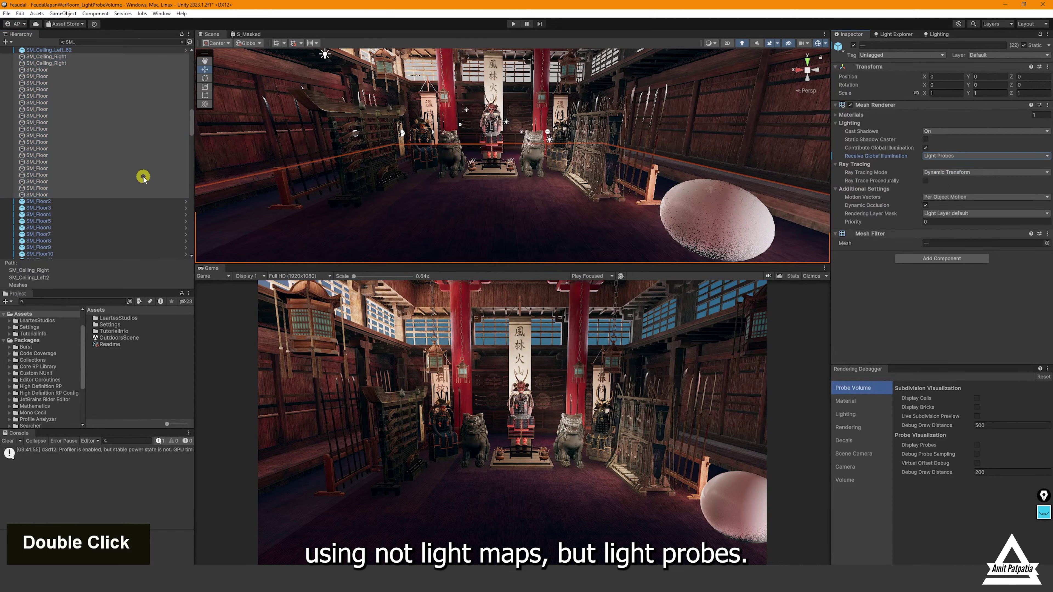
Set Receive Global Illumination to Light Probes for the SM_Guns_01 meshes, LOD0 to LOD3
scroll(104, 174, "down", 7)
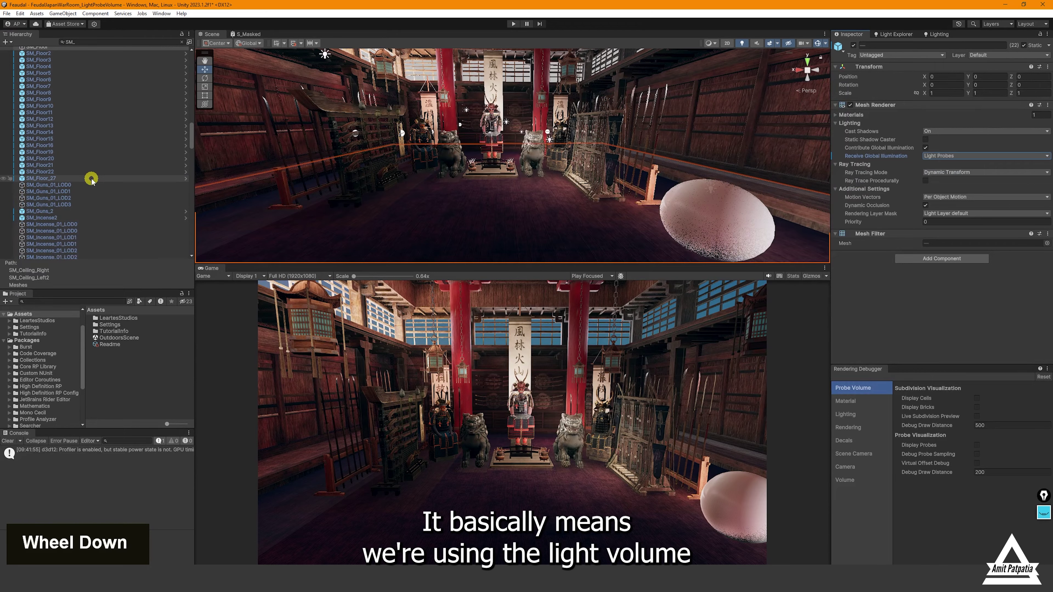
left_click(92, 184)
left_click(85, 204, "shift")
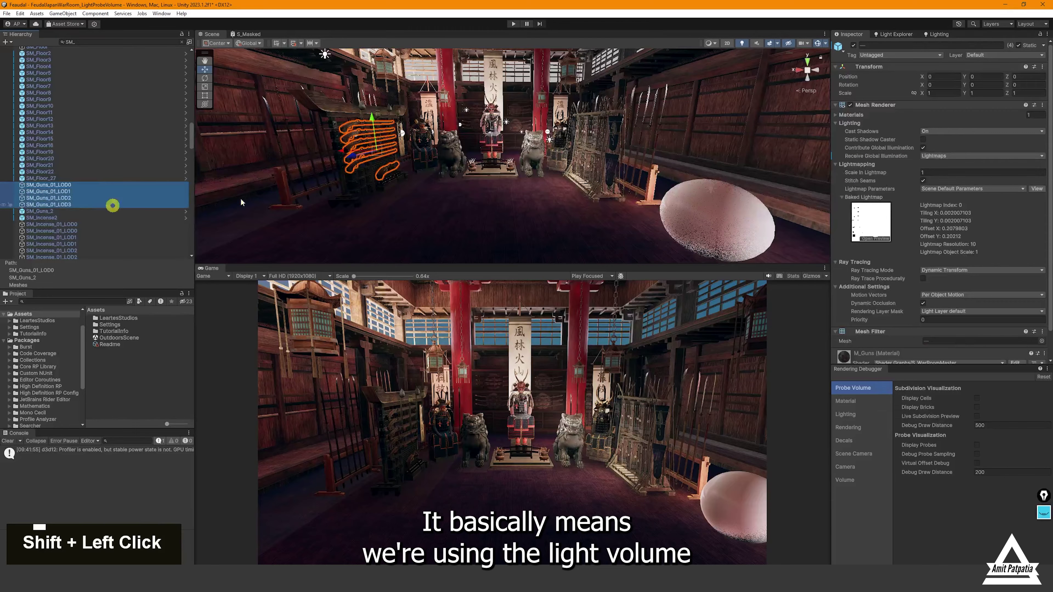
left_click(953, 155)
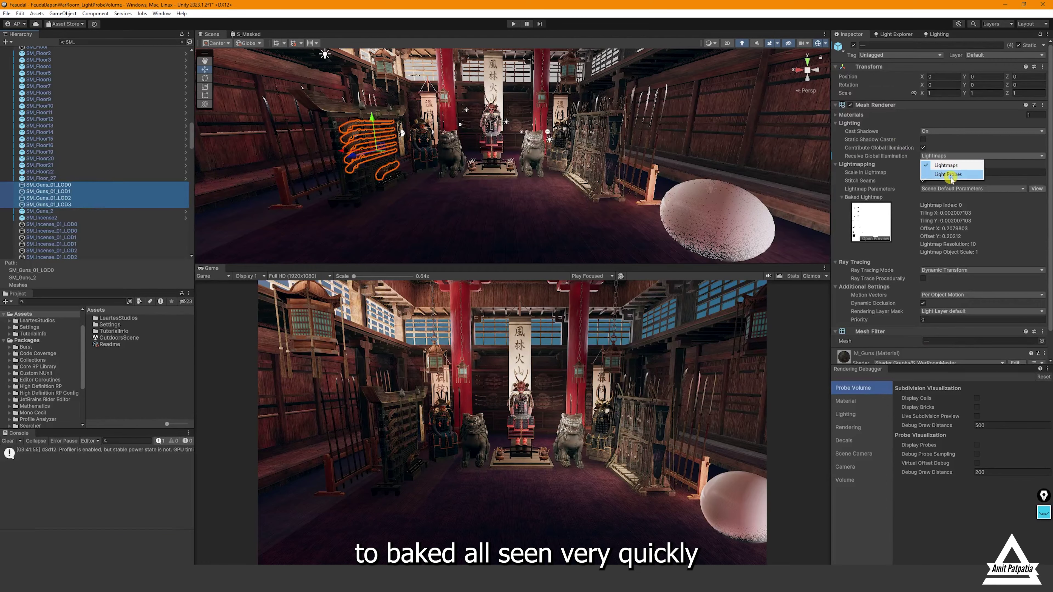
left_click(951, 173)
Set Receive Global Illumination to Light Probes for all SM_Incense_01 LOD meshes
scroll(87, 166, "down", 2)
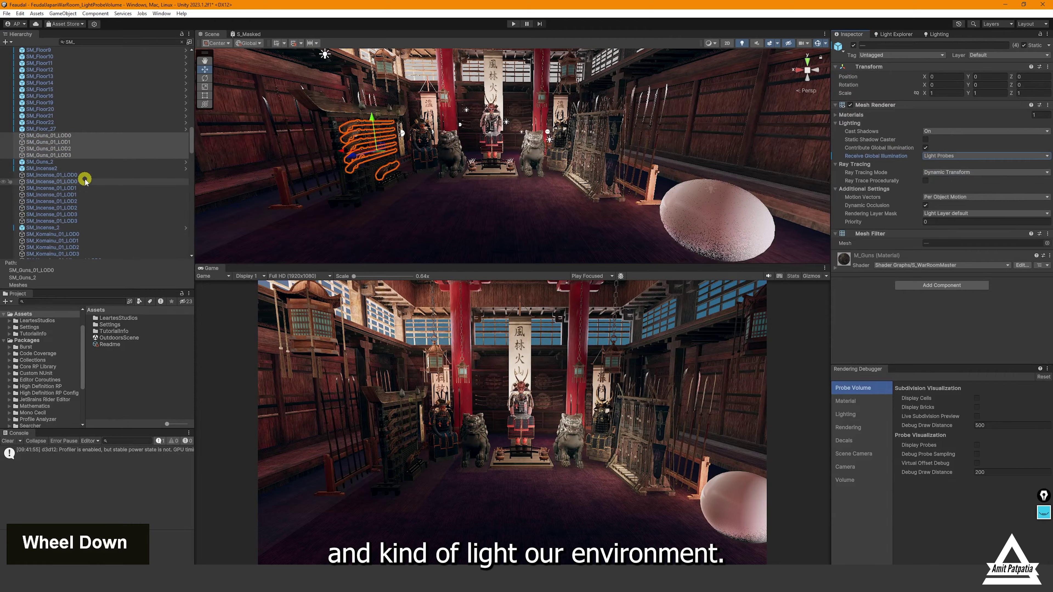
left_click(77, 174)
left_click(79, 220, "shift")
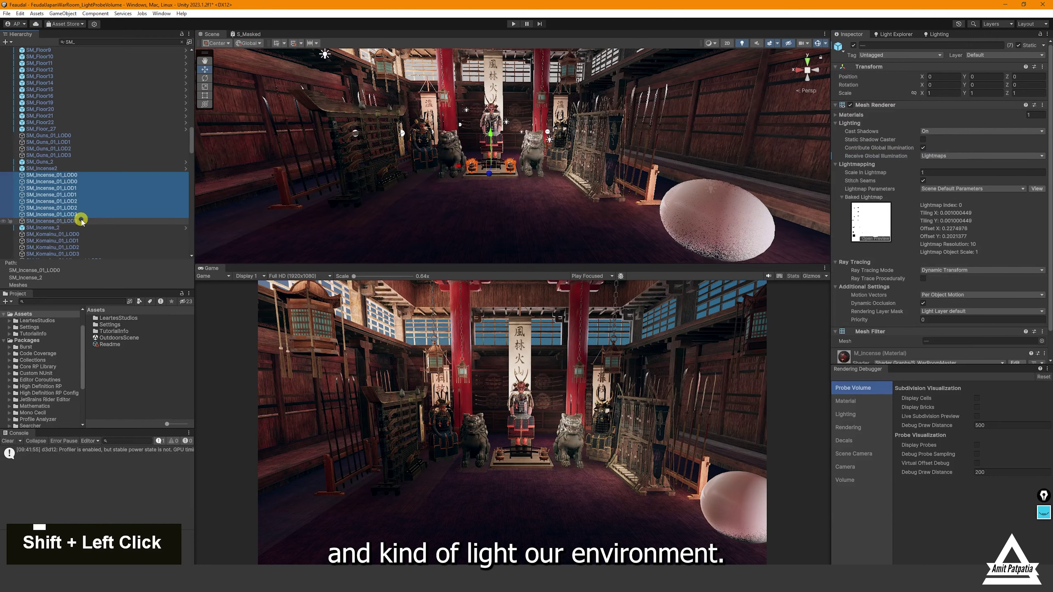
left_click(949, 157)
left_click(951, 173)
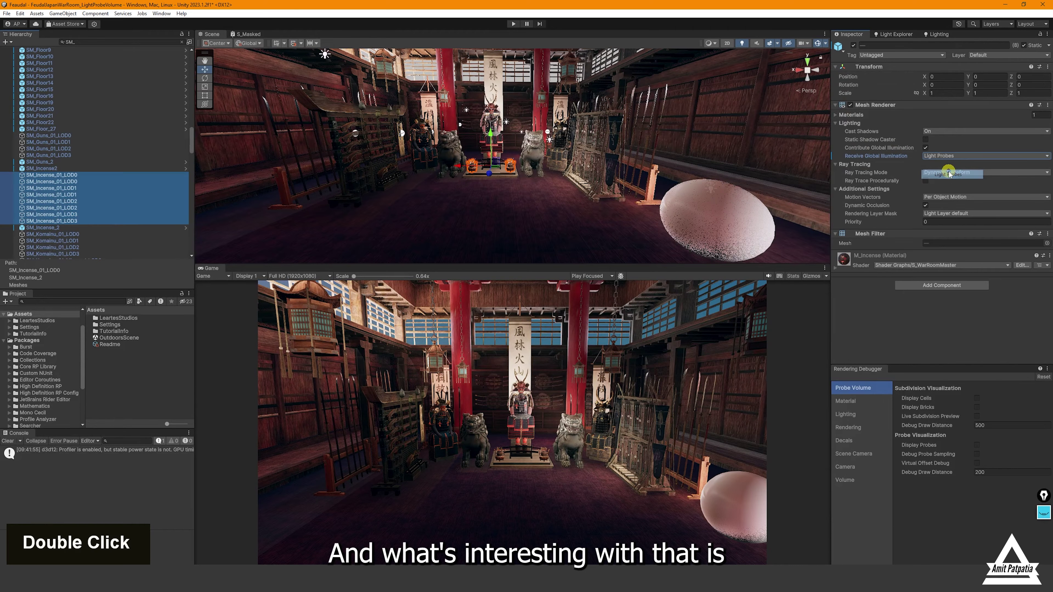
Set Receive Global Illumination to Light Probes for the SM_Komainu_01 and SM_Komainu_01_Mirrored LOD meshes
scroll(112, 194, "down", 6)
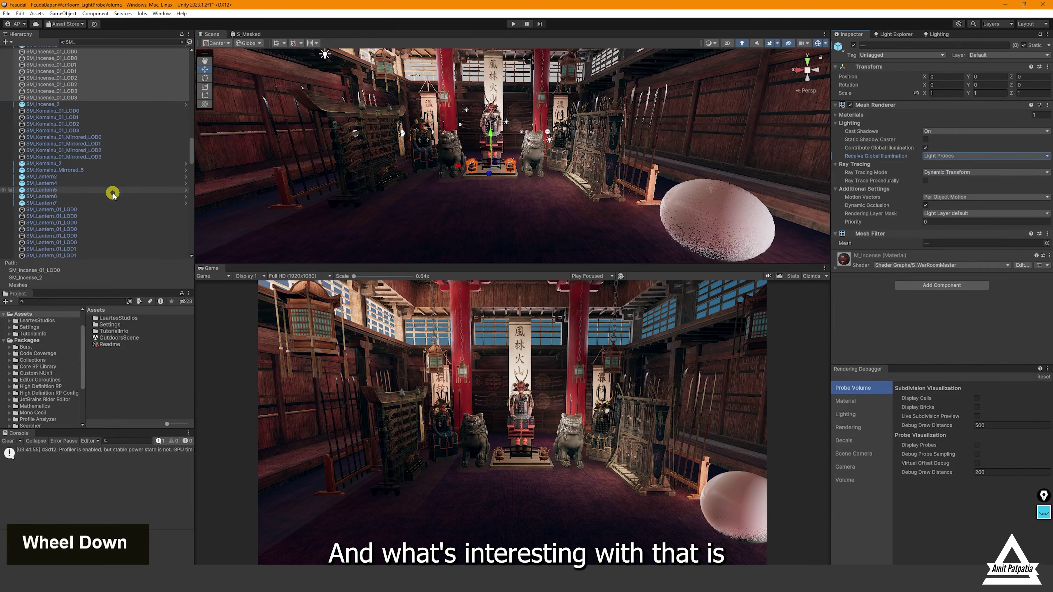
left_click(86, 110)
left_click(97, 157, "shift")
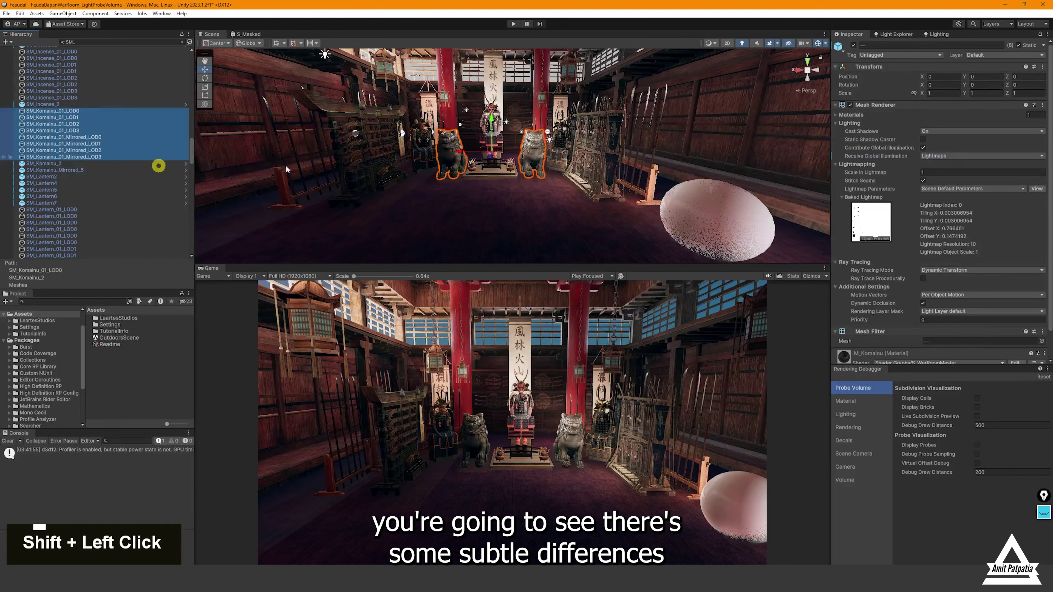
left_click(984, 155)
left_click(951, 175)
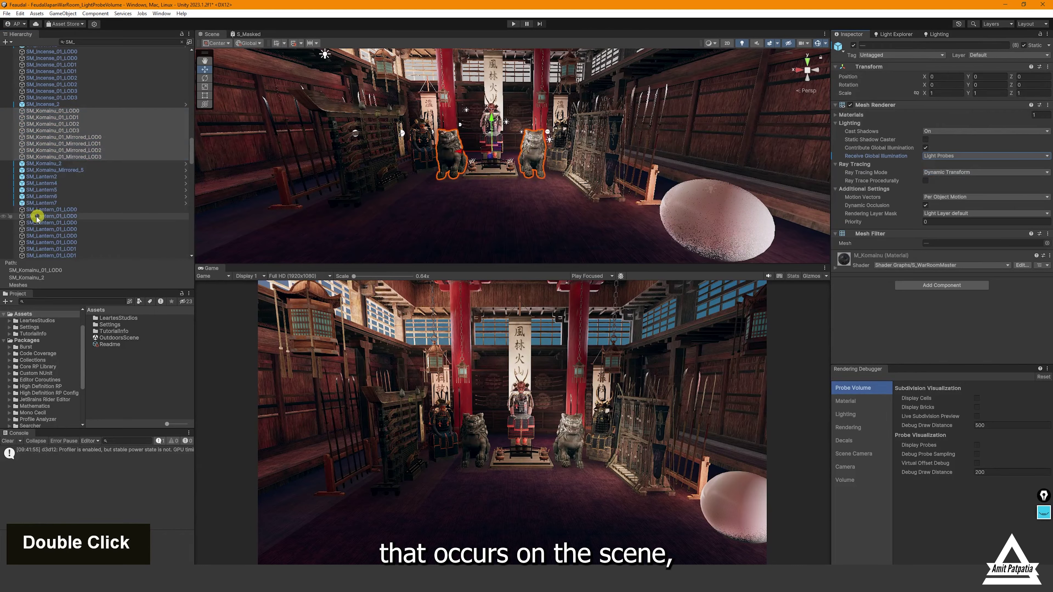
Set Receive Global Illumination to Light Probes for all SM_Lantern_01 meshes, LOD0 to LOD3
scroll(64, 207, "down", 3)
left_click(63, 166)
double_click(62, 160)
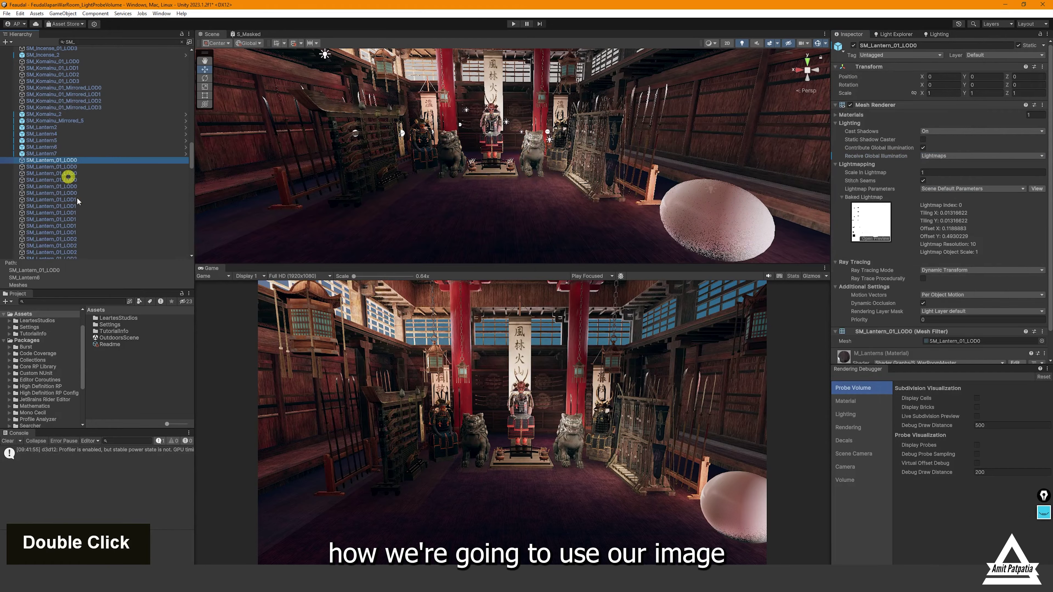
scroll(75, 199, "down", 5)
left_click(77, 213, "shift")
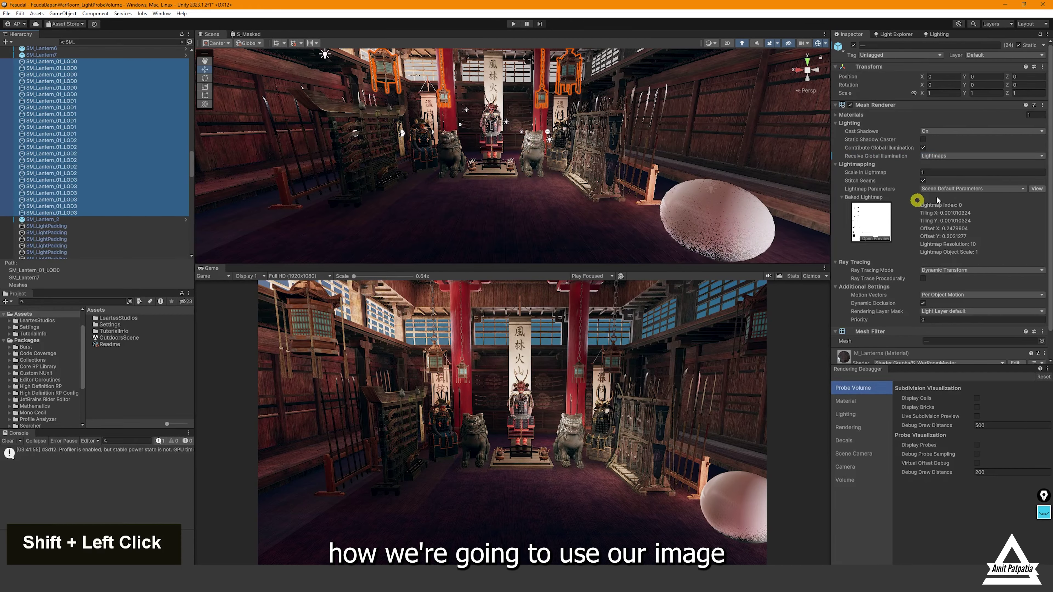
left_click(947, 156)
left_click(947, 174)
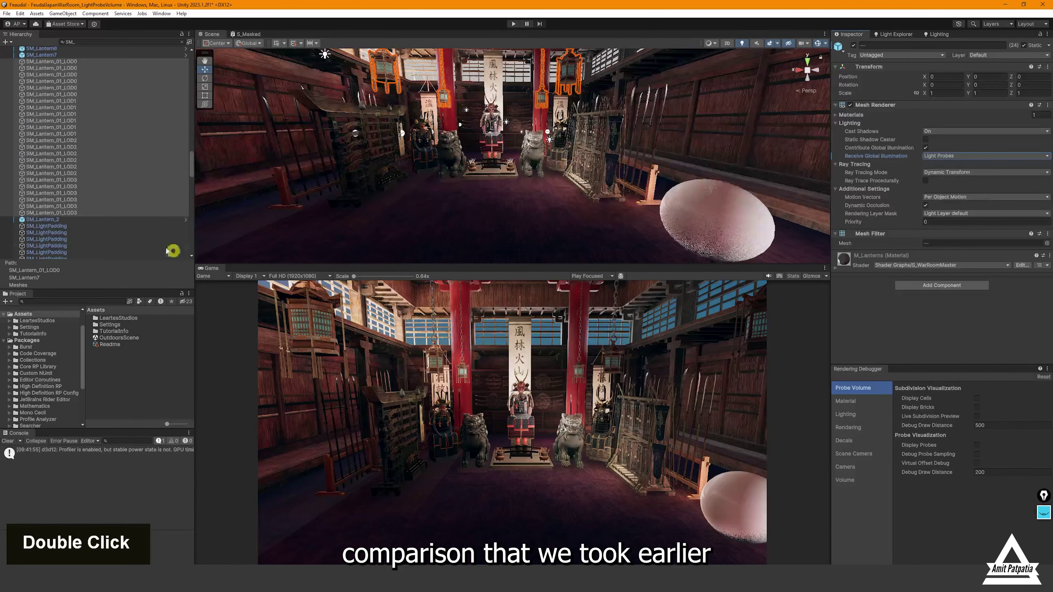
Set Receive Global Illumination to Light Probes for all SM_LightPadding meshes
scroll(94, 218, "down", 2)
left_click(81, 202)
scroll(80, 203, "down", 2)
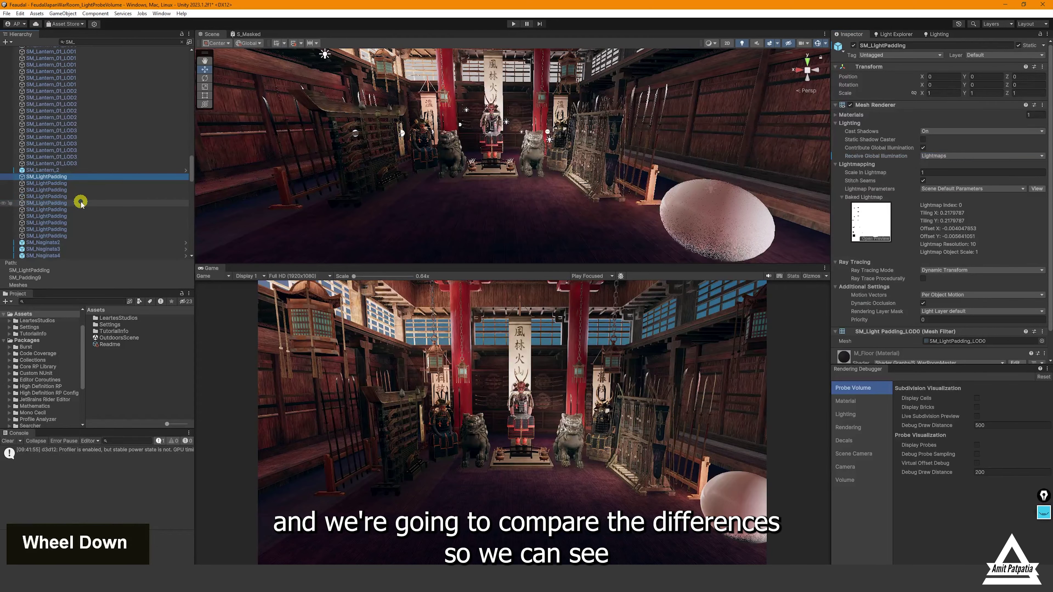
left_click(77, 236, "shift")
left_click(947, 156)
left_click(947, 173)
Set Receive Global Illumination to Light Probes for all SM_Naginata_01 meshes, LOD0 to LOD2
scroll(148, 204, "down", 6)
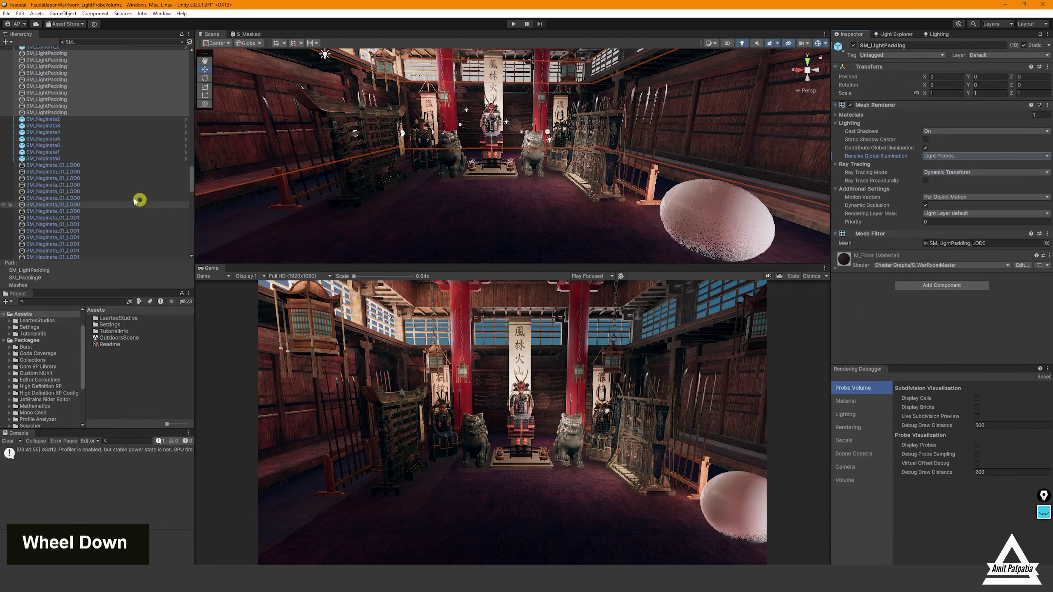
left_click(75, 165)
scroll(119, 234, "down", 5)
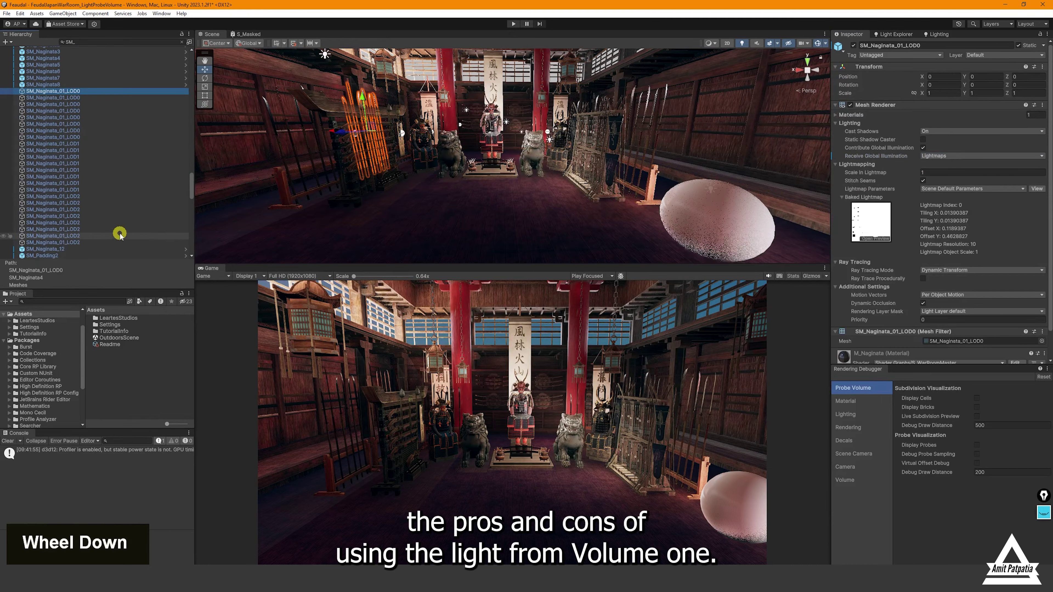
left_click(104, 242, "shift")
left_click(978, 156)
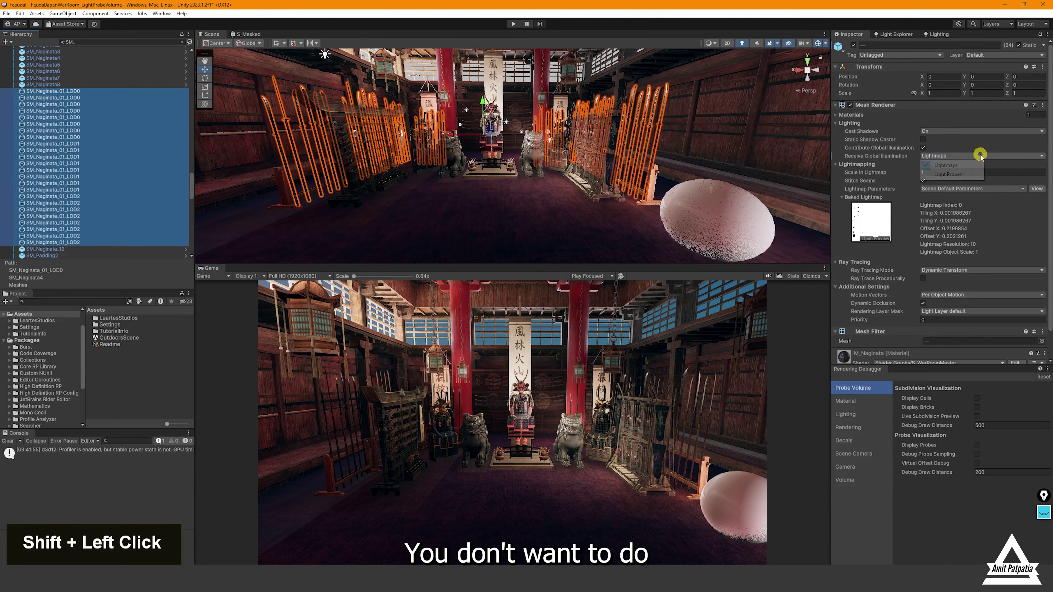
left_click(953, 173)
Set Receive Global Illumination to Light Probes for the SM_PowderyRack_01 meshes, LOD0 to LOD3
scroll(81, 195, "down", 10)
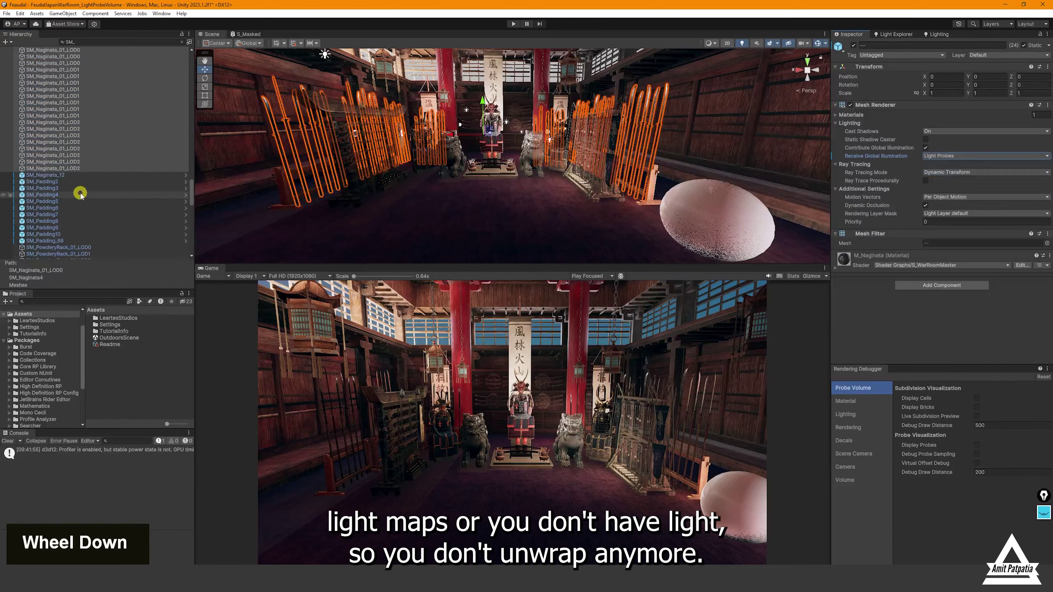
left_click(78, 154)
left_click(78, 168, "shift")
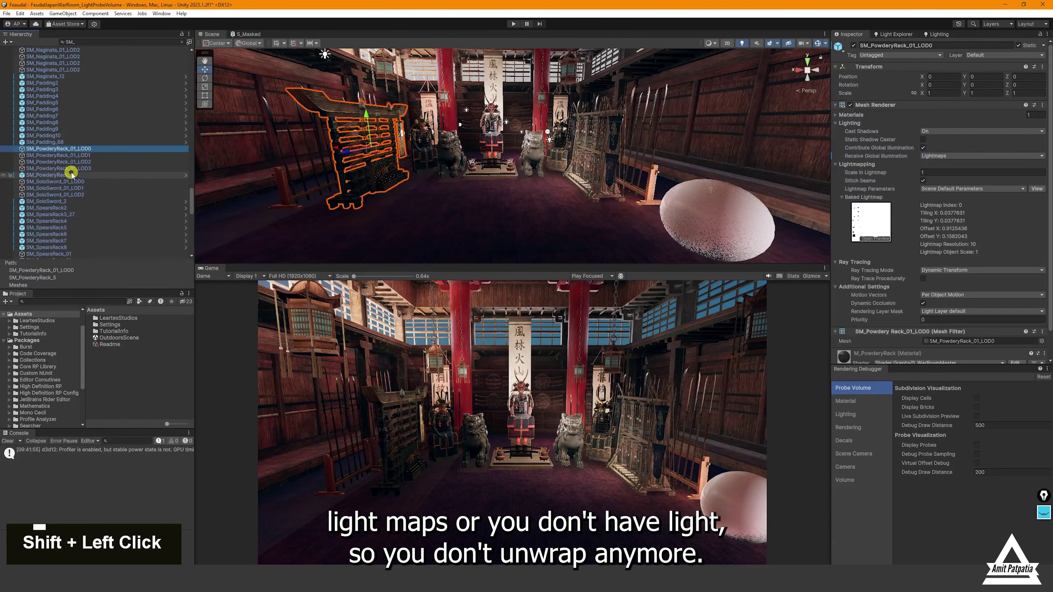
left_click(944, 155)
left_click(953, 171)
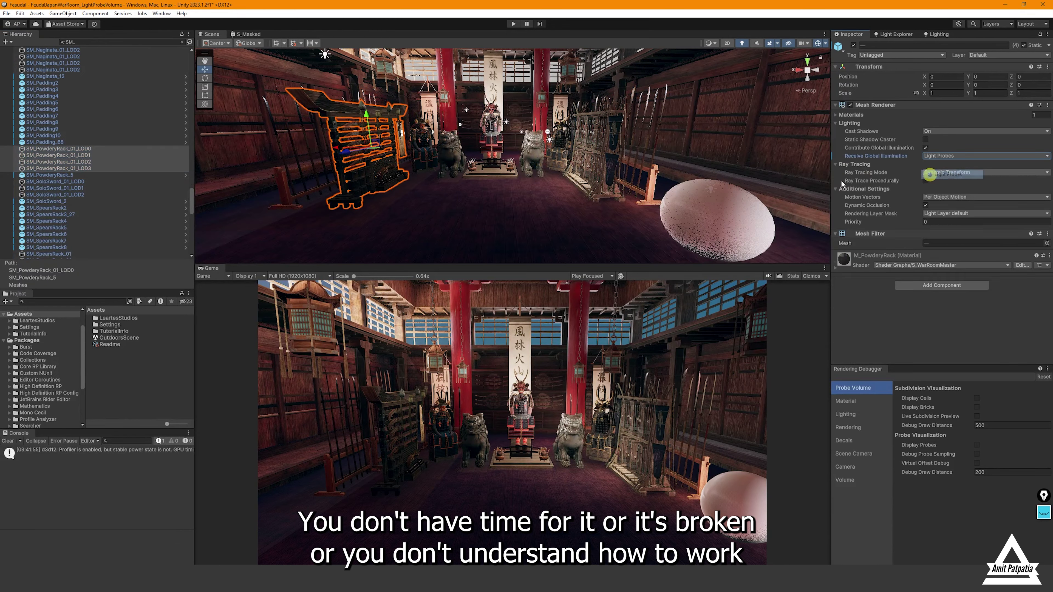
Set Receive Global Illumination to Light Probes for the SM_SoloSword_01 meshes, LOD0 to LOD2
left_click(83, 181)
left_click(81, 194, "shift")
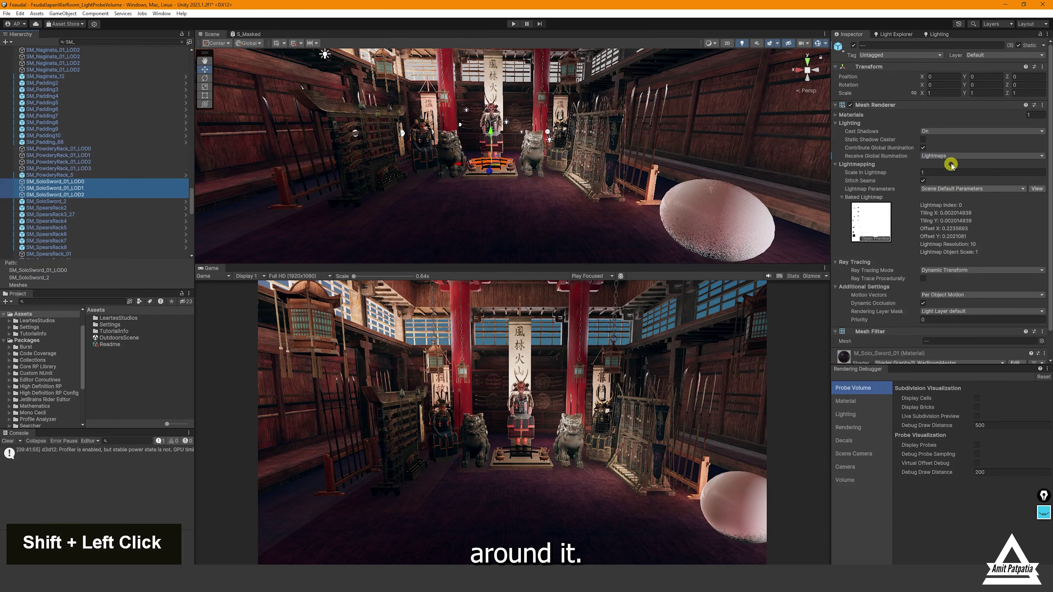
left_click(949, 155)
left_click(924, 171)
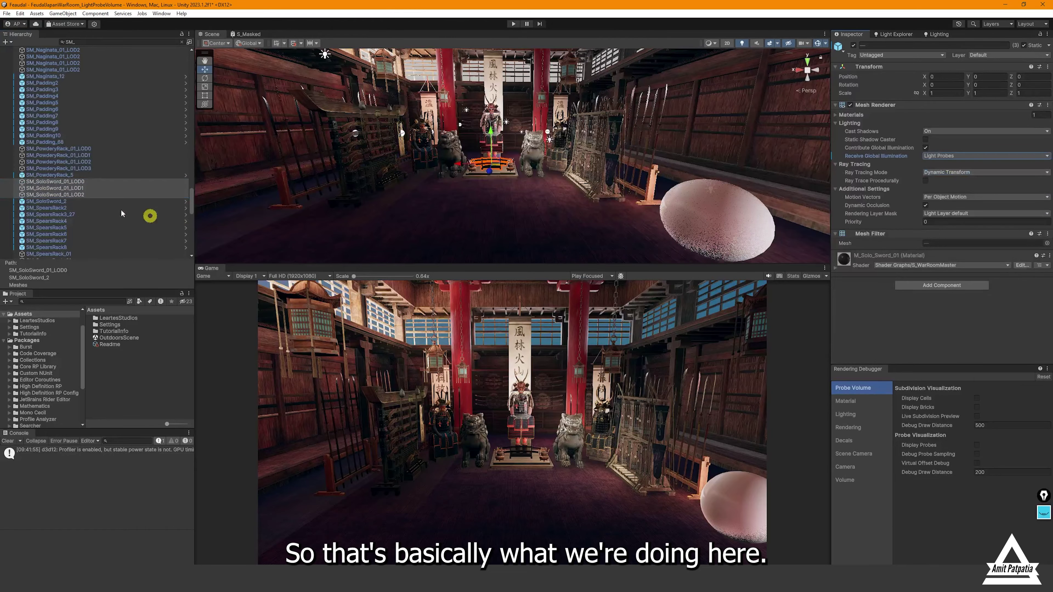
Set Receive Global Illumination to Light Probes for all SM_SpearsRack_01 meshes
scroll(87, 202, "down", 5)
left_click(79, 156)
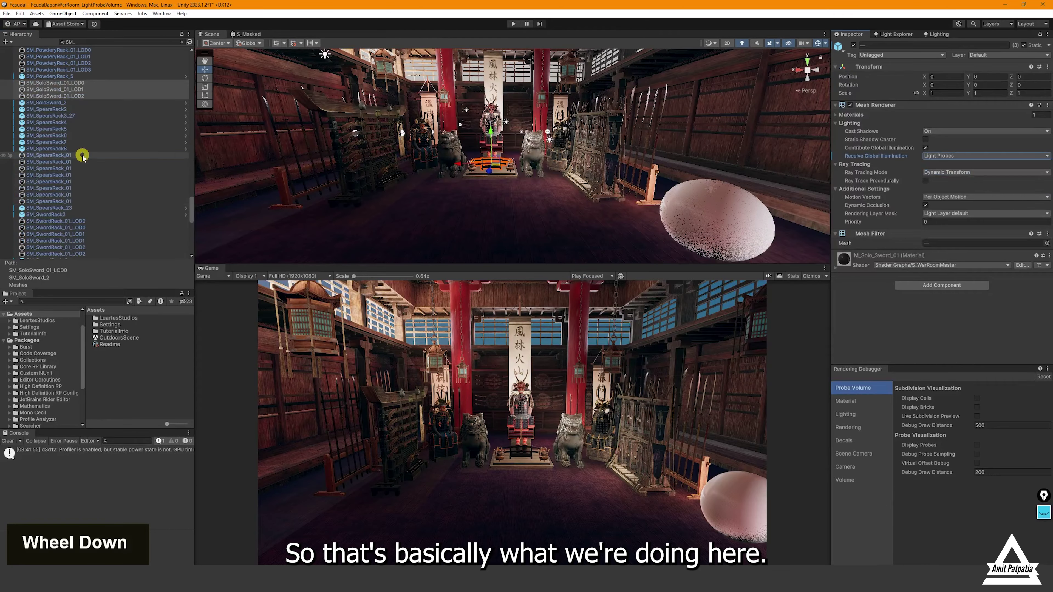
left_click(72, 200, "shift")
left_click(973, 156)
left_click(933, 172)
Set Receive Global Illumination to Light Probes for all SM_SwordRack_01 meshes, LOD0 to LOD2
scroll(63, 192, "down", 3)
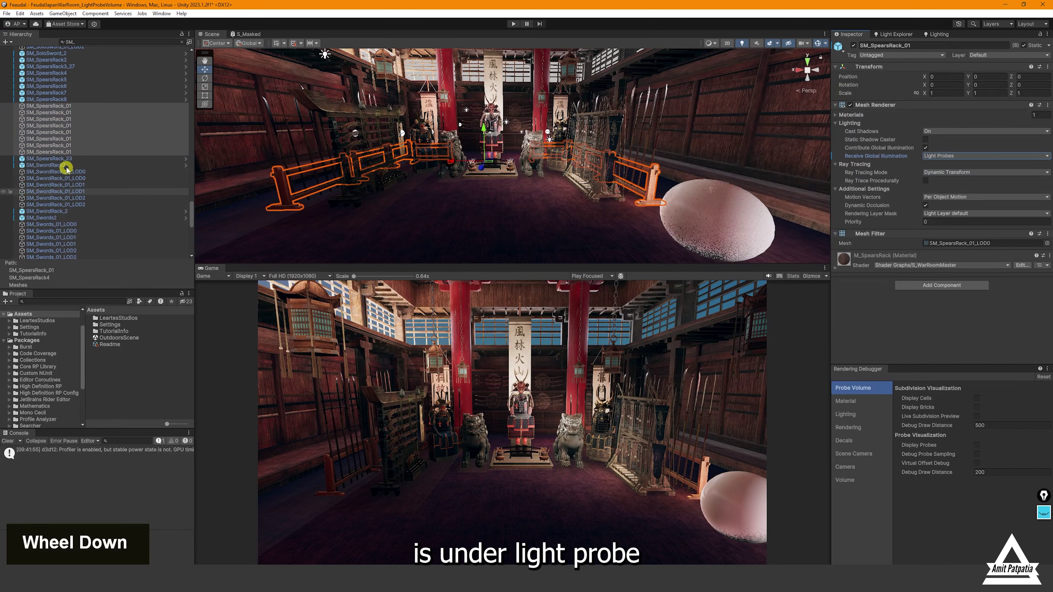
left_click(66, 171)
left_click(66, 204, "shift")
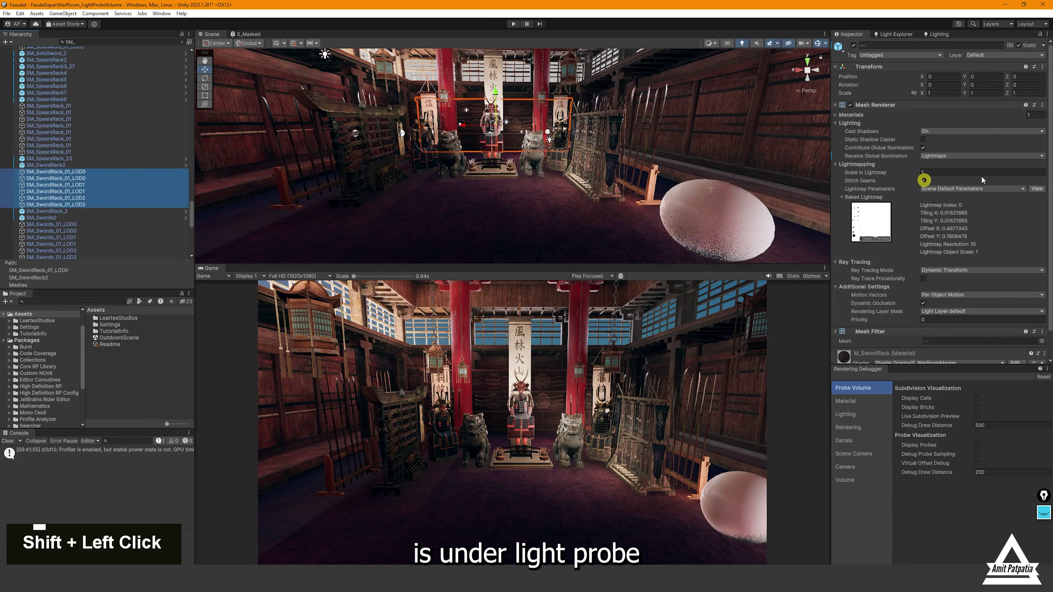
left_click(982, 156)
left_click(933, 171)
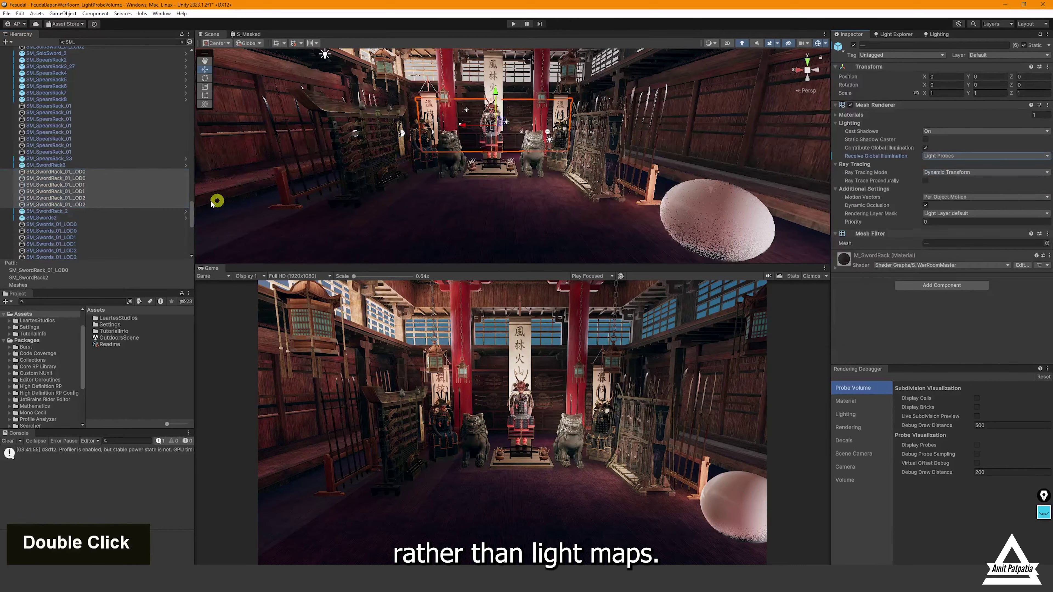
Set Receive Global Illumination to Light Probes for all SM_Swords_01 meshes, LOD0 to LOD3
scroll(89, 207, "down", 4)
left_click(43, 150)
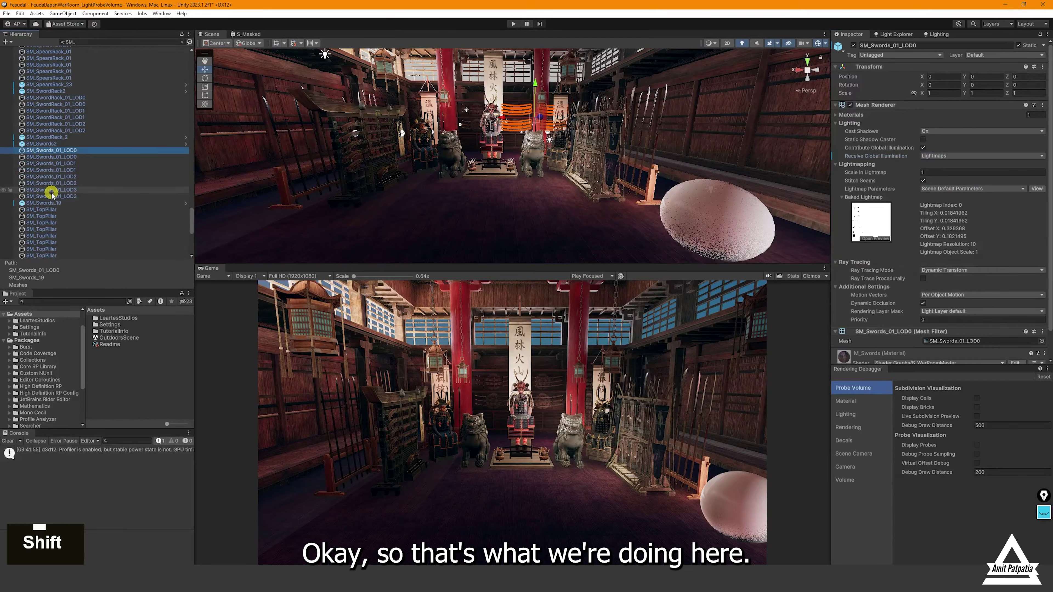
left_click(51, 195, "shift")
left_click(947, 156)
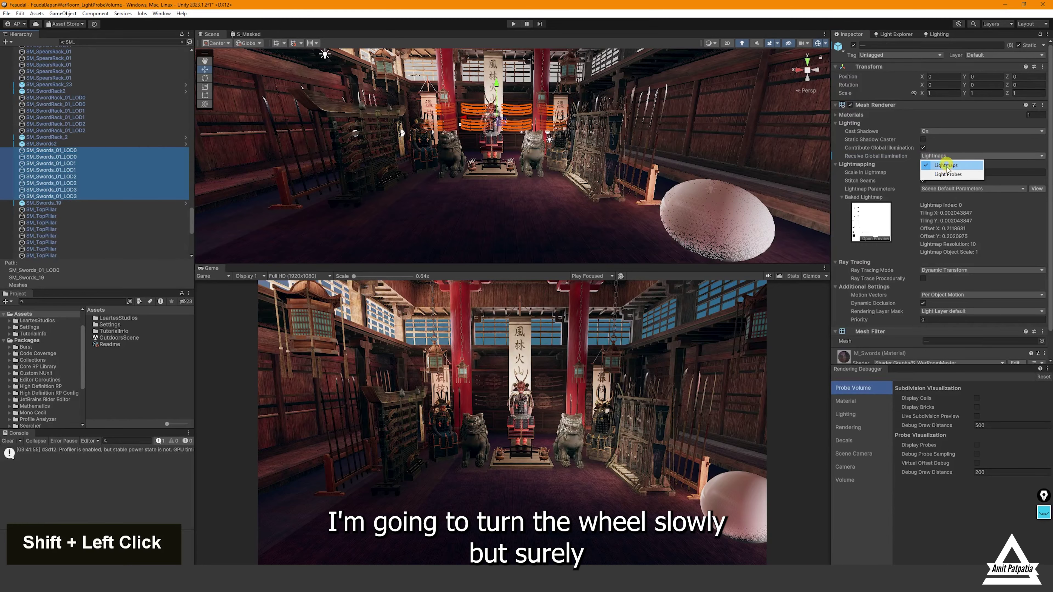
left_click(948, 174)
Set Receive Global Illumination to Light Probes for all SM_TopPillar meshes
scroll(81, 201, "down", 3)
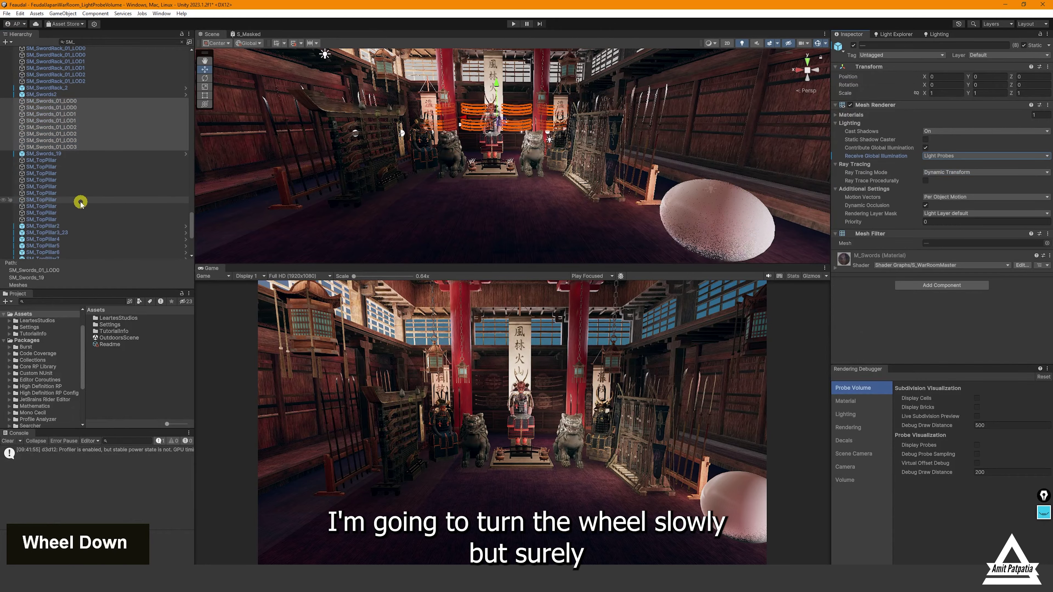
left_click(70, 161)
left_click(52, 219, "shift")
left_click(945, 155)
double_click(946, 172)
Set Receive Global Illumination to Light Probes for all SM_Wall_01 and SM_Wall_Corner_01 meshes
scroll(132, 187, "down", 4)
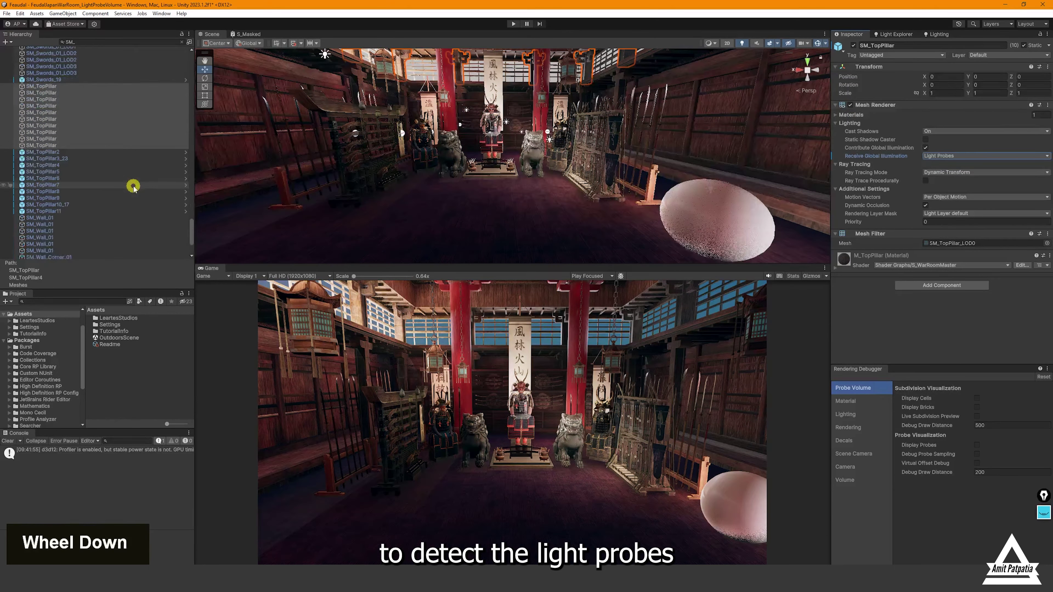
scroll(133, 187, "down", 3)
left_click(77, 168)
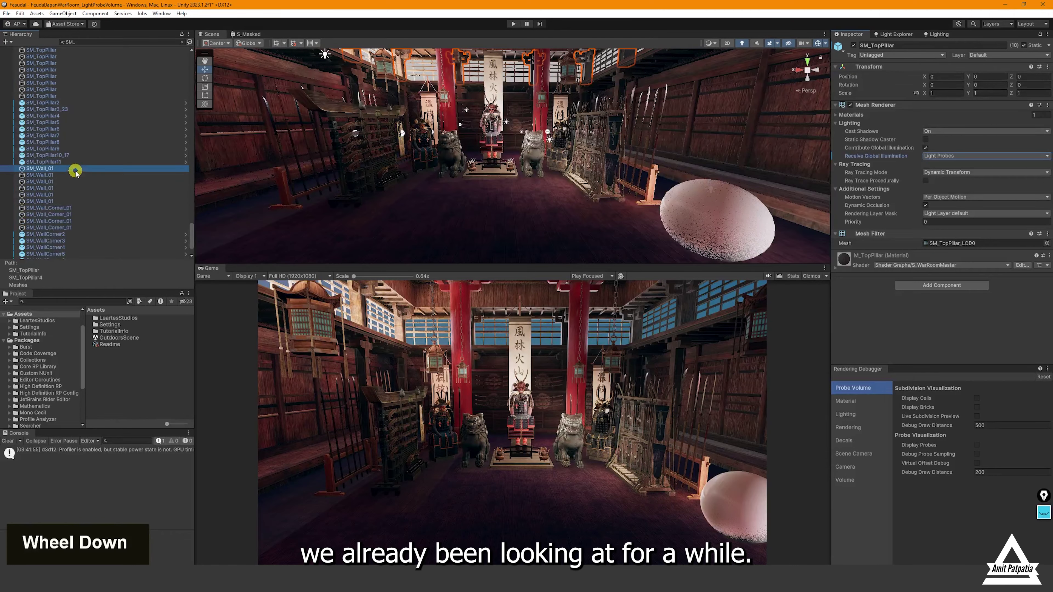
left_click(74, 226, "shift")
left_click(966, 156)
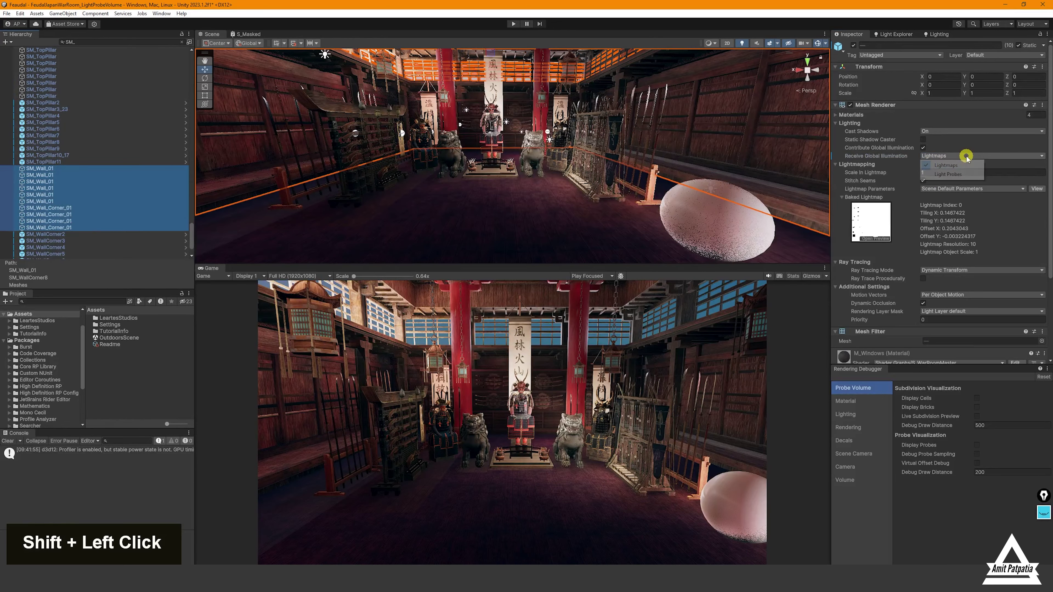
double_click(963, 173)
Save the scene and generate its lighting with the current probe volume baking set
scroll(94, 198, "down", 2)
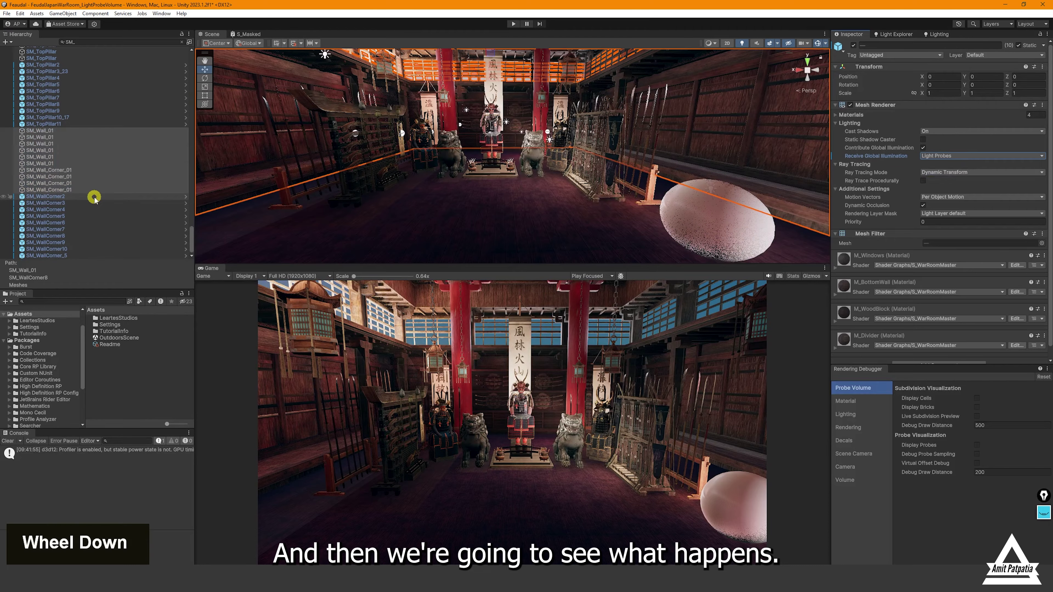
key("ctrl+s")
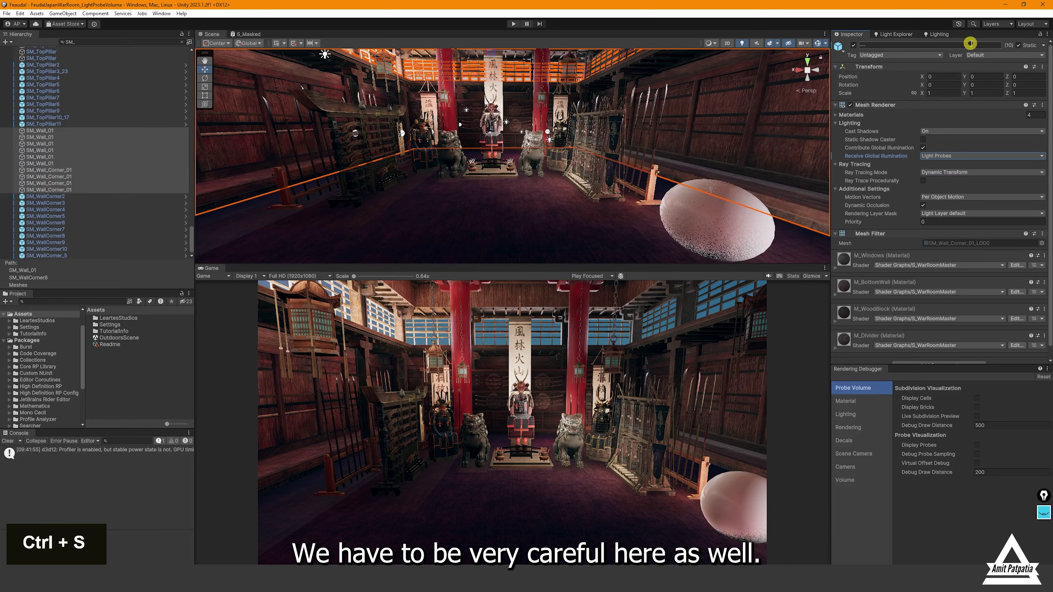
left_click(937, 36)
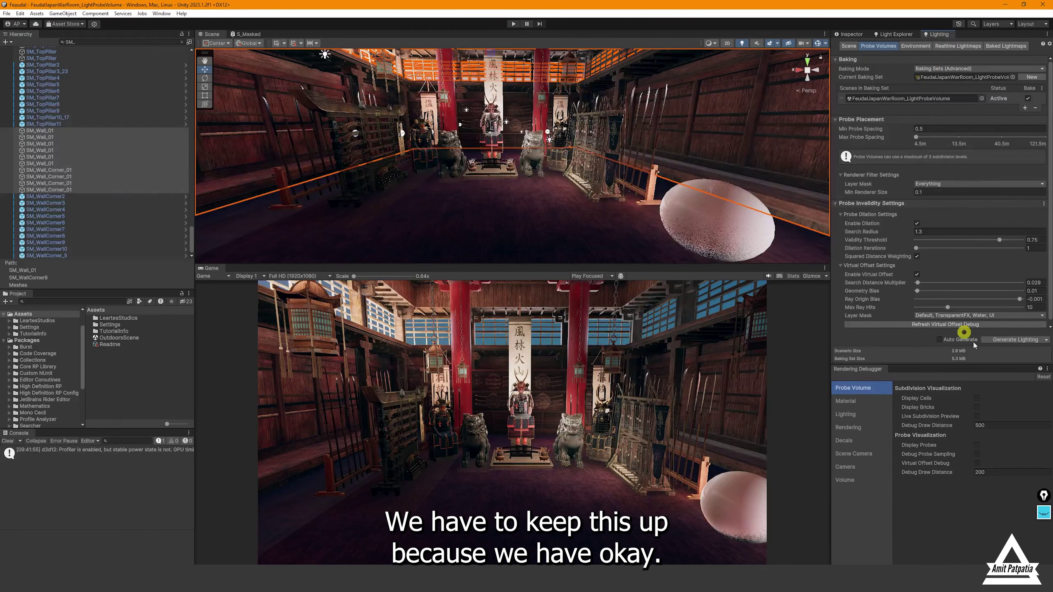
left_click(1014, 340)
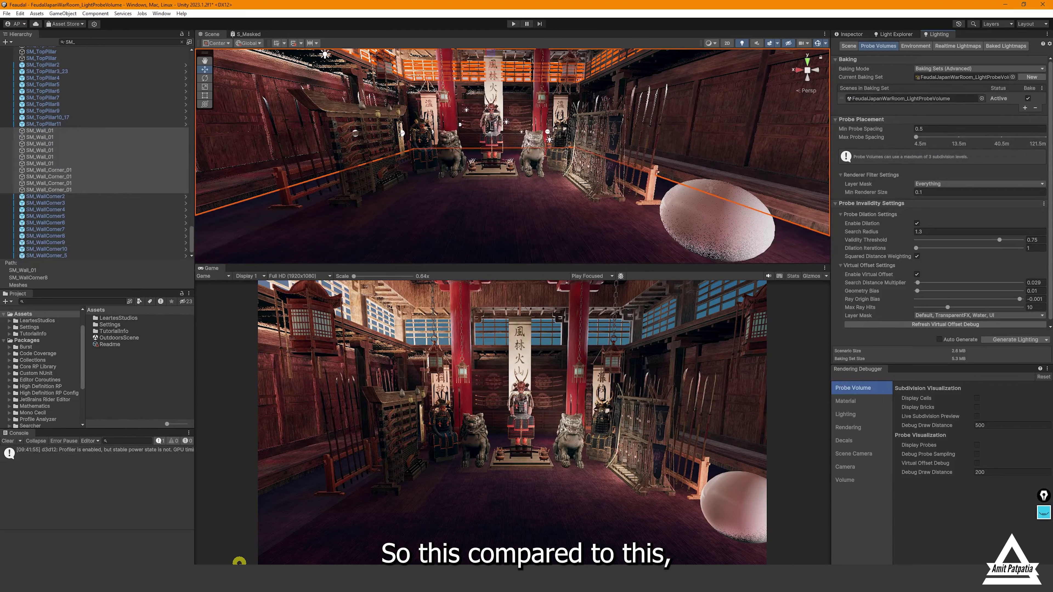
Bring up the earlier Snip & Sketch capture, enlarge it, compare it with both sides of the newly baked game view, and close it
left_click_drag(265, 564, 257, 564)
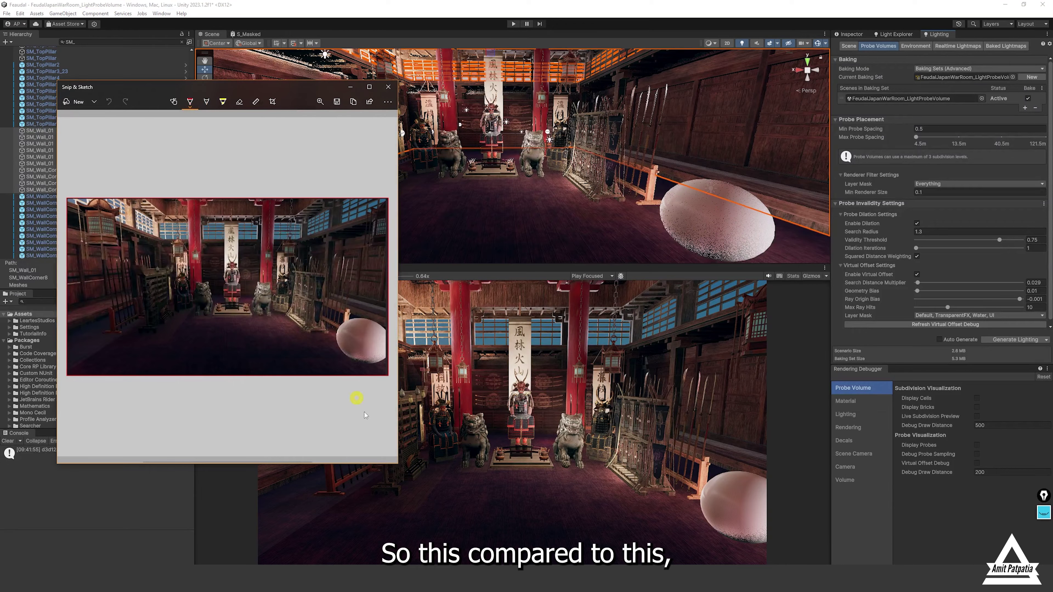
mouse_move(398, 461)
left_mouse_down()
mouse_move(369, 418)
mouse_move(369, 387)
mouse_move(521, 393)
mouse_move(641, 432)
left_mouse_up()
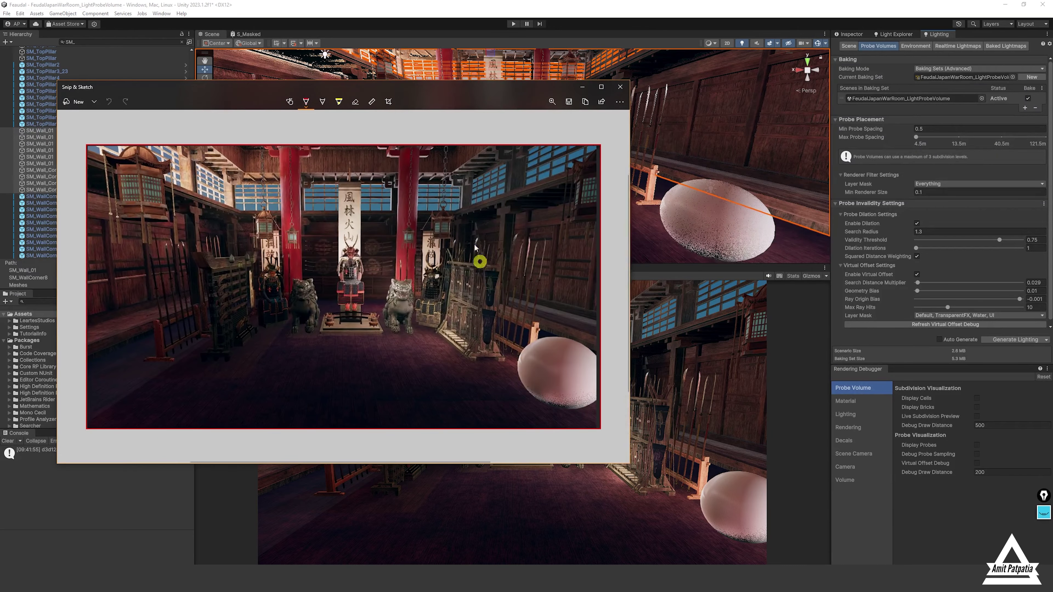
mouse_move(455, 104)
left_mouse_down()
mouse_move(404, 89)
mouse_move(344, 133)
mouse_move(933, 125)
mouse_move(870, 190)
mouse_move(820, 205)
left_mouse_up()
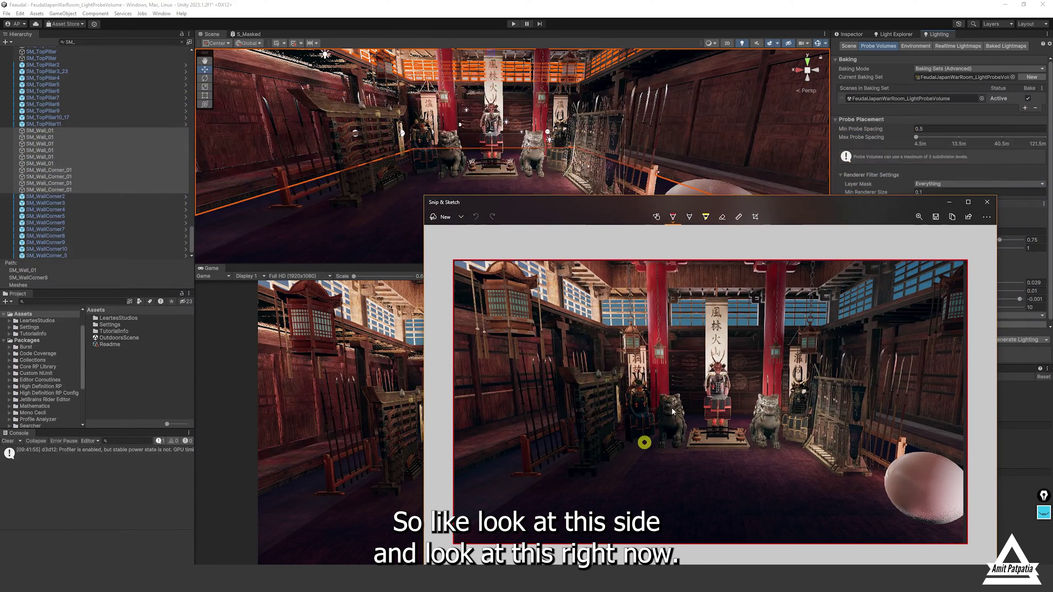
left_click_drag(816, 198, 351, 209)
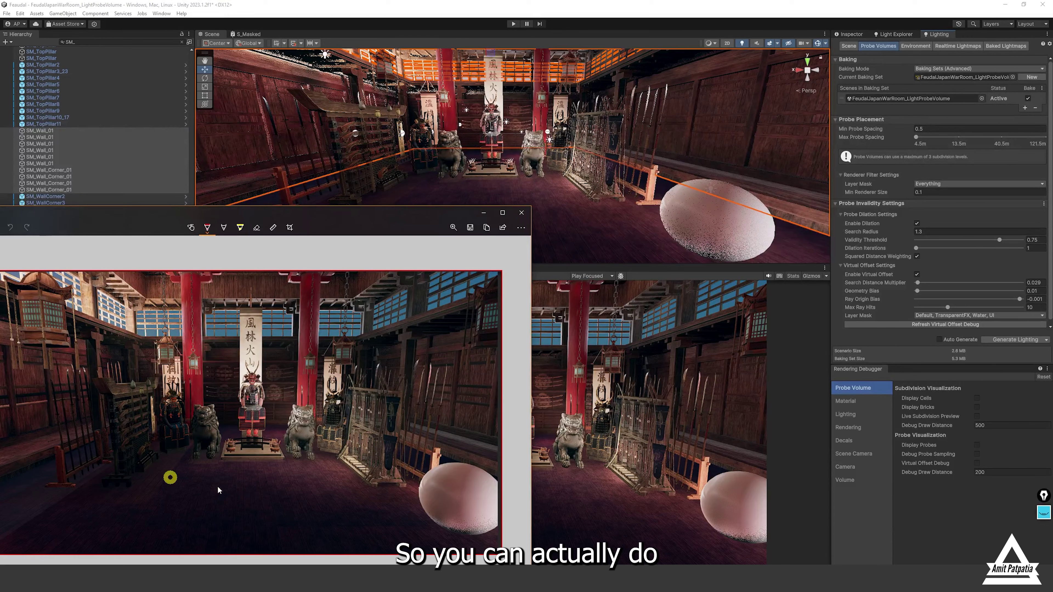
left_click(521, 212)
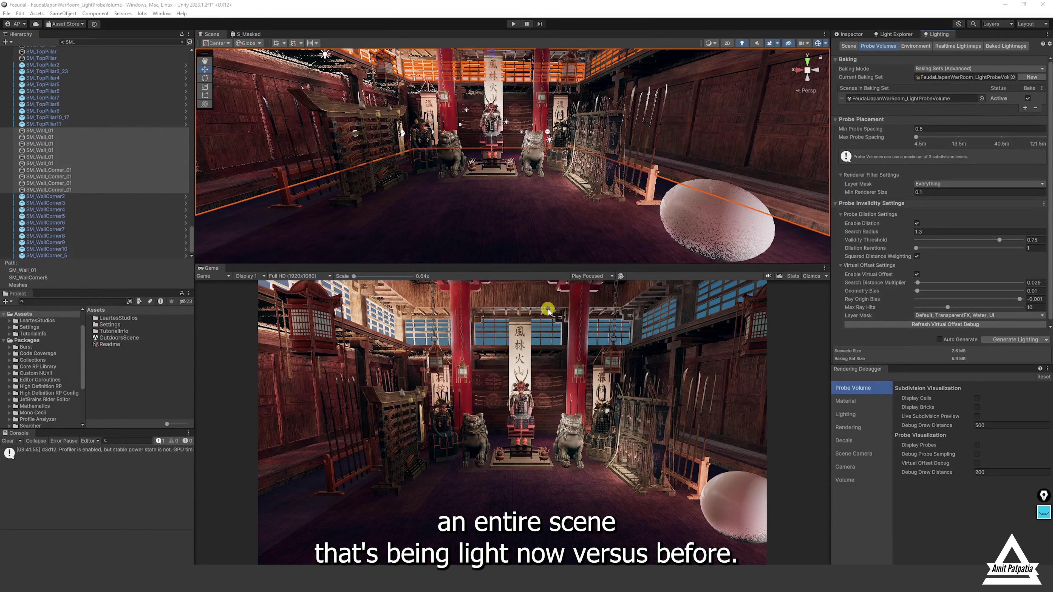
Select the test sphere, pull the scene view back, and move the sphere further inward across the war room floor
left_click(720, 218)
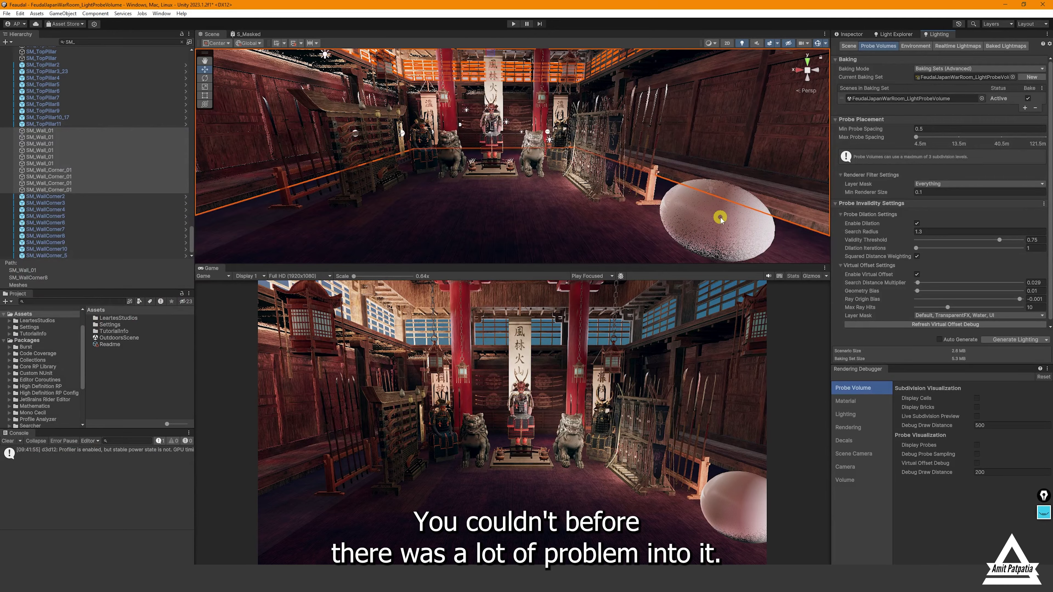
key("s")
right_click_drag(627, 226, 628, 239)
key("s")
left_click_drag(619, 182, 574, 218)
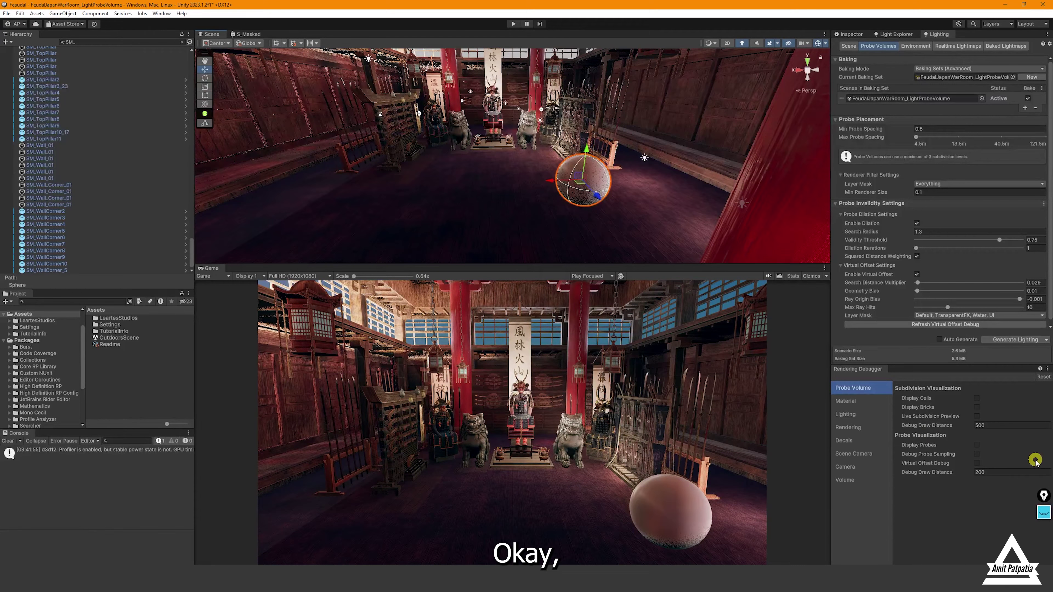
Turn on Display Probes to inspect the baked probes in the room, and turn it off again
left_click(977, 445)
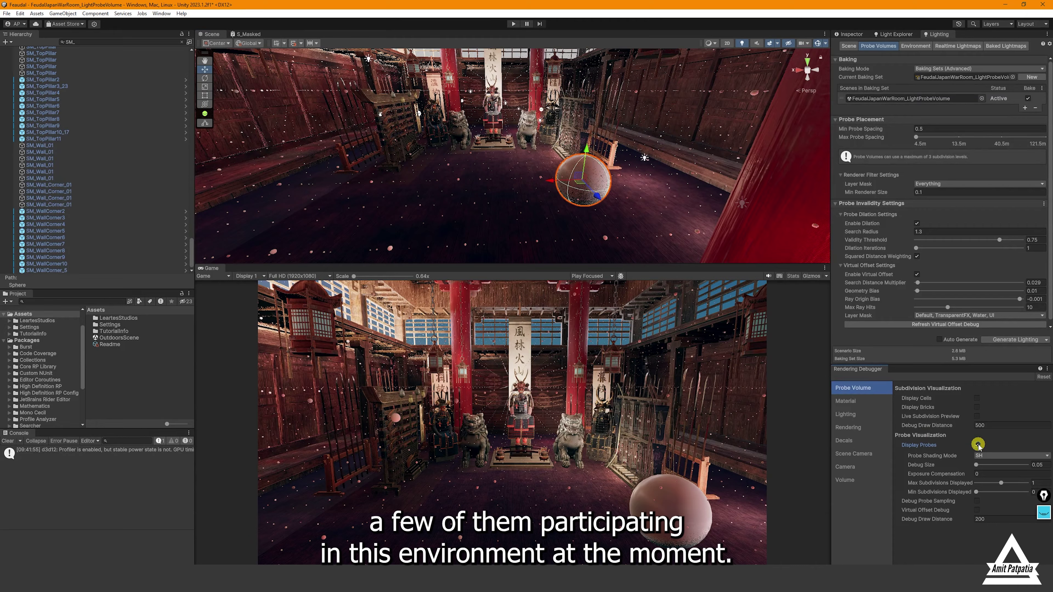
left_click(977, 444)
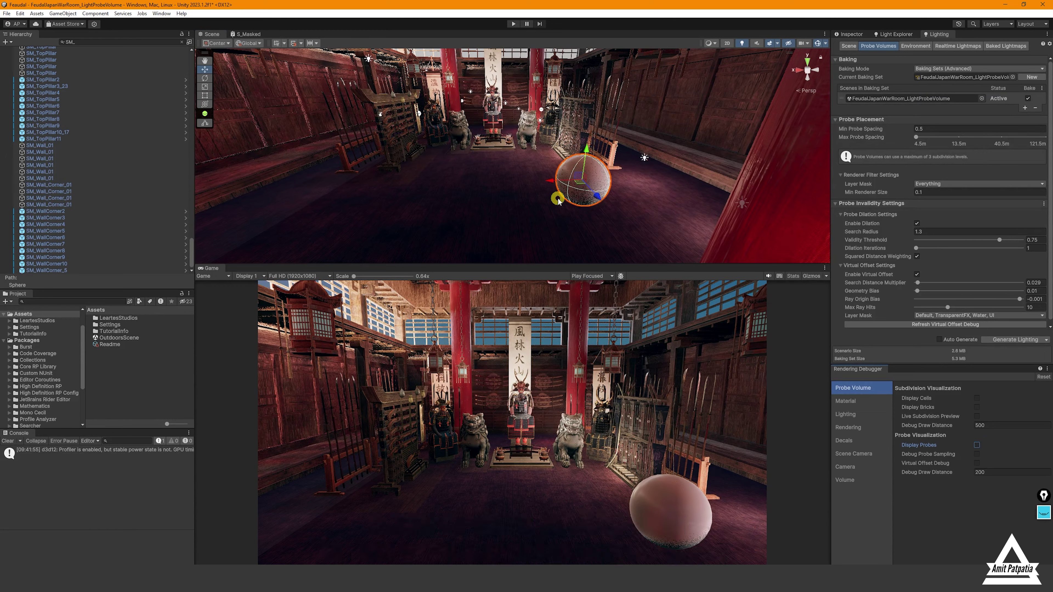
Clear the SM_ filter from the Hierarchy, expand the Volumes group under Lighting, and show the Global Volume's overrides
scroll(40, 206, "up", 10)
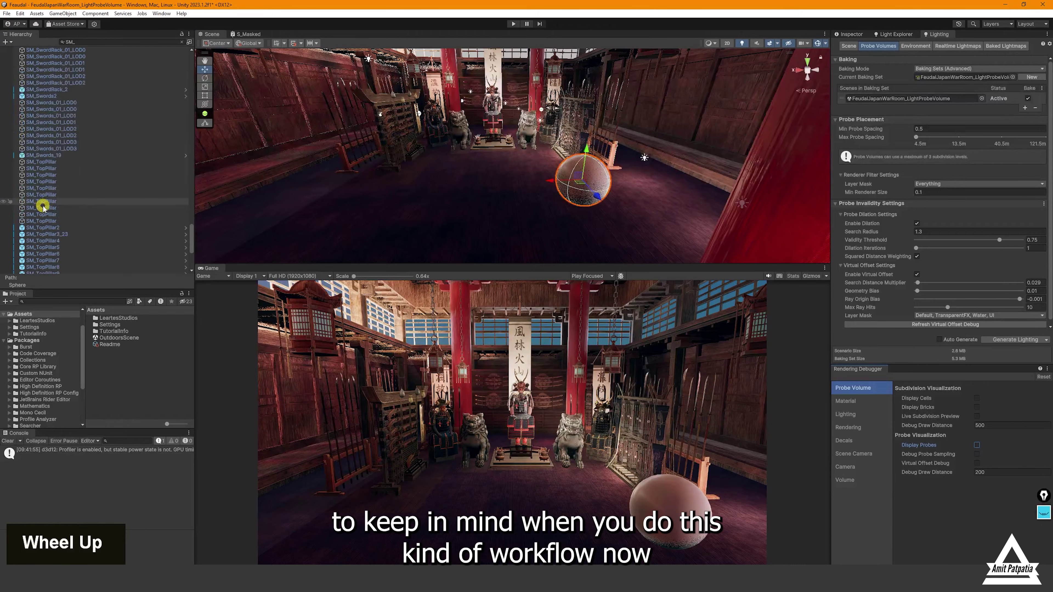
scroll(43, 207, "up", 7)
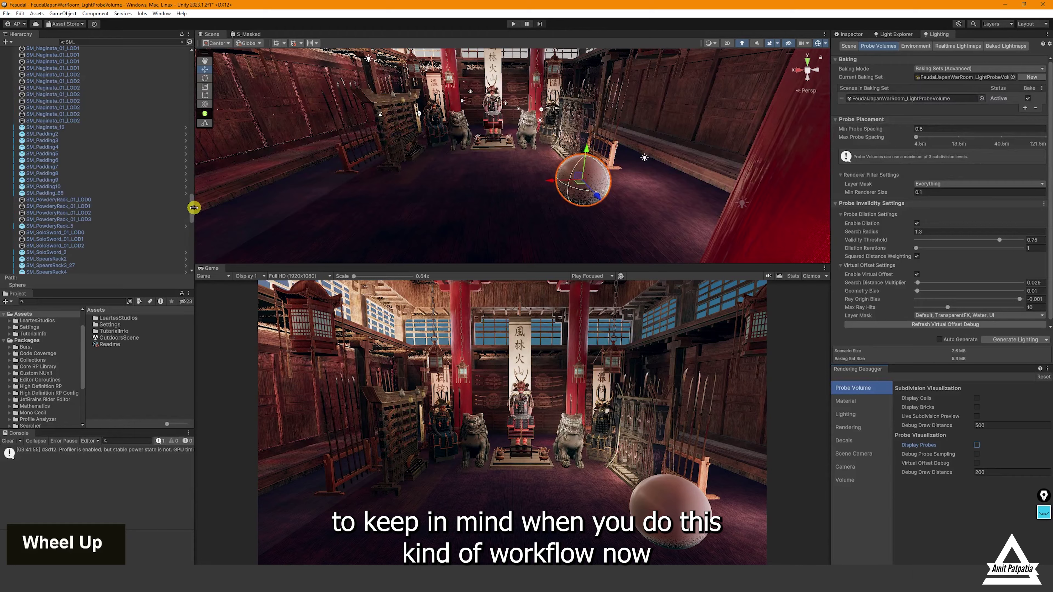
left_click(195, 95)
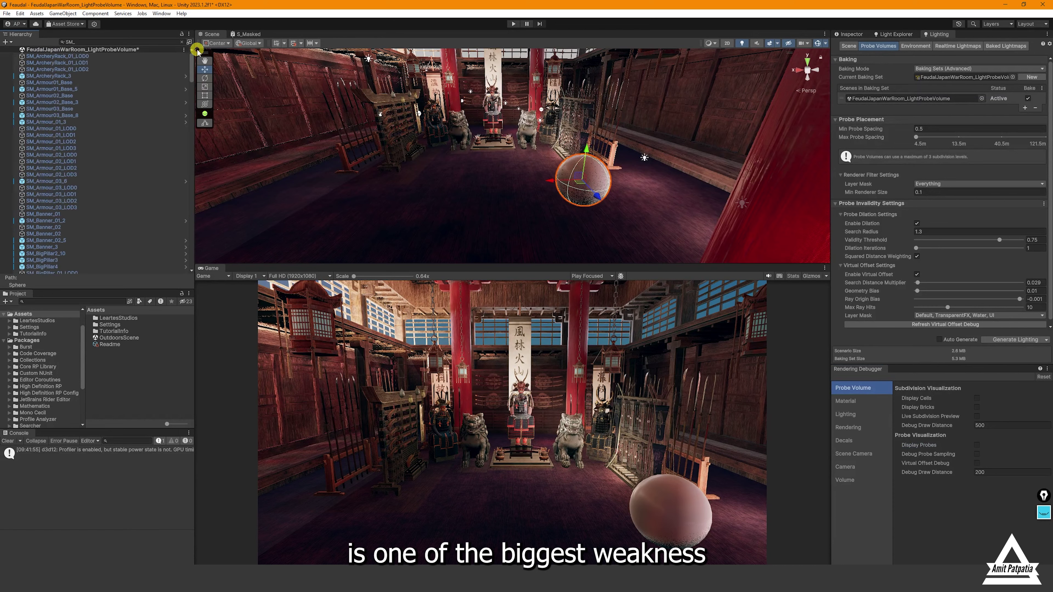
left_click(182, 43)
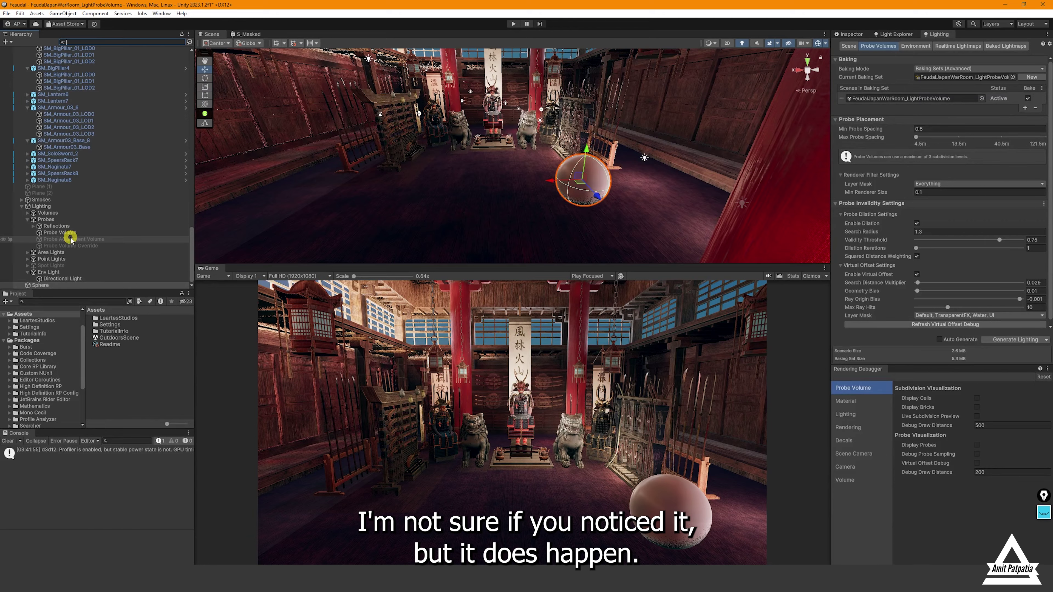
left_click(28, 213)
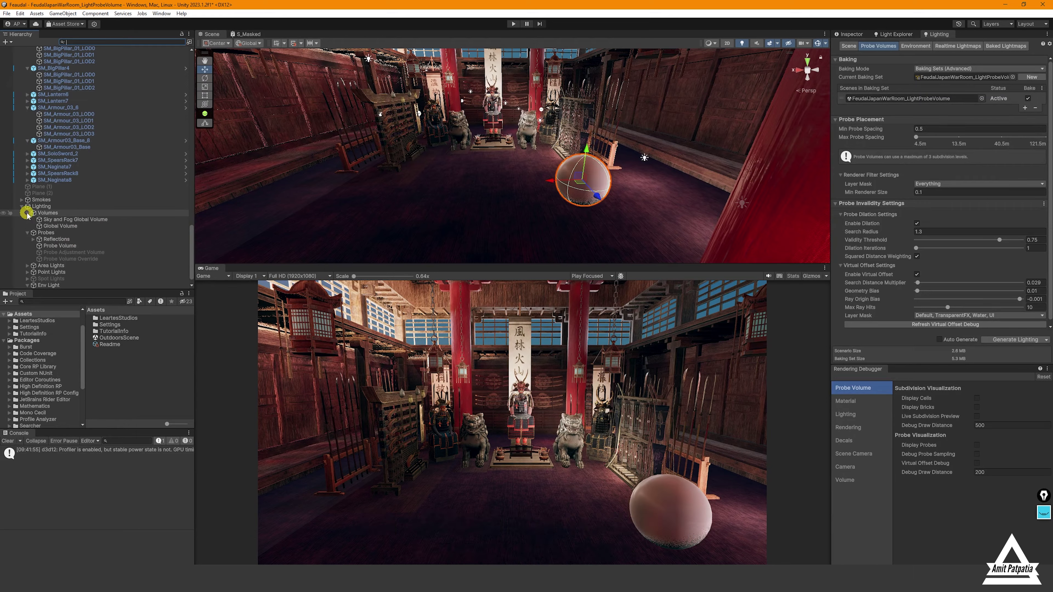
left_click(74, 226)
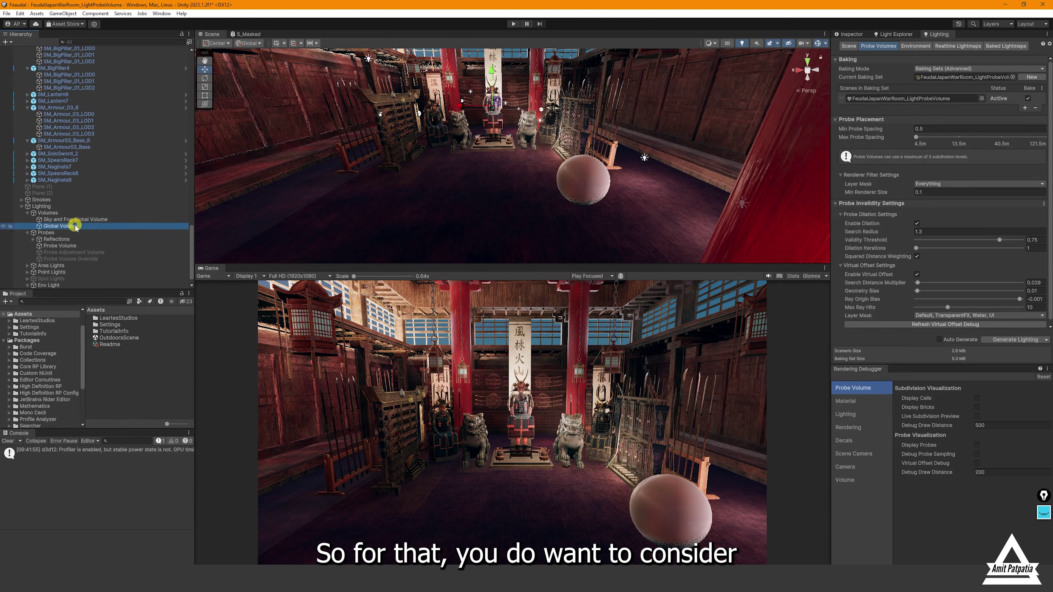
left_click(848, 34)
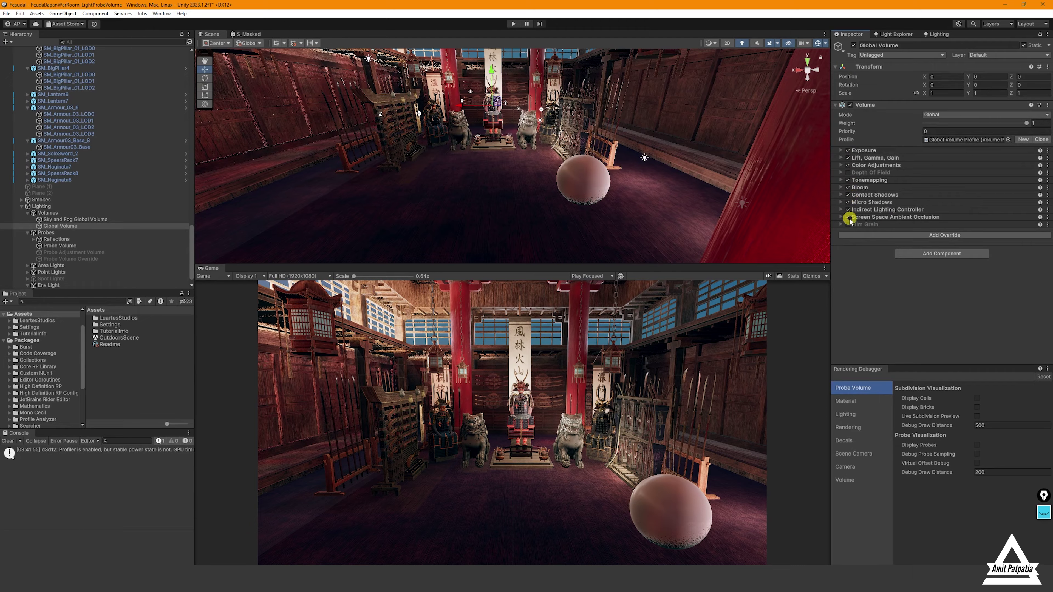
Look through the Sky and Fog Global Volume's fog and gradient sky settings, and return to the Global Volume
left_click(90, 219)
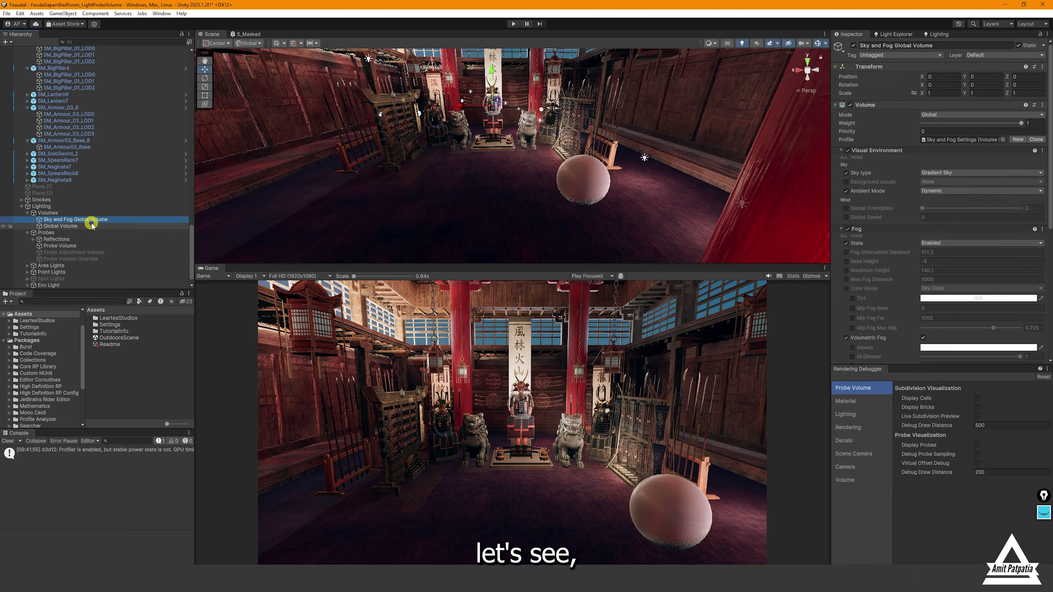
scroll(884, 190, "down", 5)
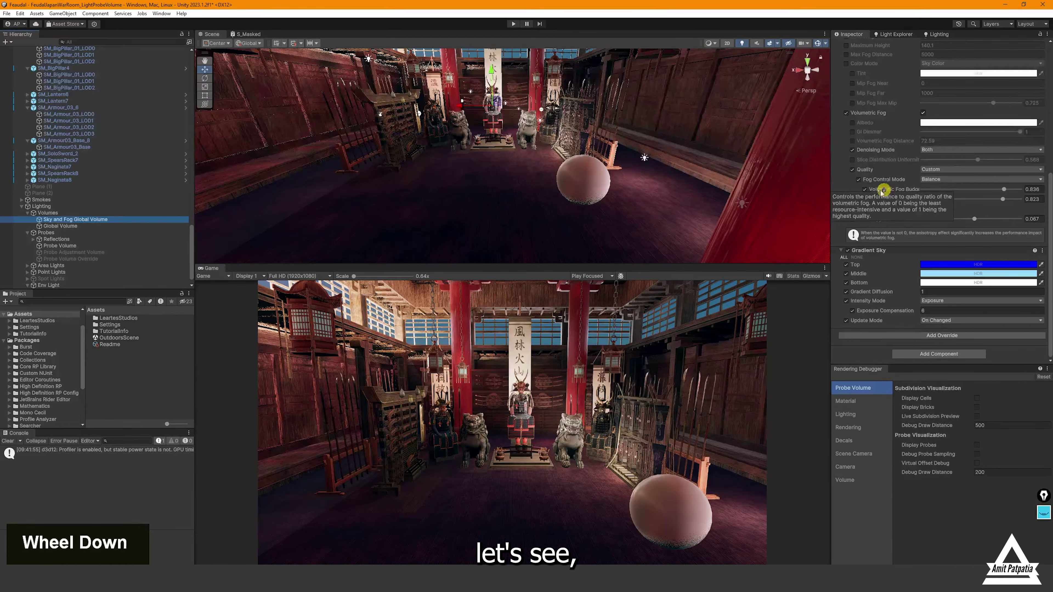
left_click(74, 226)
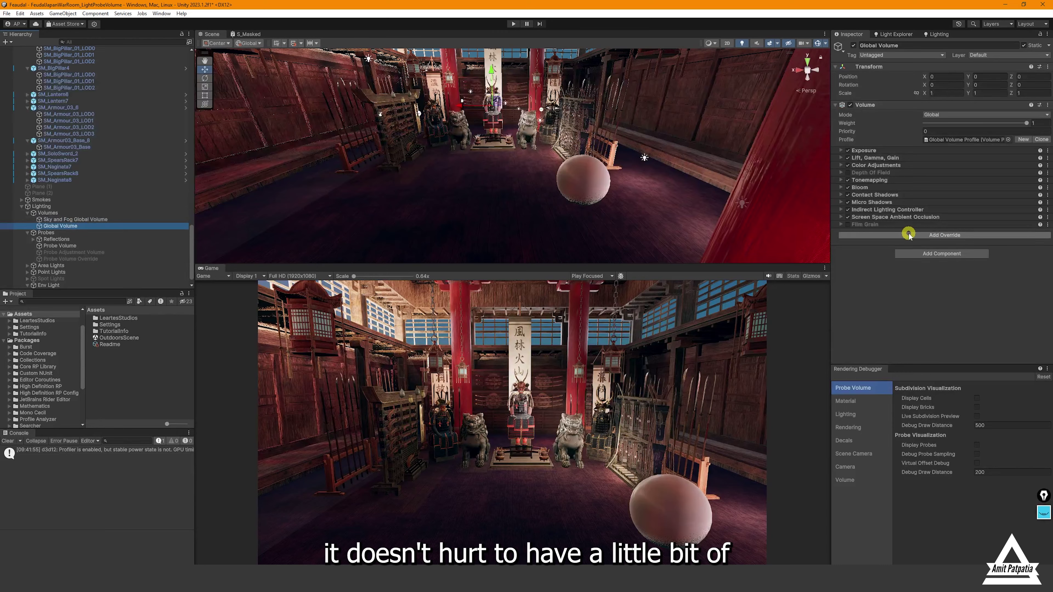
left_click(919, 235)
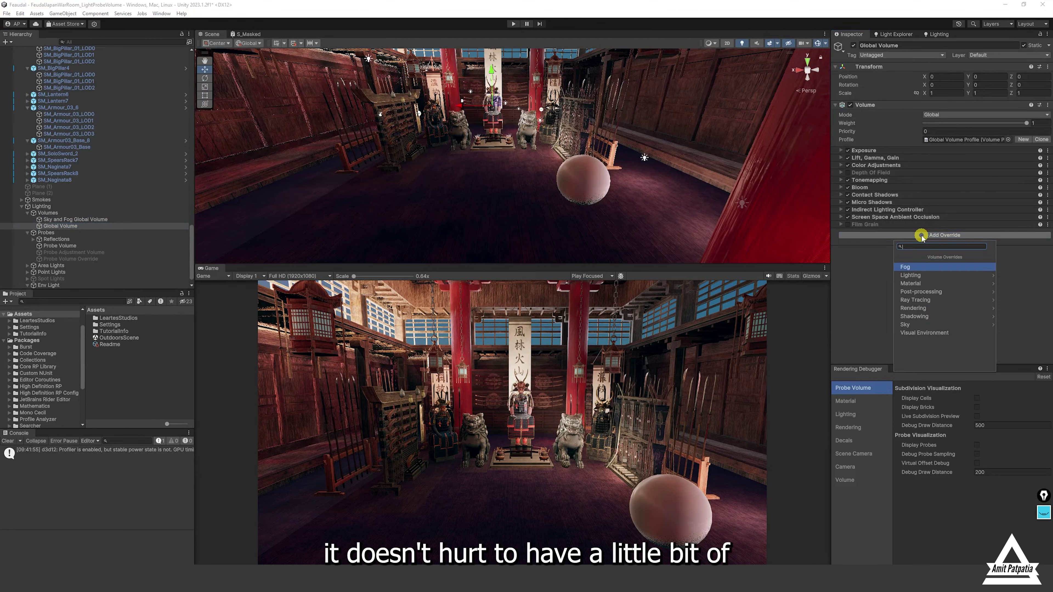
type("ambi")
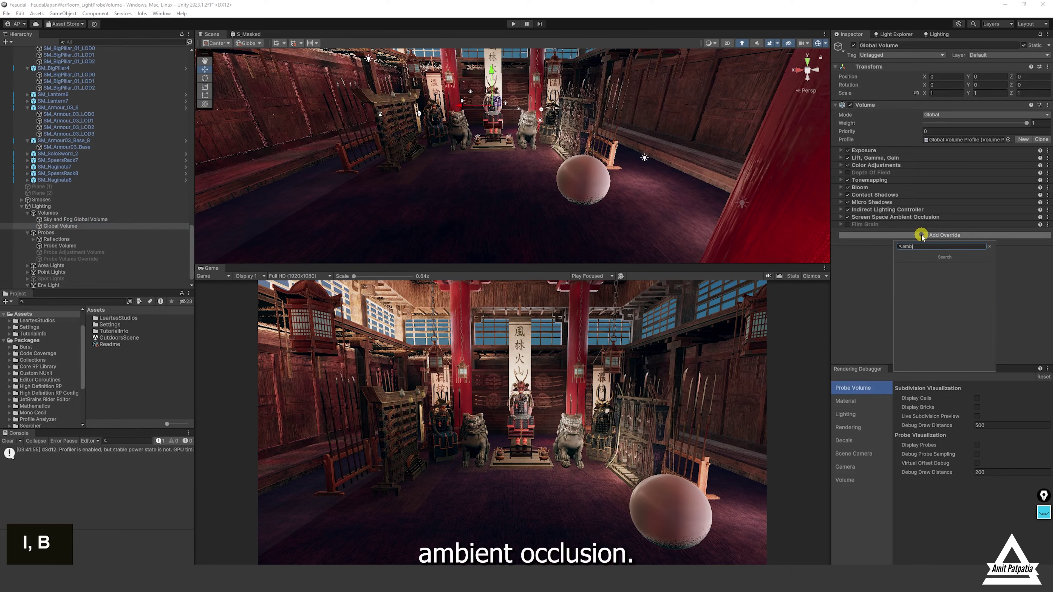
key("BackSpace")
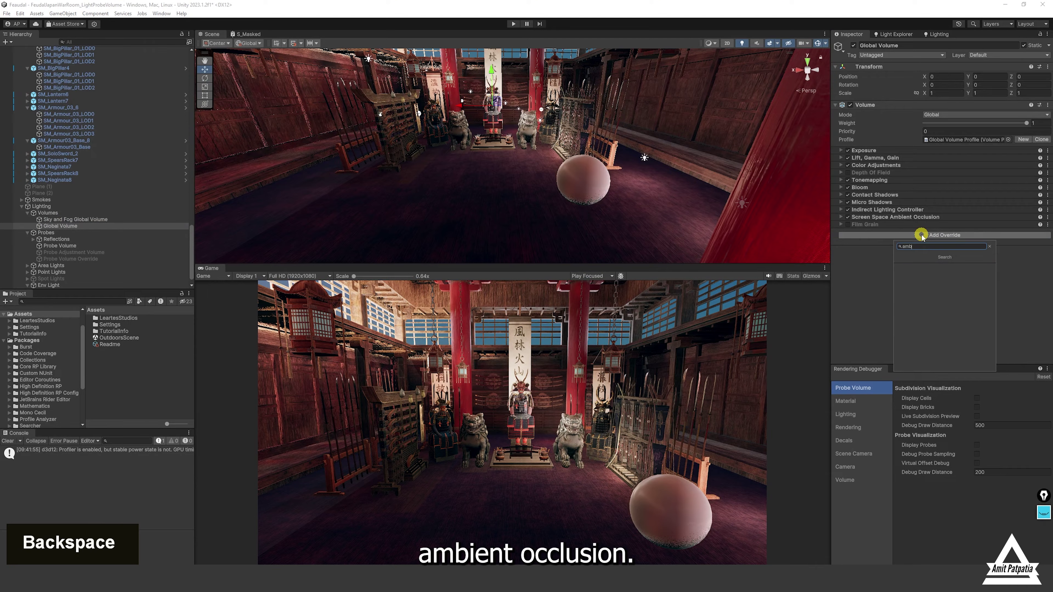
key("BackSpace")
key("BackSpace")
key("BackSpace")
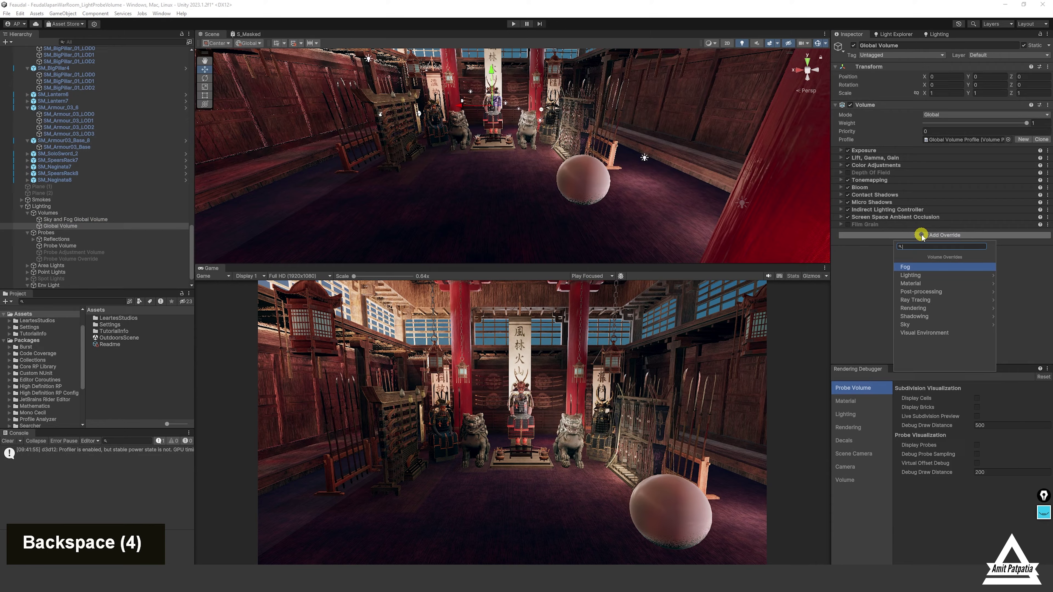
type("oc")
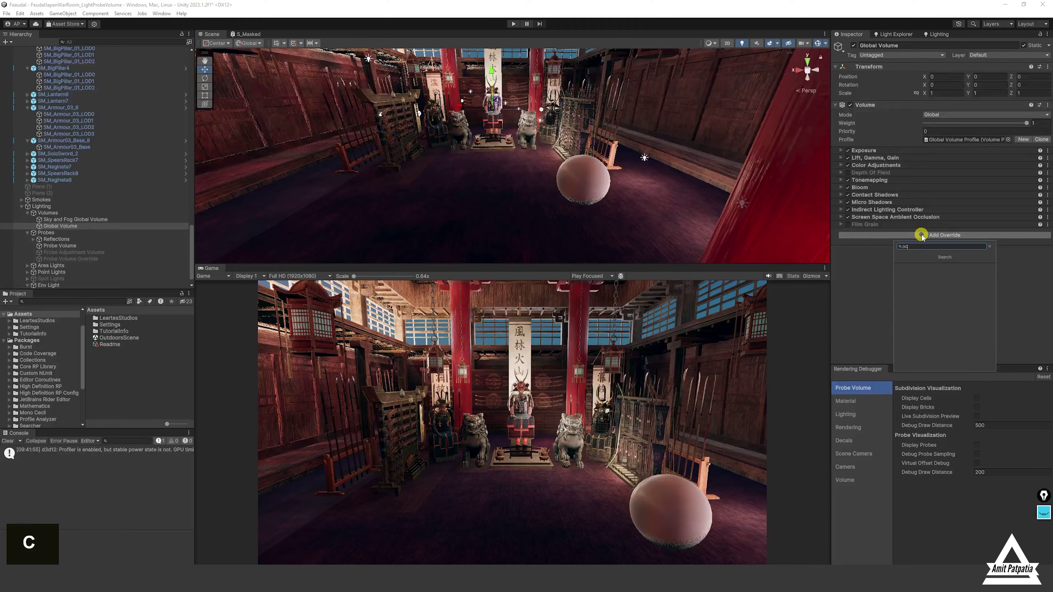
key("BackSpace")
key("BackSpace")
left_click(847, 282)
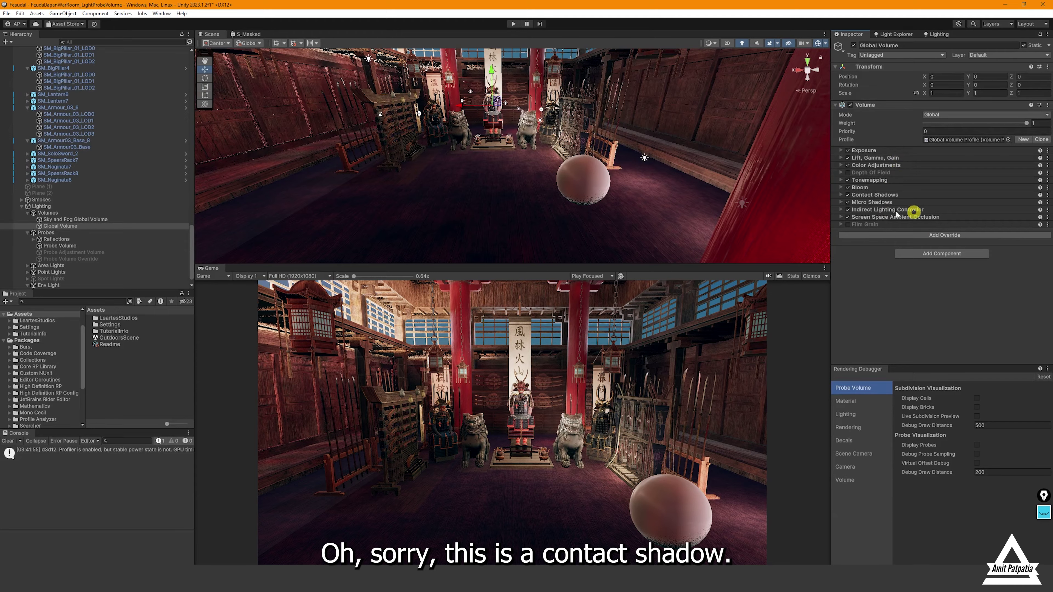
Disable the Micro Shadows, Contact Shadows and Bloom overrides on the Global Volume
double_click(846, 203)
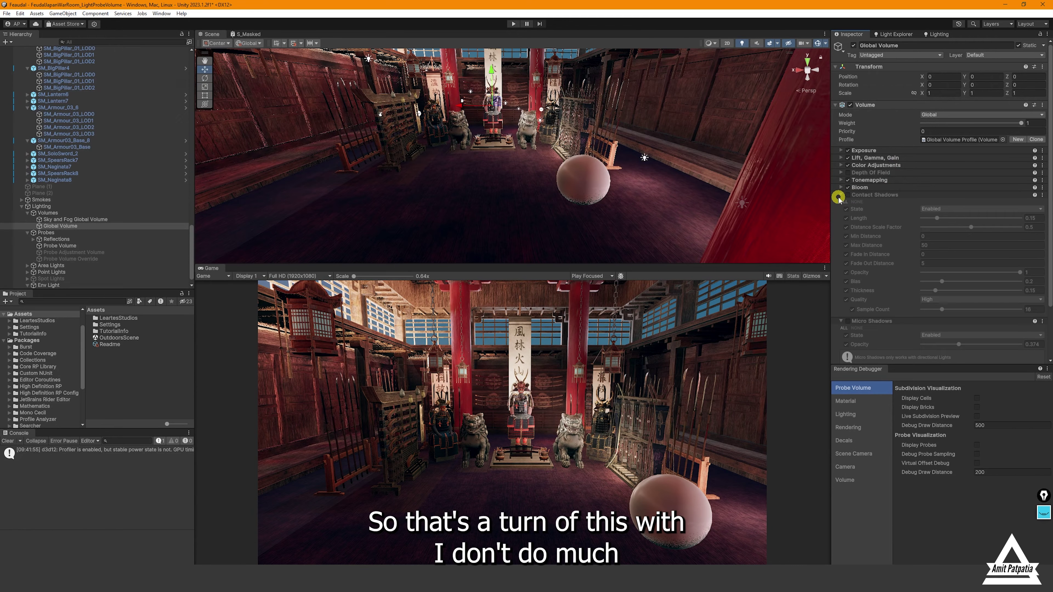
left_click(847, 187)
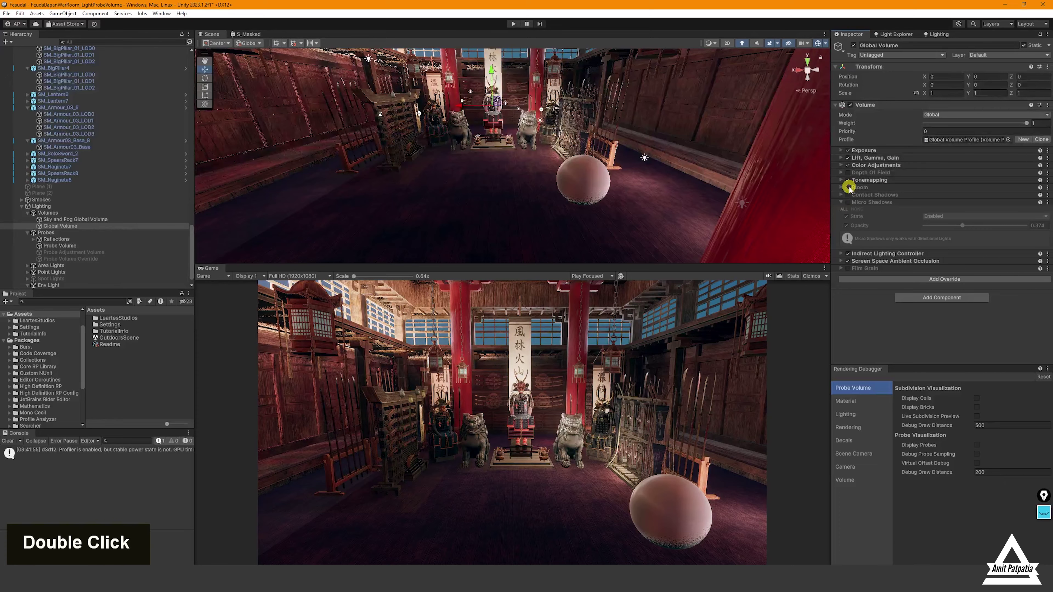
left_click(840, 203)
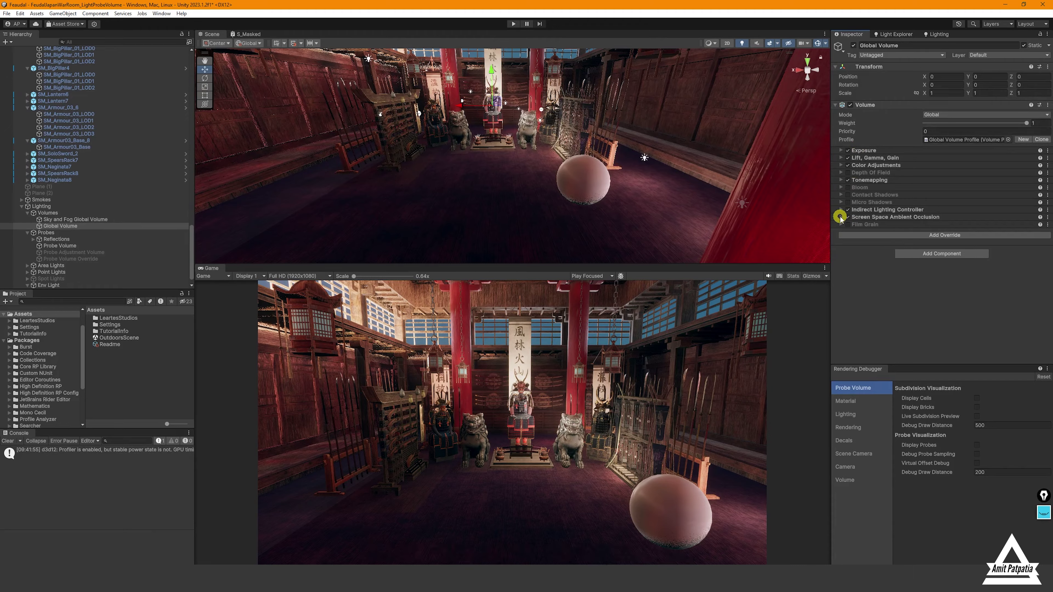
Expand the Screen Space Ambient Occlusion override, turn it off to compare the game view lighting, and turn it on again
left_click(840, 217)
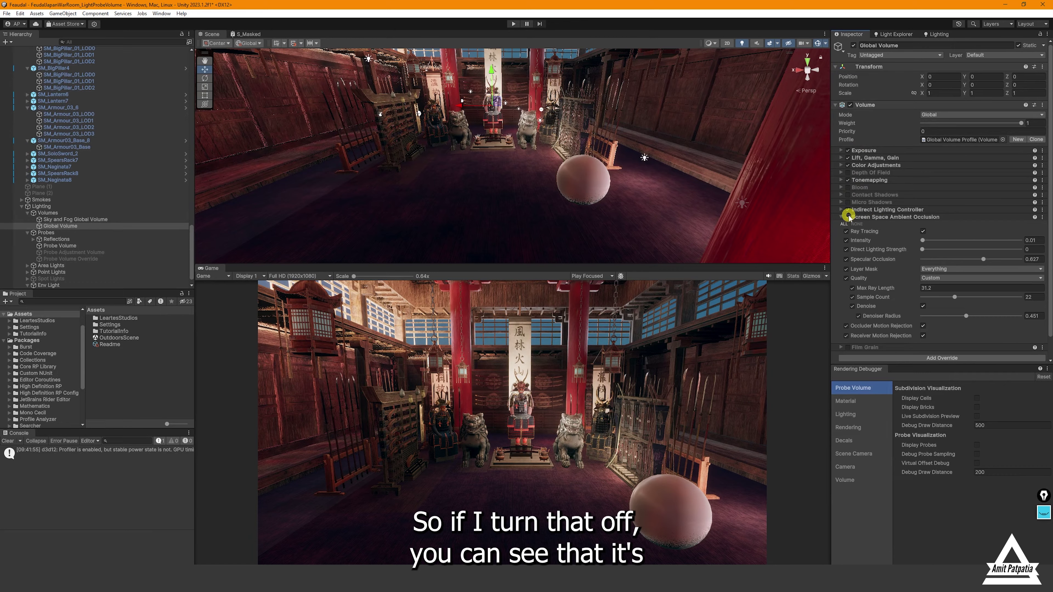
left_click(848, 216)
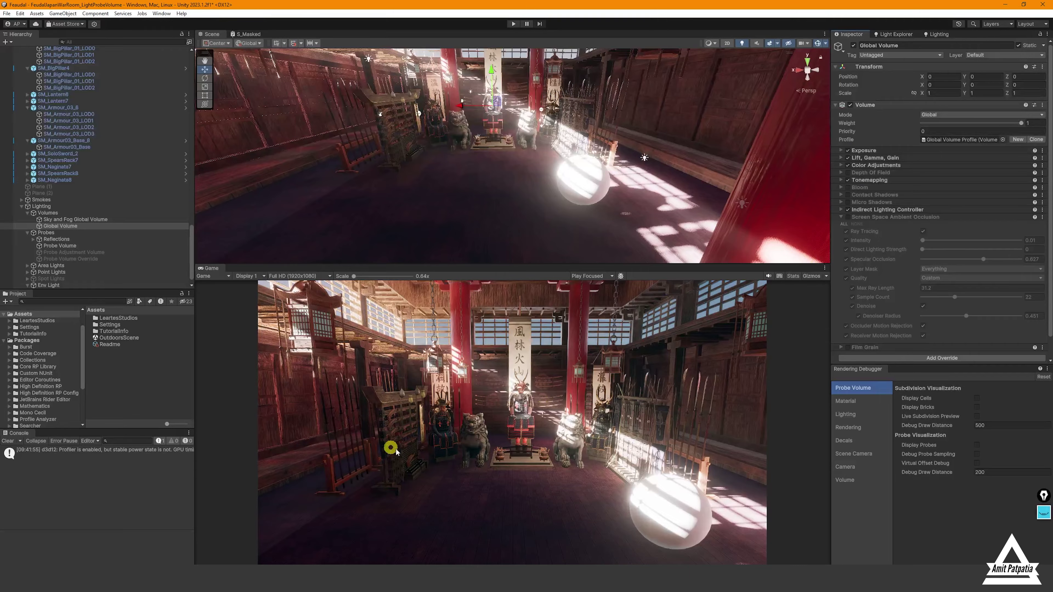
right_click(495, 401)
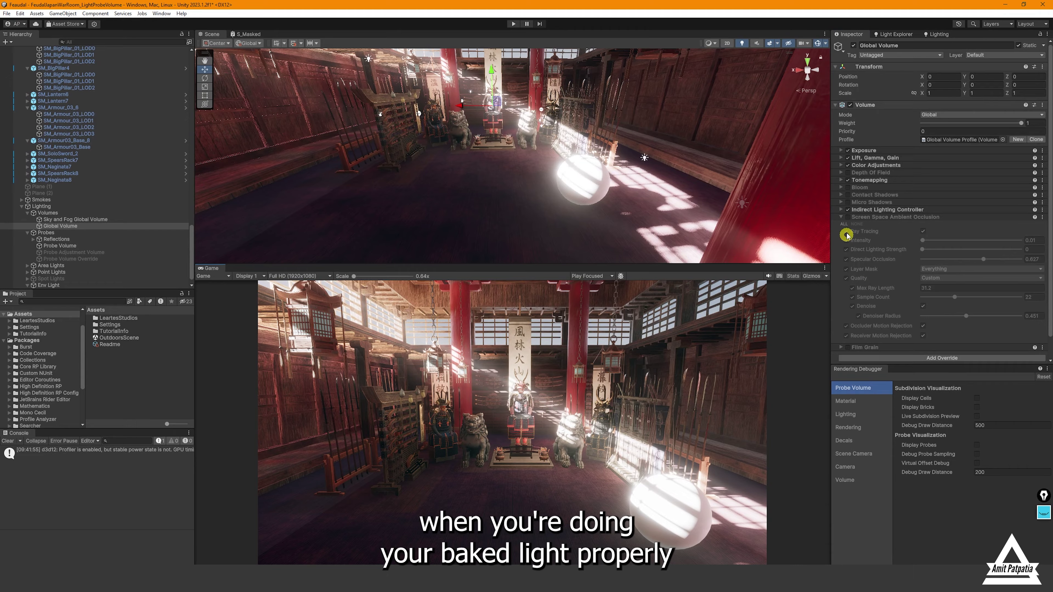
left_click(847, 217)
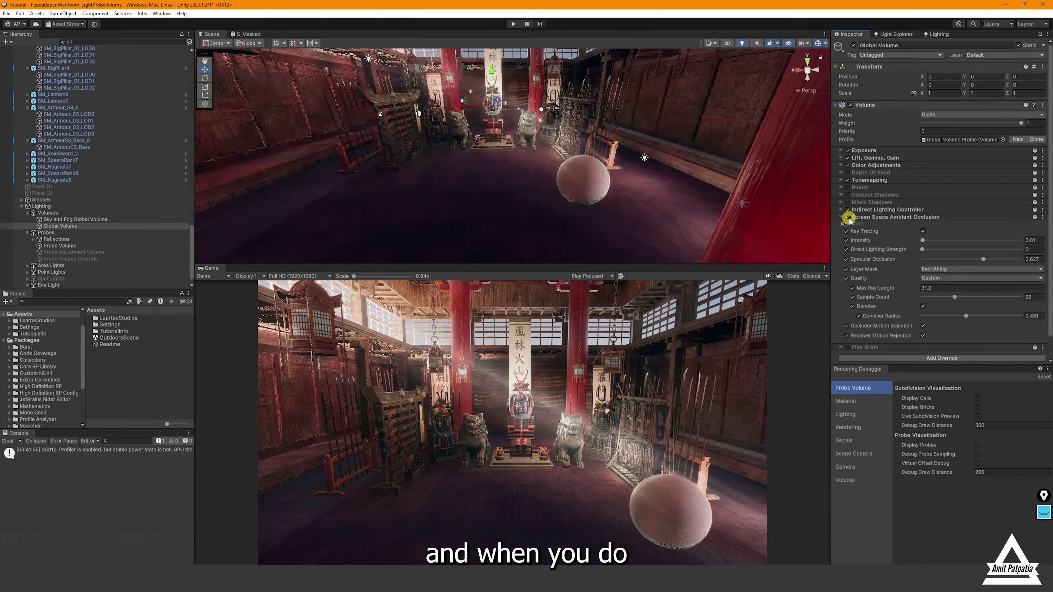
right_click(546, 388)
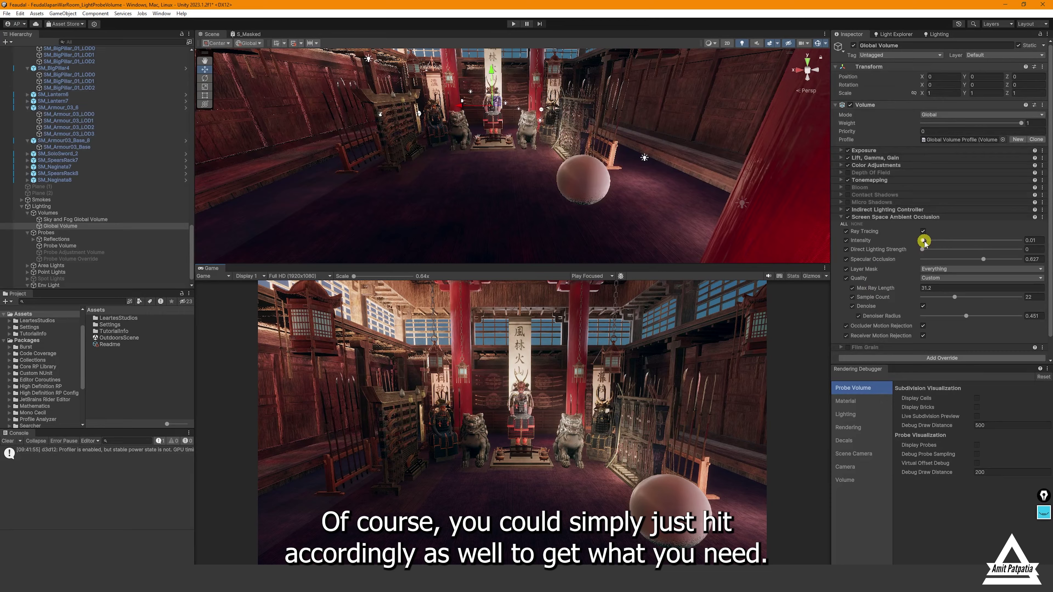
Set Specular Occlusion to 1 and Quality to High for the Screen Space Ambient Occlusion override
left_click_drag(966, 260, 1039, 259)
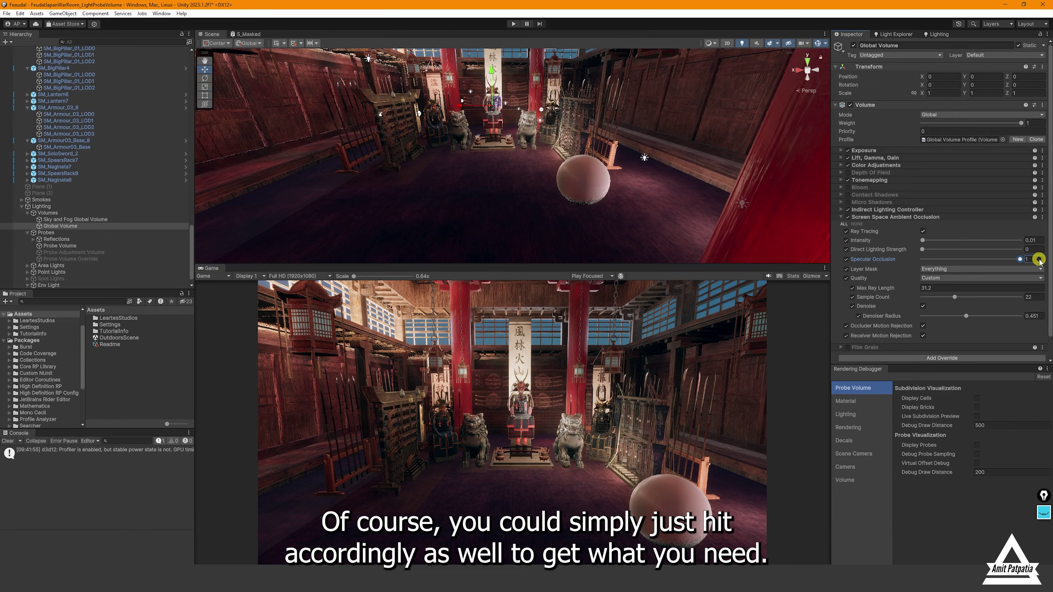
left_click(940, 277)
left_click(949, 313)
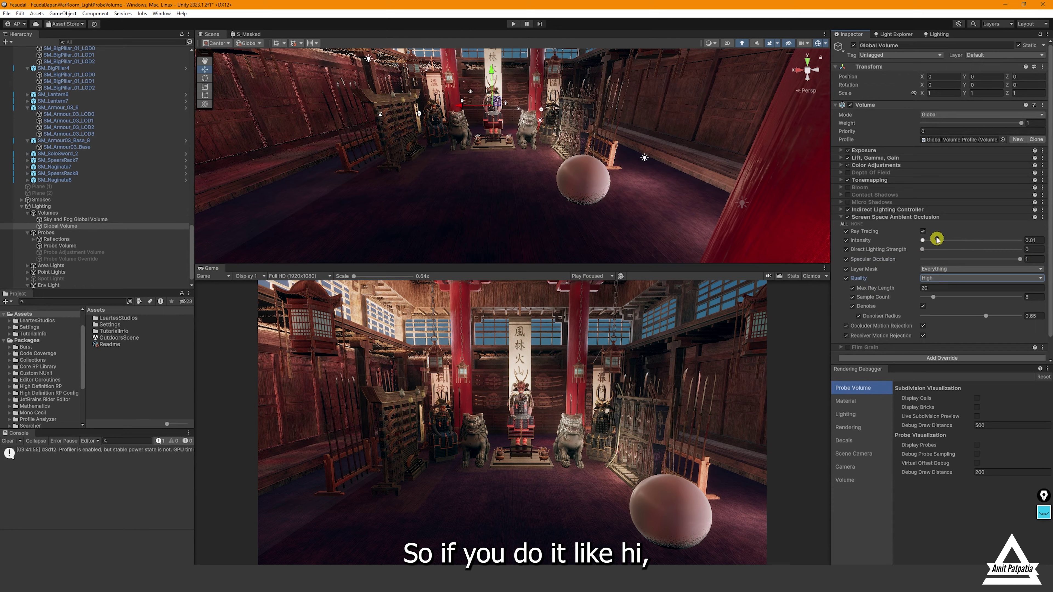
Set the ambient occlusion's Intensity to 0.03, Direct Lighting Strength to 0 and Max Ray Length to 6.63
mouse_move(928, 241)
left_mouse_down()
mouse_move(937, 244)
mouse_move(916, 247)
mouse_move(924, 245)
left_mouse_up()
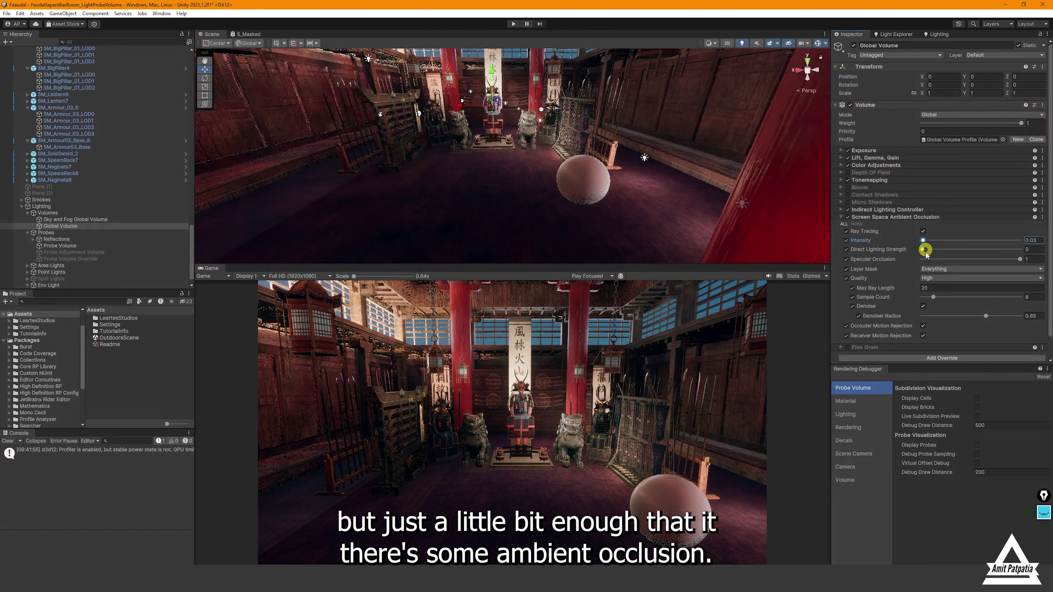
left_click_drag(927, 253, 836, 252)
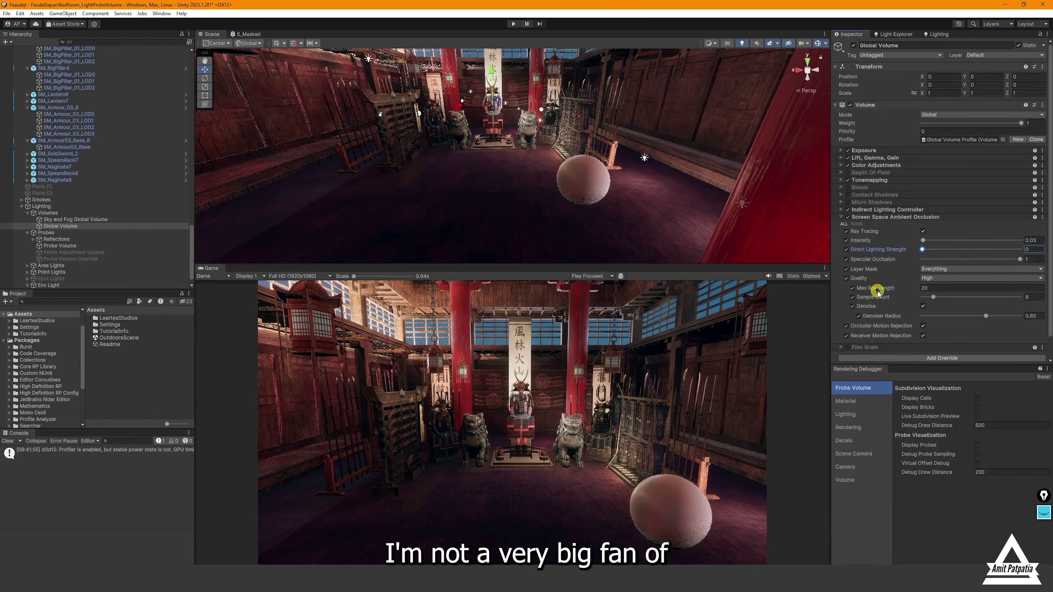
left_click_drag(877, 289, 686, 288)
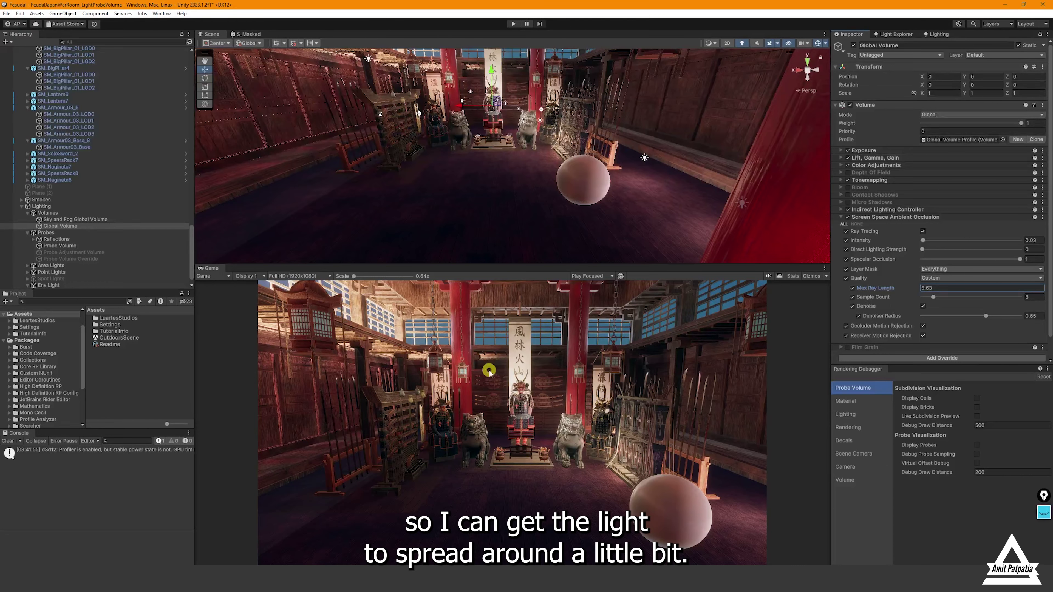
Switch Screen Space Ambient Occlusion off and on repeatedly to compare the room's lighting, and leave the override disabled
left_click(847, 217)
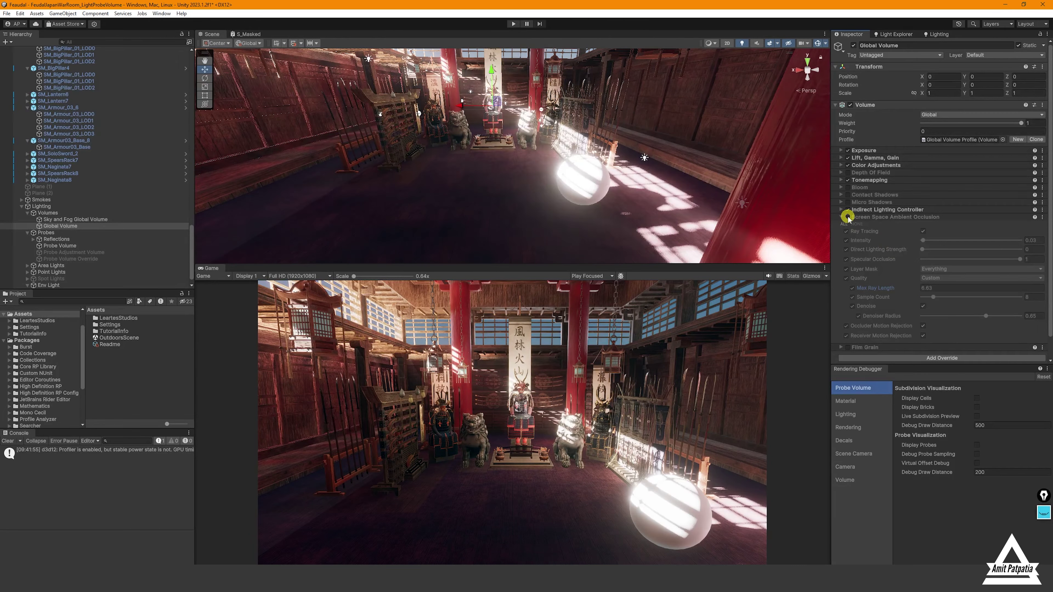
left_click(847, 216)
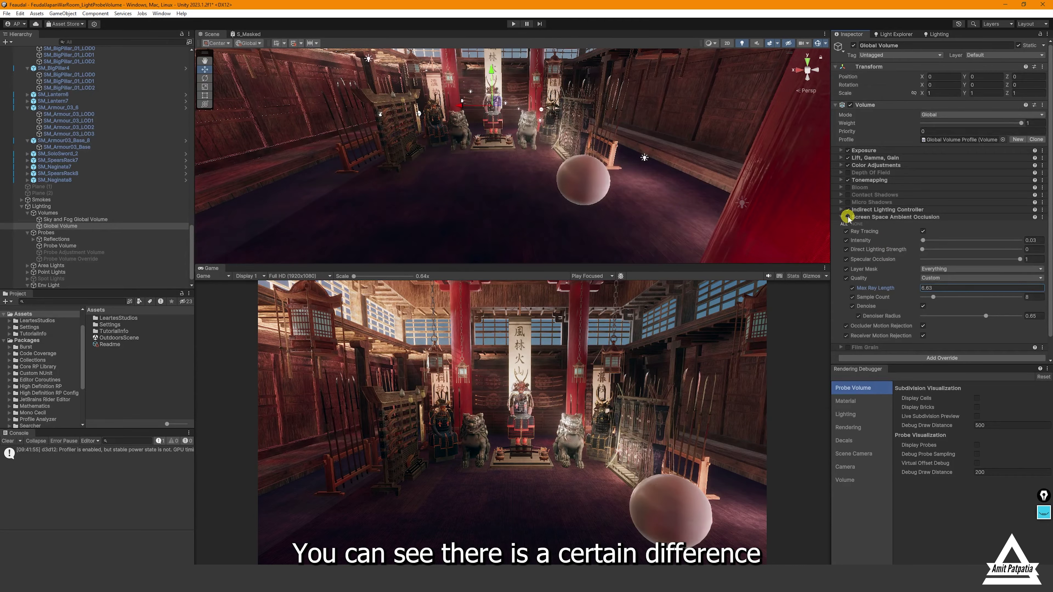
double_click(847, 217)
left_click(847, 217)
left_click(847, 217)
left_click(847, 217)
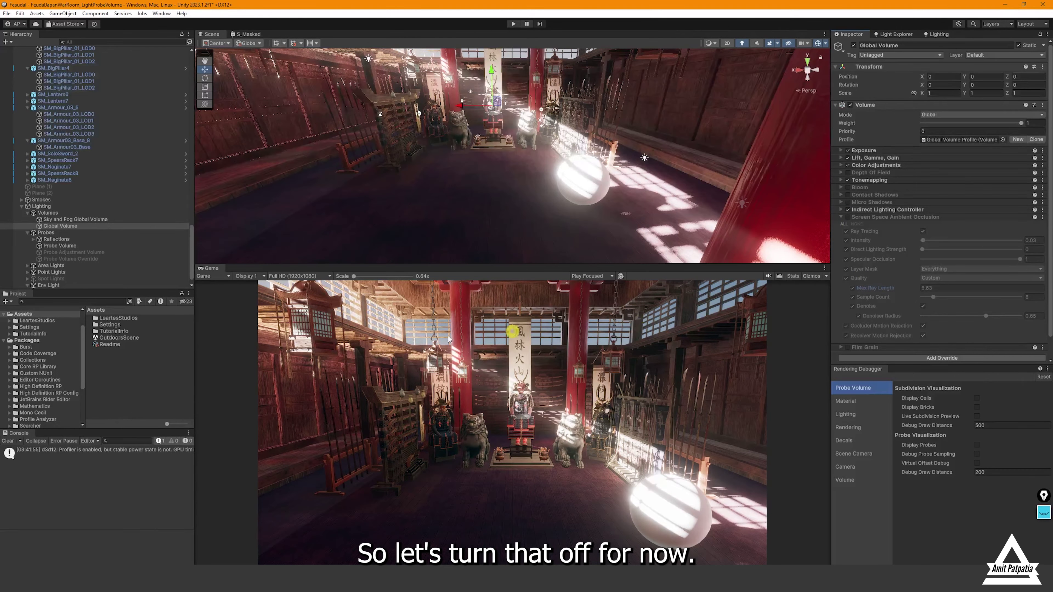
left_click(928, 34)
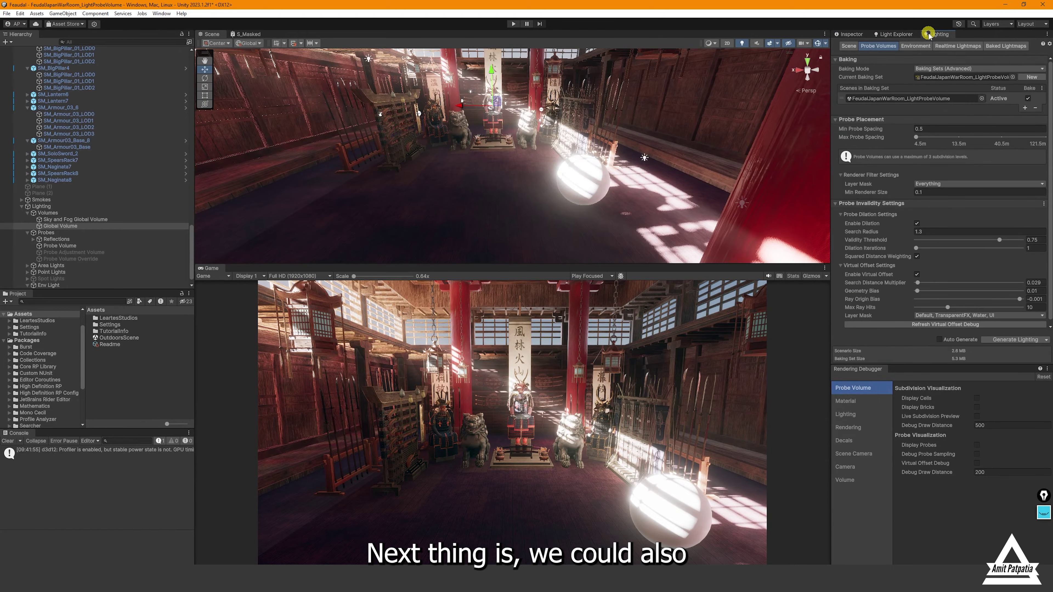
left_click(891, 35)
double_click(855, 35)
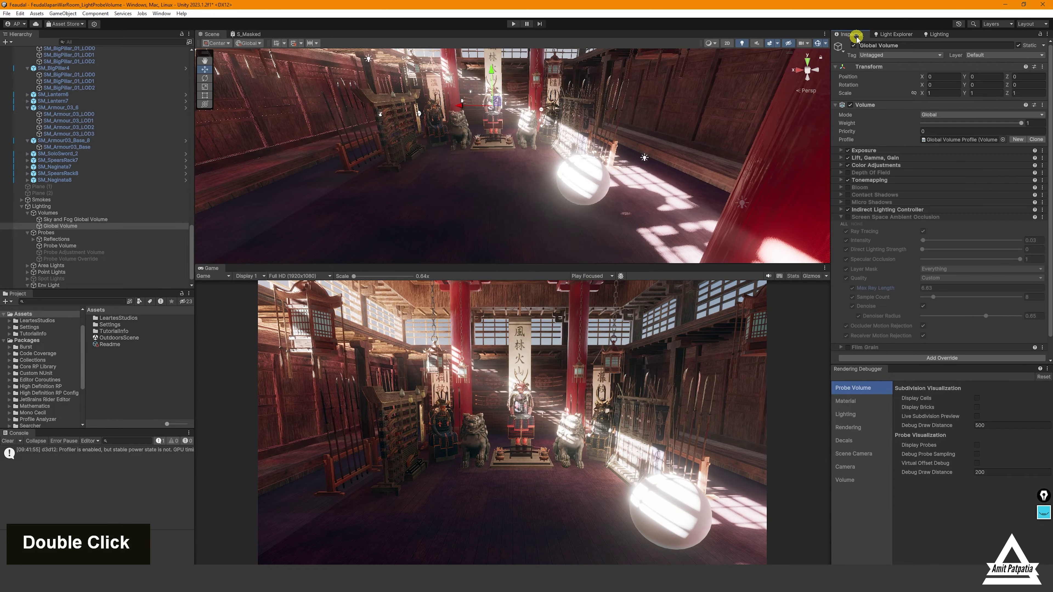
scroll(67, 238, "down", 1)
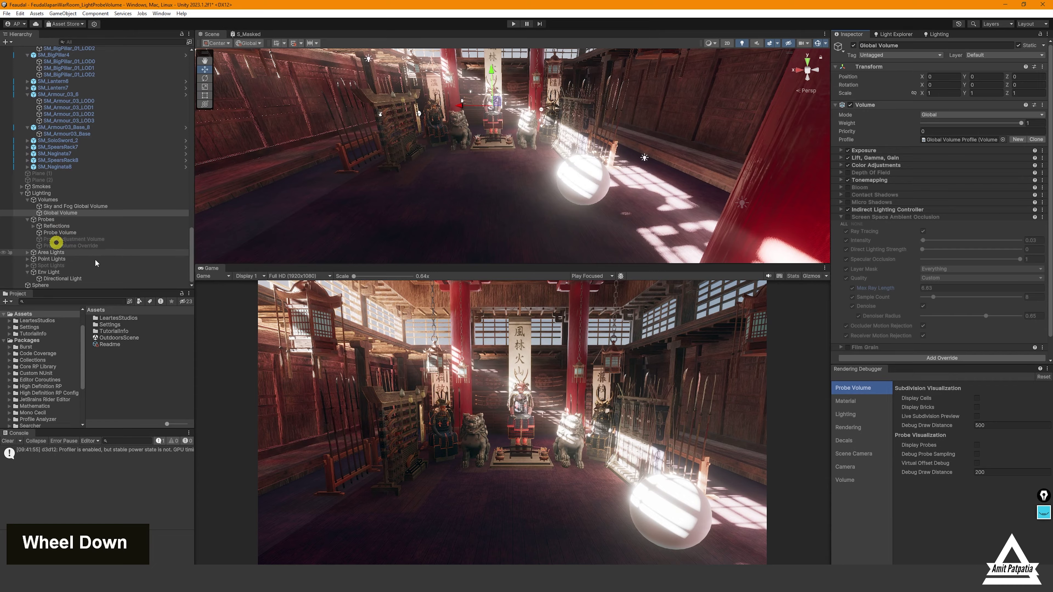
In the Light Explorer, set the mode of the first eight scene lights, Point Light (8) through Point Light (7), to Realtime
left_click(891, 34)
left_click(1005, 100)
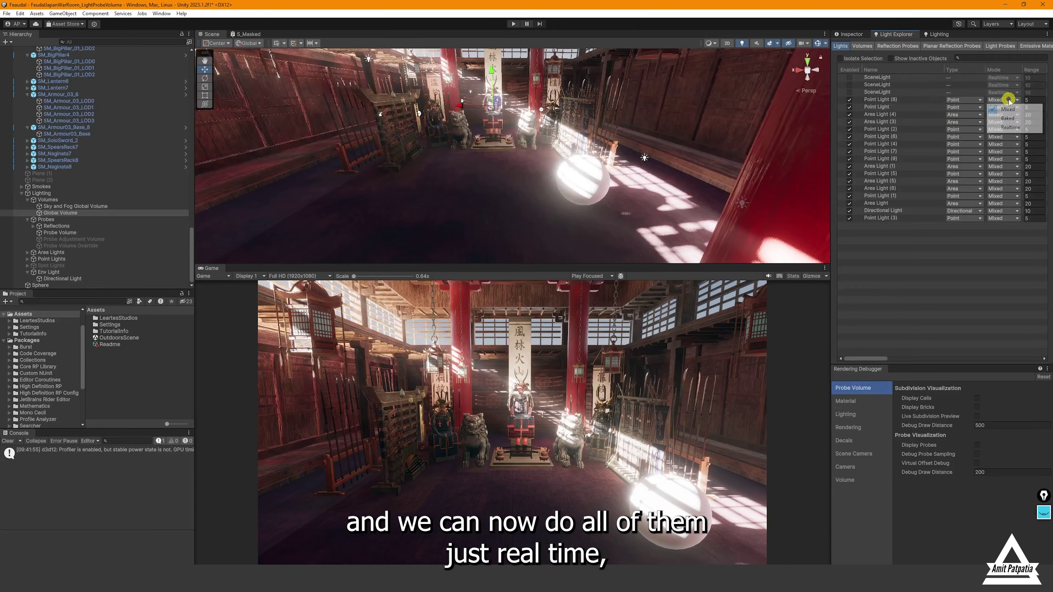
left_click(1009, 127)
left_click(1003, 107)
left_click(1010, 135)
left_click(1004, 115)
left_click(1009, 142)
left_click(1004, 122)
left_click(1010, 150)
left_click(1003, 129)
left_click(1010, 157)
left_click(1000, 137)
left_click(1010, 164)
left_click(1002, 144)
left_click(1010, 171)
left_click(1003, 151)
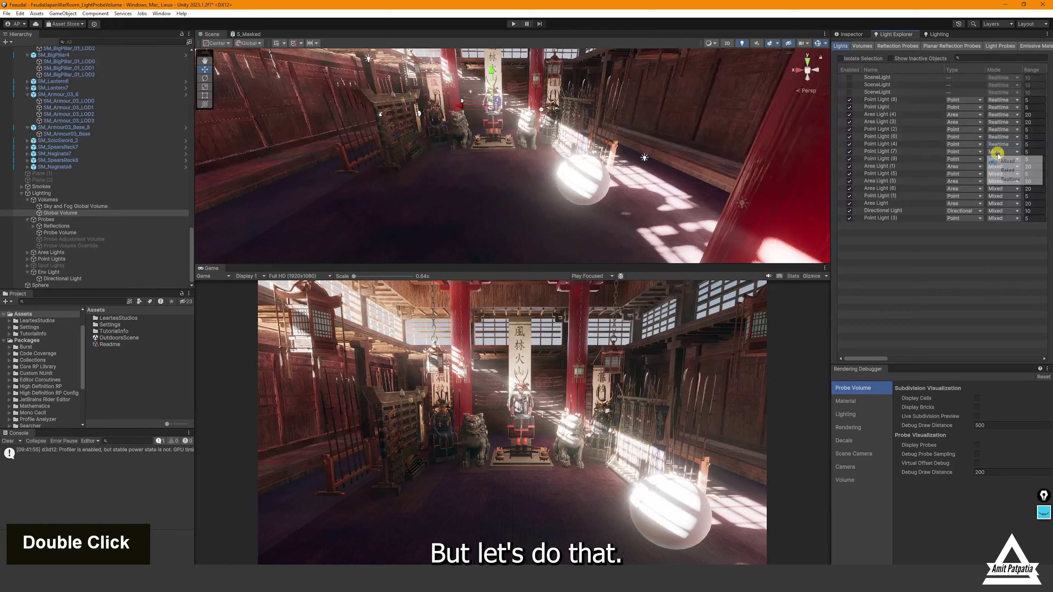
left_click(1010, 179)
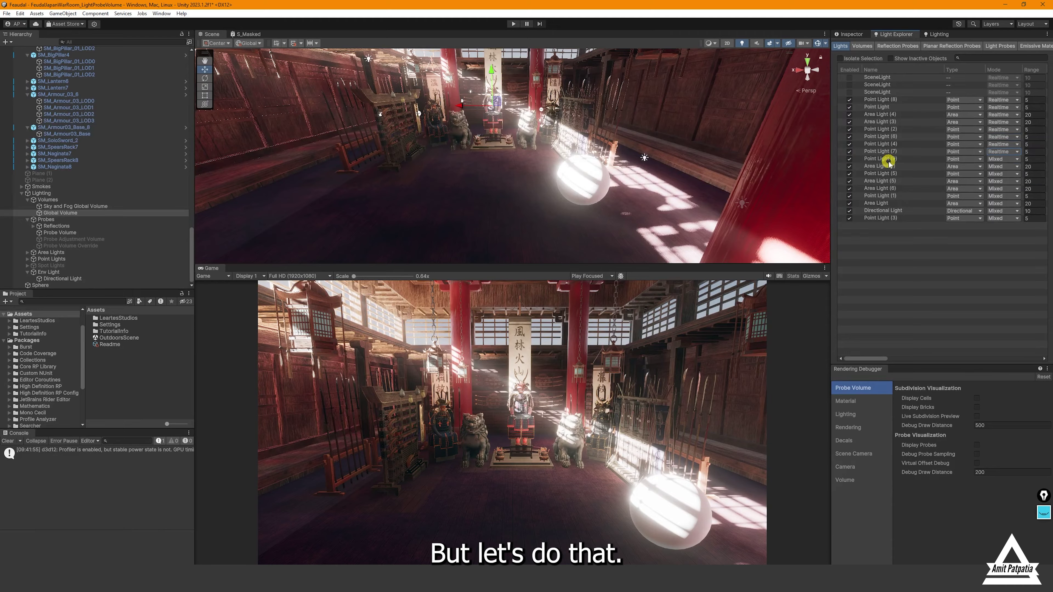
Set all the remaining lights, from Point Light (9) through Point Light (3), to Realtime mode together
left_click(887, 159)
left_click(879, 218, "shift")
left_click(1003, 181)
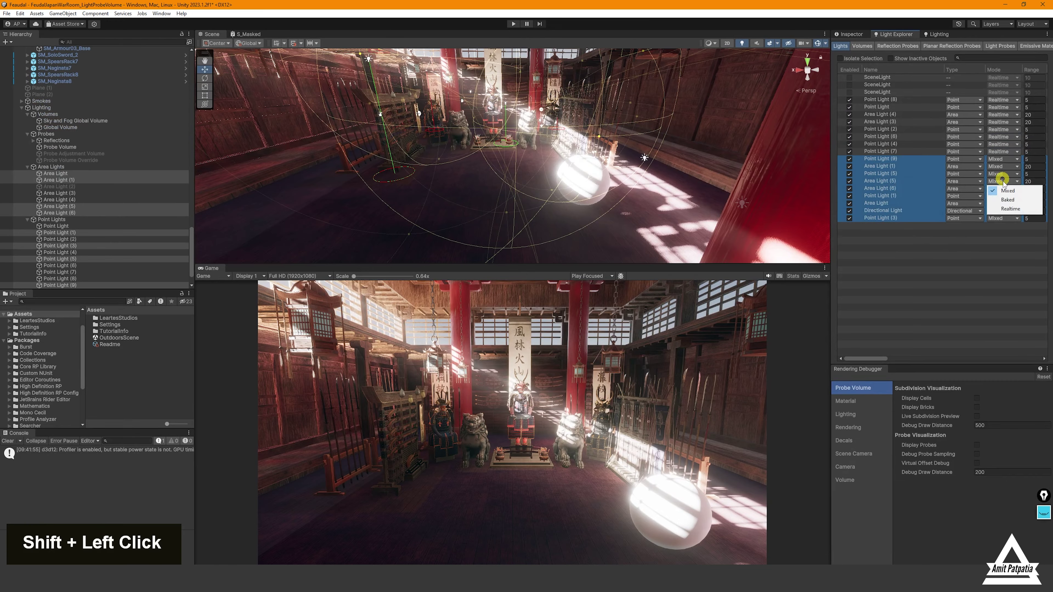
left_click(1006, 208)
Generate the lighting for the war room's baking set and shift the white sphere slightly to check how it is lit
left_click(936, 34)
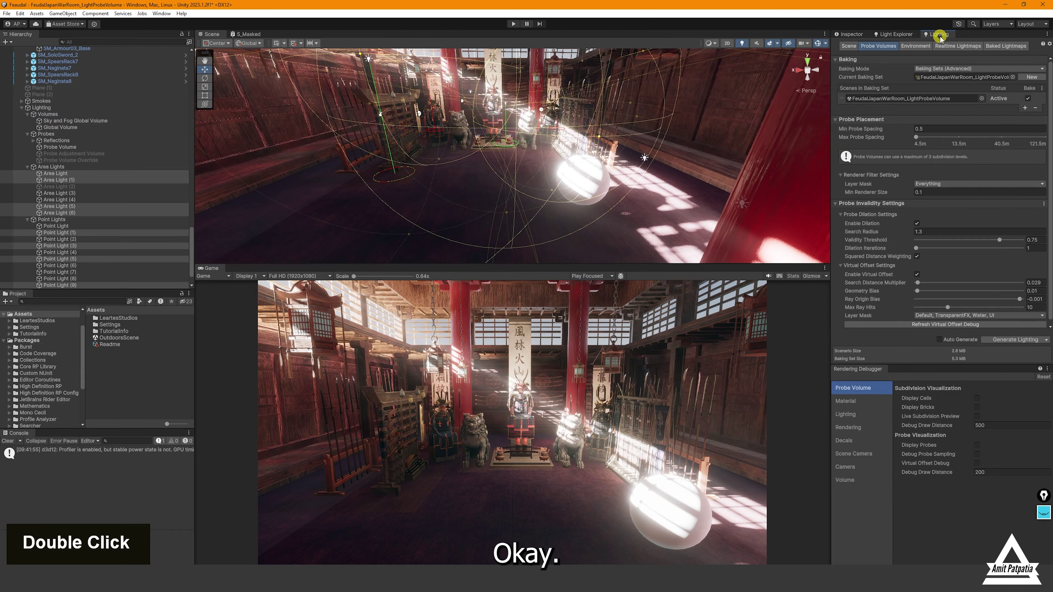
left_click(1011, 339)
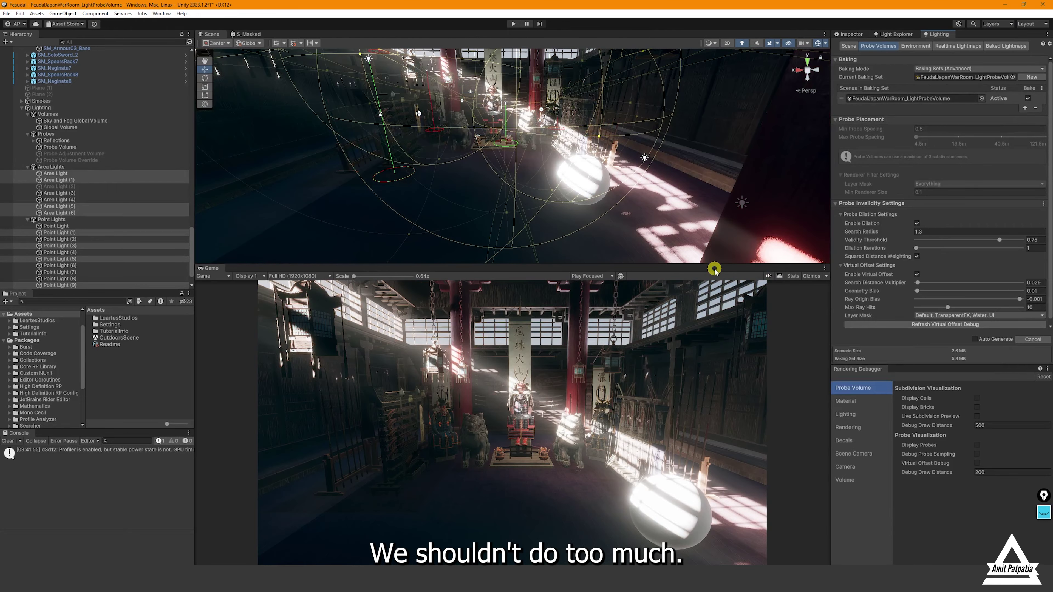
right_click(576, 397)
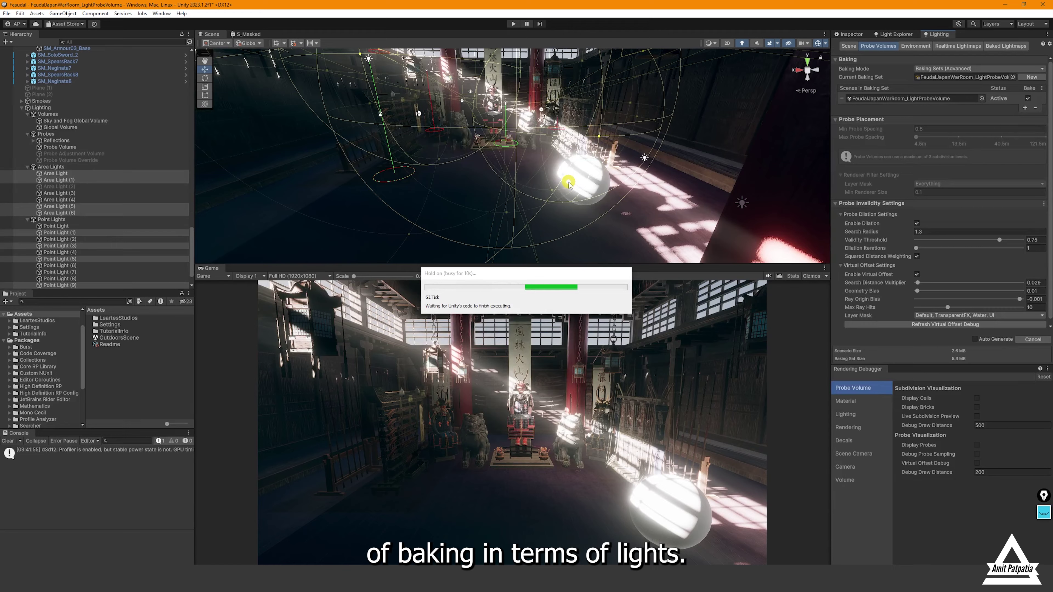
right_click(597, 357)
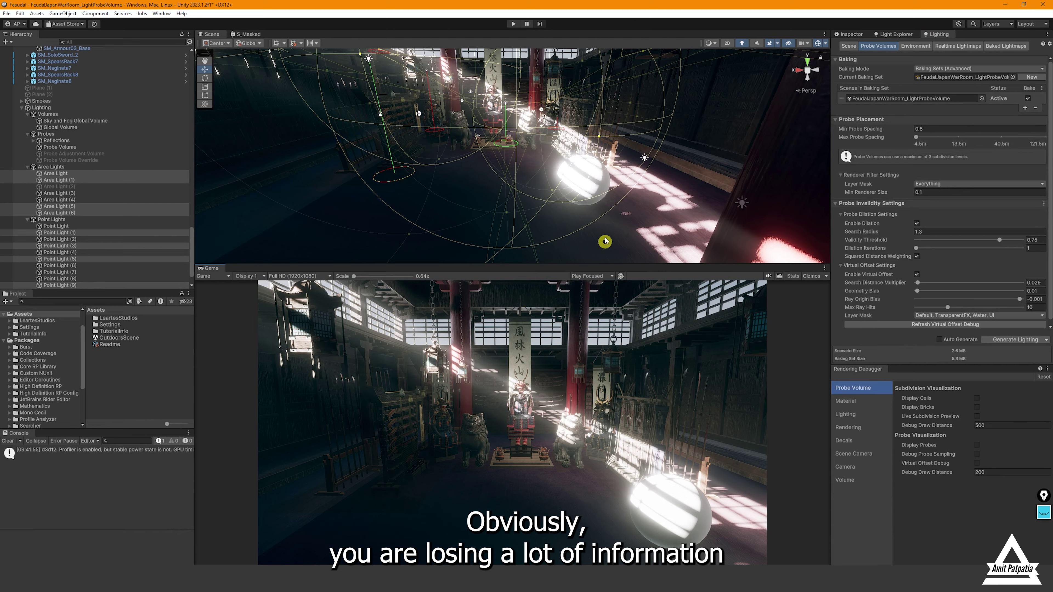
left_click(590, 170)
mouse_move(559, 183)
left_mouse_down()
mouse_move(380, 193)
mouse_move(656, 178)
mouse_move(384, 203)
mouse_move(600, 199)
mouse_move(393, 197)
mouse_move(591, 188)
mouse_move(575, 183)
mouse_move(353, 190)
mouse_move(639, 187)
mouse_move(430, 193)
mouse_move(612, 190)
mouse_move(551, 190)
left_mouse_up()
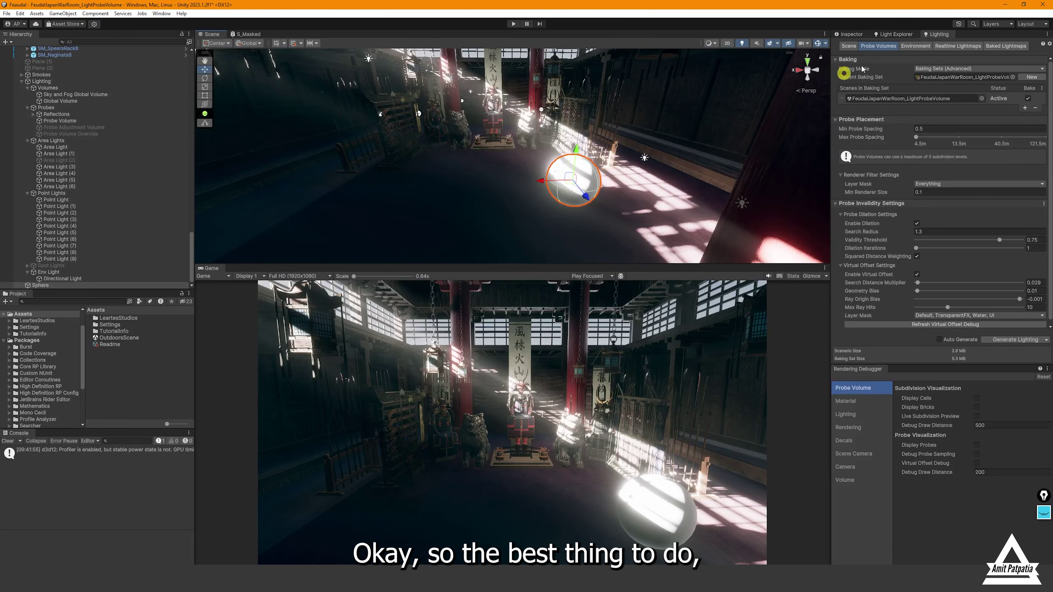
Change every light from Point Light (8) through Point Light (3) in the Light Explorer to Baked mode
left_click(896, 34)
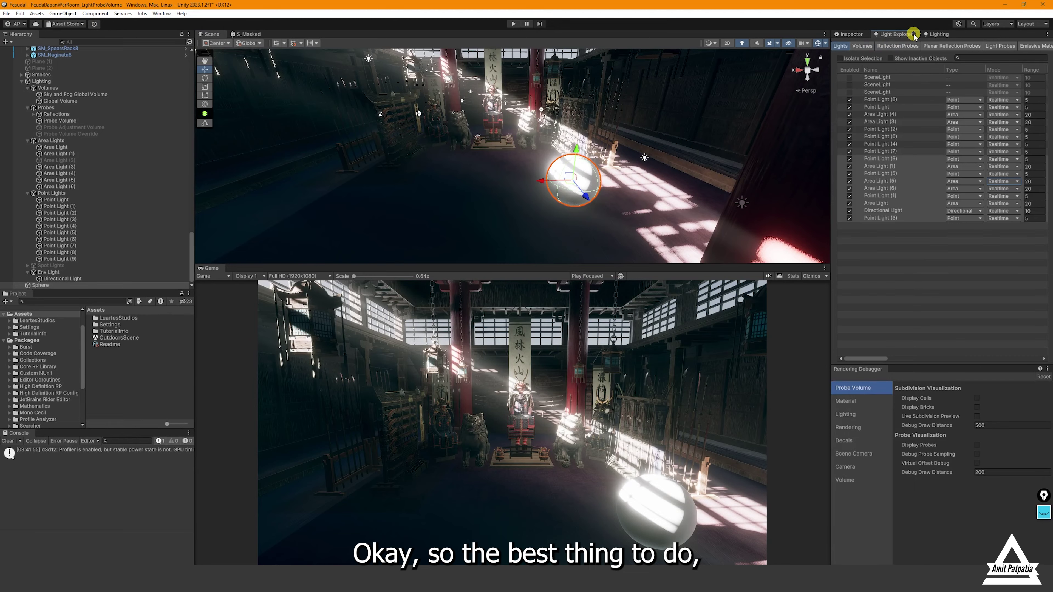
left_click(898, 103)
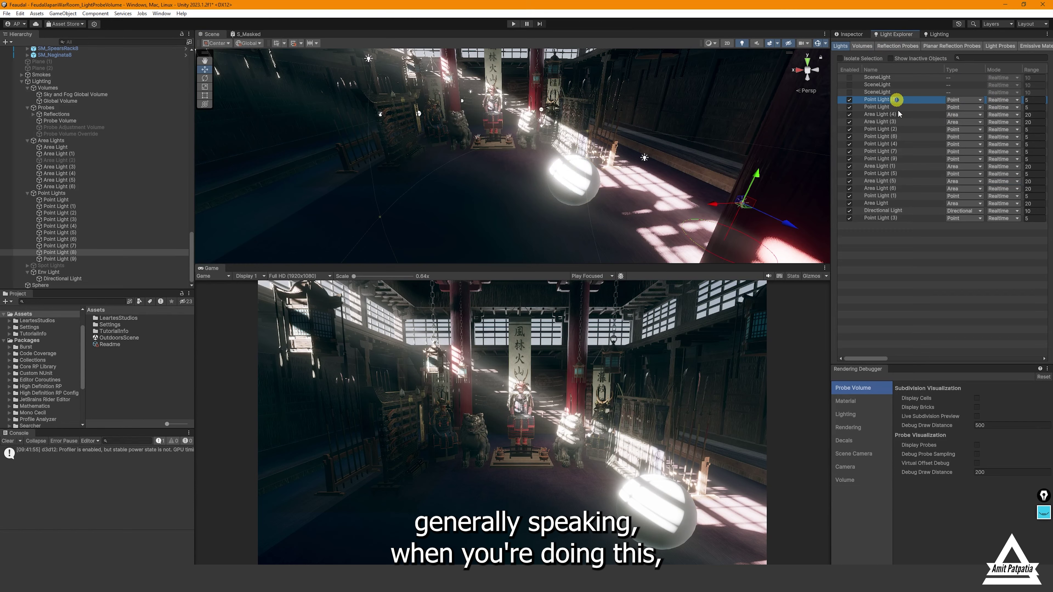
left_click(891, 218, "shift")
left_click(1003, 100)
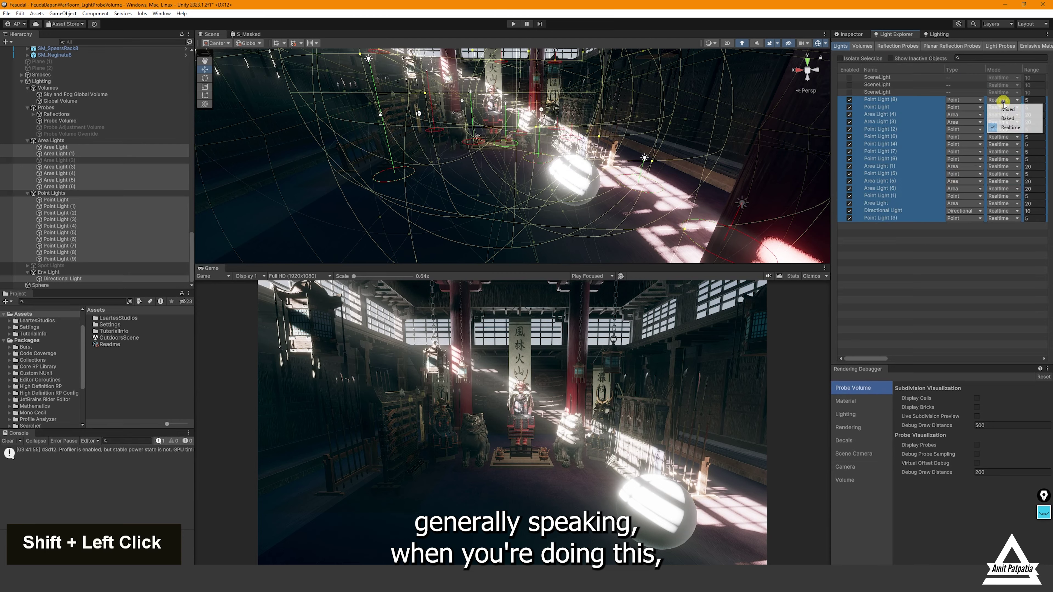
left_click(1008, 118)
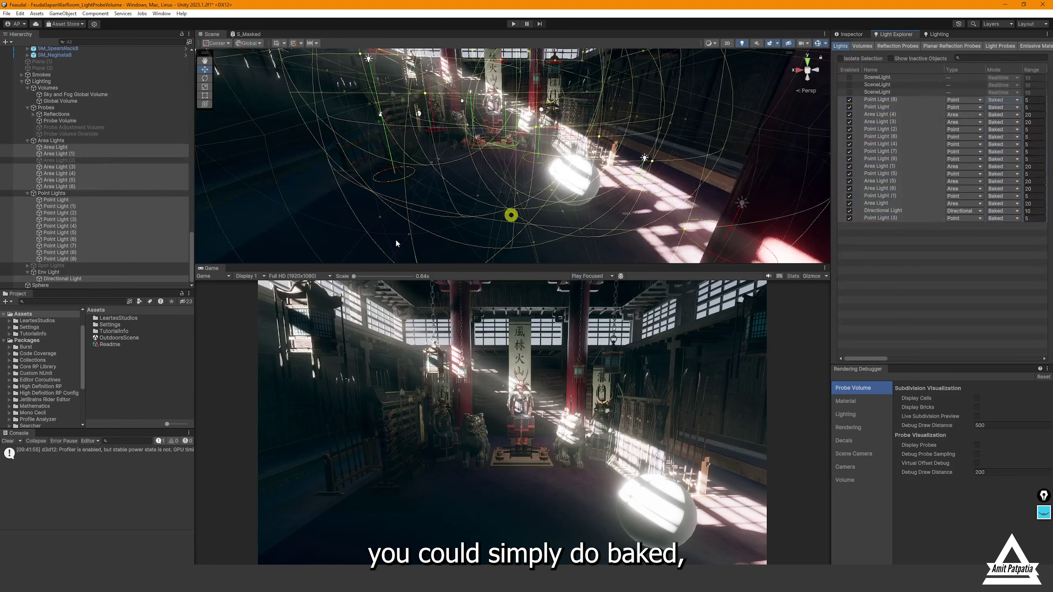
Inspect a floor piece's properties and filter the scene hierarchy for objects named SM
left_click(381, 244)
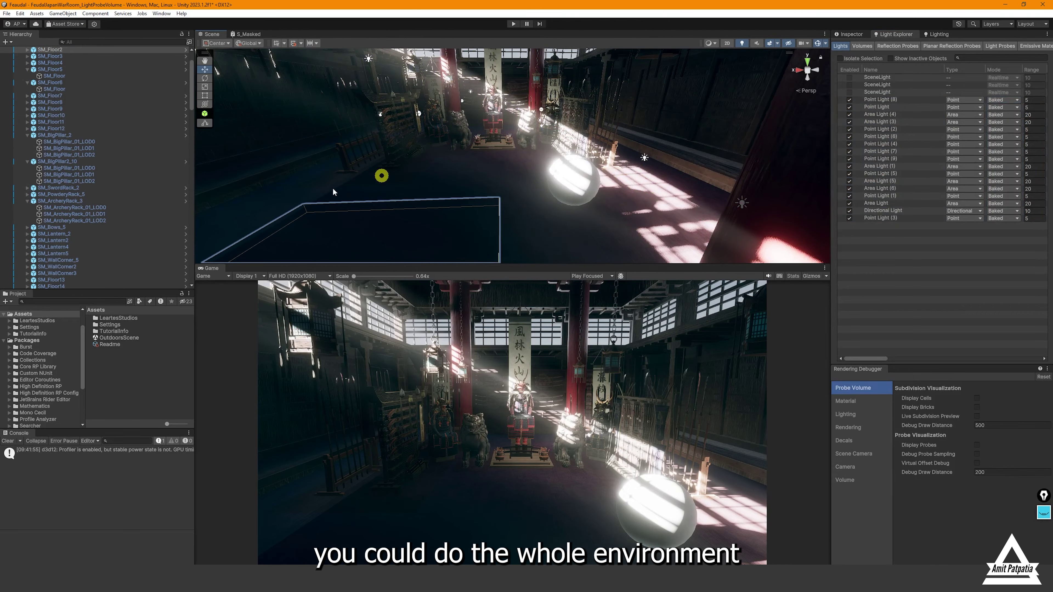
left_click(856, 35)
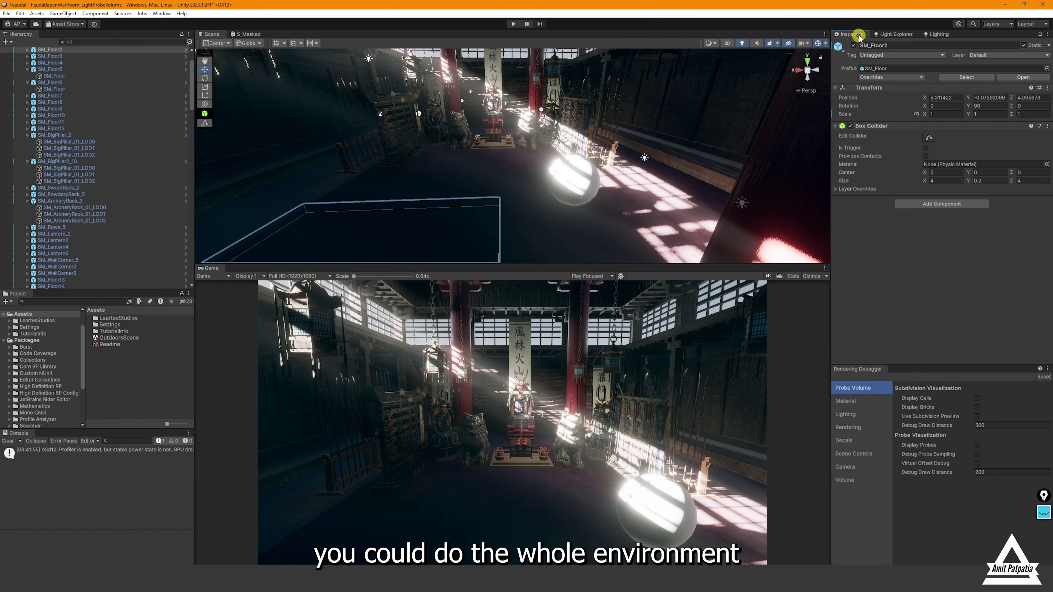
left_click(100, 42)
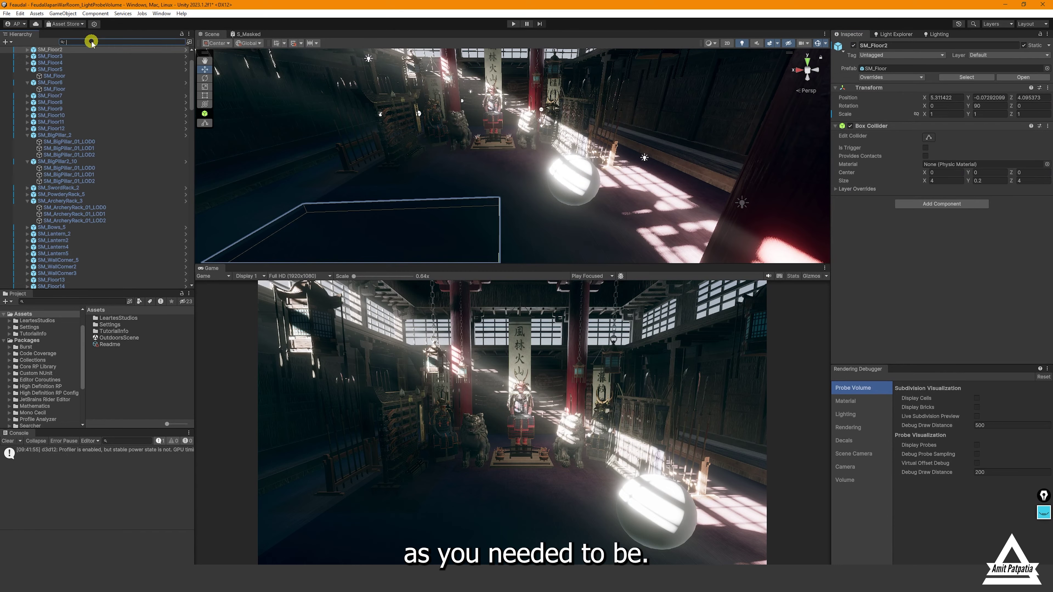
type("SN")
key("BackSpace")
type("M")
scroll(78, 66, "up", 1)
Set Receive Global Illumination to Lightmaps for the archery rack LODs, the armour bases and LODs, and SM_Banner_01
left_click(70, 57)
left_click(66, 70, "shift")
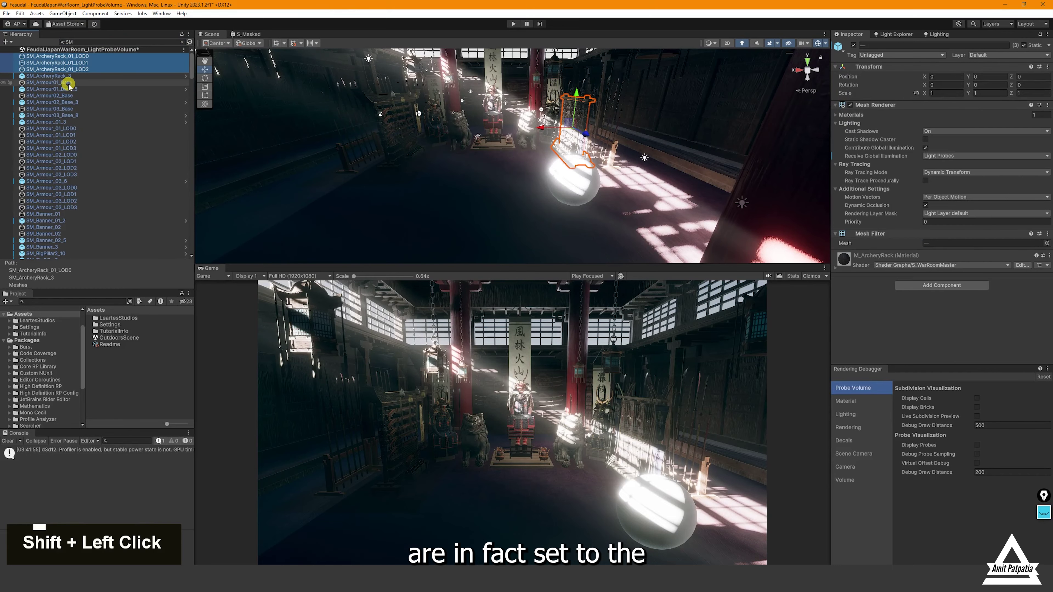
left_click(66, 82, "ctrl")
left_click(64, 96, "ctrl")
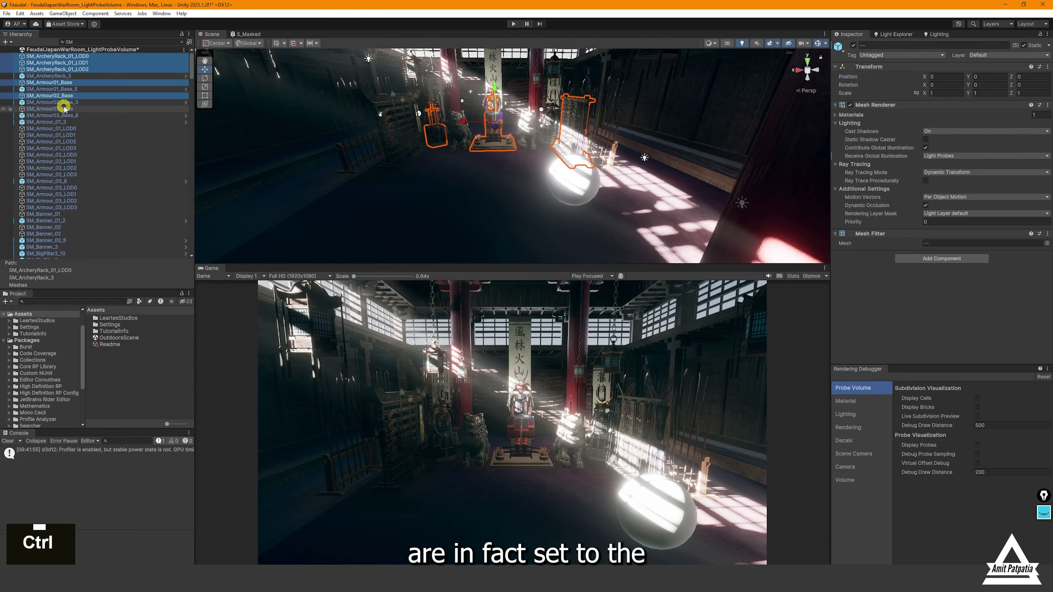
left_click(63, 108, "ctrl")
left_click(61, 128, "ctrl")
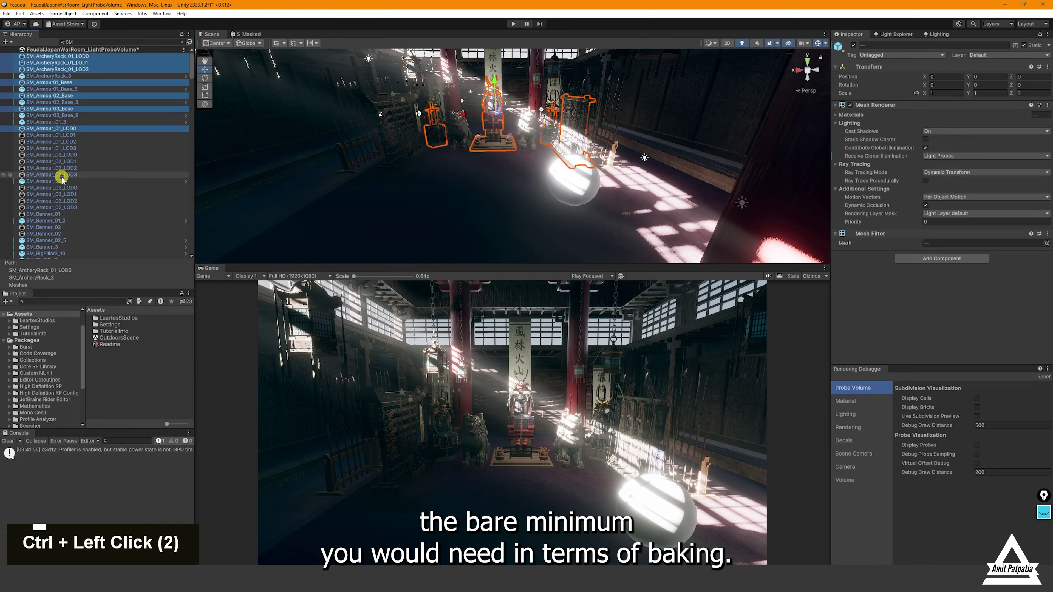
left_click(63, 175, "shift")
left_click(62, 188, "ctrl")
left_click(62, 214, "shift")
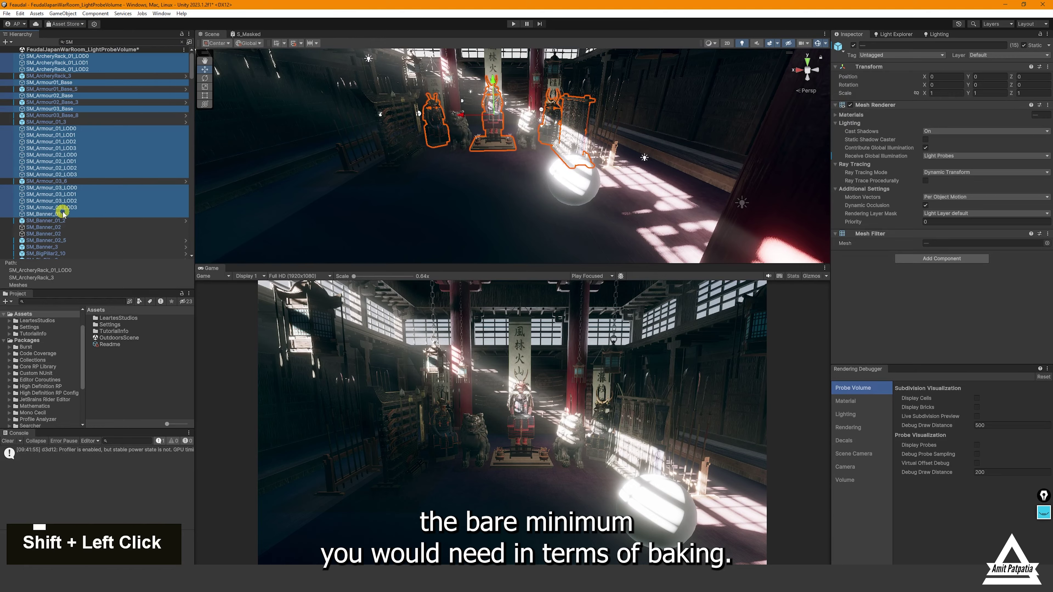
left_click(950, 156)
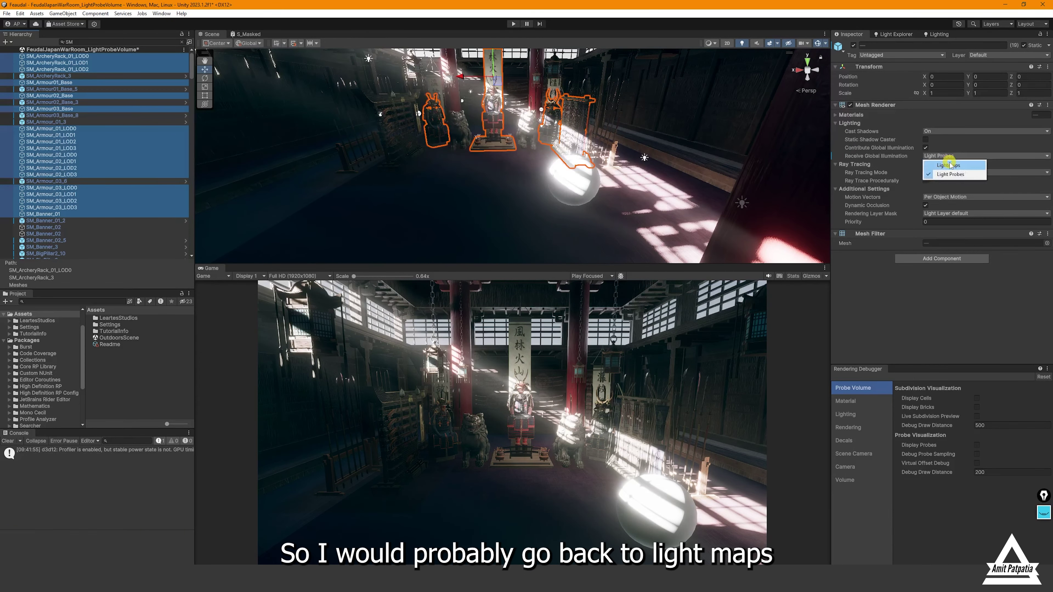
left_click(949, 165)
Set Receive Global Illumination to Lightmaps for both SM_Banner_02 meshes
left_click(77, 227)
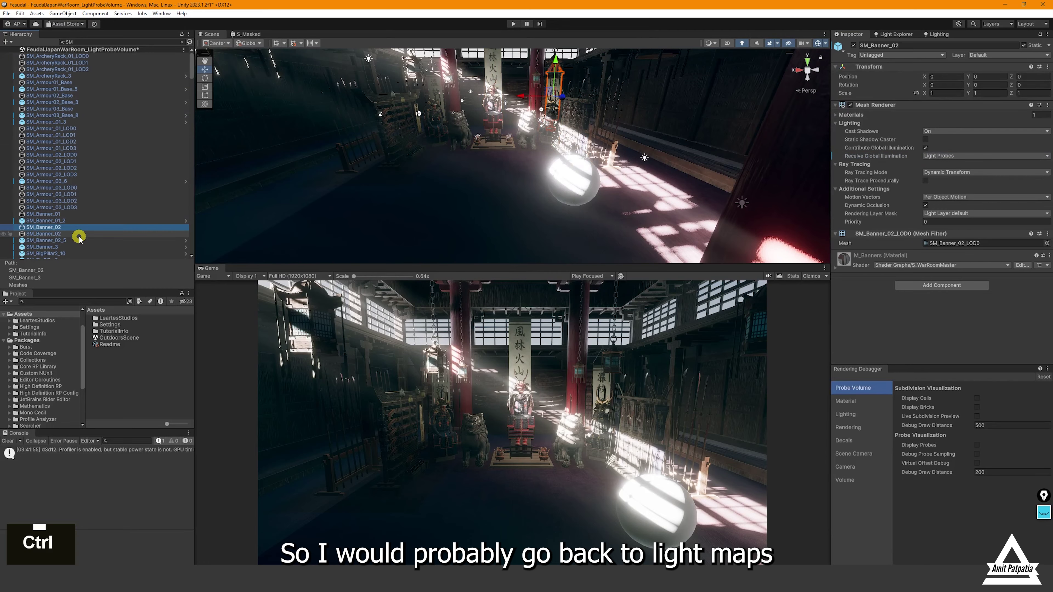
left_click(77, 234, "ctrl")
left_click(966, 157)
left_click(948, 165)
Set Receive Global Illumination to Lightmaps for all SM_BigPillar_01 LOD meshes
scroll(63, 179, "down", 8)
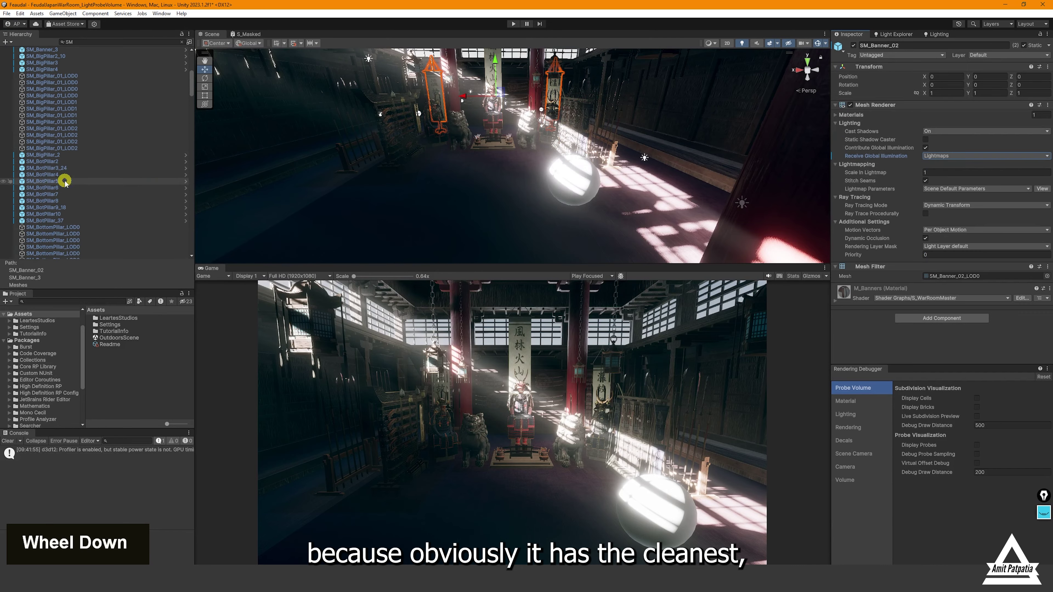
left_click(87, 76)
left_click(100, 148, "shift")
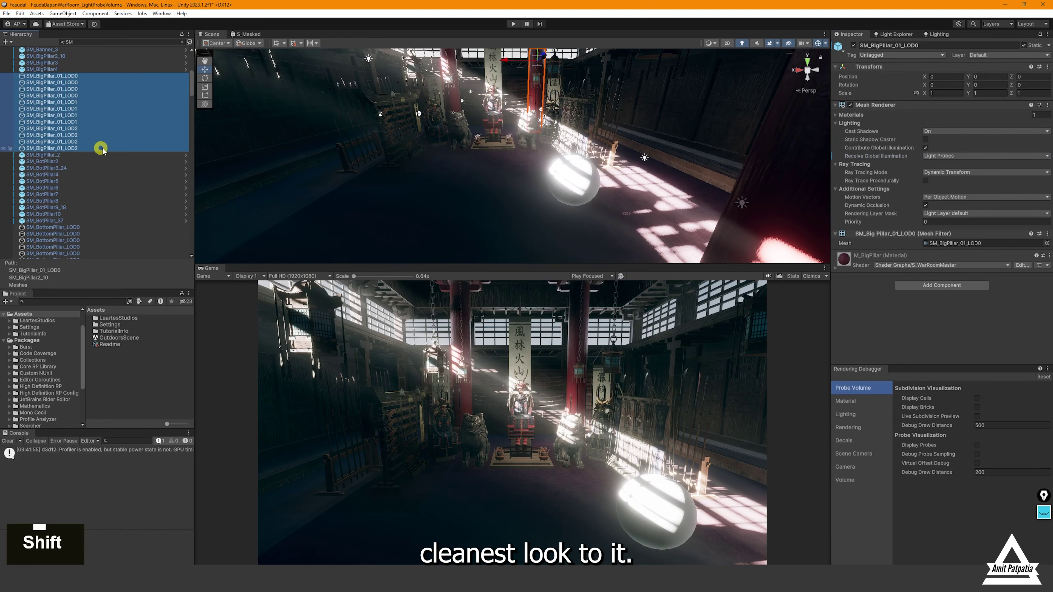
left_click(978, 157)
left_click(953, 165)
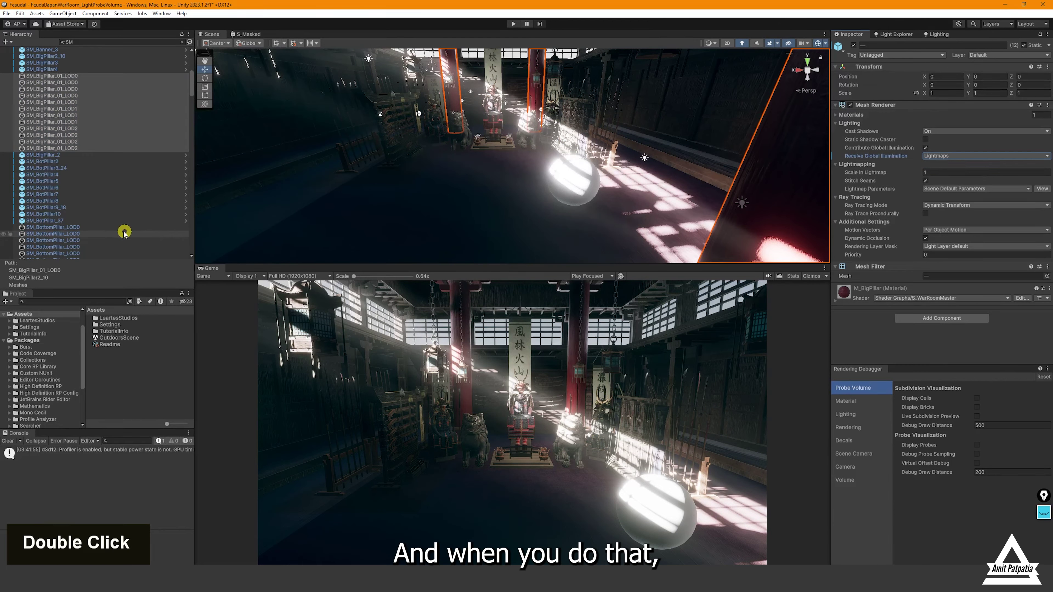
Set Receive Global Illumination to Lightmaps for the meshes from the second SM_BottomPillar_LOD0 through SM_Bows_01_LOD3
left_click(119, 234)
scroll(112, 226, "down", 4)
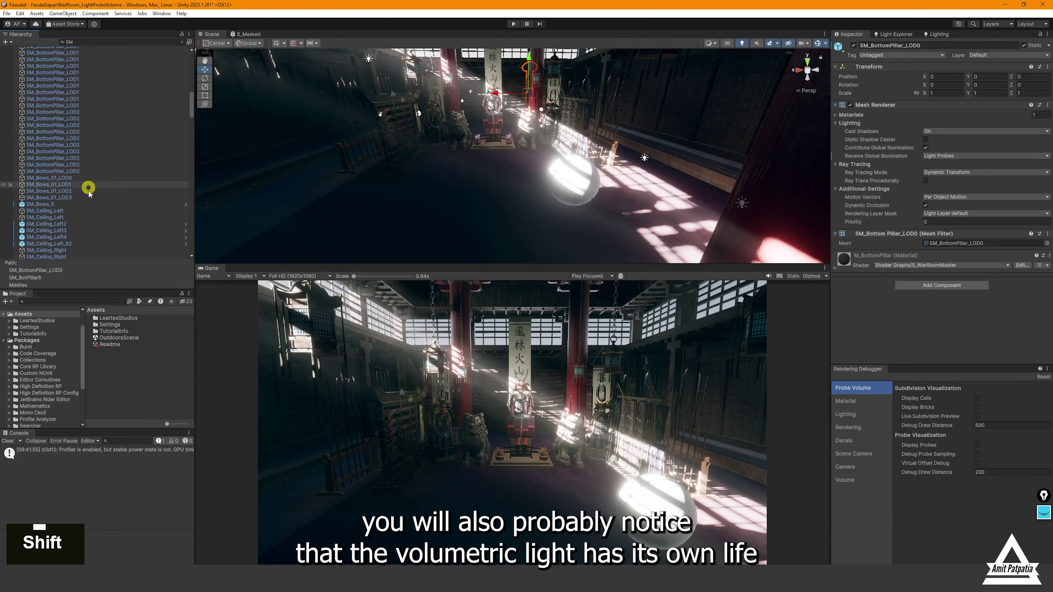
left_click(84, 198, "shift")
left_click(949, 156)
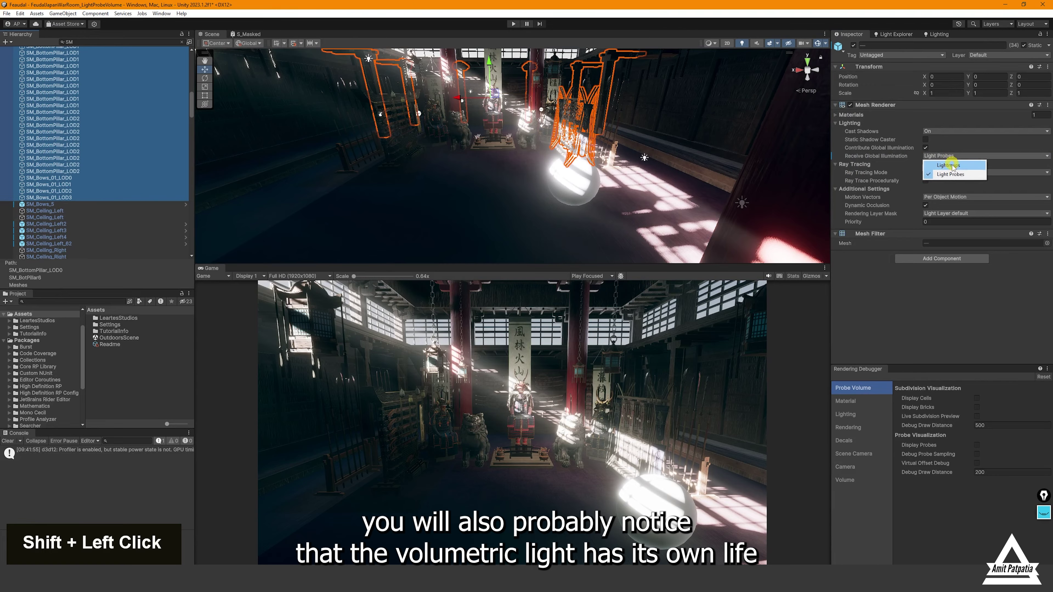
left_click(940, 165)
Set Receive Global Illumination to Lightmaps for both SM_Ceiling_Left meshes
scroll(45, 187, "down", 5)
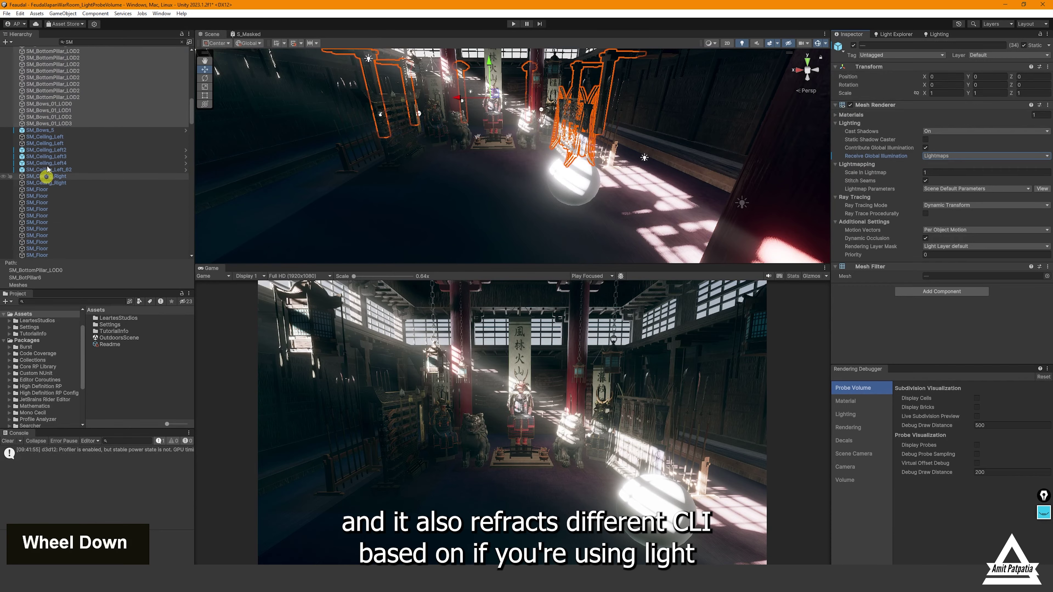
left_click(44, 137)
left_click(44, 143, "ctrl")
left_click(943, 156)
left_click(941, 164)
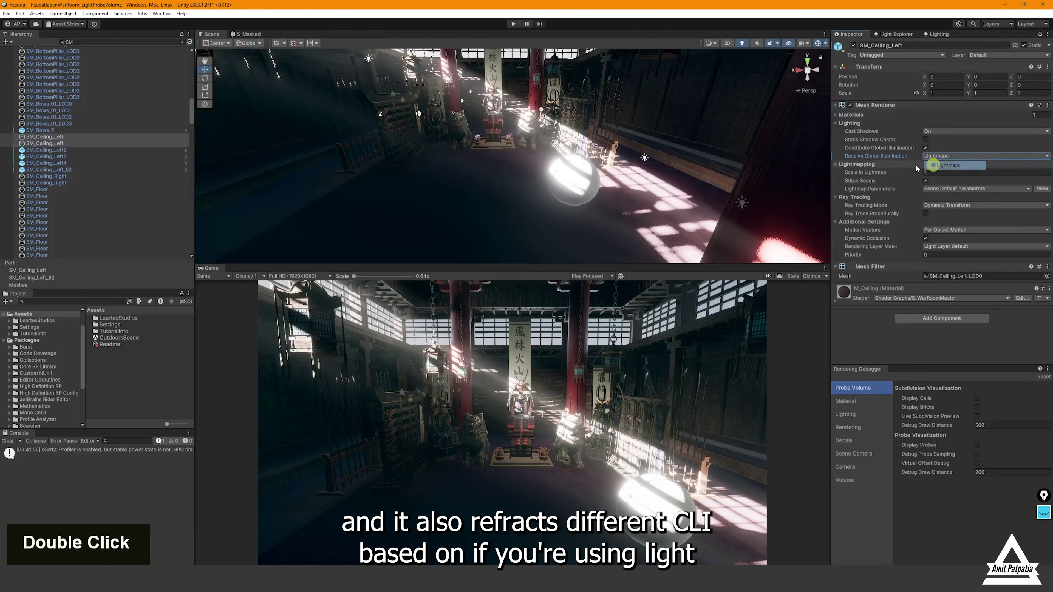
Set Receive Global Illumination to Lightmaps for the SM_Ceiling_Right meshes and all the SM_Floor meshes
left_click(92, 177)
scroll(93, 206, "down", 4)
scroll(95, 201, "down", 4)
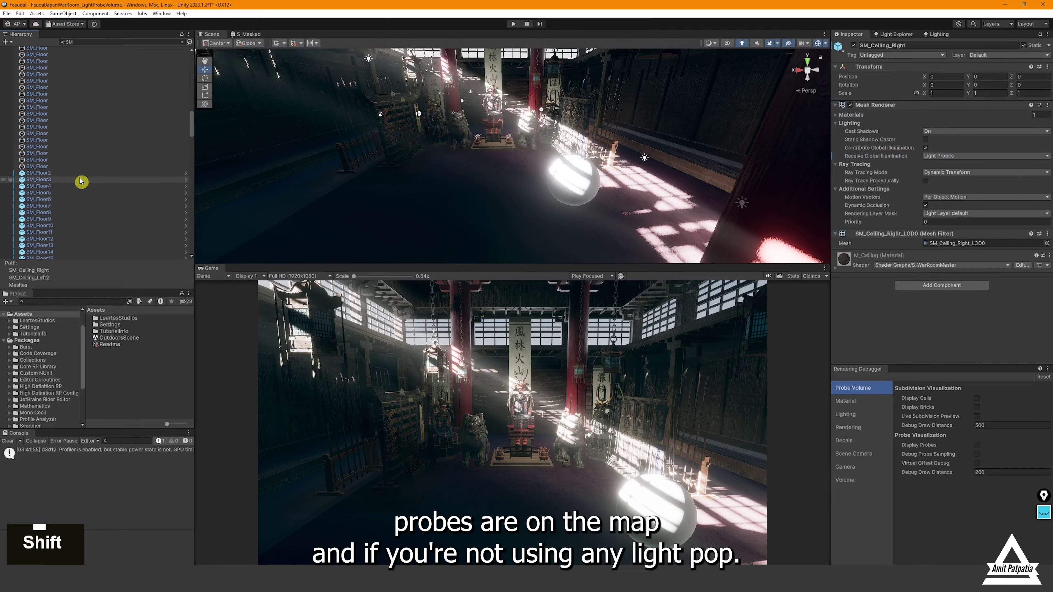
left_click(75, 166, "shift")
left_click(947, 157)
left_click(941, 165)
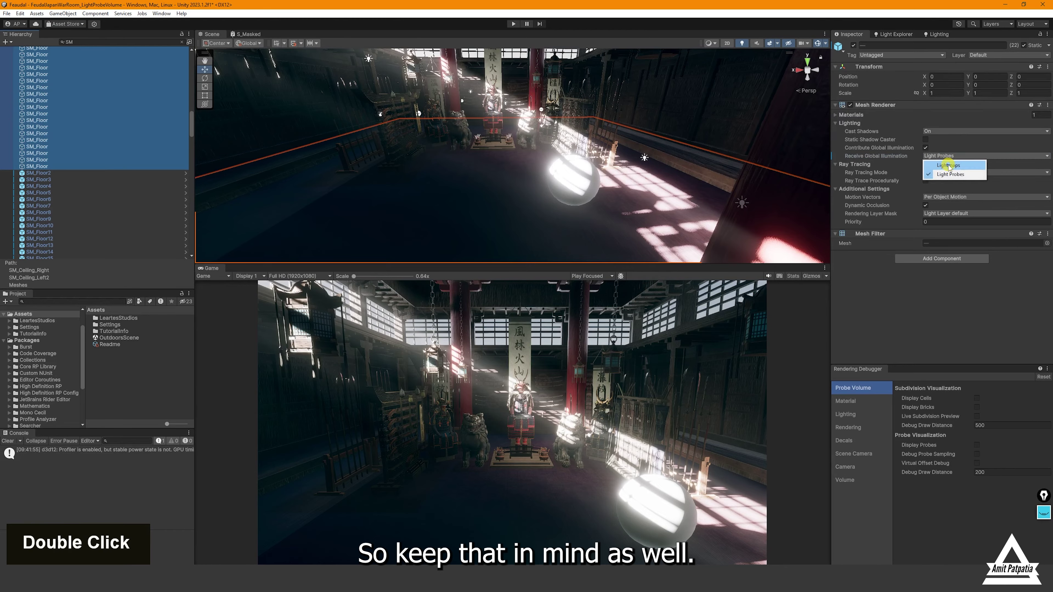
Set Receive Global Illumination to Lightmaps for the four SM_Guns_01 LOD meshes
scroll(138, 183, "down", 9)
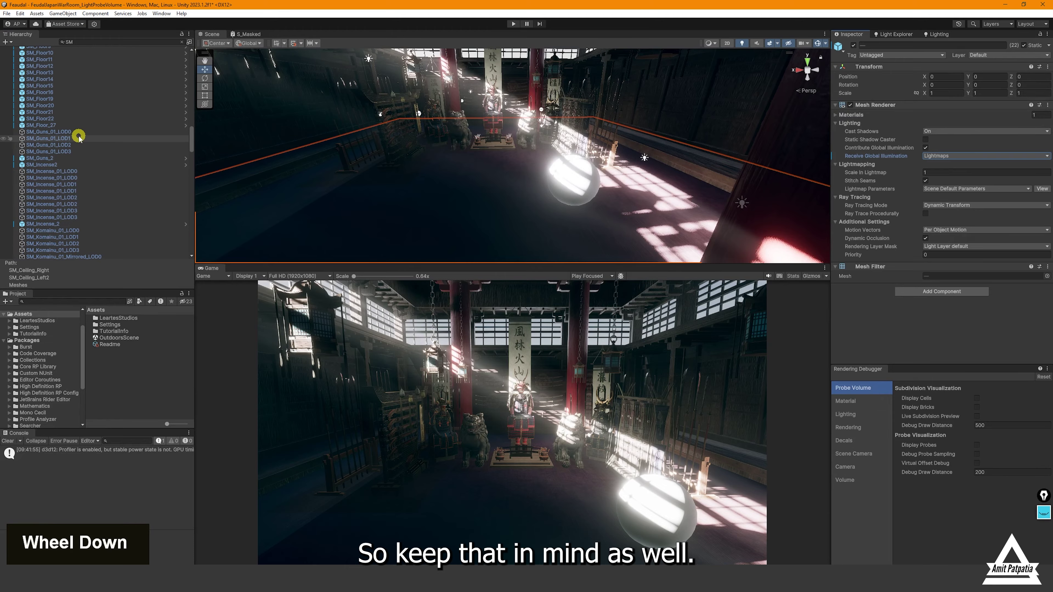
left_click(77, 133)
left_click(75, 151, "shift")
left_click(950, 156)
left_click(950, 164)
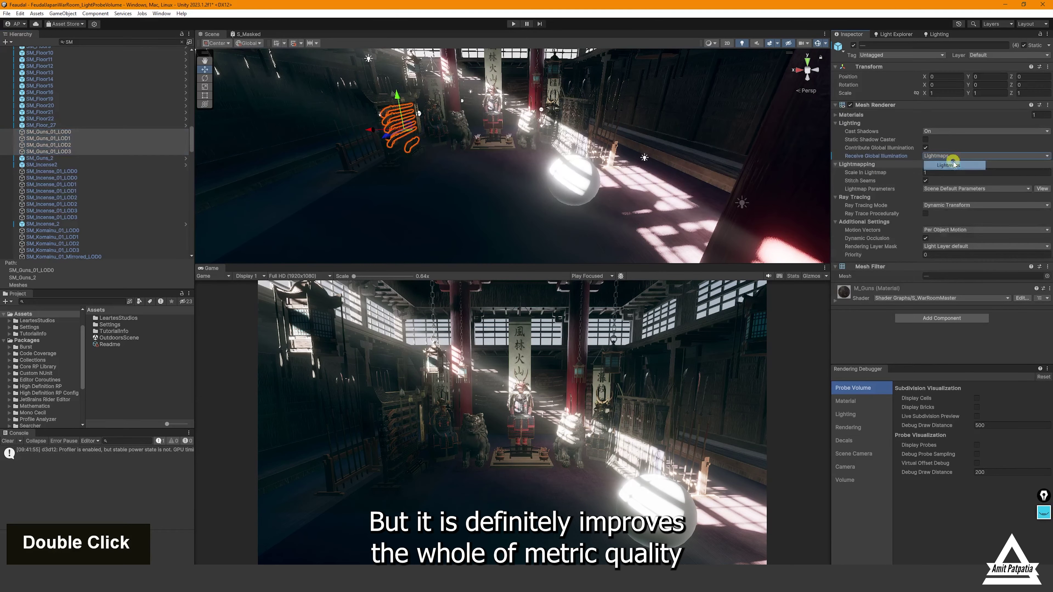
Set Receive Global Illumination to Lightmaps for all the SM_Incense_01 LOD meshes
left_click(65, 172)
left_click(71, 217, "shift")
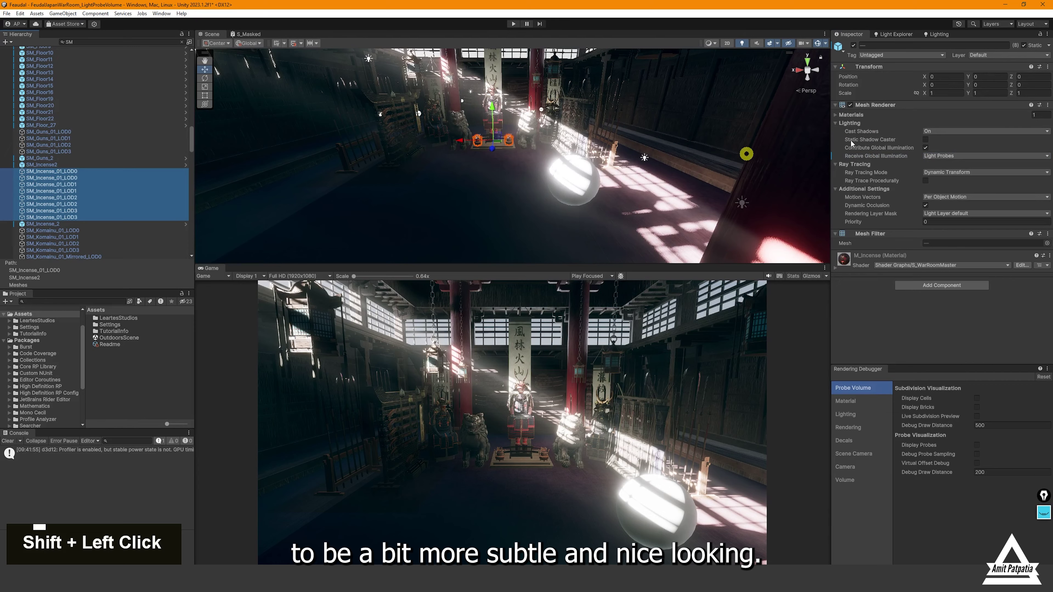
left_click(948, 156)
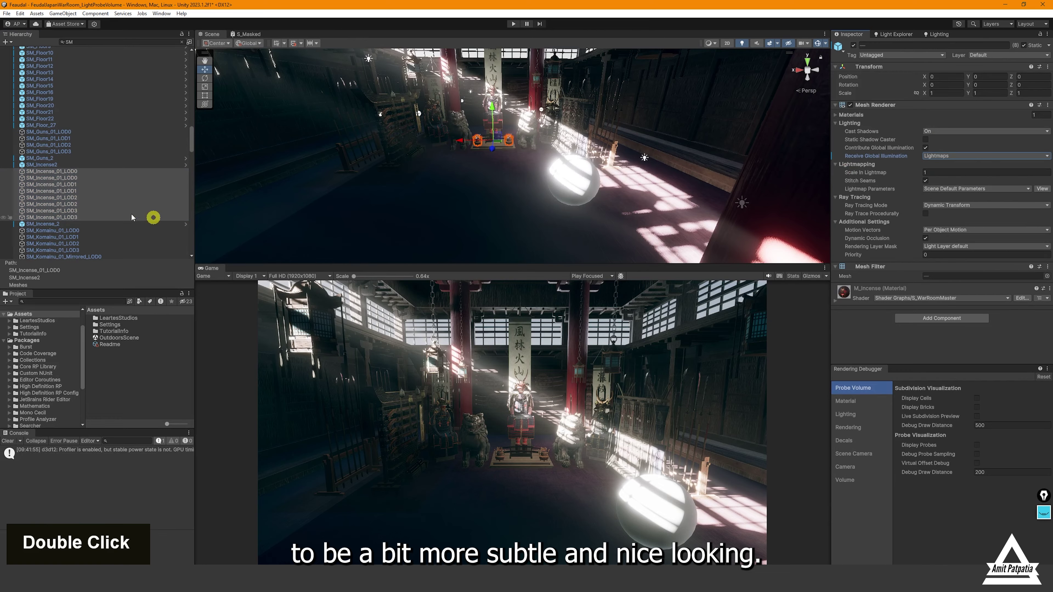
Set Receive Global Illumination to Lightmaps for all the SM_Komainu_01 LOD meshes, including the mirrored ones
scroll(124, 199, "down", 3)
left_click(75, 157)
left_click(75, 201, "shift")
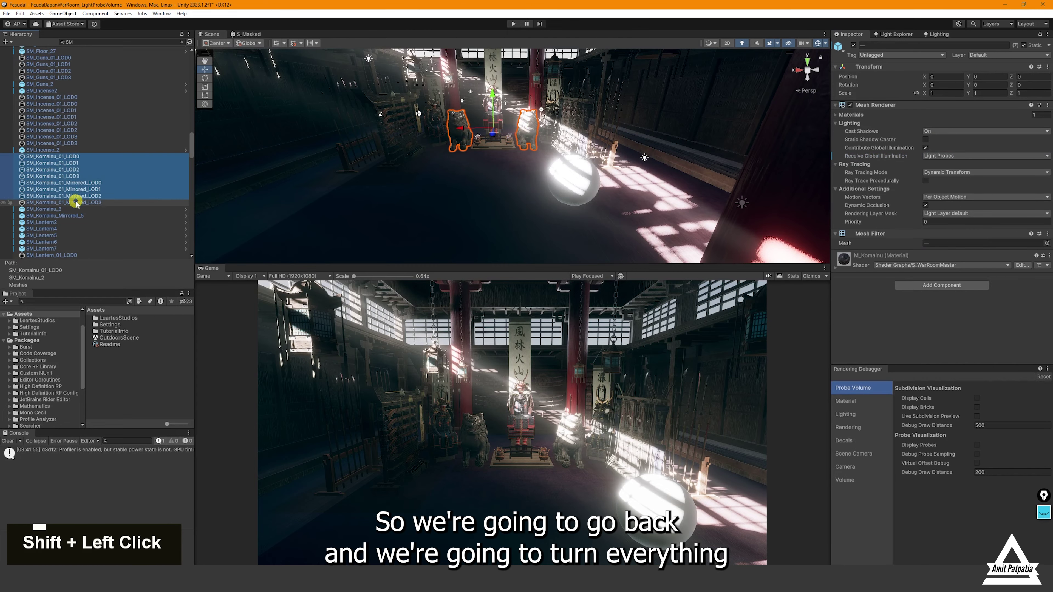
left_click(953, 156)
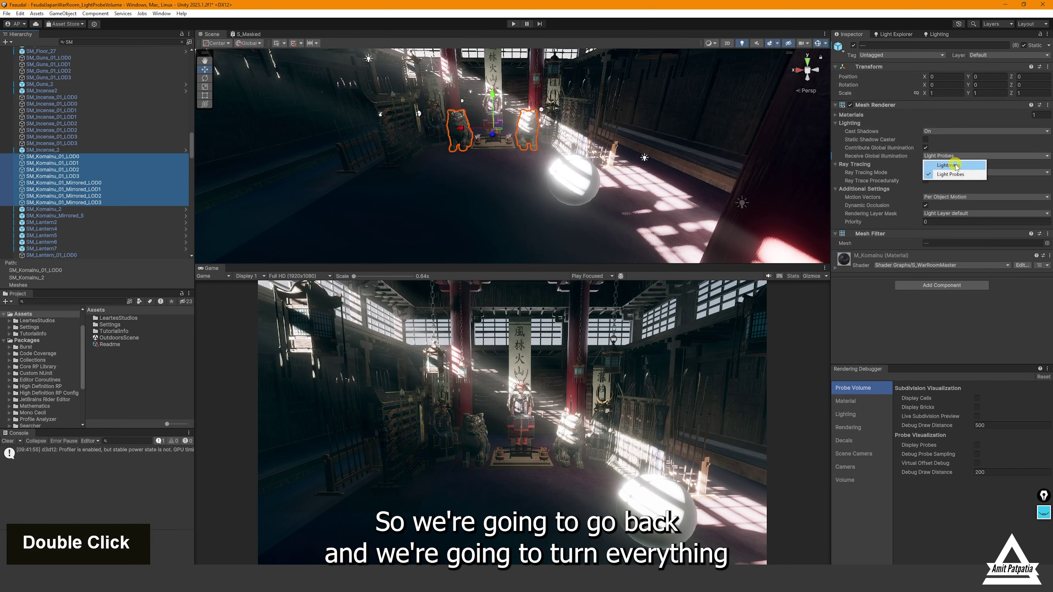
left_click(949, 165)
Set Receive Global Illumination to Lightmaps for all the SM_Lantern_01 LOD meshes
scroll(89, 195, "down", 5)
left_click(91, 159)
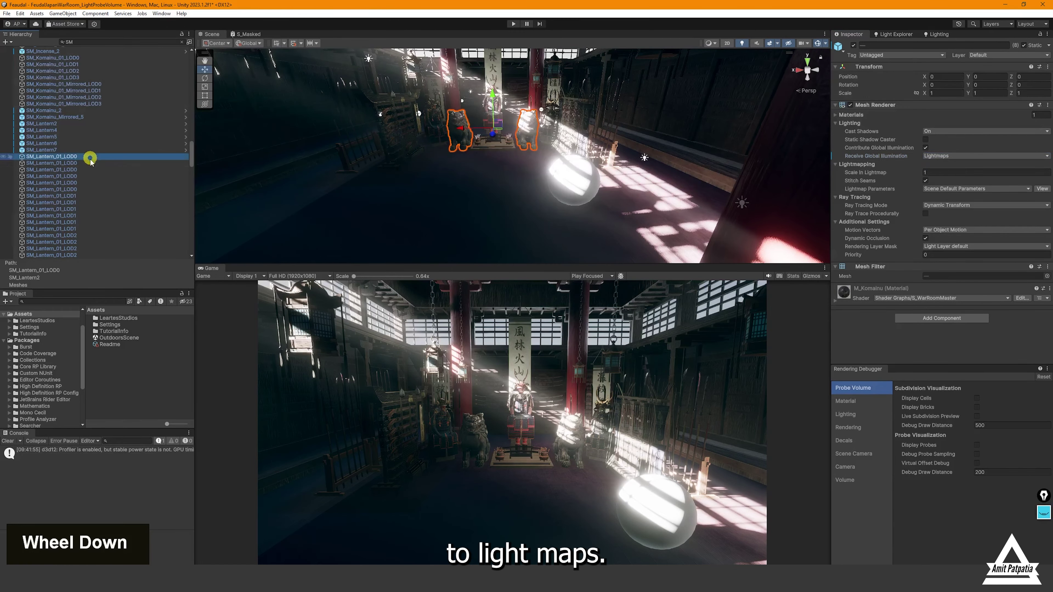
scroll(81, 174, "down", 8)
left_click(85, 136, "shift")
left_click(949, 154)
left_click(945, 166)
double_click(425, 216)
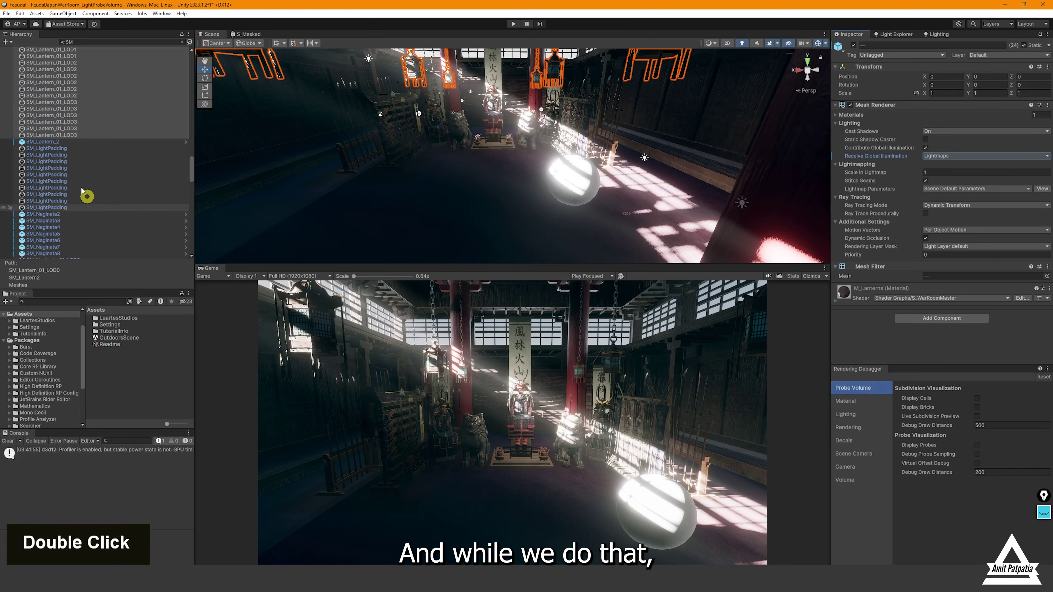
Set Receive Global Illumination to Lightmaps for all the SM_LightPadding meshes
left_click(49, 148)
left_click(66, 207, "shift")
left_click(932, 156)
left_click(948, 165)
double_click(667, 180)
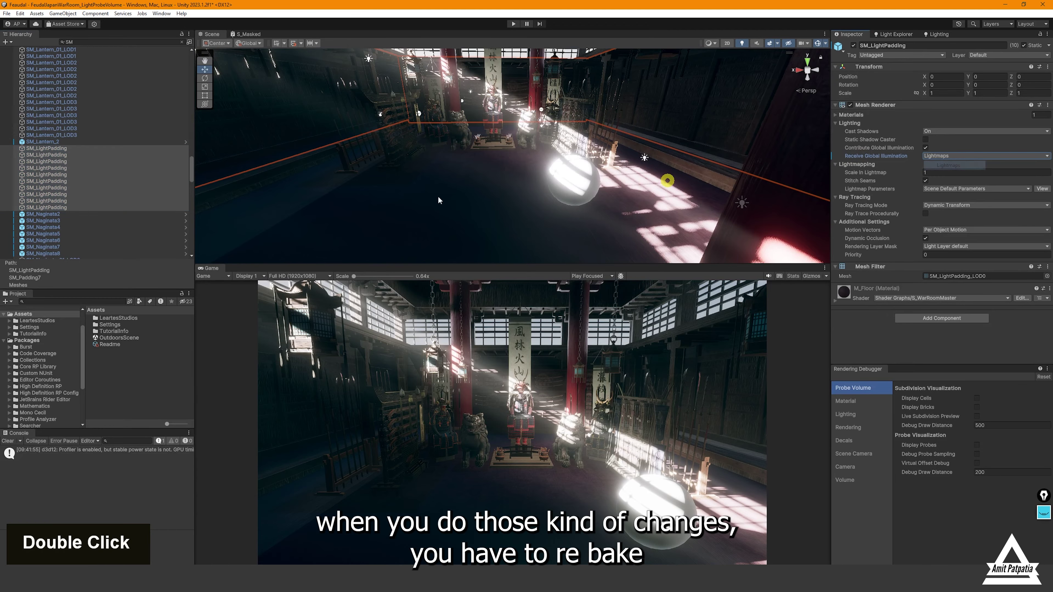
Set Receive Global Illumination to Lightmaps for all the SM_Naginata_01 LOD meshes
scroll(44, 166, "down", 5)
left_click(47, 161)
scroll(50, 185, "down", 5)
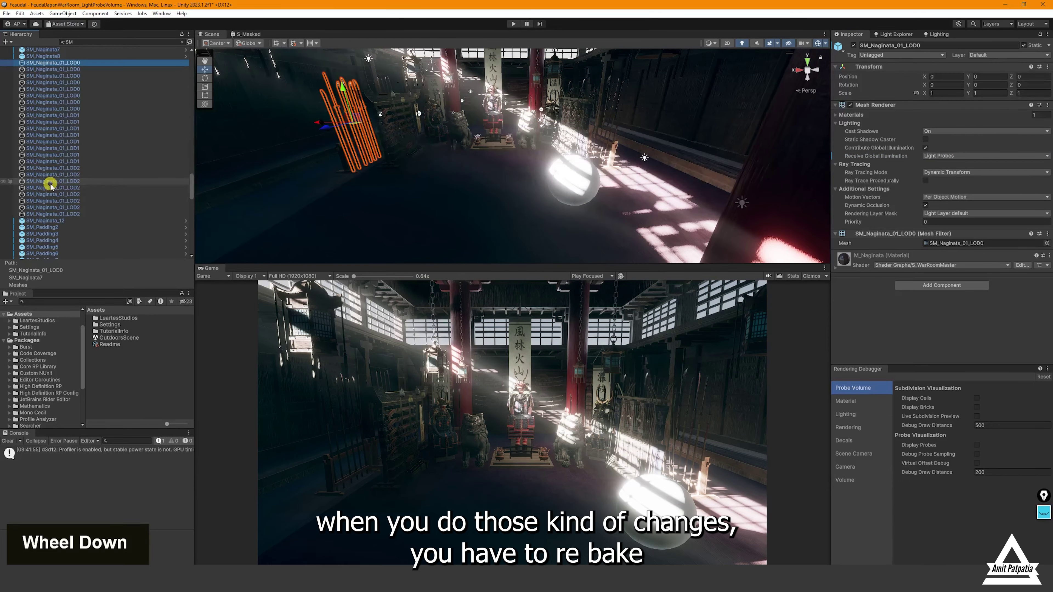
left_click(53, 210, "shift")
left_click(953, 156)
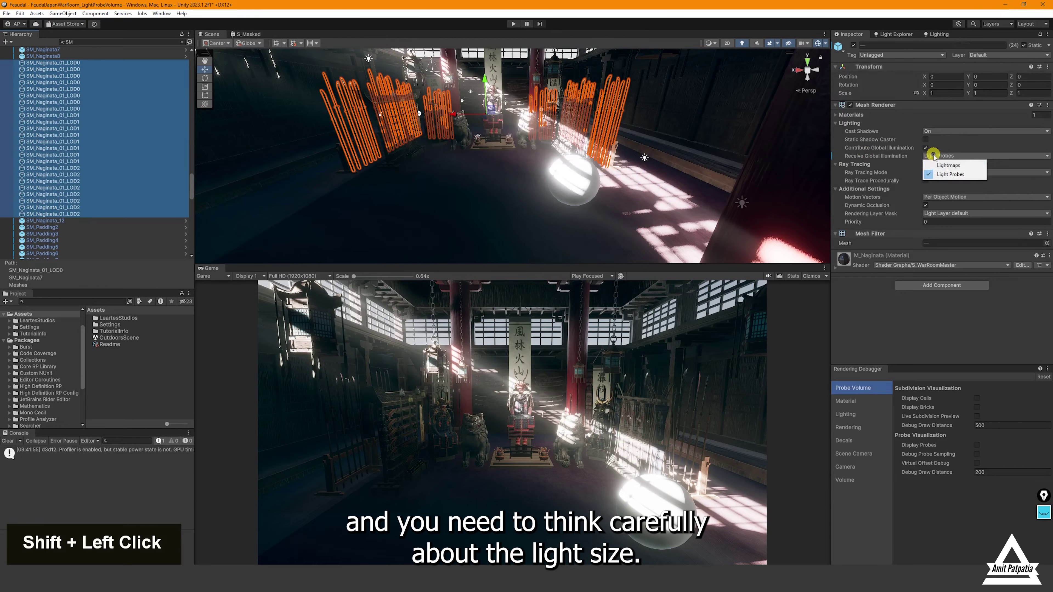
left_click(938, 165)
Set Receive Global Illumination to Lightmaps for the four SM_PowderyRack_01 LOD meshes
scroll(94, 172, "down", 6)
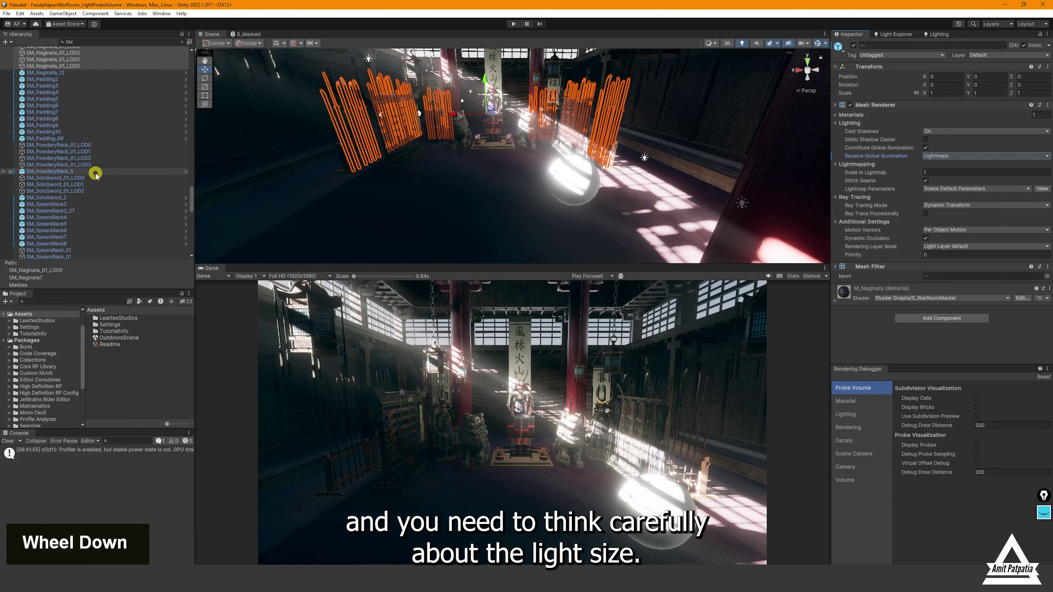
left_click(86, 146)
left_click(83, 165, "shift")
left_click(945, 155)
double_click(949, 165)
Set Receive Global Illumination to Lightmaps for the three SM_SoloSword_01 LOD meshes
scroll(51, 186, "down", 3)
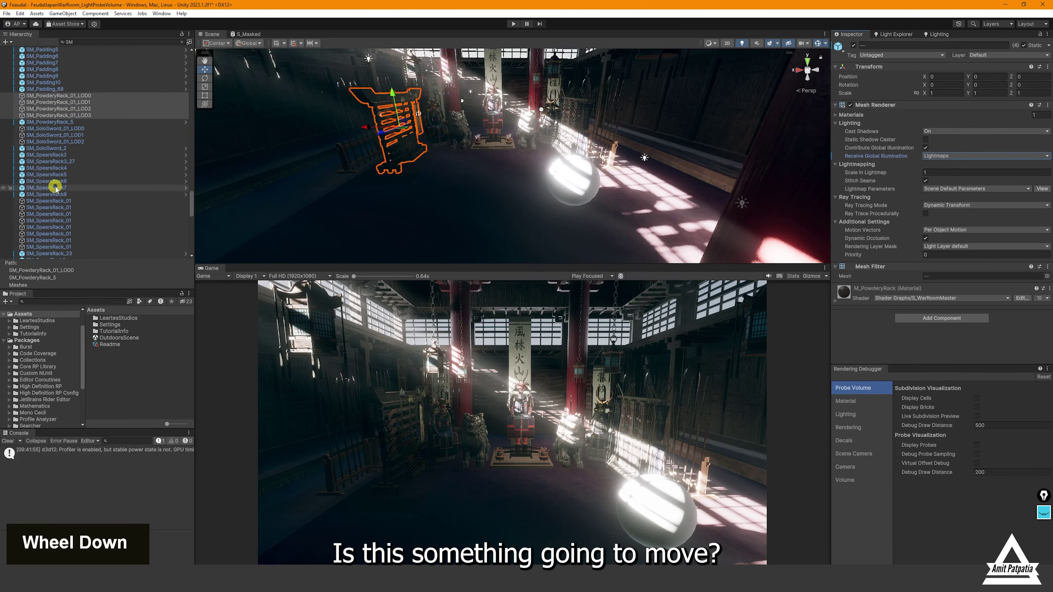
left_click(64, 129)
left_click(64, 142, "shift")
left_click(945, 156)
double_click(948, 165)
Set Receive Global Illumination to Lightmaps for all the SM_SpearsRack_01 meshes
left_click(93, 201)
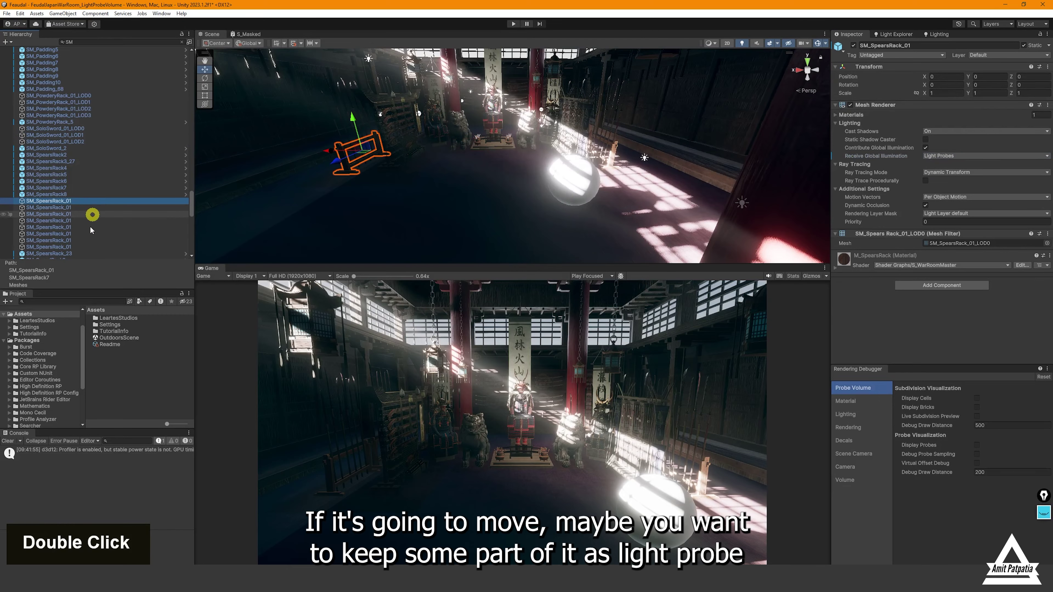
left_click(83, 247, "shift")
left_click(945, 155)
double_click(948, 165)
Set Receive Global Illumination to Lightmaps for all the SM_SwordRack_01 LOD meshes
scroll(98, 192, "down", 3)
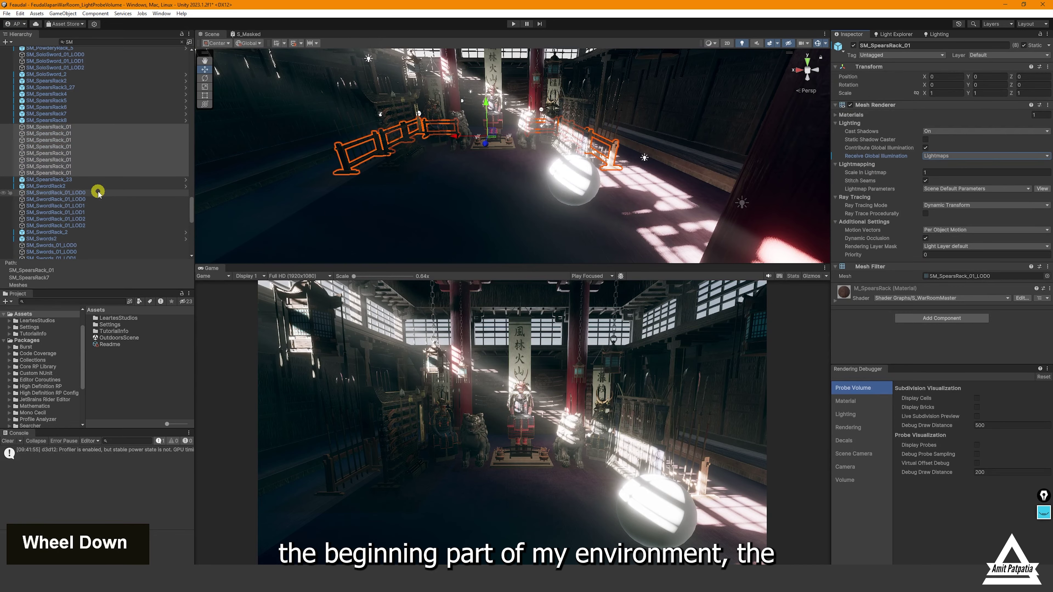
left_click(97, 193)
left_click(87, 225, "shift")
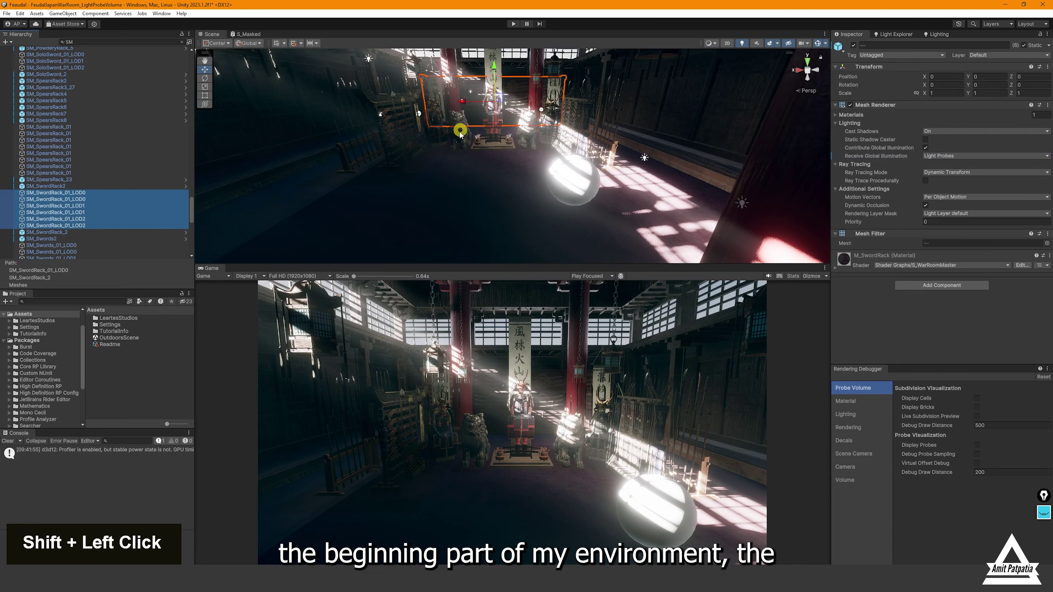
left_click(949, 155)
double_click(948, 165)
Set Receive Global Illumination to Lightmaps for all the SM_Swords_01 LOD meshes
scroll(78, 197, "down", 5)
left_click(46, 147)
left_click(56, 192, "shift")
left_click(949, 156)
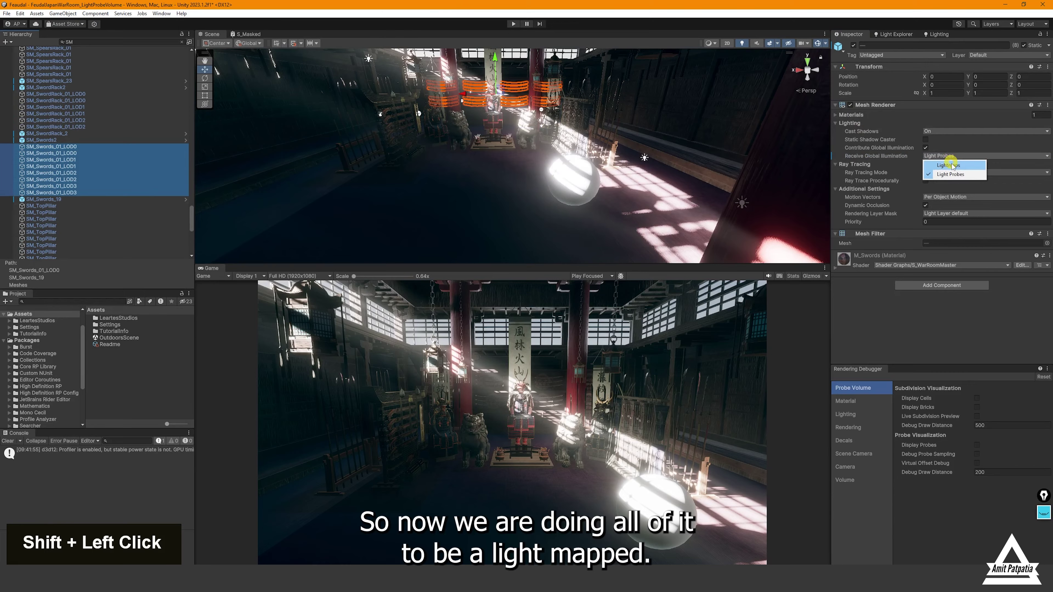
double_click(948, 165)
Set Receive Global Illumination to Lightmaps for all the SM_TopPillar meshes
scroll(129, 176, "down", 3)
left_click(75, 132)
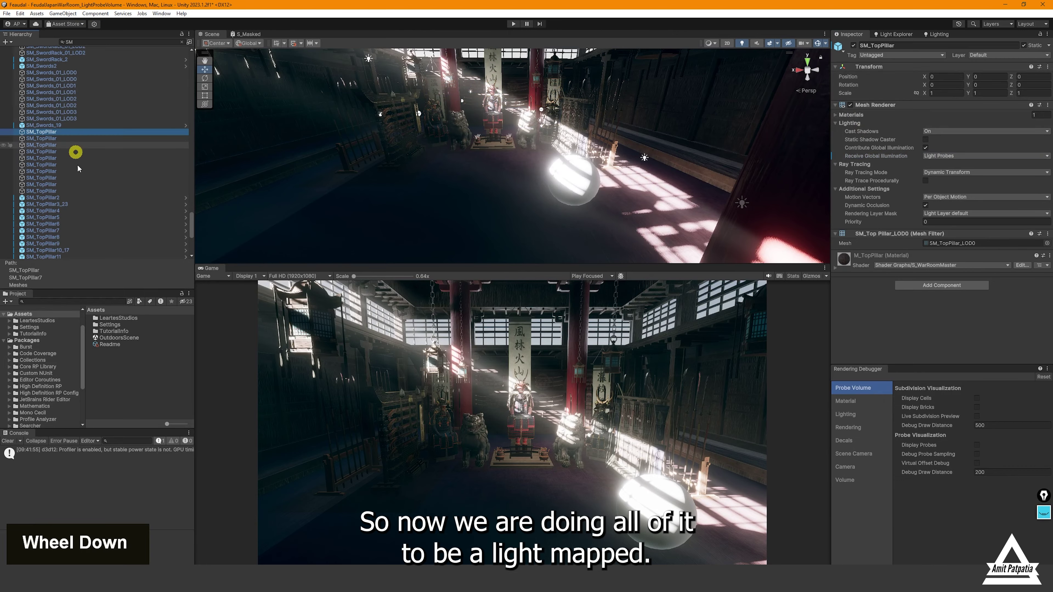
left_click(82, 189, "shift")
left_click(961, 155)
double_click(958, 165)
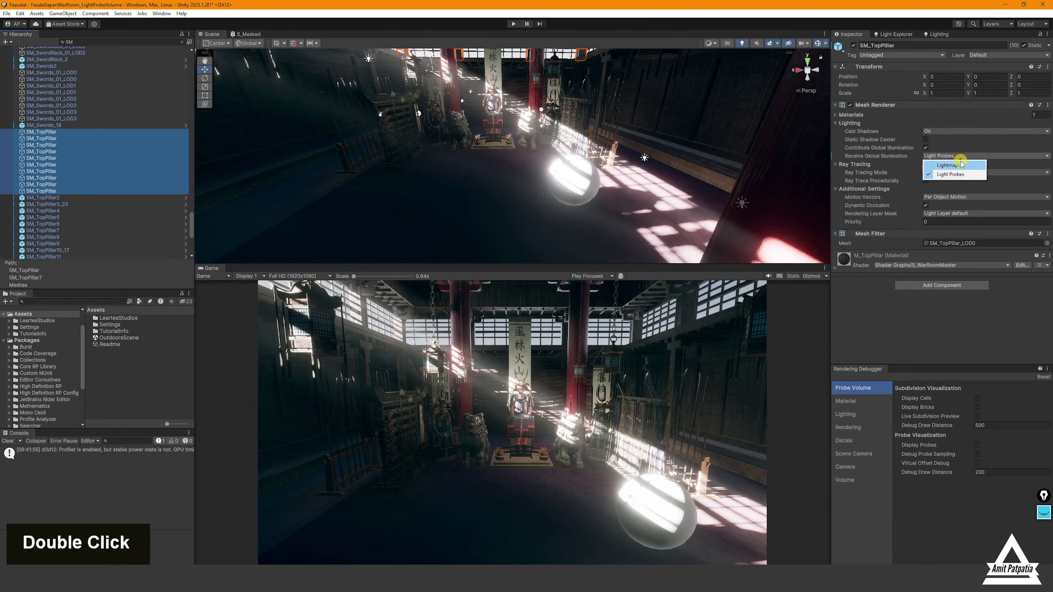
Set Receive Global Illumination to Lightmaps for all the SM_Wall_01 and SM_Wall_Corner_01 meshes
scroll(109, 207, "down", 5)
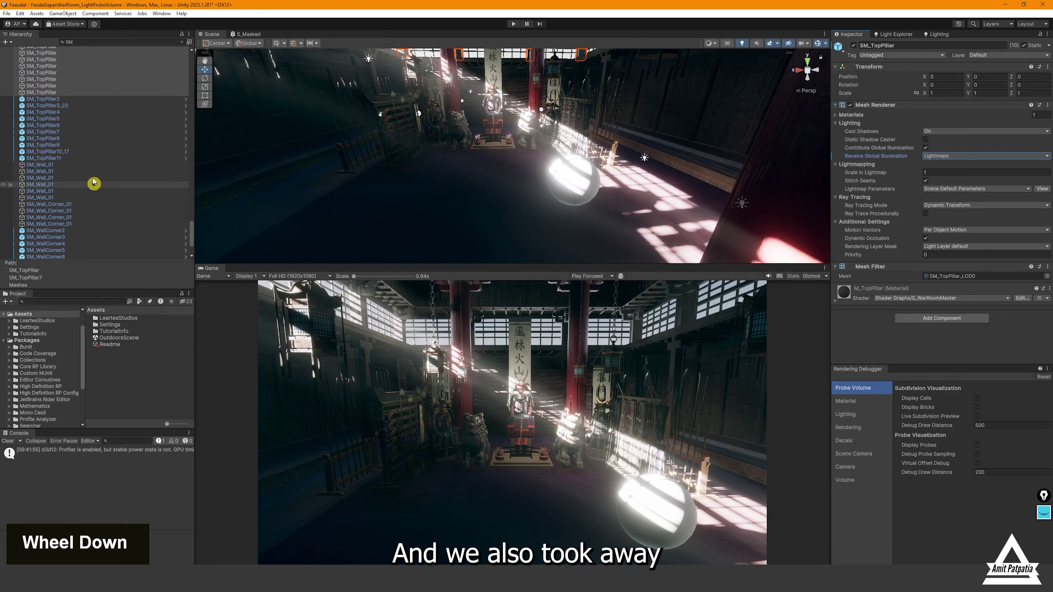
left_click(92, 166)
left_click(77, 224, "shift")
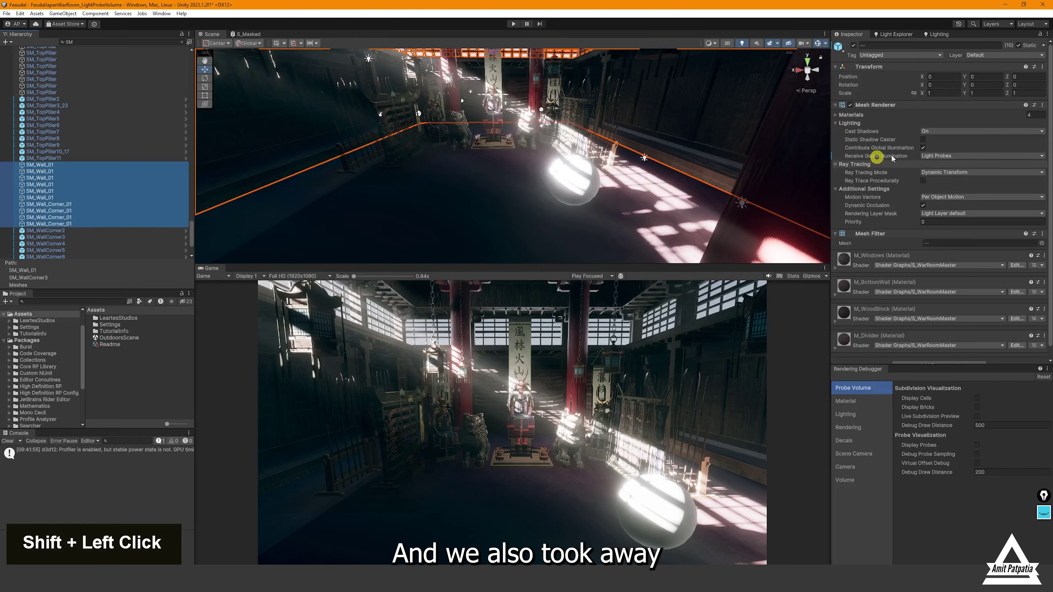
left_click(961, 155)
double_click(958, 165)
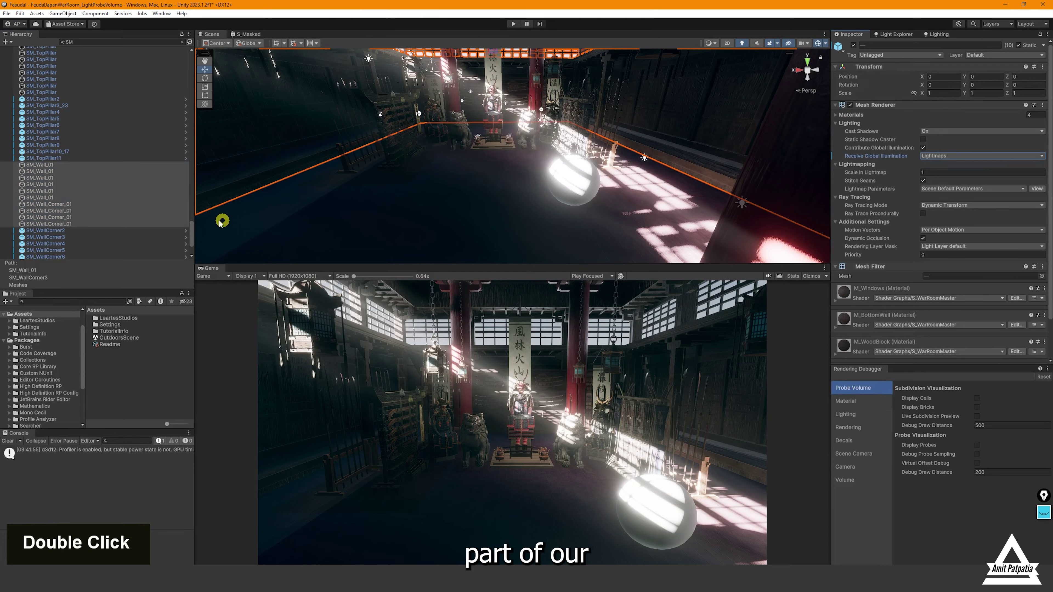
Clear the SM search filter from the Hierarchy and save the scene
scroll(113, 205, "down", 3)
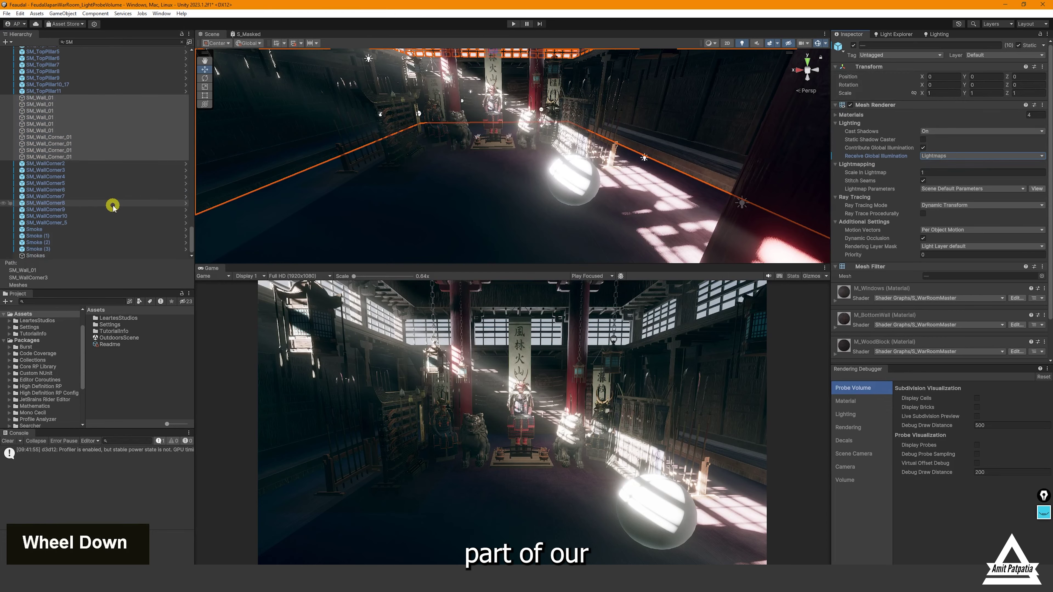
left_click(70, 256)
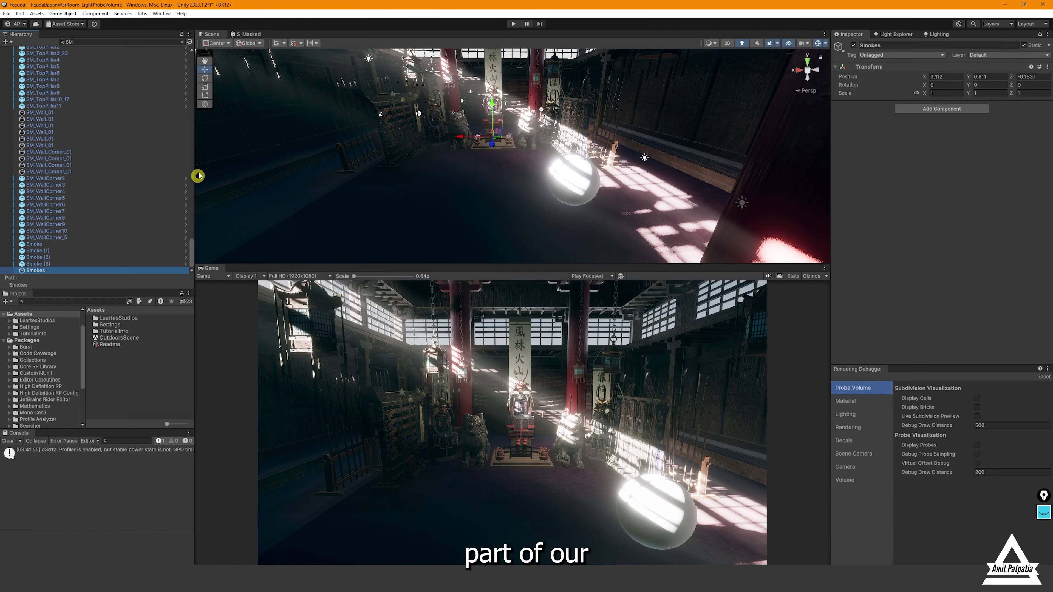
double_click(183, 42)
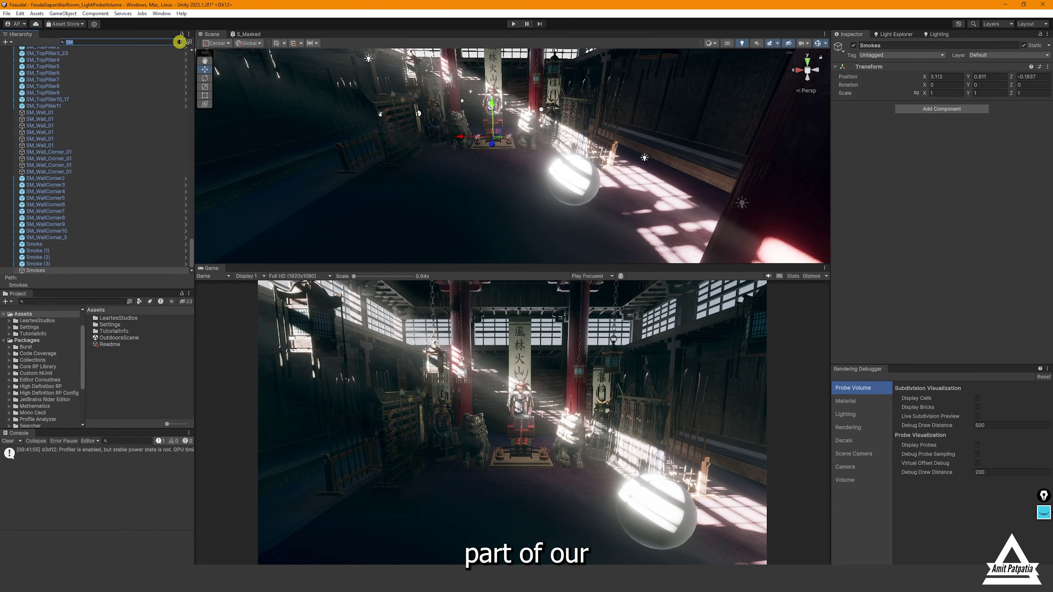
left_click(182, 42)
key("ctrl+s")
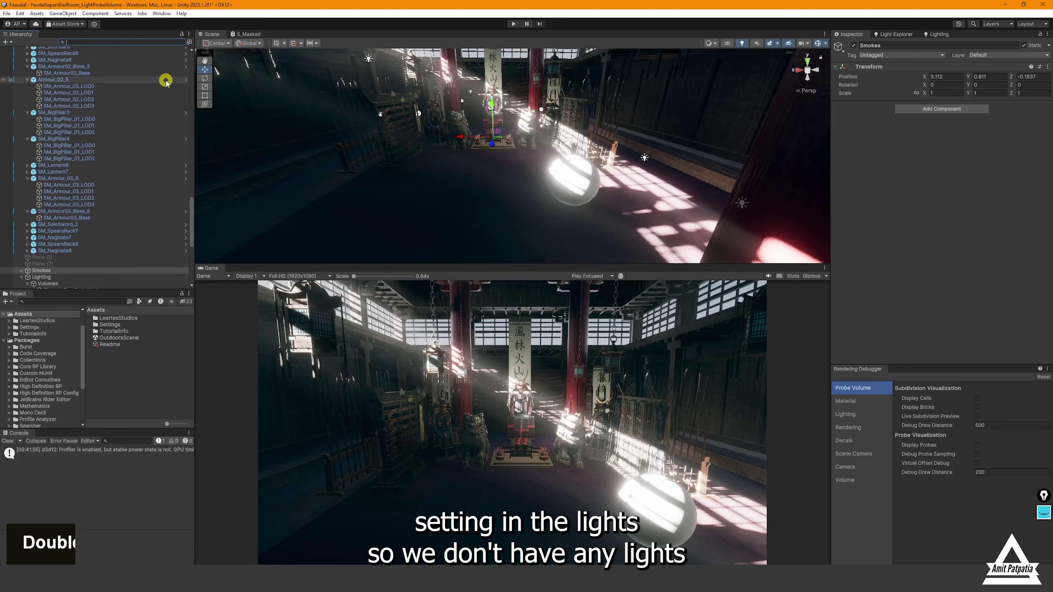
Check the light modes in the Light Explorer, and set Lightmap Resolution to 20 texels per unit and Max Lightmap Size to 2048
left_click(927, 35)
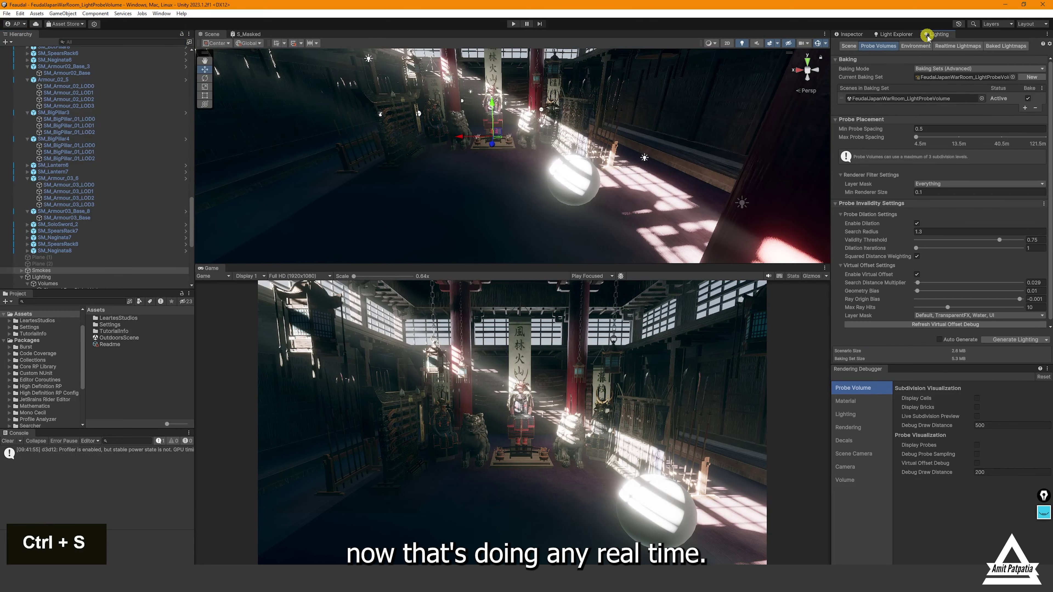
left_click(911, 34)
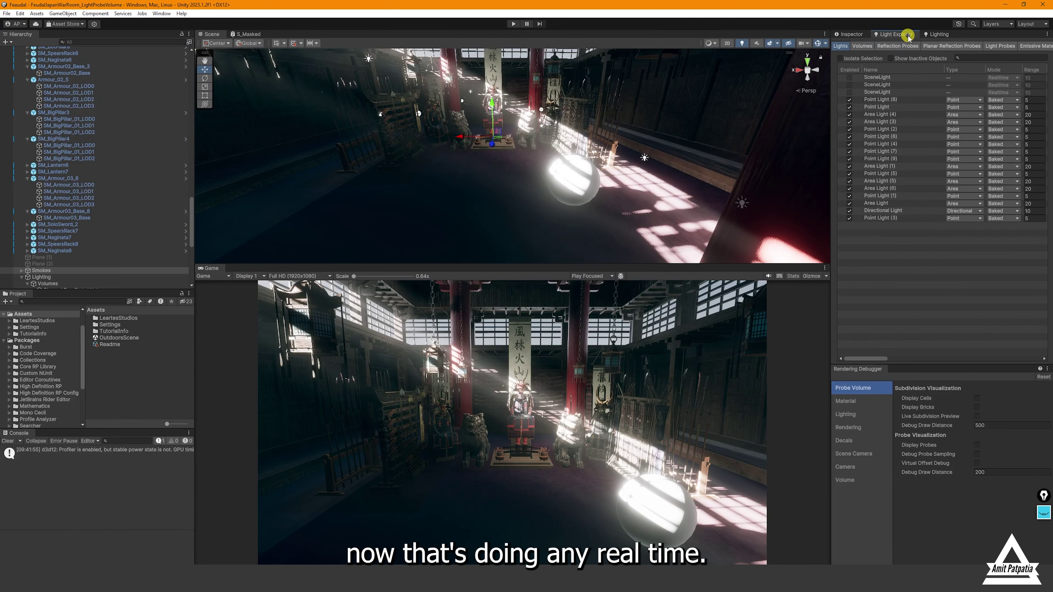
left_click(936, 36)
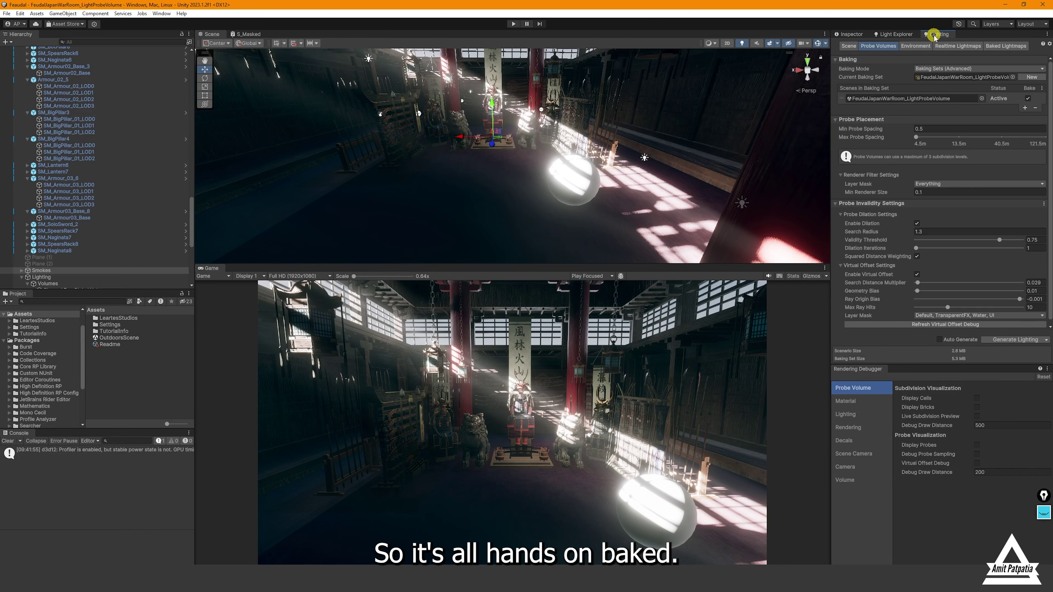
left_click(847, 45)
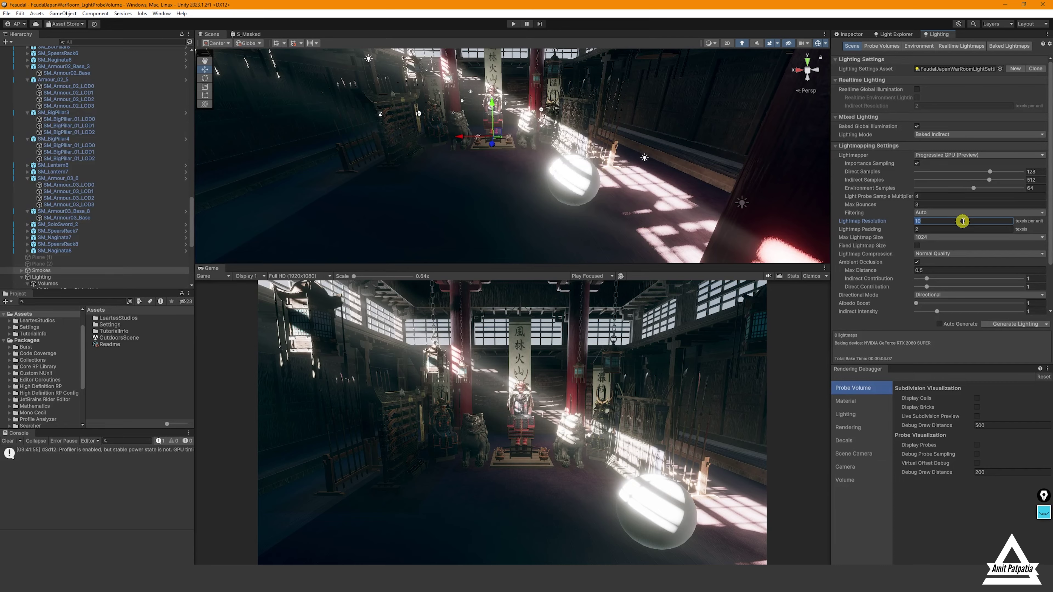
type("20")
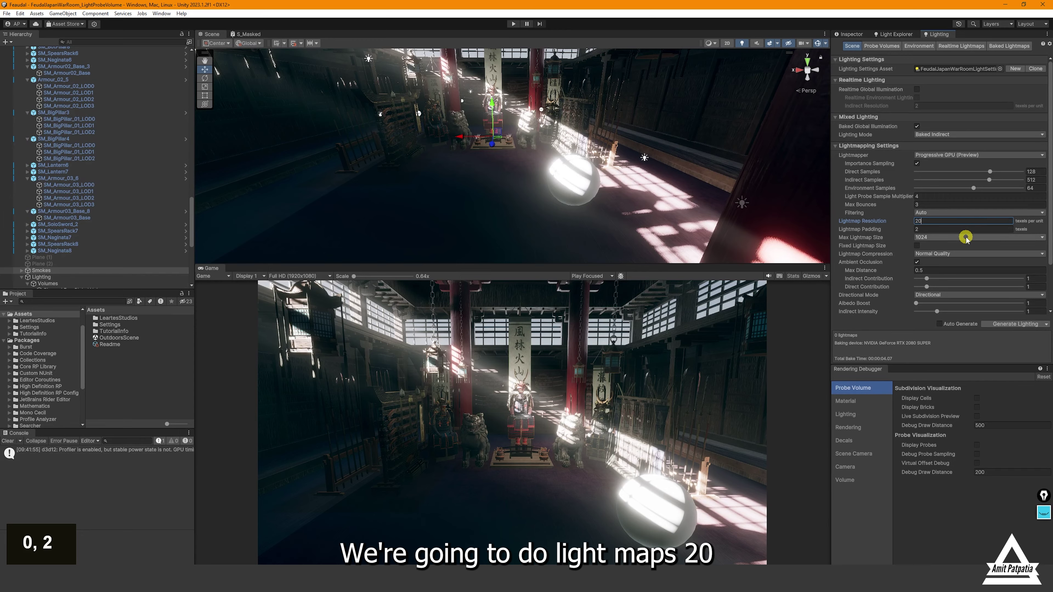
left_click(966, 237)
left_click(948, 302)
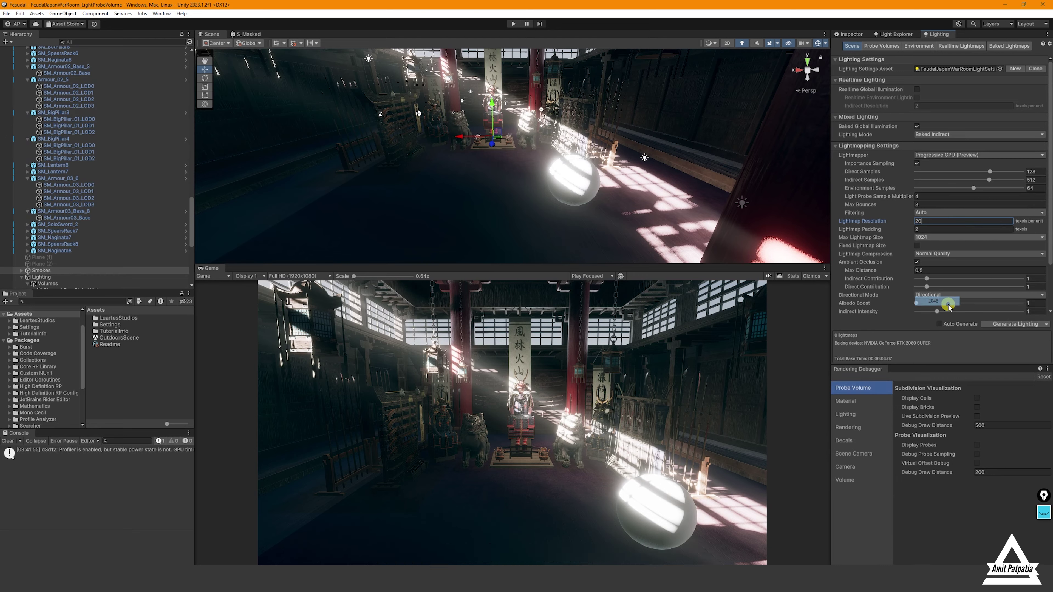
Set Lightmap Compression to High Quality and generate the scene lighting
left_click(963, 254)
left_click(964, 290)
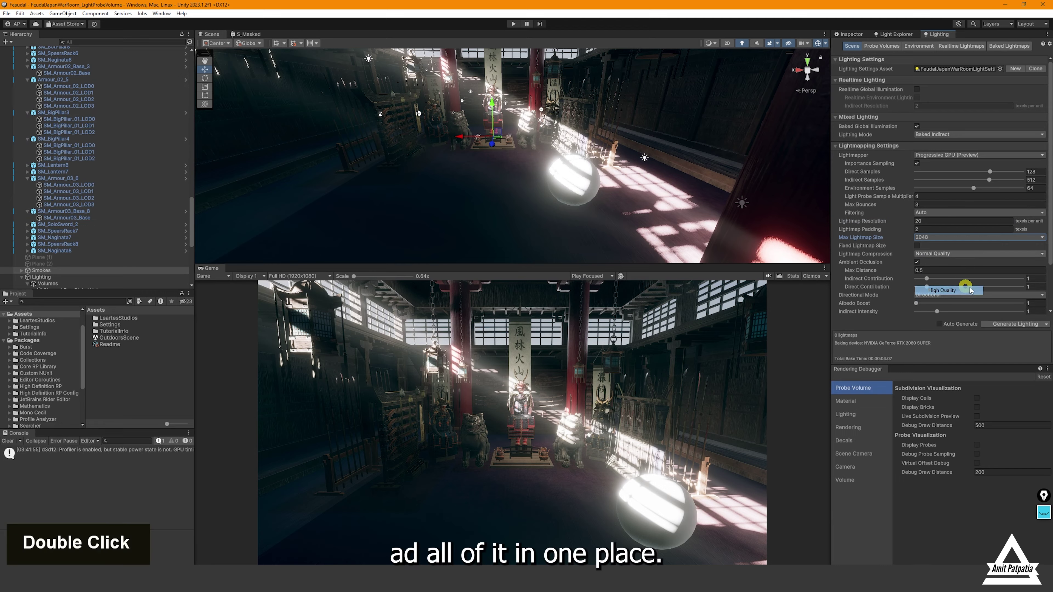
left_click(1017, 324)
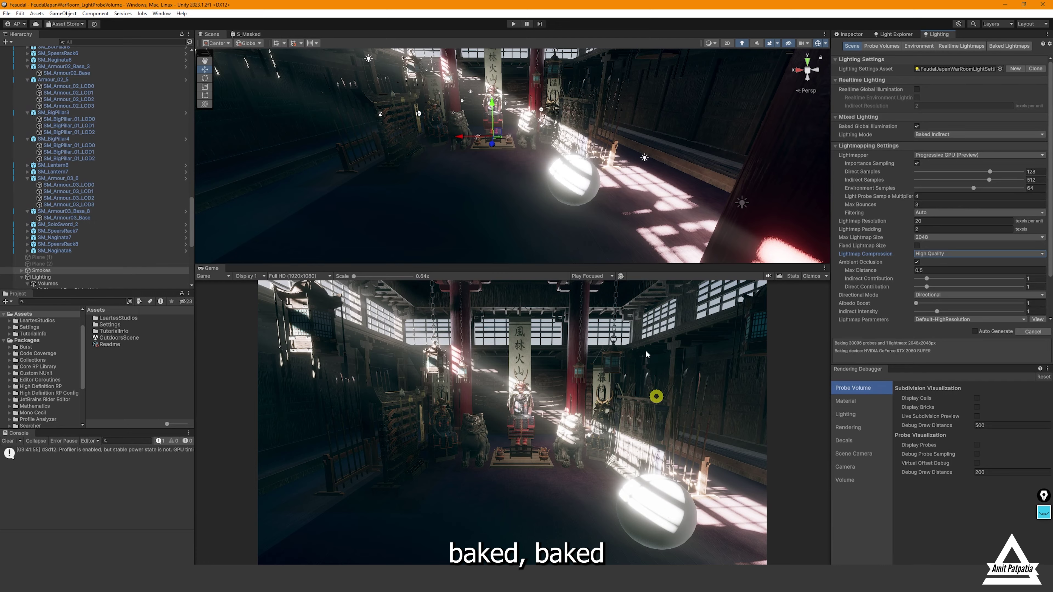
Move the sphere into the shaded floor area and back into the window light to compare how it is lit
left_click(572, 192)
left_click_drag(547, 188, 463, 191)
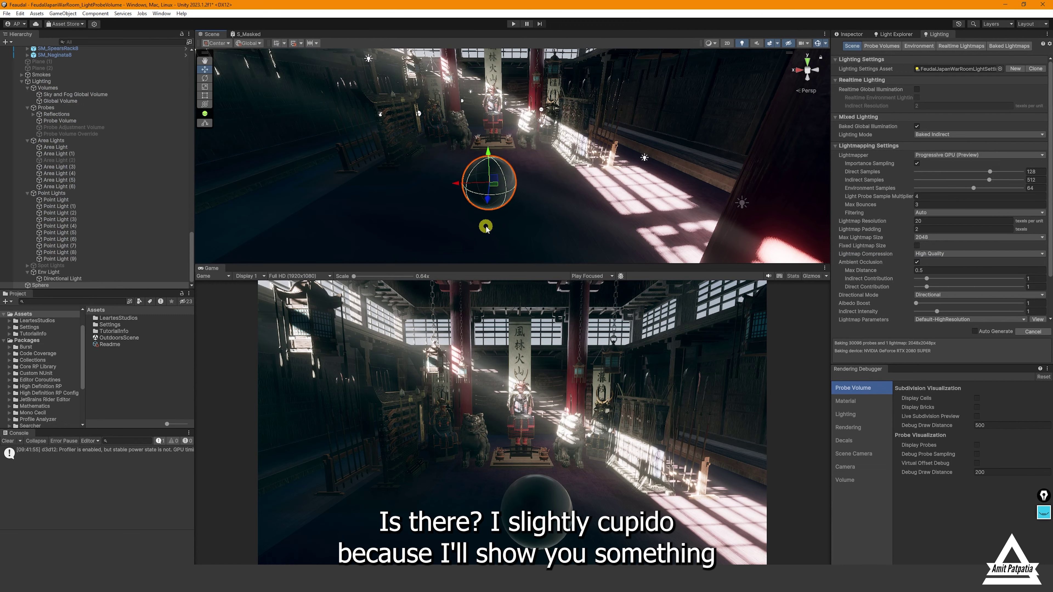
left_click_drag(456, 183, 524, 172)
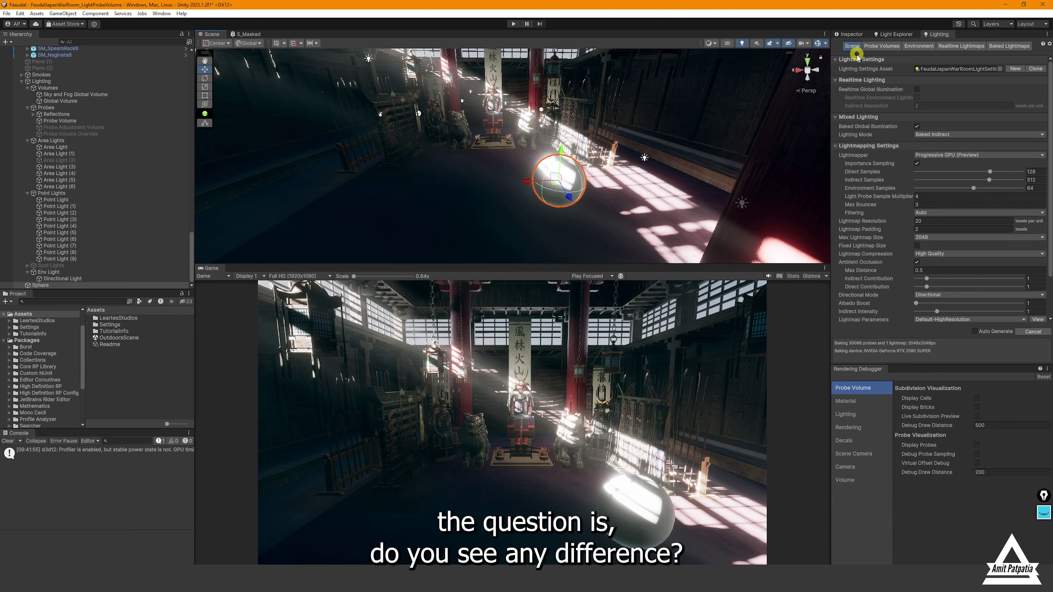
scroll(916, 200, "up", 1)
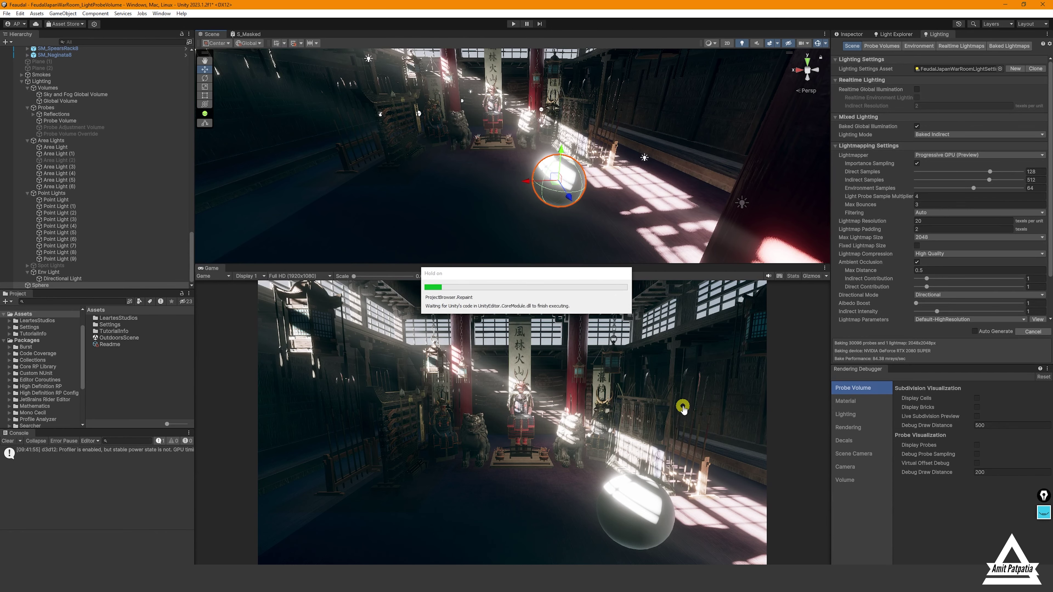
Move the sphere out of the window light toward the middle of the room to check its lighting after the bake
right_click(617, 371)
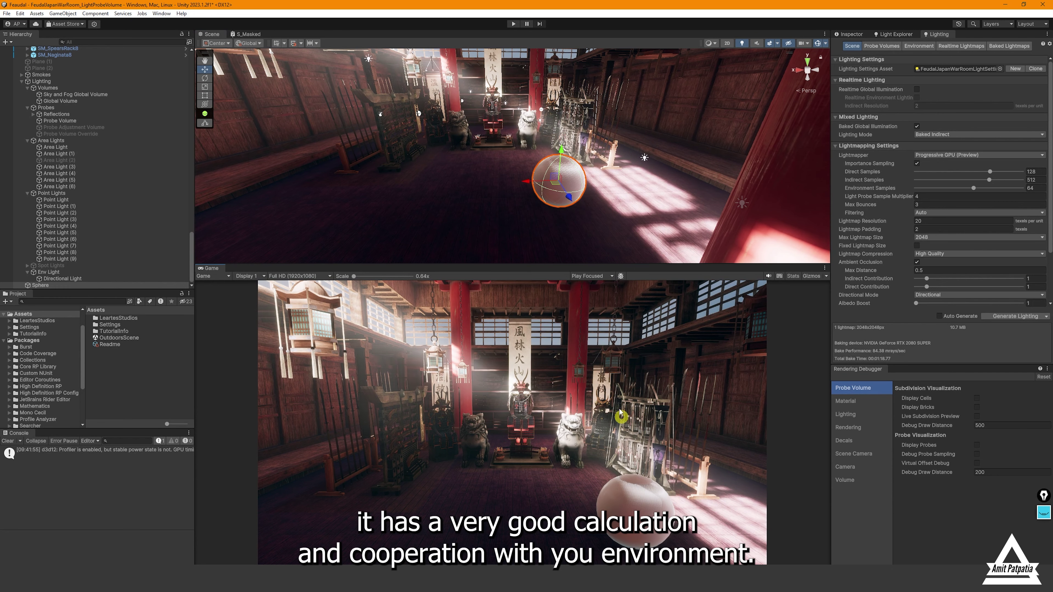
right_click(616, 378)
left_click_drag(523, 180, 464, 212)
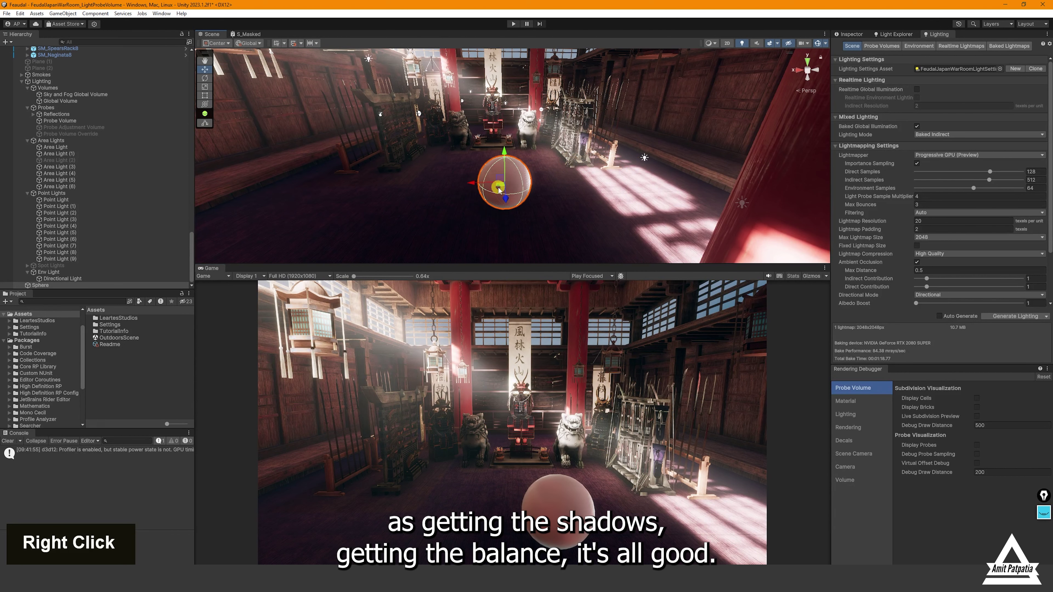
key("r")
left_click_drag(526, 177, 550, 180)
key("w")
key("ctrl+z")
key("ctrl+z")
key("ctrl+z")
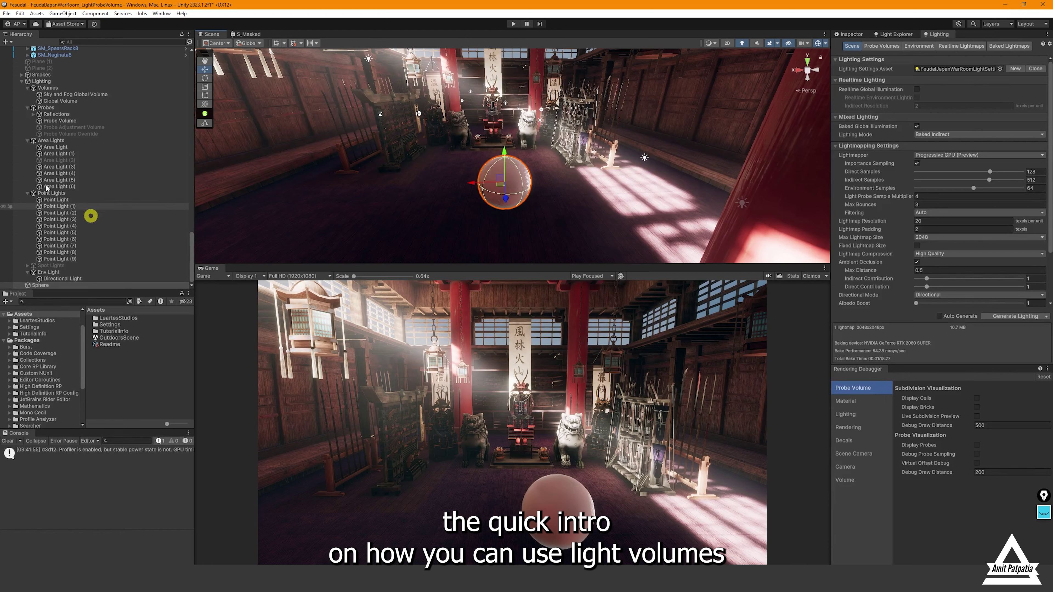
Collapse the Lighting and Meshes groups in the scene's object hierarchy
left_click(22, 81)
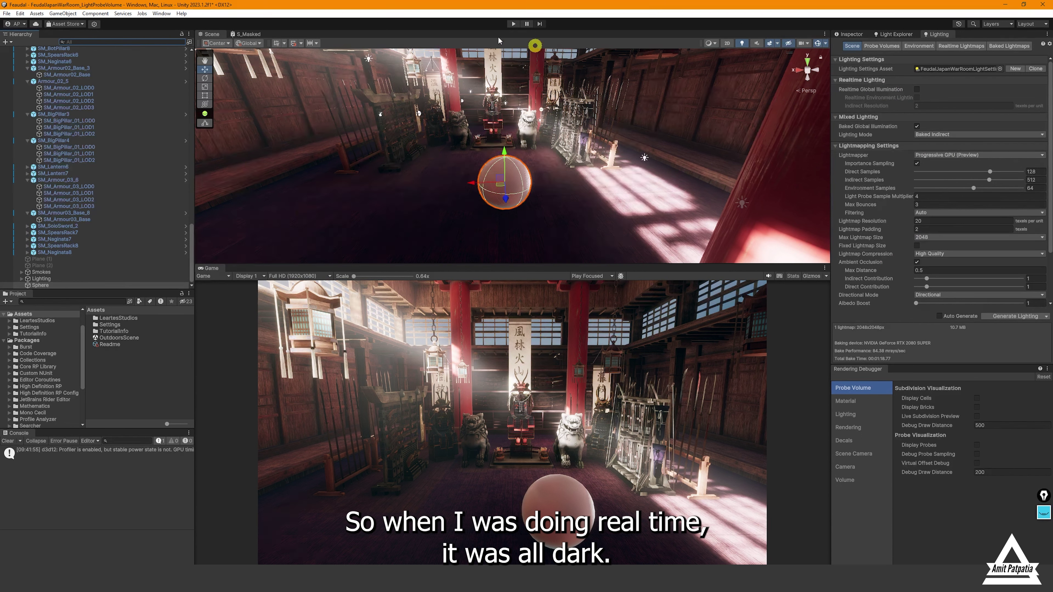
left_click(917, 89)
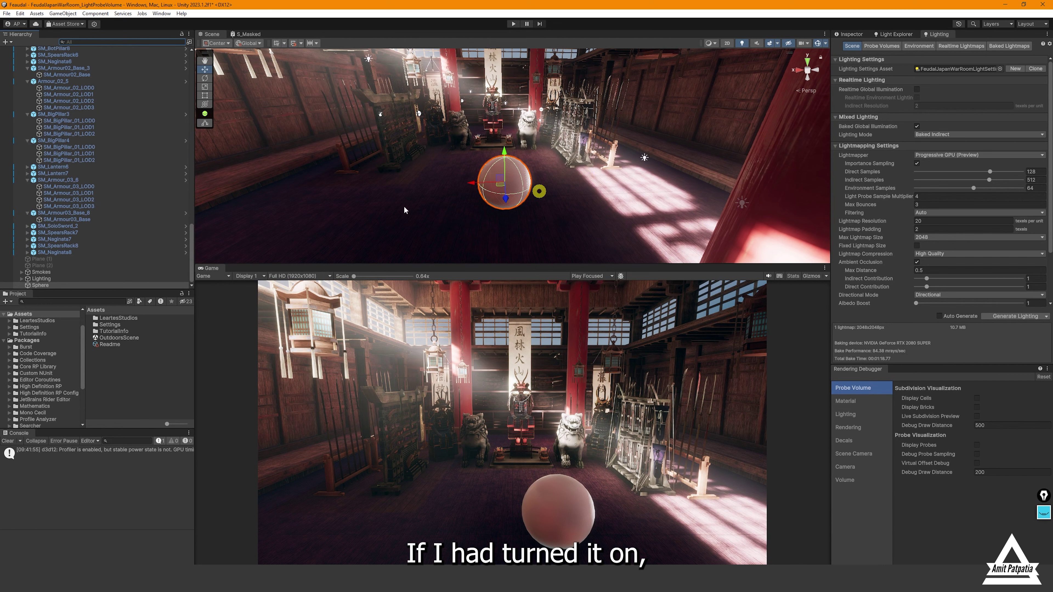
scroll(46, 246, "up", 10)
scroll(49, 236, "up", 10)
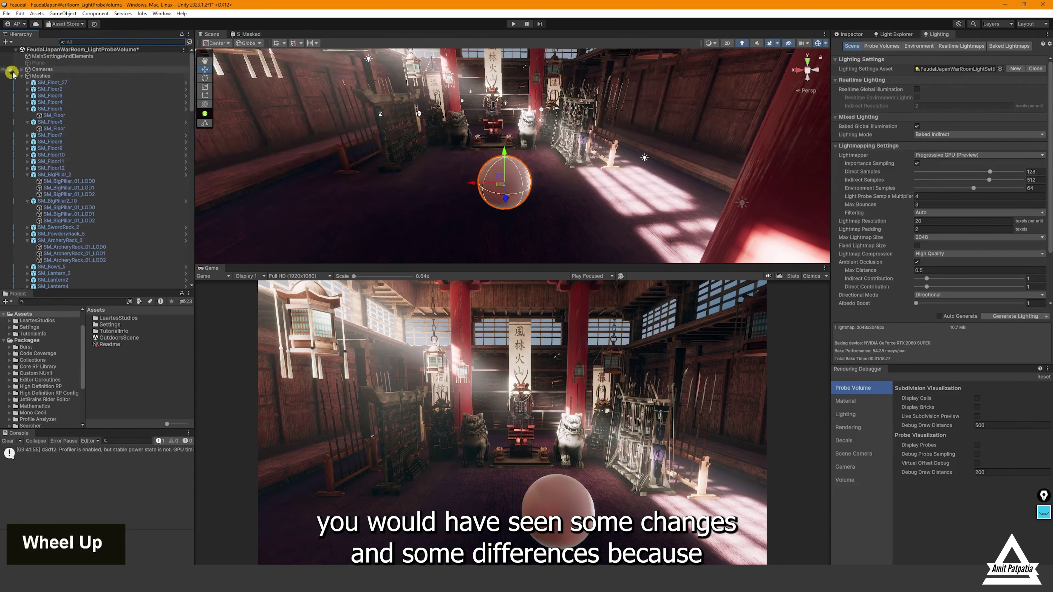
left_click(22, 76)
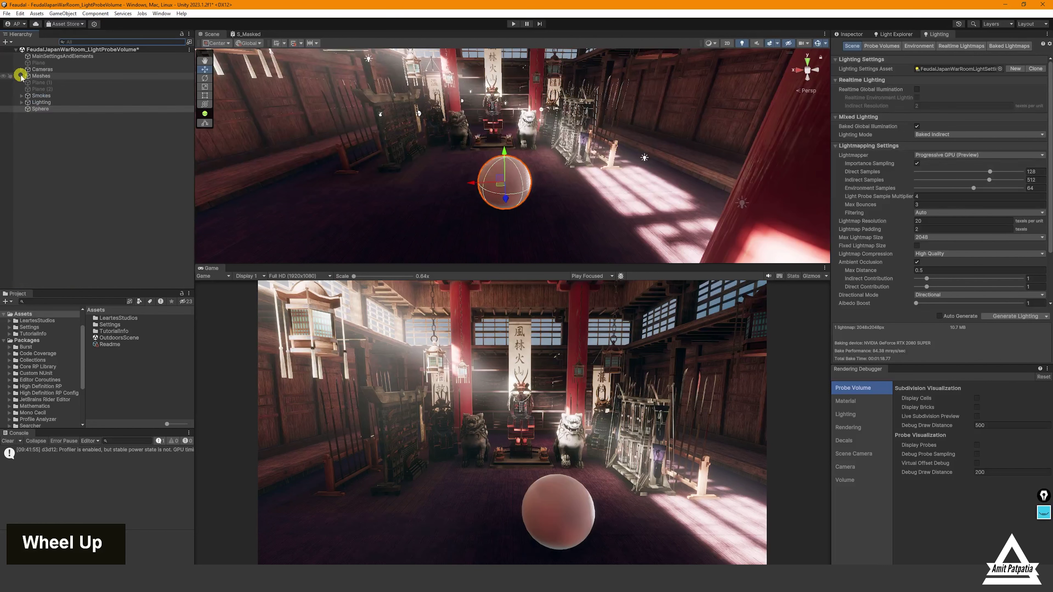
Expand the Lighting group and inspect the overrides on the Global Volume and the Sky and Fog Global Volume, down to Gradient Sky
left_click(21, 102)
left_click(58, 122)
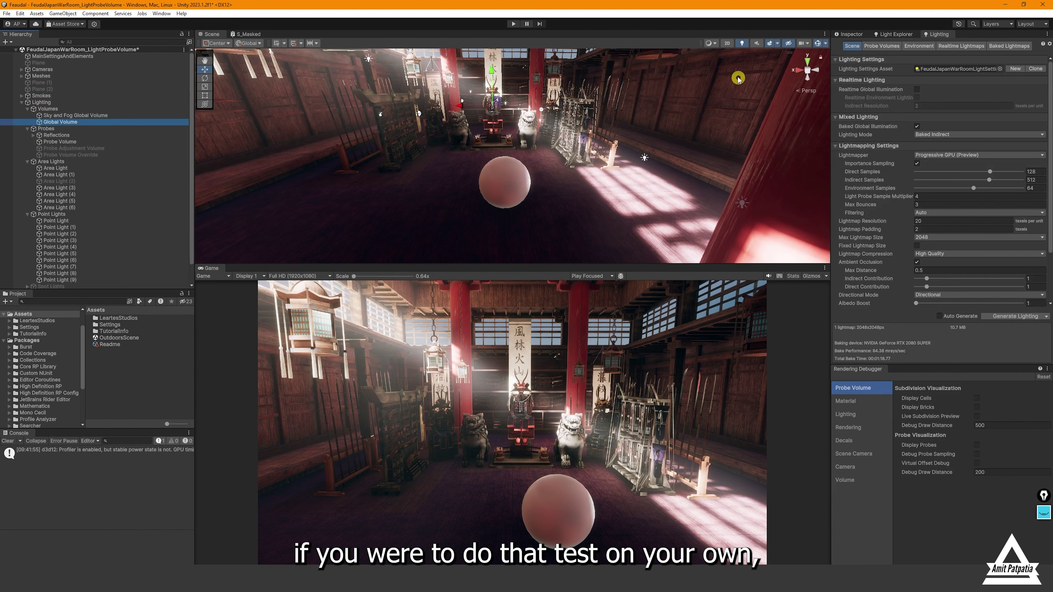
left_click(838, 36)
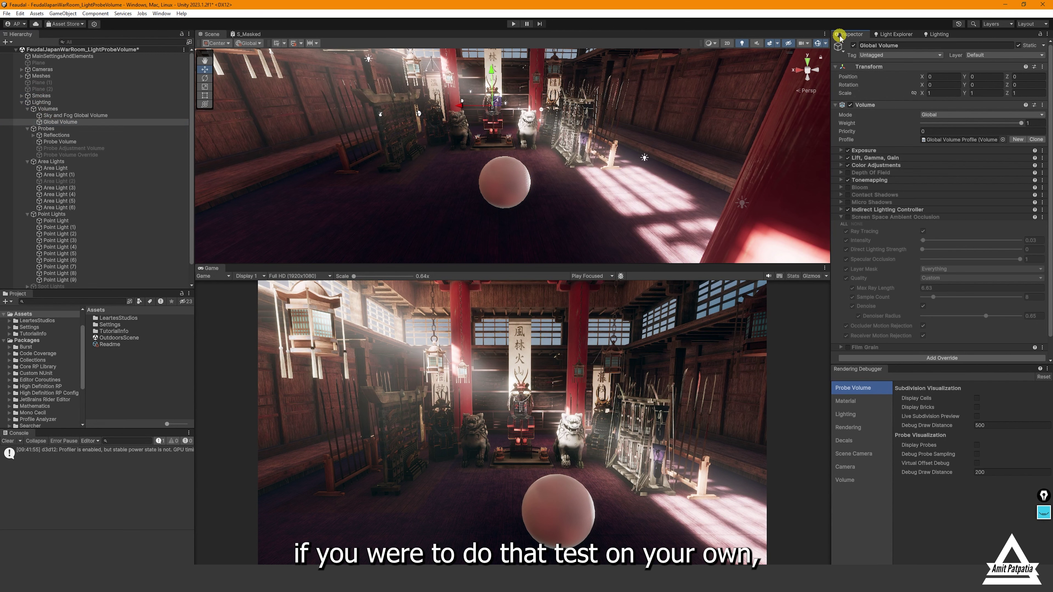
left_click(54, 115)
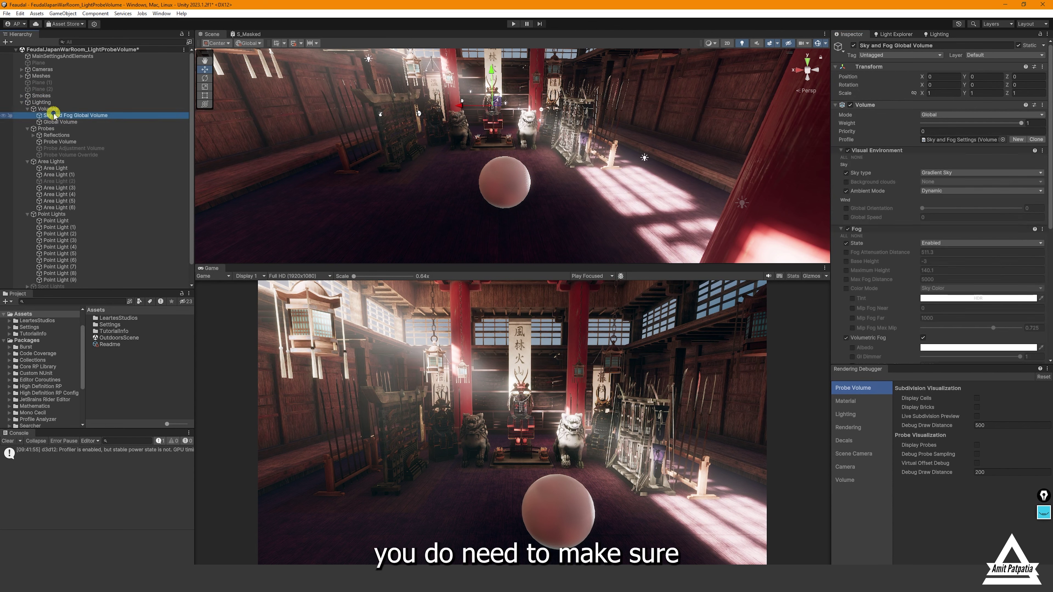
scroll(905, 265, "down", 10)
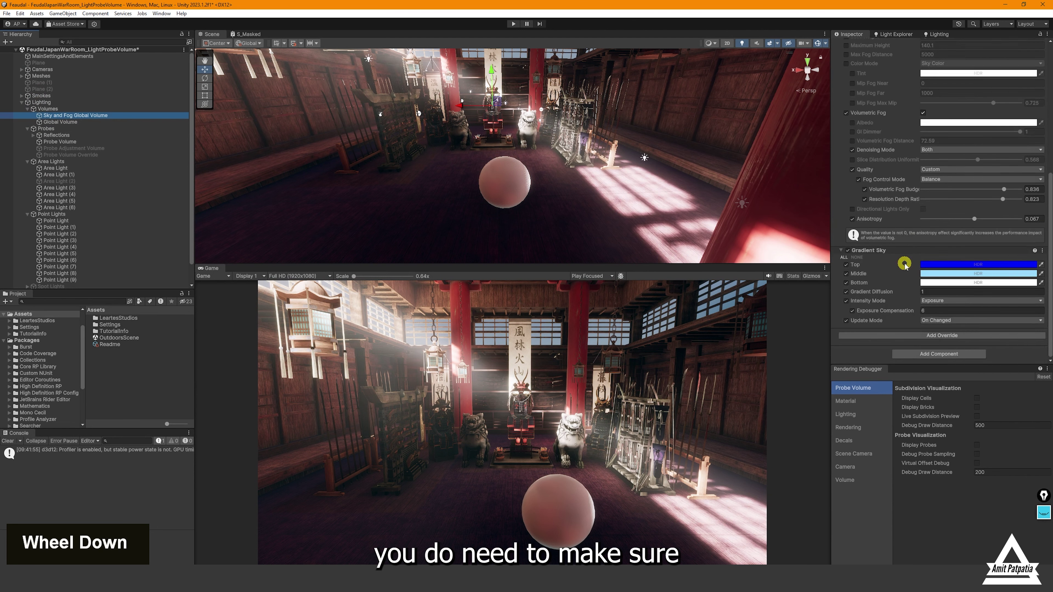
Review the Global Volume's overrides, collapse its Screen Space Ambient Occlusion section, and return to the scene lighting settings
left_click(96, 121)
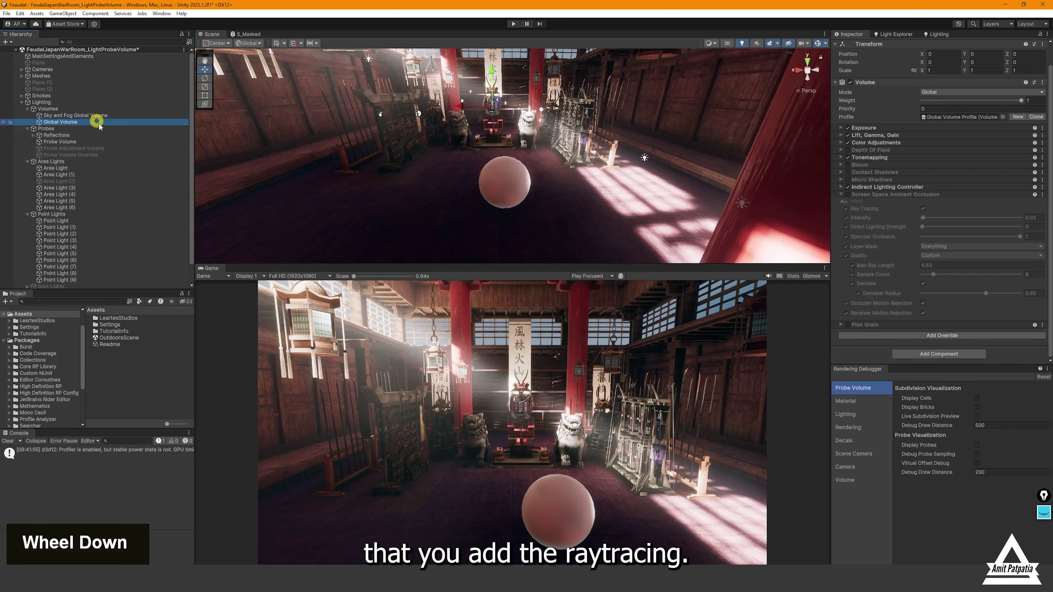
scroll(853, 212, "up", 2)
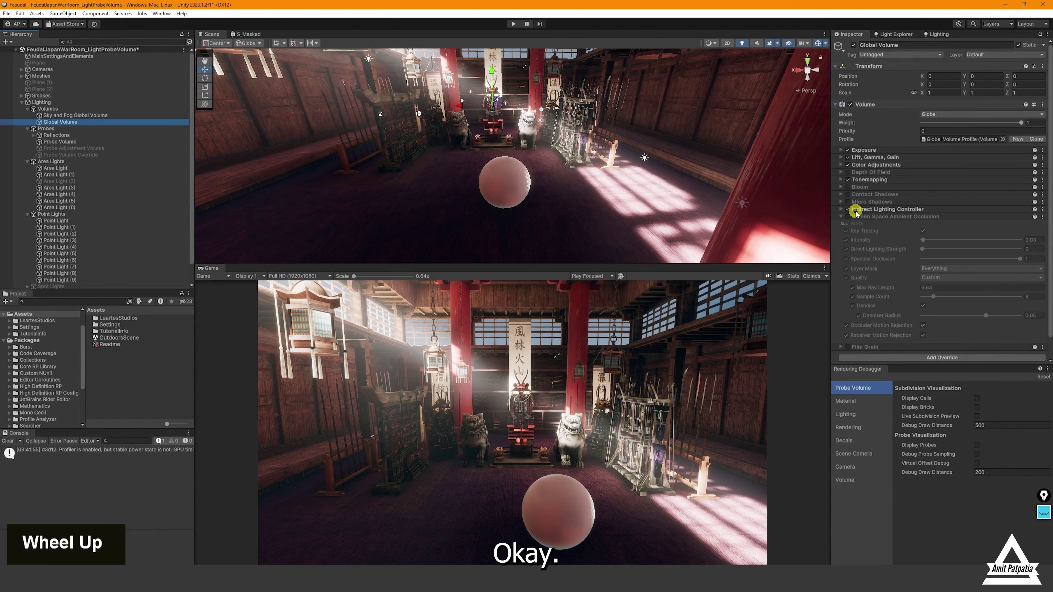
scroll(852, 214, "down", 2)
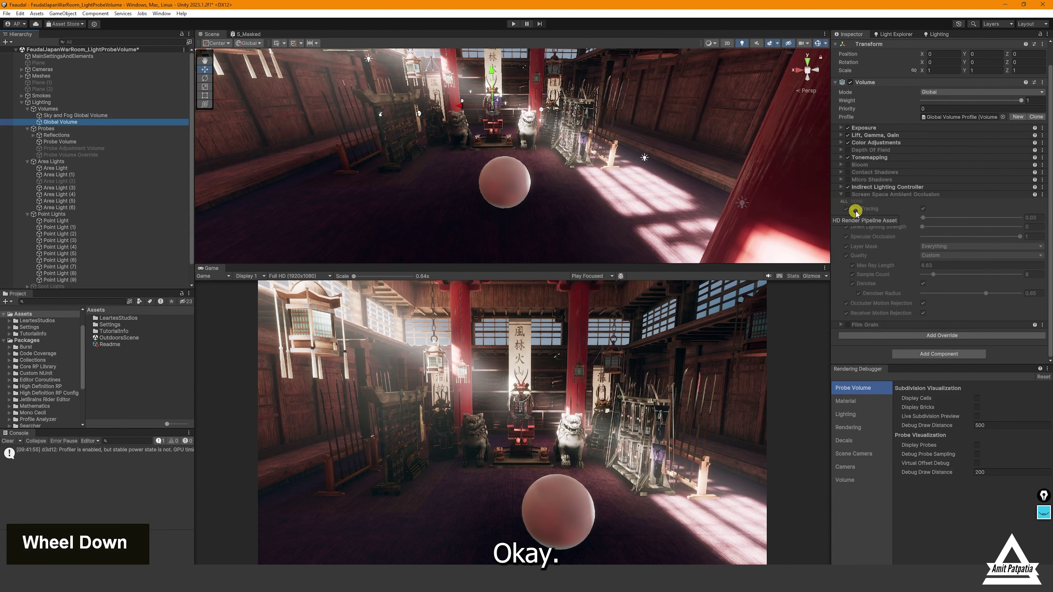
left_click(840, 194)
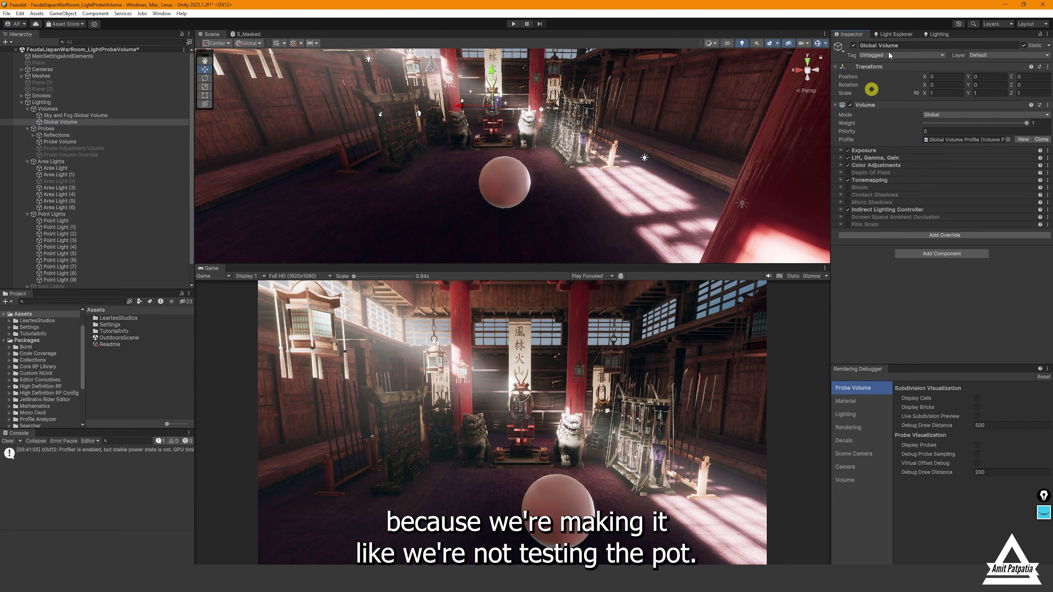
left_click(936, 34)
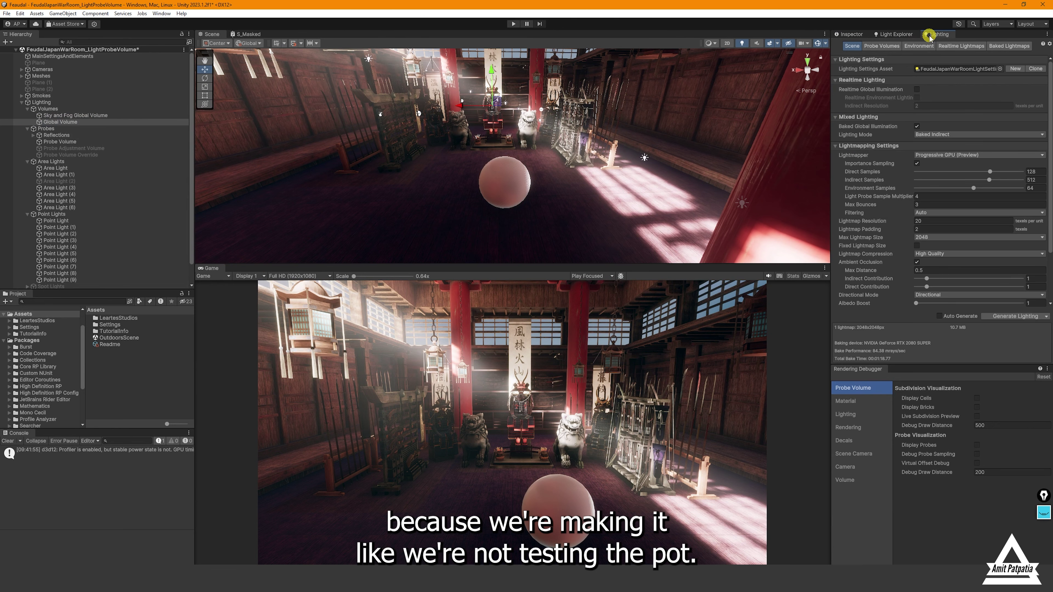